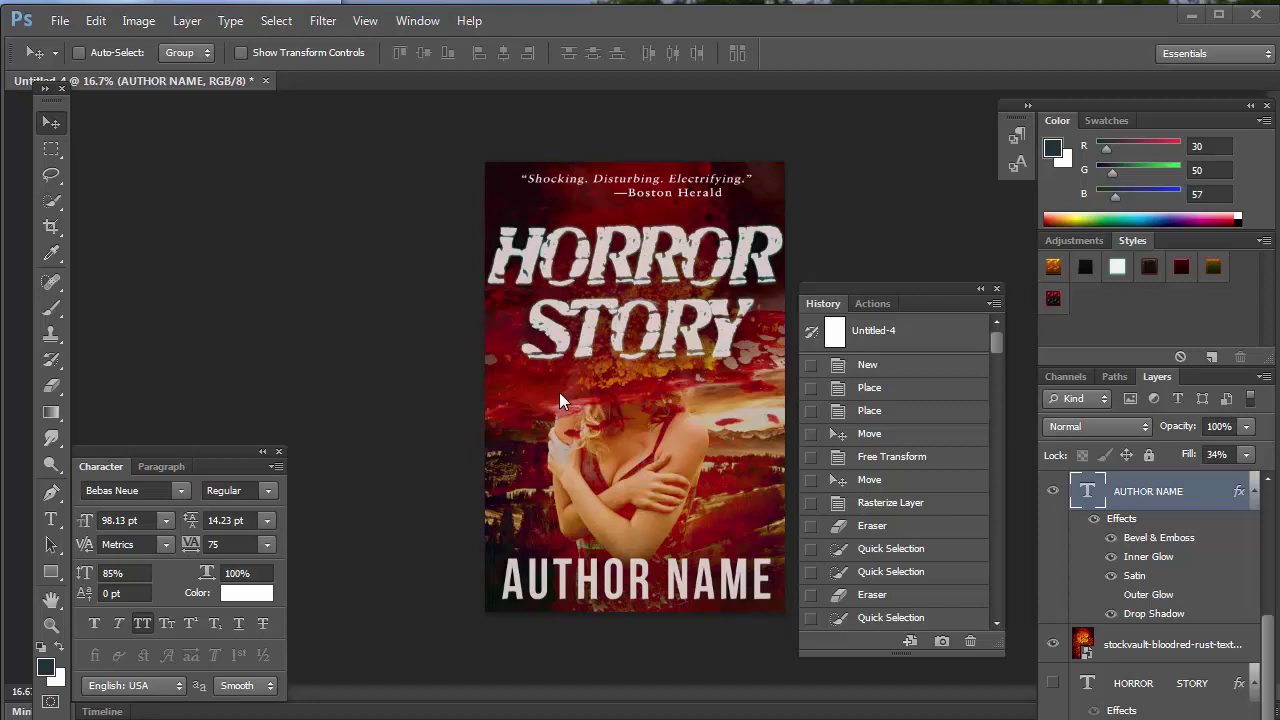
- Bring the genre notes into view, highlight Fantasy, then return to the cover
{"action": "key", "text": "alt+Tab"}
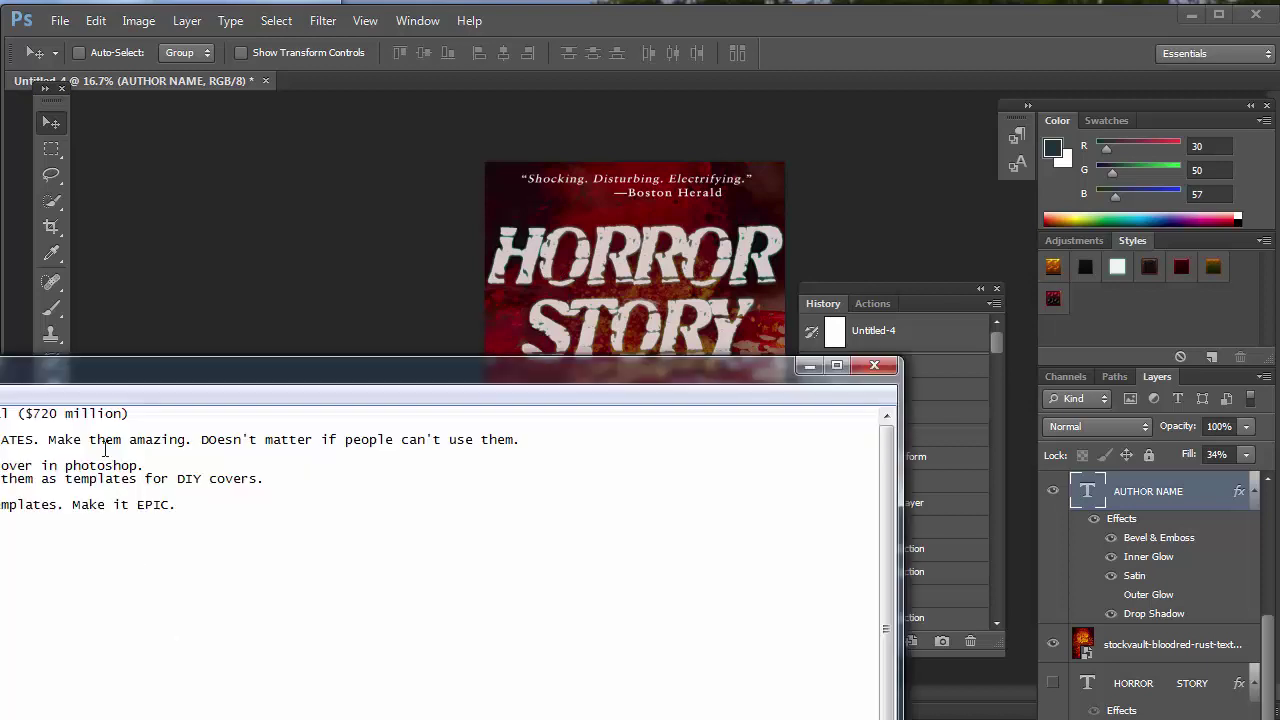
{"action": "left_click_drag", "start_coordinate": [70, 374], "coordinate": [297, 299]}
{"action": "left_click_drag", "start_coordinate": [100, 469], "coordinate": [35, 469]}
{"action": "left_click", "coordinate": [100, 468]}
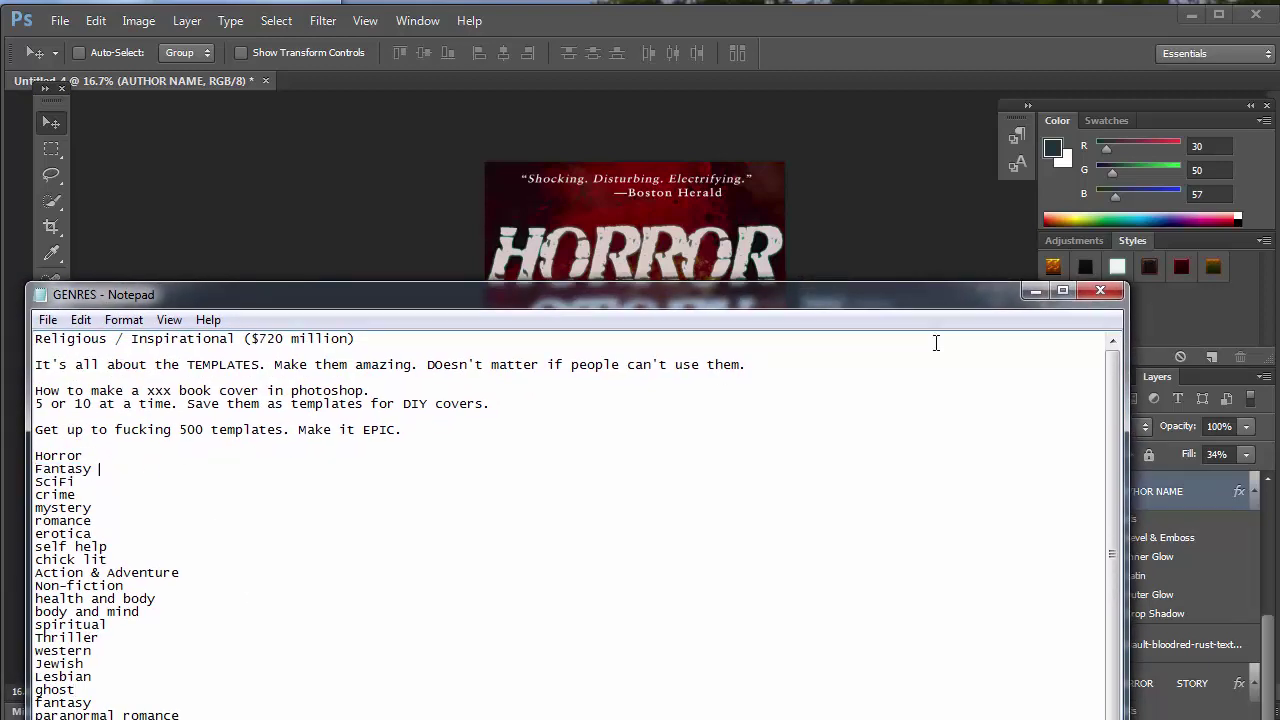
{"action": "left_click", "coordinate": [1028, 292]}
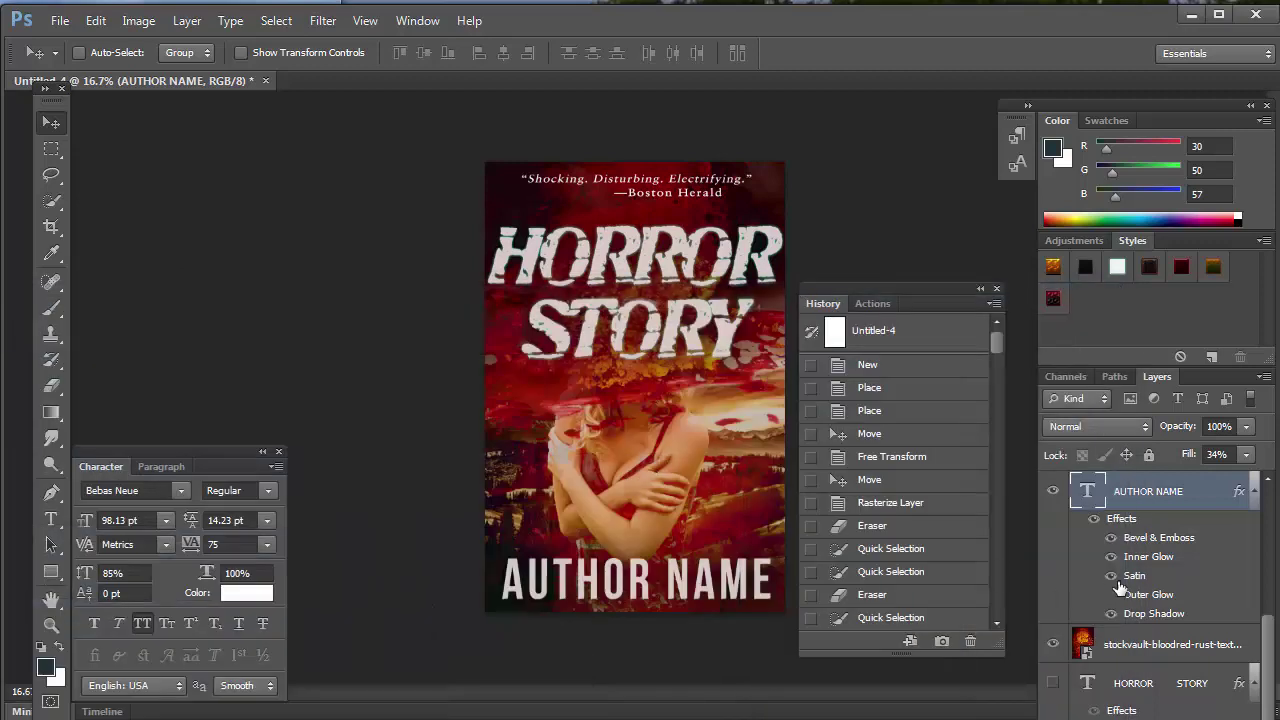
- Hide the 245_by_Blood_Stock blood overlay and the Color Fill 1 layer
{"action": "scroll", "coordinate": [1110, 590], "scroll_direction": "down", "scroll_amount": 3}
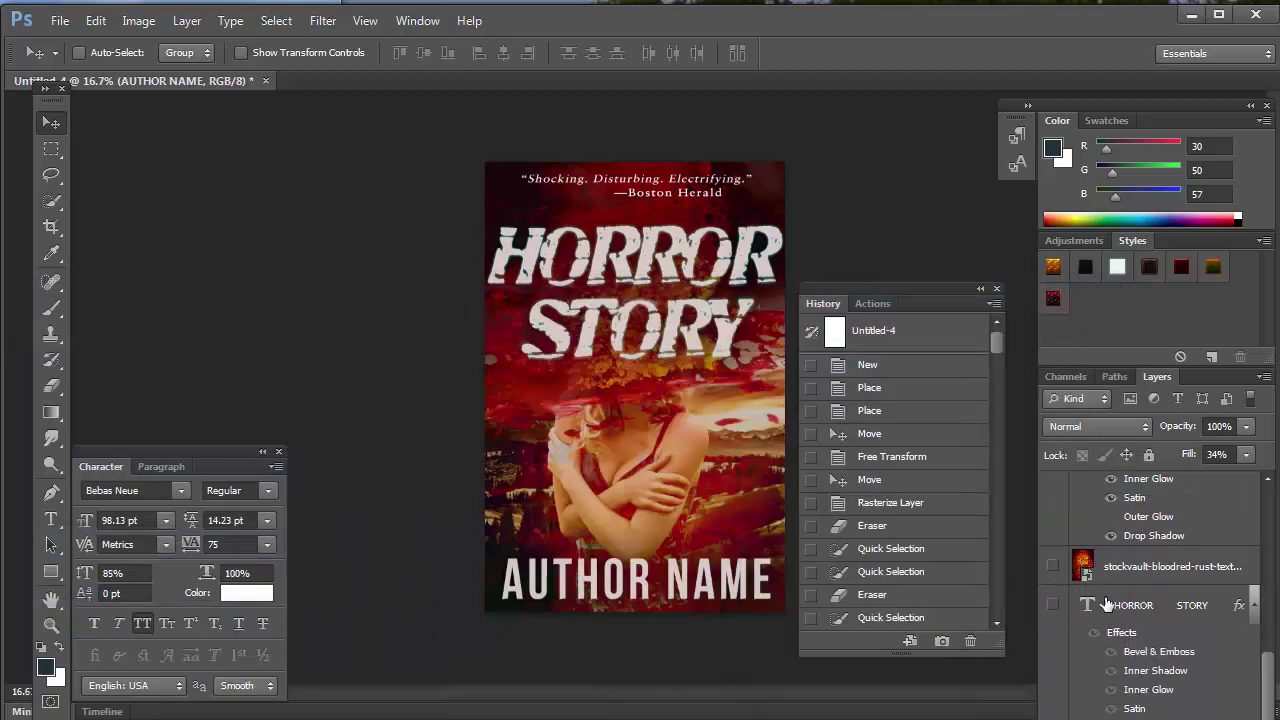
{"action": "scroll", "coordinate": [1100, 595], "scroll_direction": "down", "scroll_amount": 3}
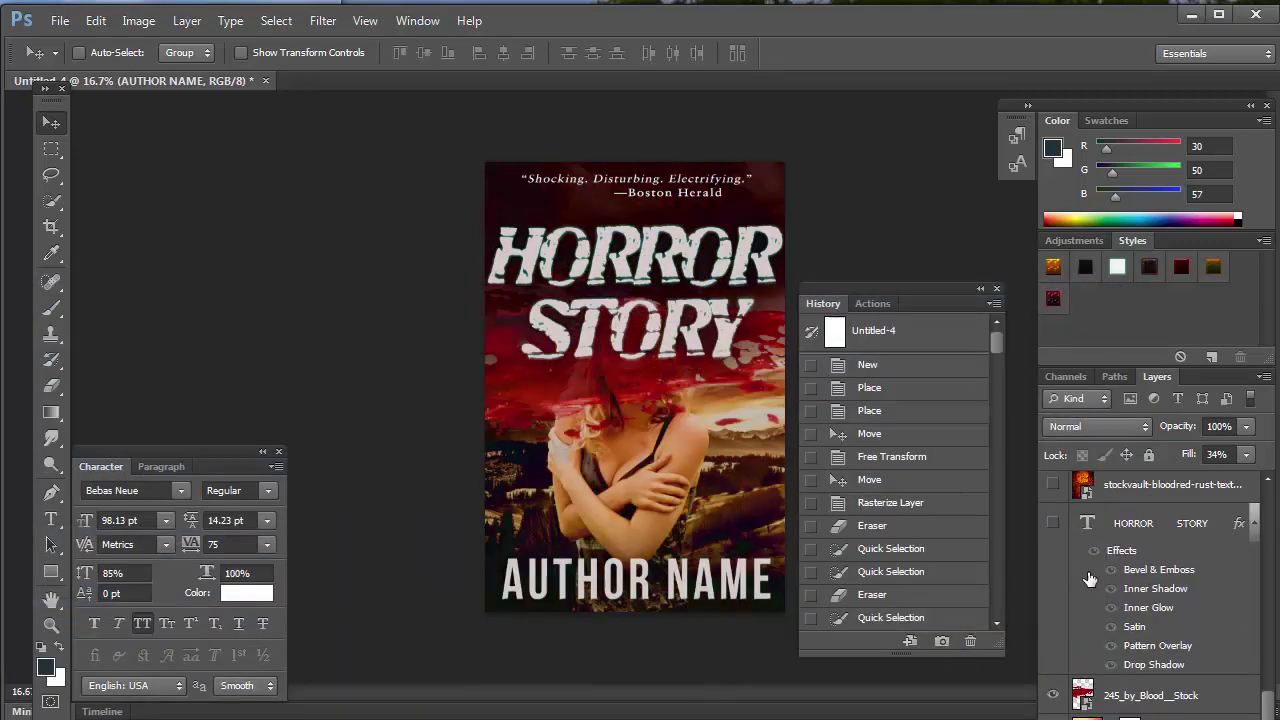
{"action": "left_click", "coordinate": [1055, 694]}
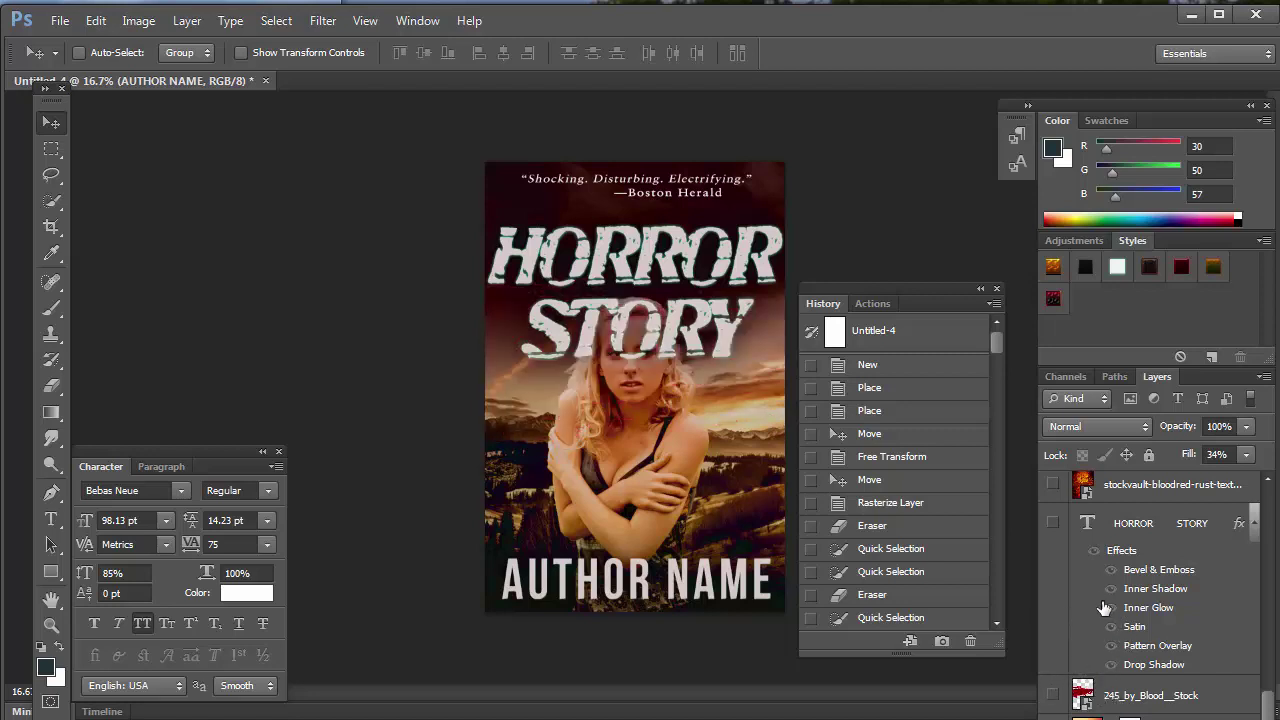
{"action": "scroll", "coordinate": [1168, 624], "scroll_direction": "up", "scroll_amount": 5}
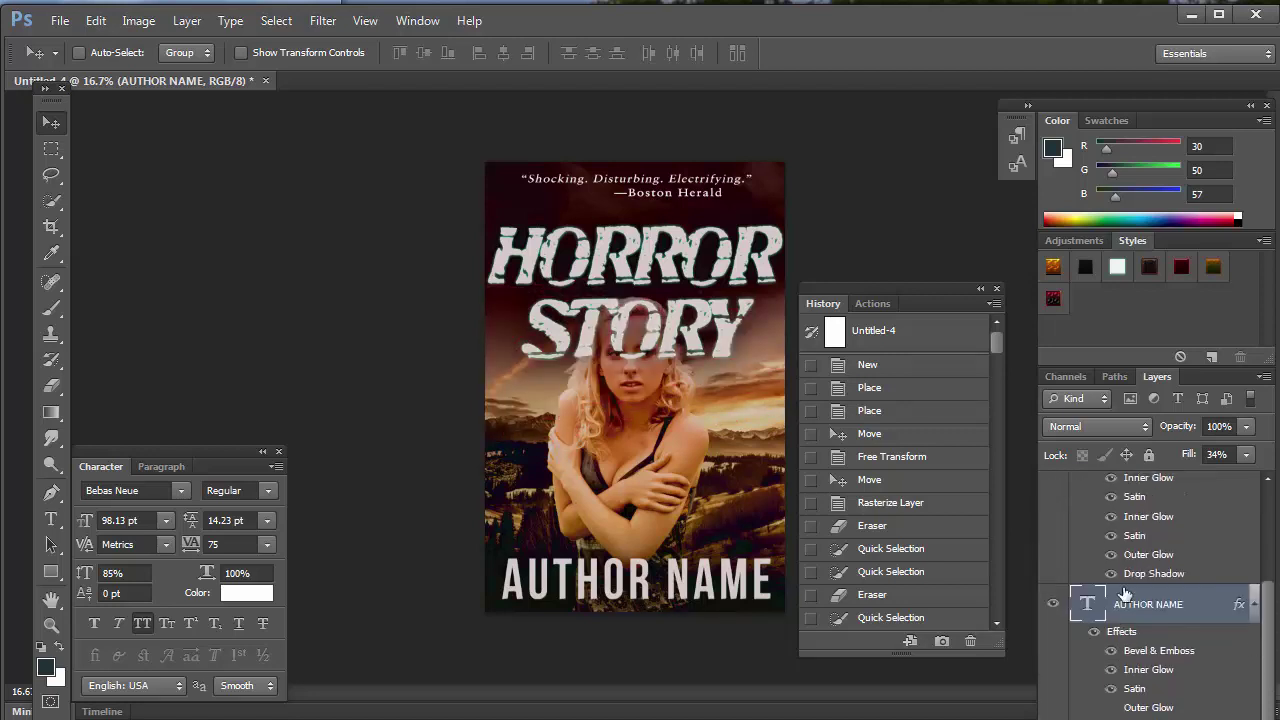
{"action": "left_click", "coordinate": [1055, 569]}
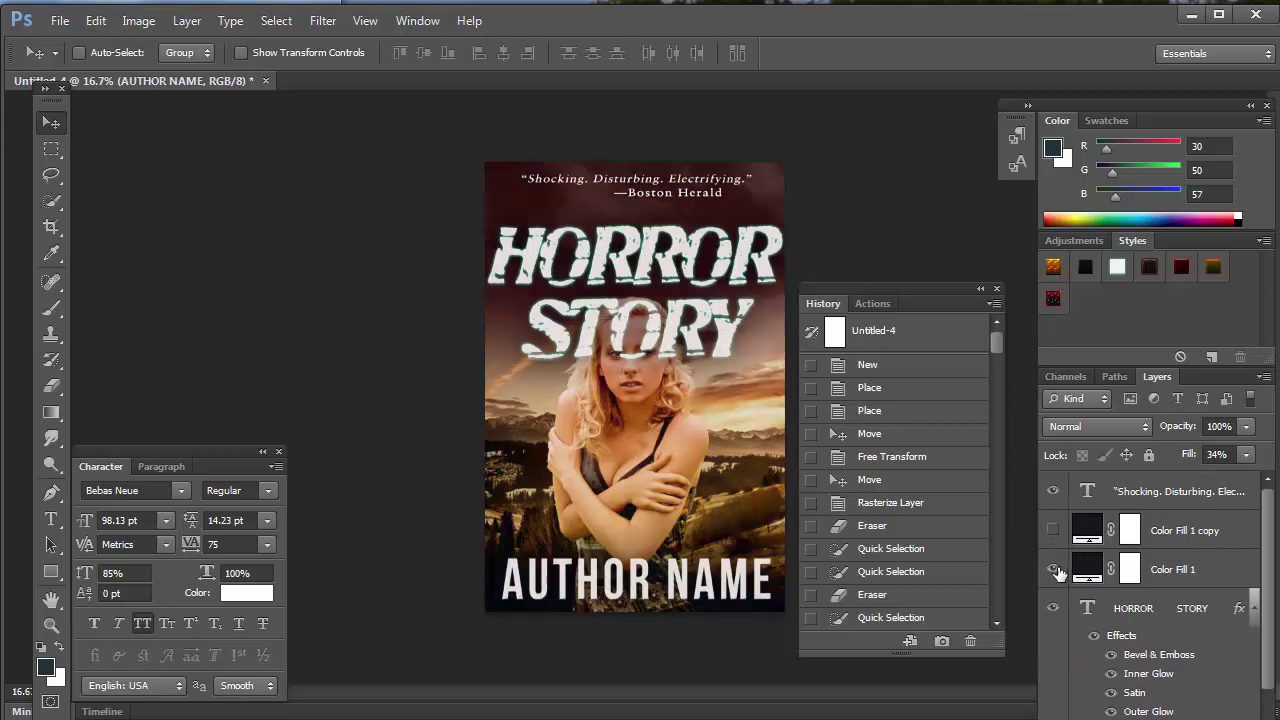
{"action": "left_click", "coordinate": [1055, 569]}
{"action": "scroll", "coordinate": [1100, 580], "scroll_direction": "down", "scroll_amount": 3}
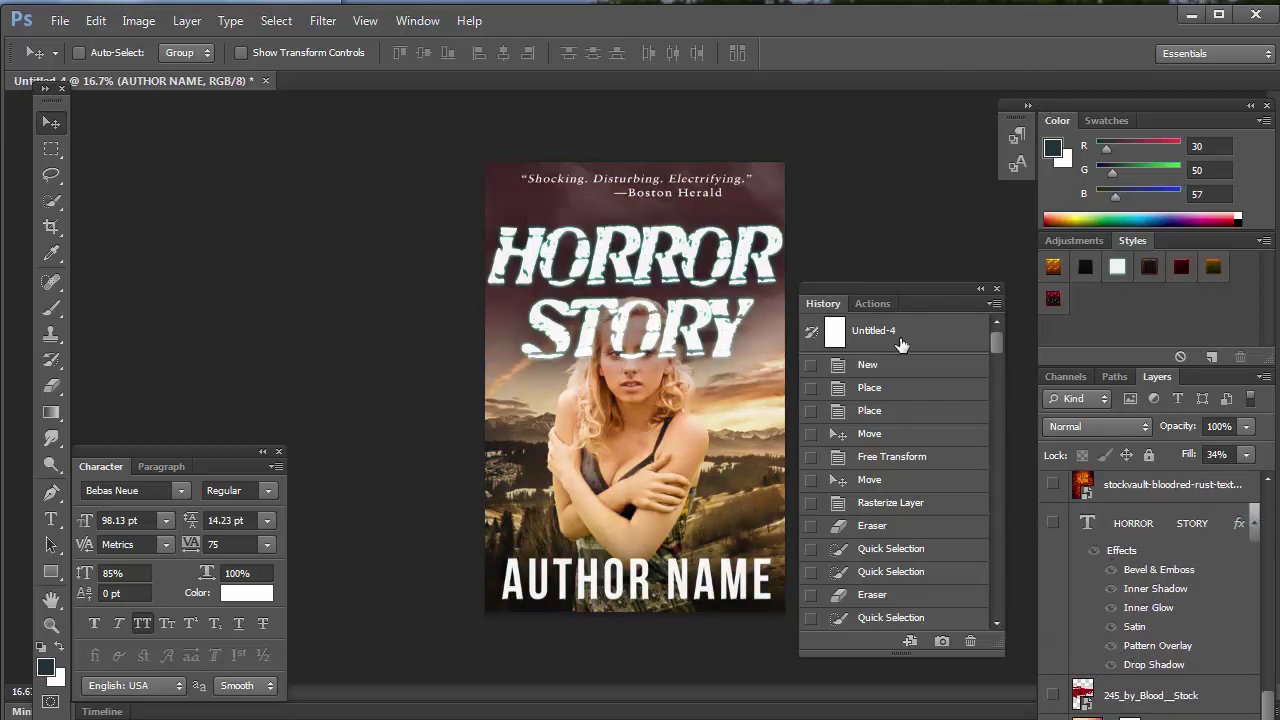
{"action": "scroll", "coordinate": [1127, 640], "scroll_direction": "down", "scroll_amount": 2}
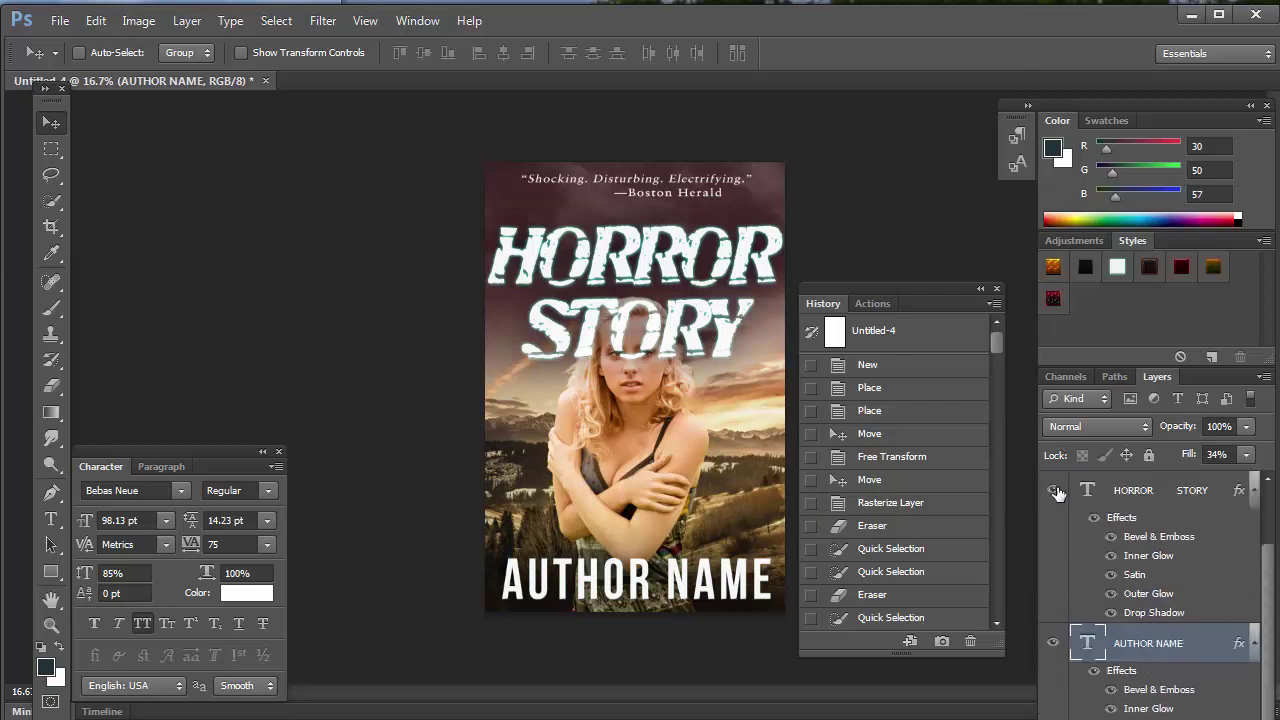
- Duplicate the HORROR STORY title layer and hide the original
{"action": "left_click", "coordinate": [1150, 497]}
{"action": "right_click", "coordinate": [1148, 495]}
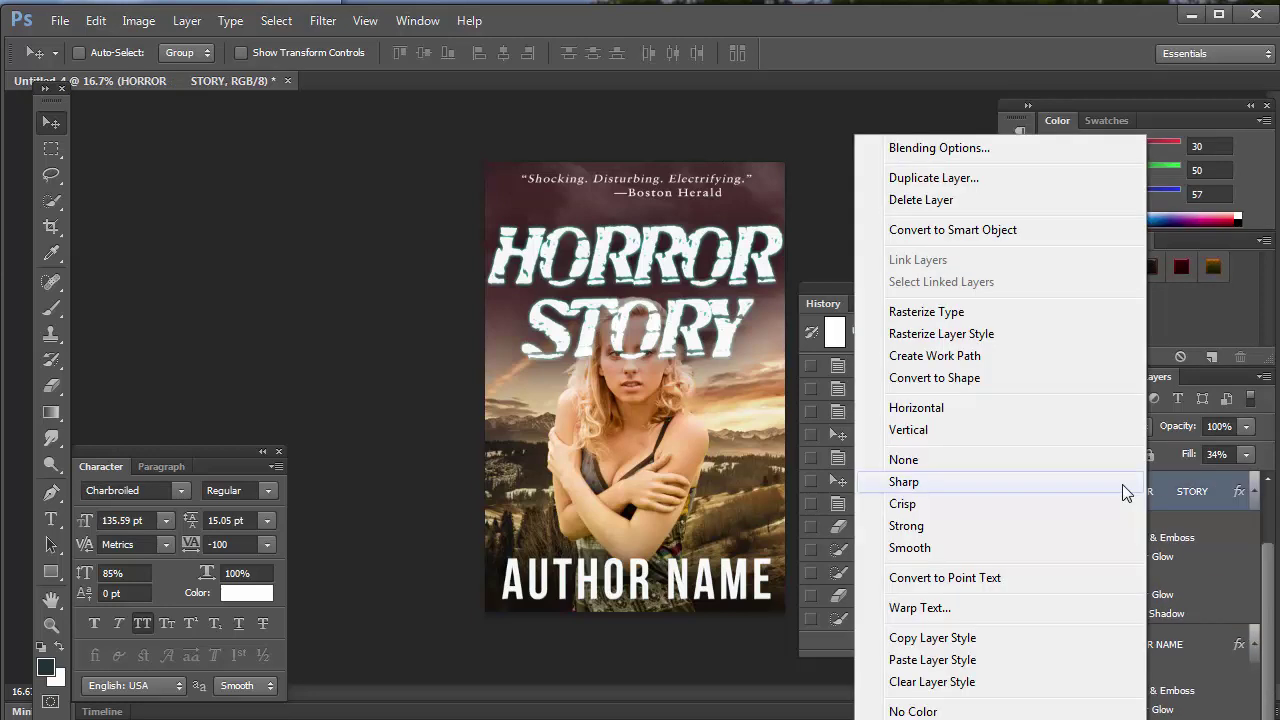
{"action": "left_click", "coordinate": [933, 178]}
{"action": "left_click", "coordinate": [543, 166]}
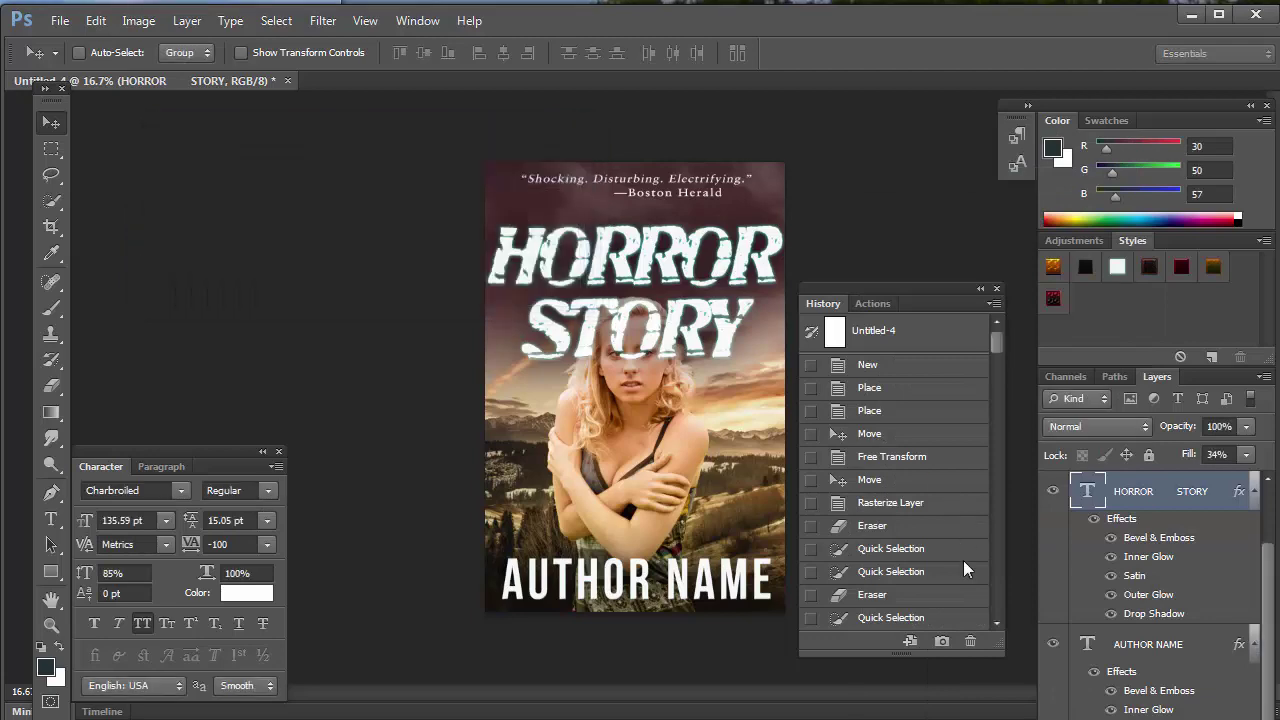
{"action": "left_click", "coordinate": [1052, 644]}
- Set the copied title in Cinzel Decorative with letter spacing reset to 0
{"action": "key", "text": "t"}
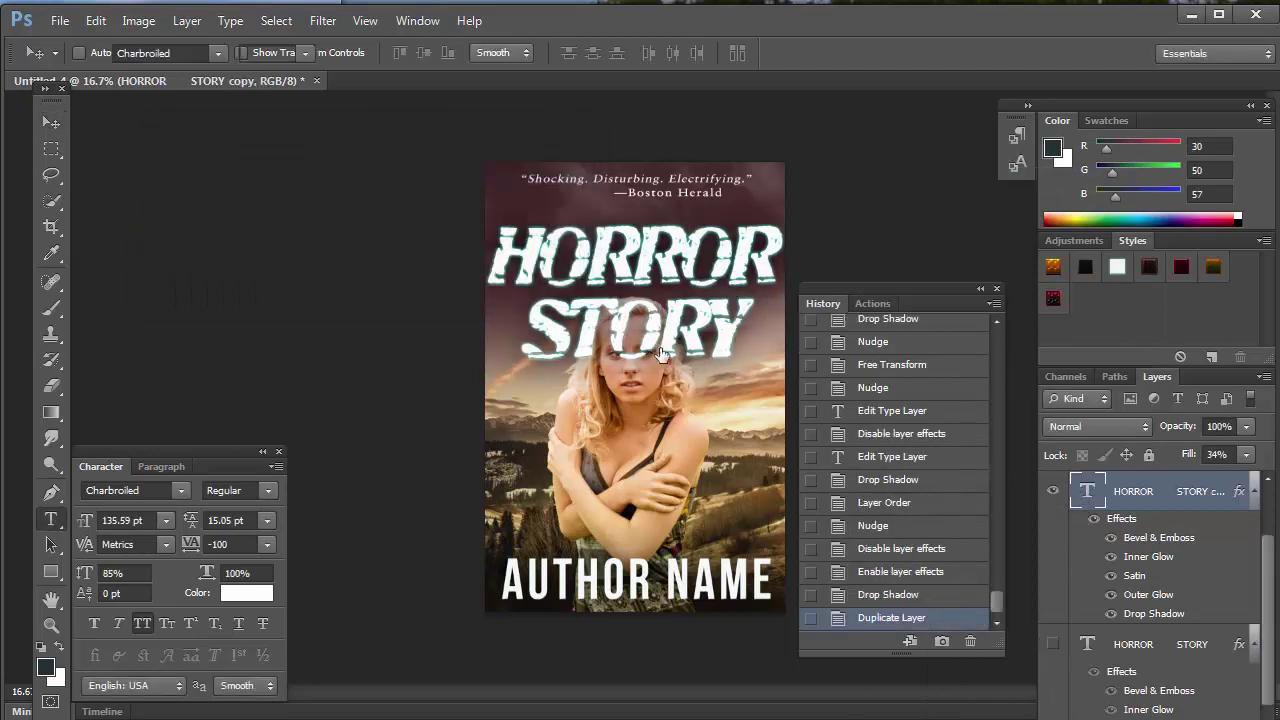
{"action": "left_click", "coordinate": [660, 354]}
{"action": "key", "text": "ctrl+a"}
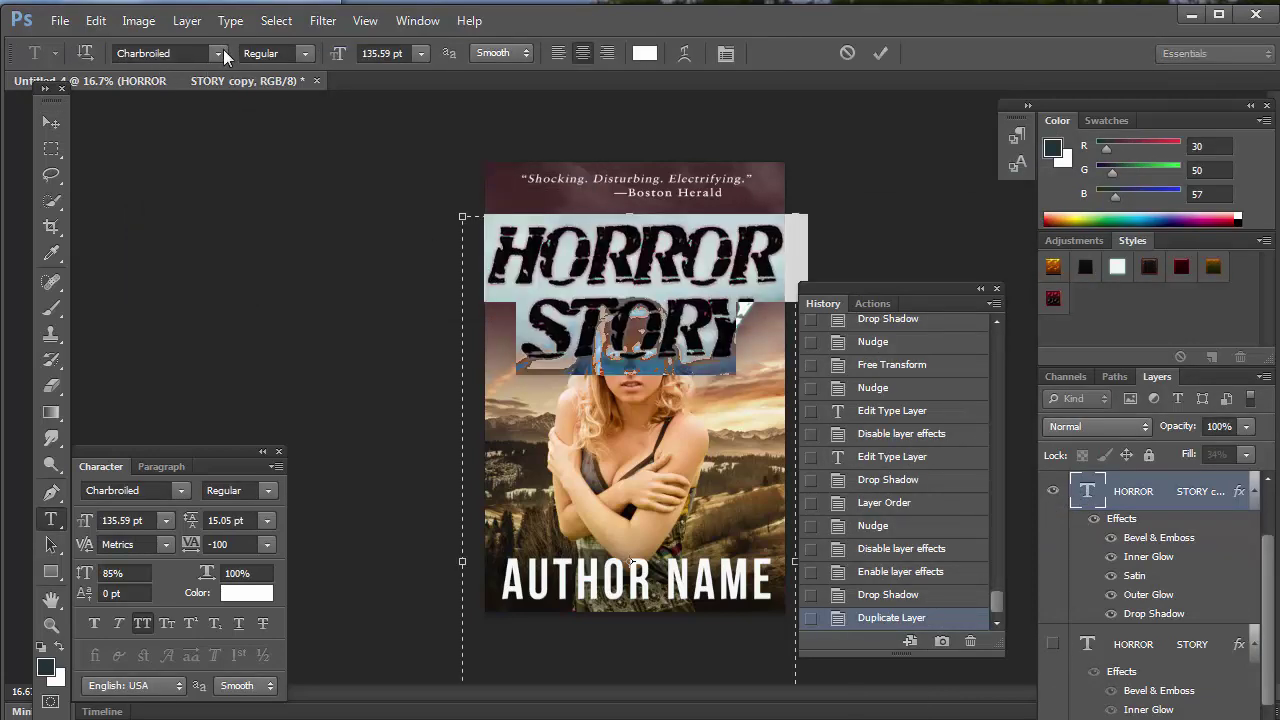
{"action": "left_click", "coordinate": [219, 53]}
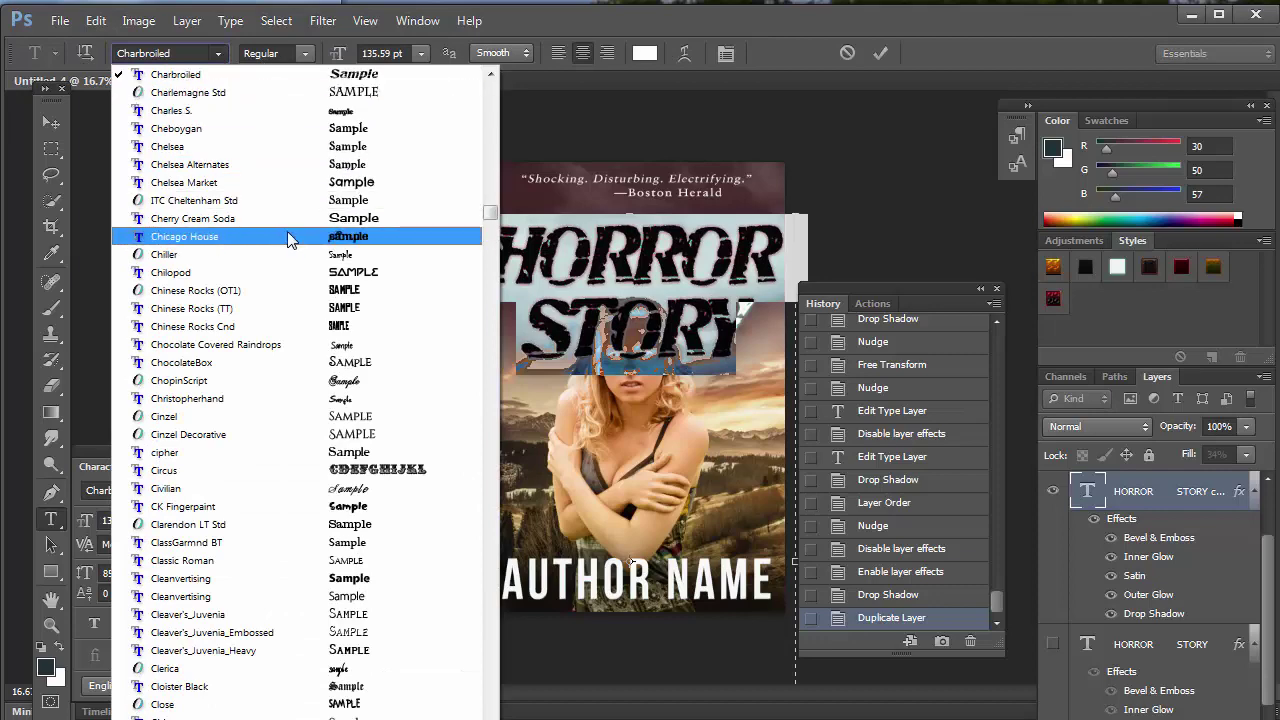
{"action": "scroll", "coordinate": [300, 300], "scroll_direction": "down", "scroll_amount": 4}
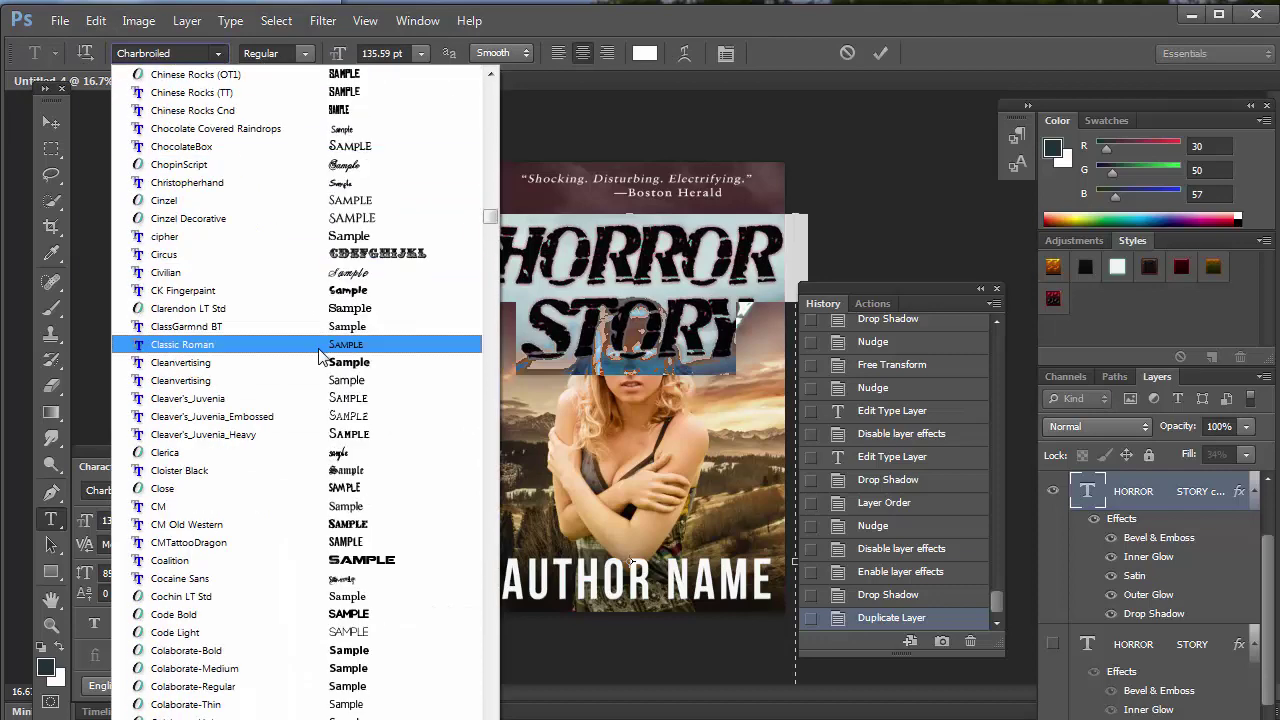
{"action": "left_click", "coordinate": [330, 220]}
{"action": "left_click", "coordinate": [633, 318]}
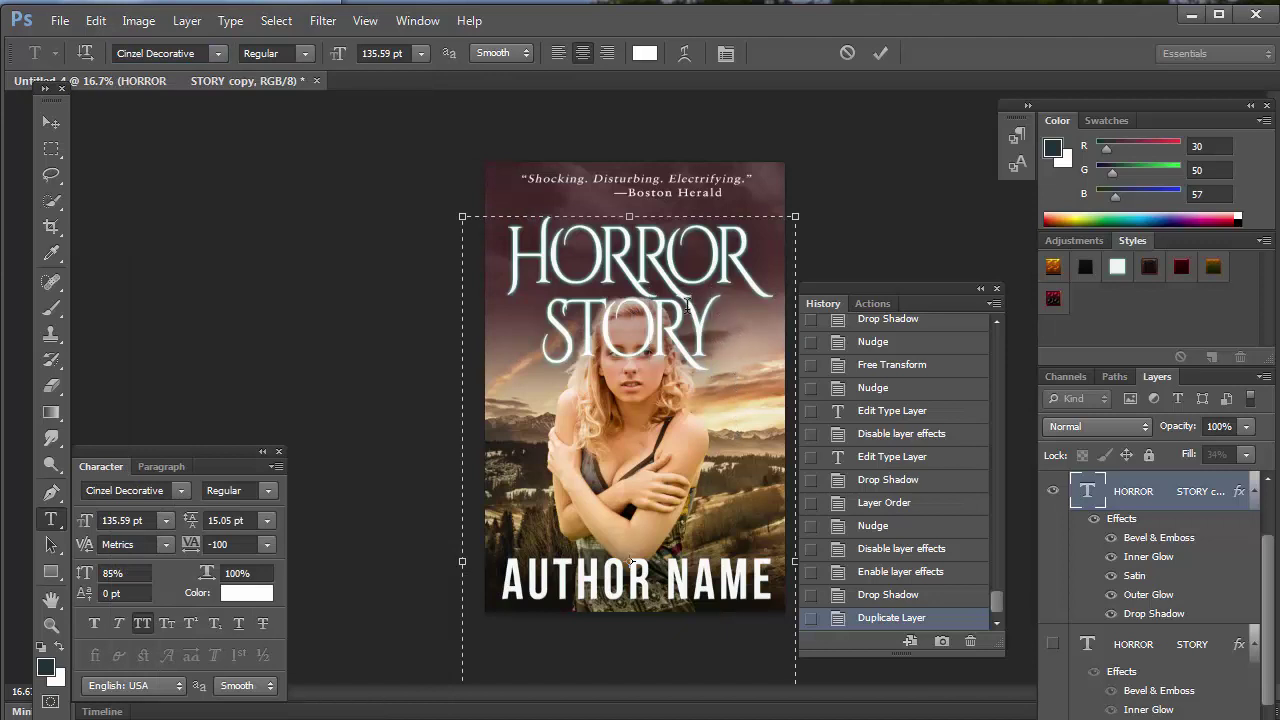
{"action": "left_click_drag", "start_coordinate": [686, 304], "coordinate": [417, 210]}
{"action": "left_click", "coordinate": [267, 545]}
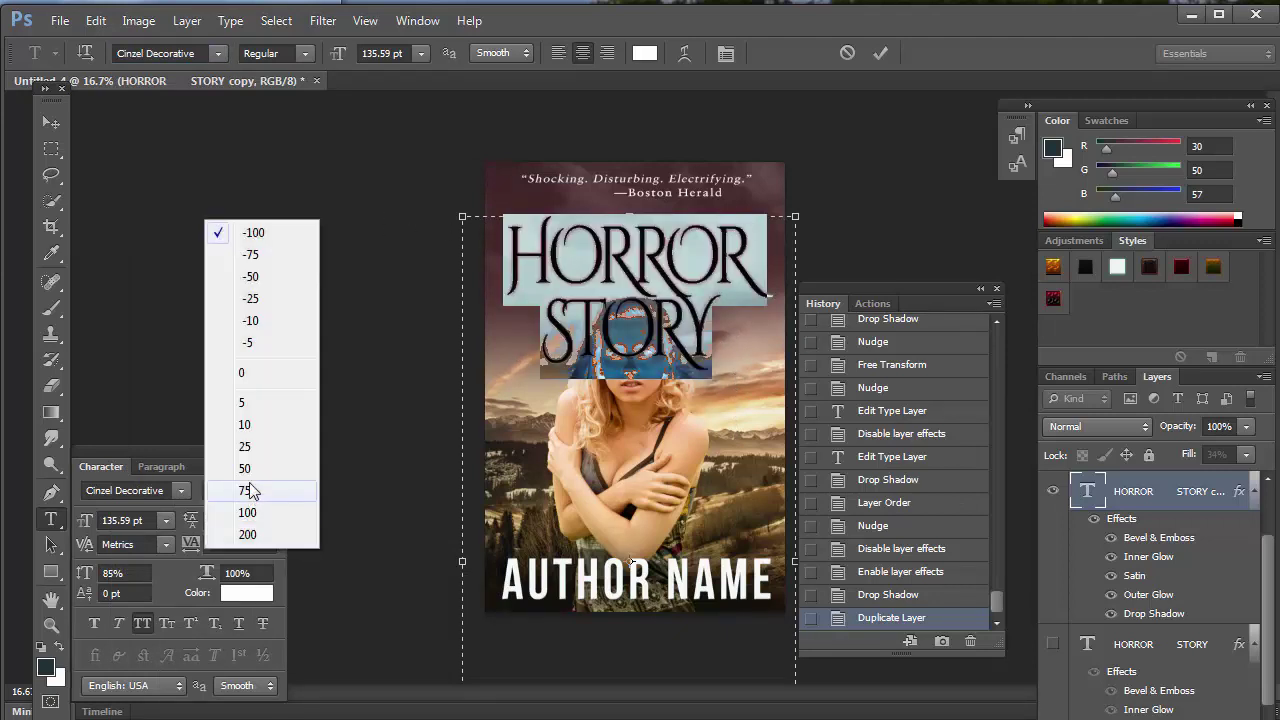
{"action": "left_click", "coordinate": [245, 372]}
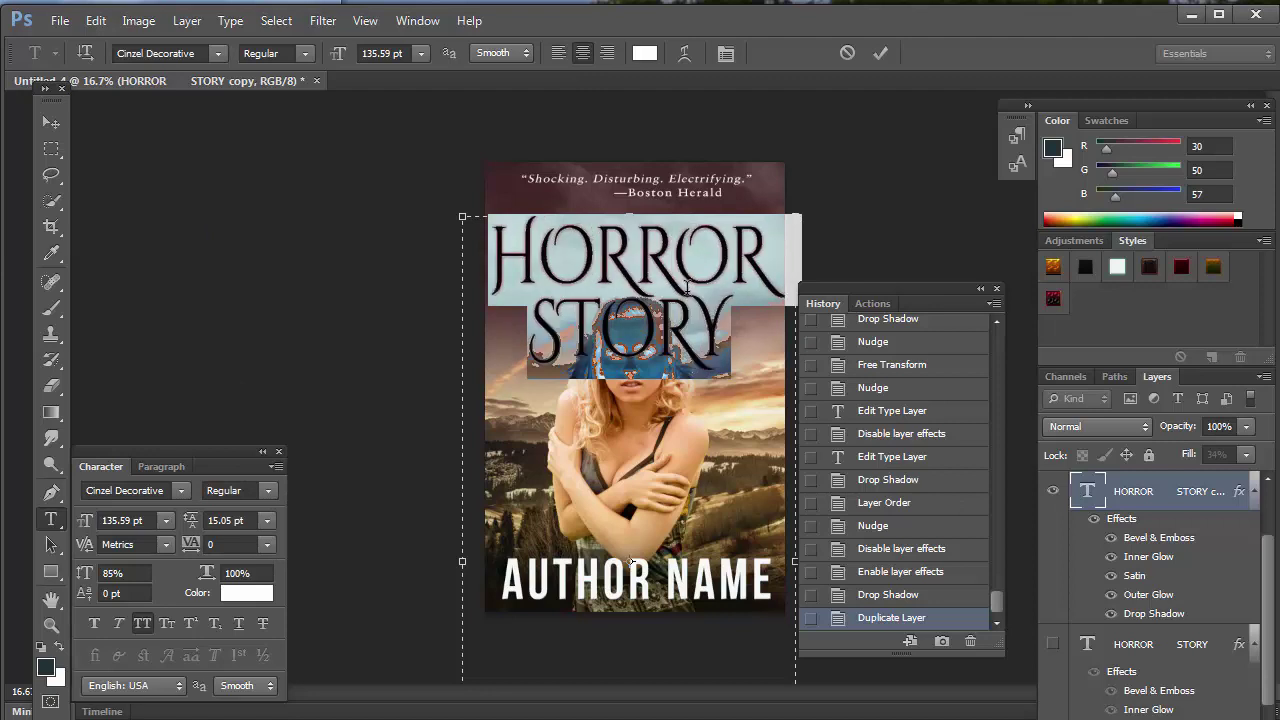
- Replace HORROR with FANSTASY and lower the STORY line beneath it
{"action": "left_click_drag", "start_coordinate": [785, 262], "coordinate": [417, 213]}
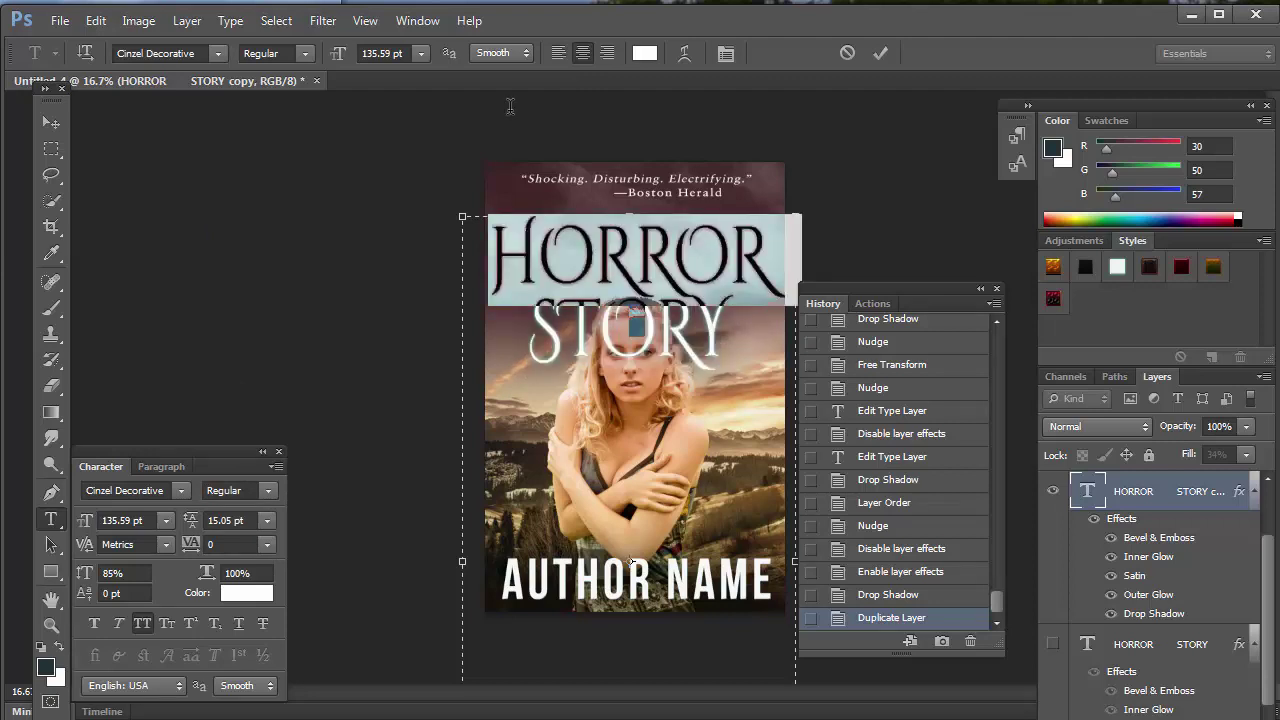
{"action": "key", "text": "ctrl+h"}
{"action": "type", "text": "FANS"}
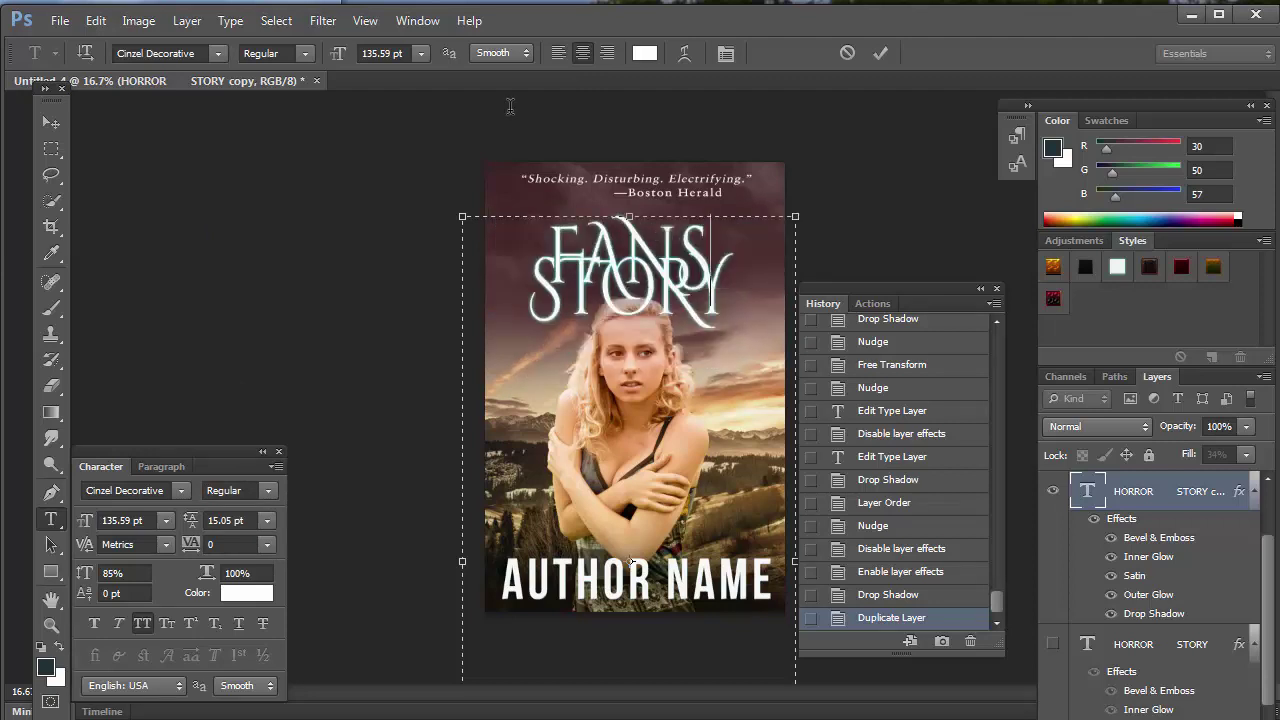
{"action": "type", "text": "TASY"}
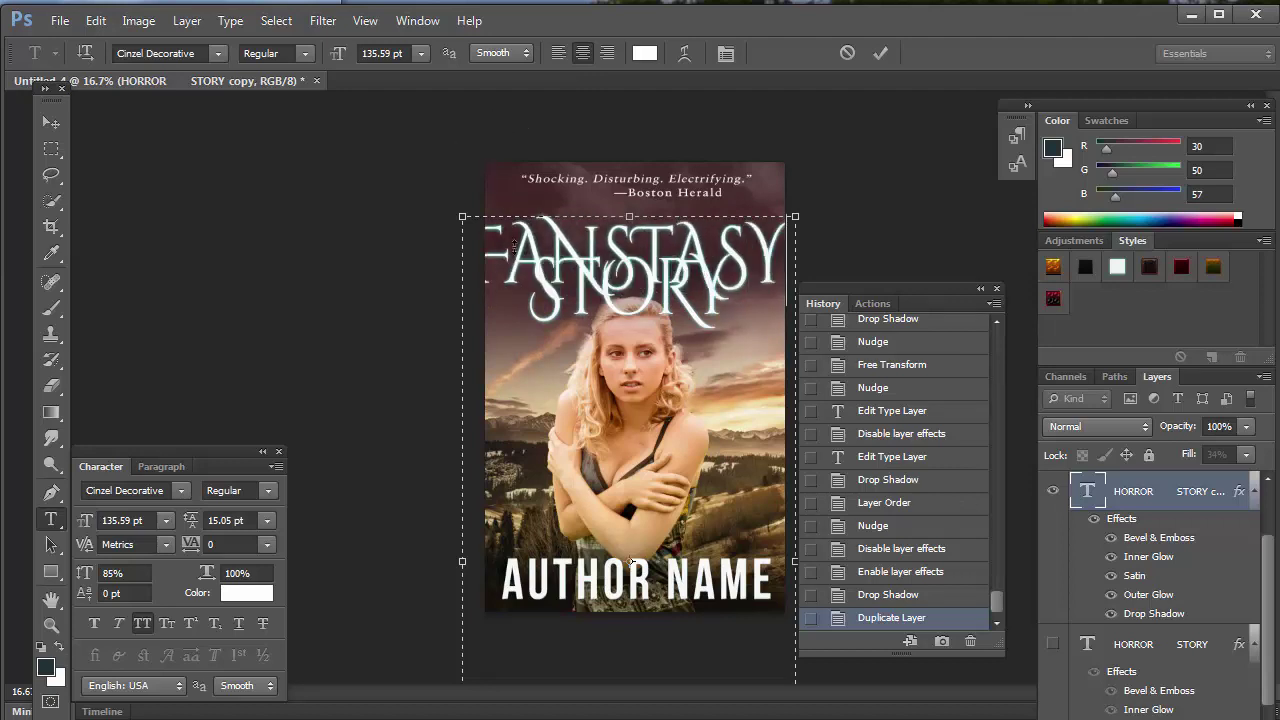
{"action": "key", "text": "alt+Down"}
{"action": "key", "text": "alt+Down"}
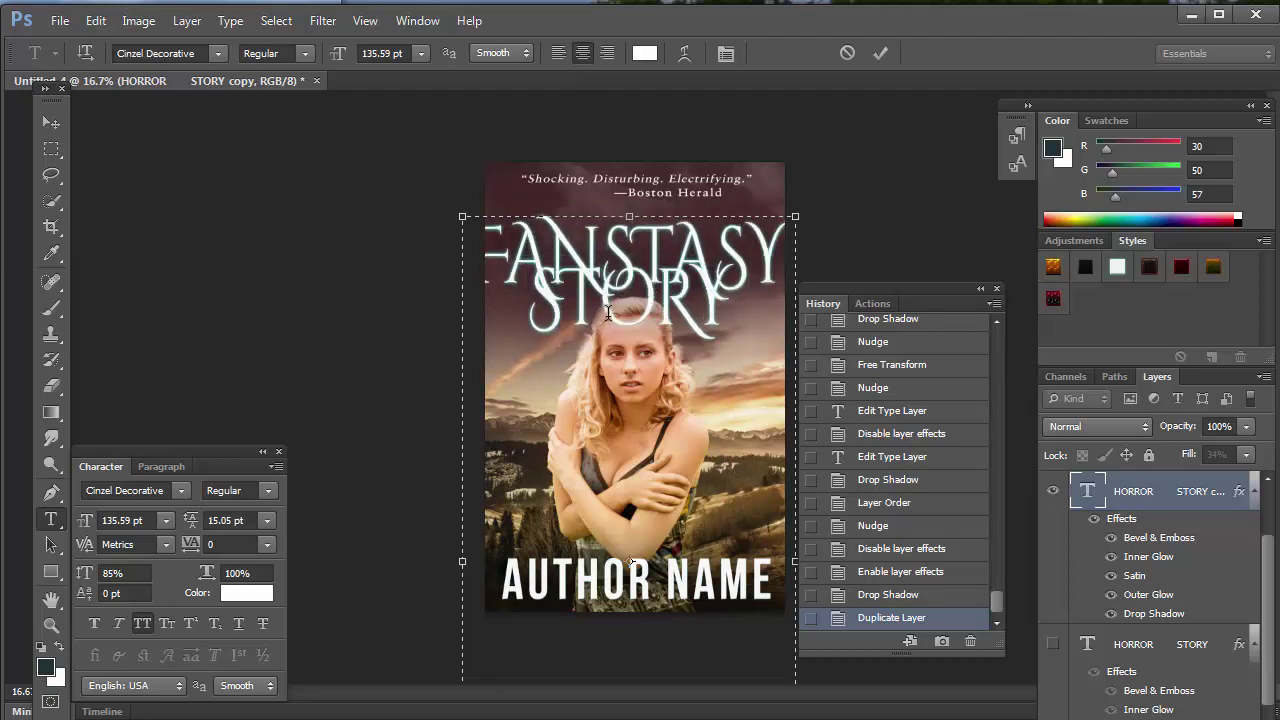
{"action": "key", "text": "alt+Down"}
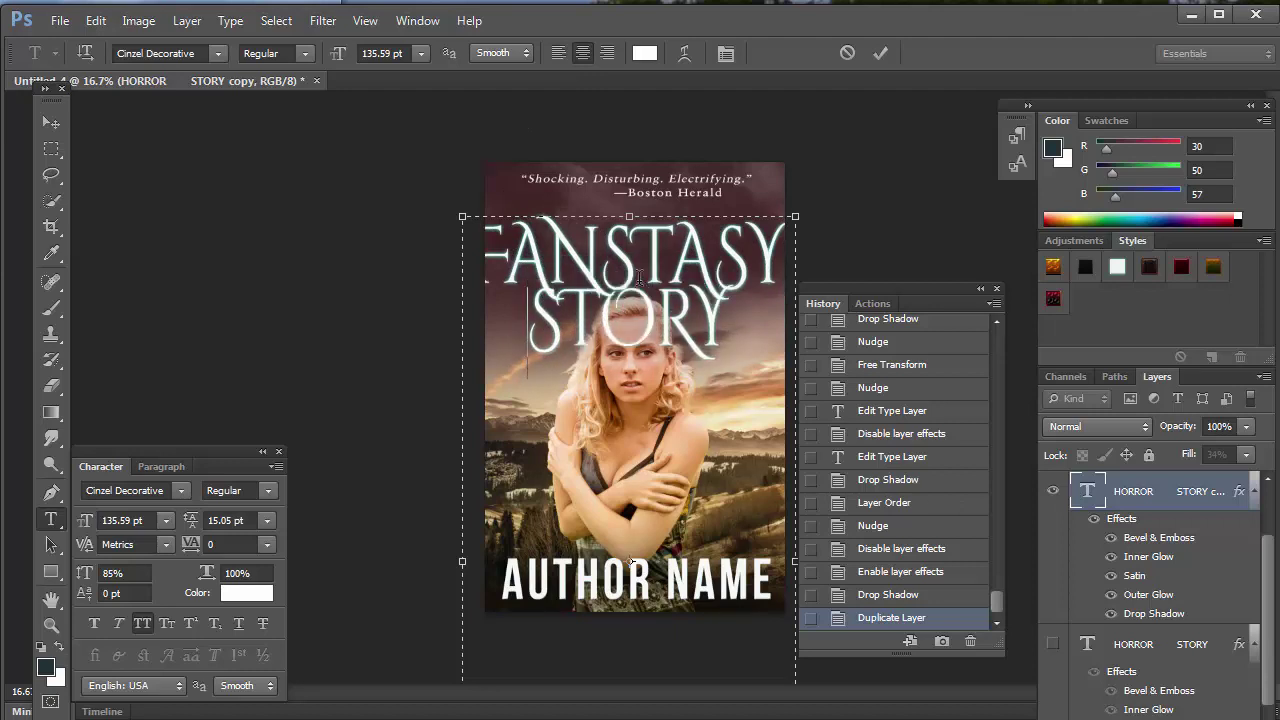
{"action": "key", "text": "alt+Down"}
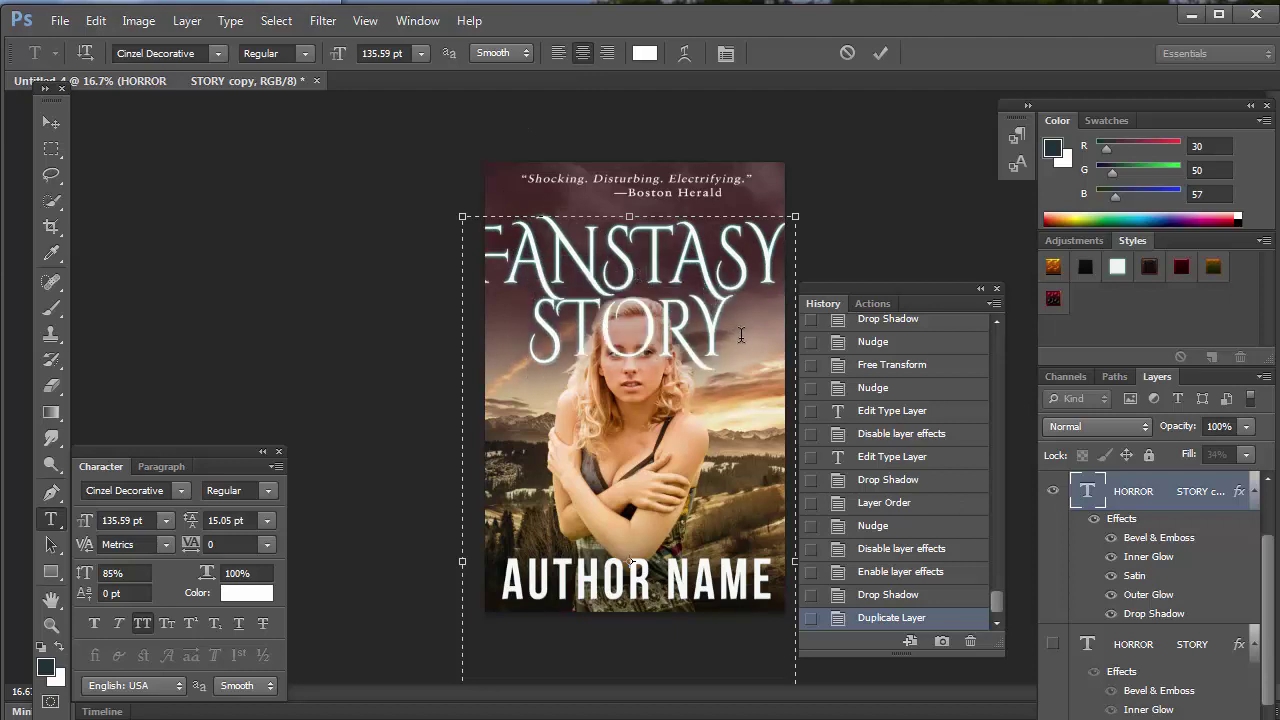
{"action": "key", "text": "shift+Home"}
- Resize the FANSTASY line to 125.59 pt and commit the title edits
{"action": "left_click_drag", "start_coordinate": [724, 228], "coordinate": [403, 216]}
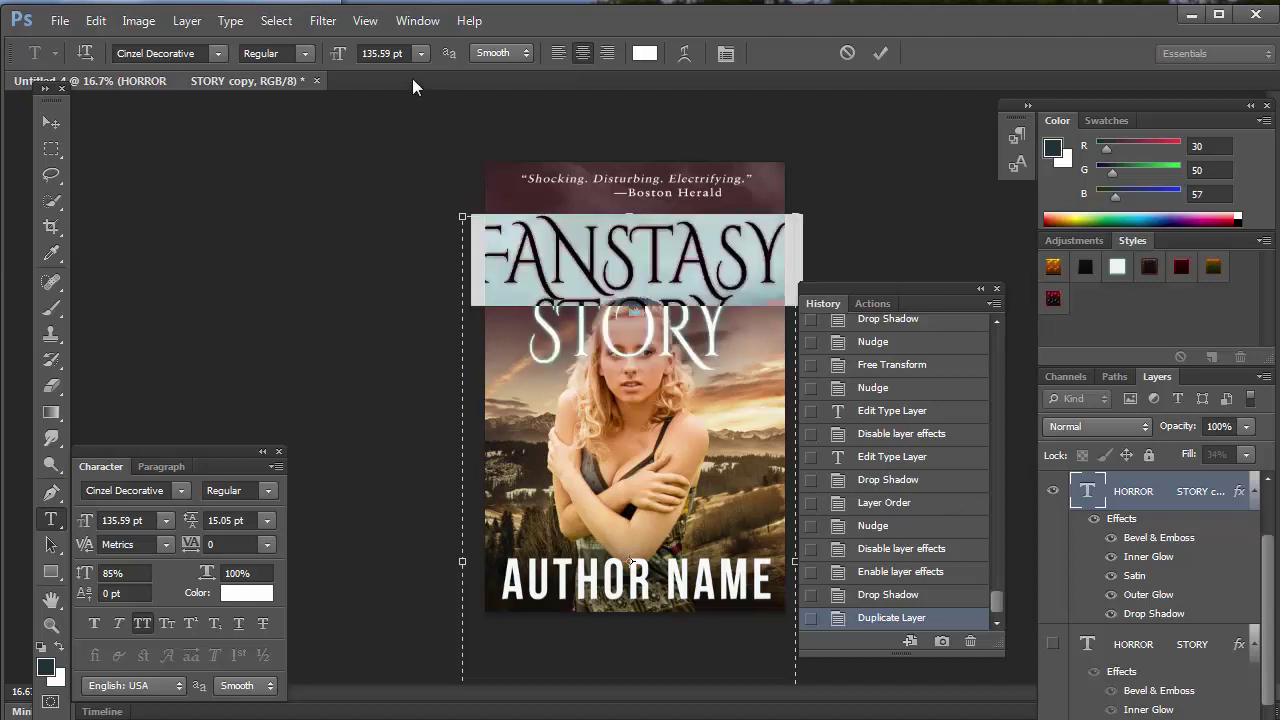
{"action": "left_click", "coordinate": [374, 53]}
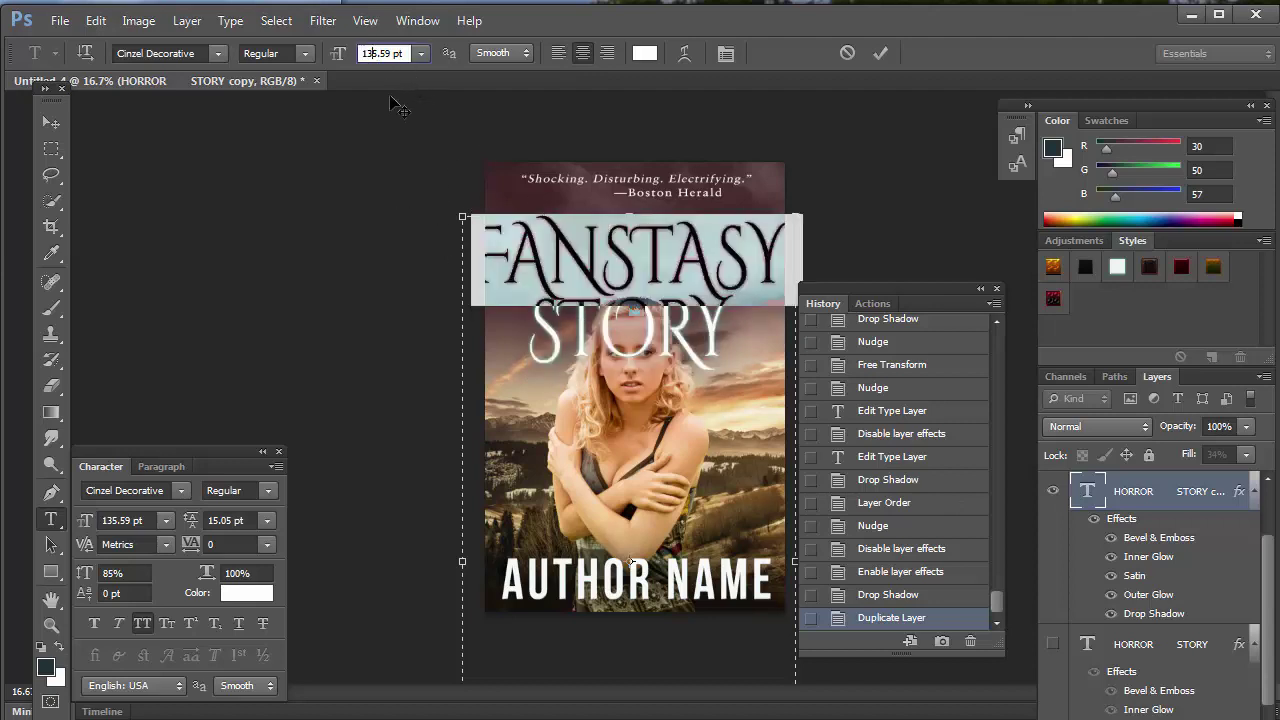
{"action": "key", "text": "BackSpace"}
{"action": "type", "text": "2"}
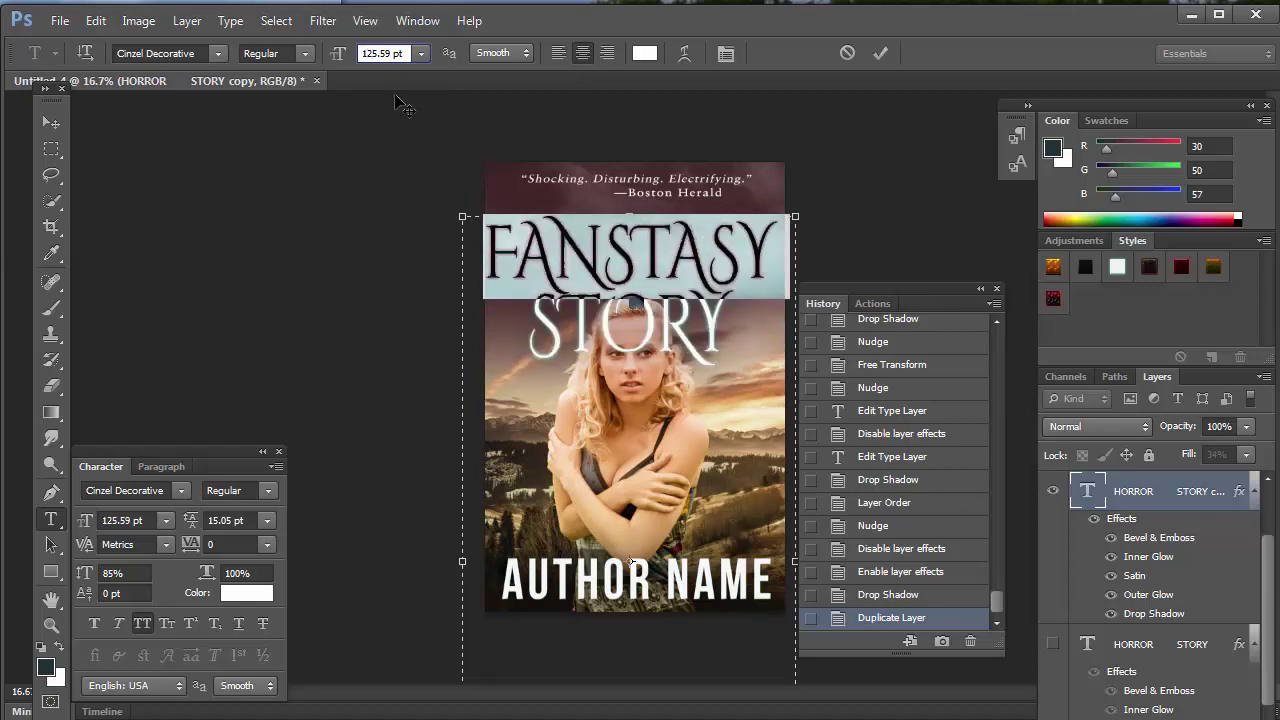
{"action": "left_click", "coordinate": [672, 232]}
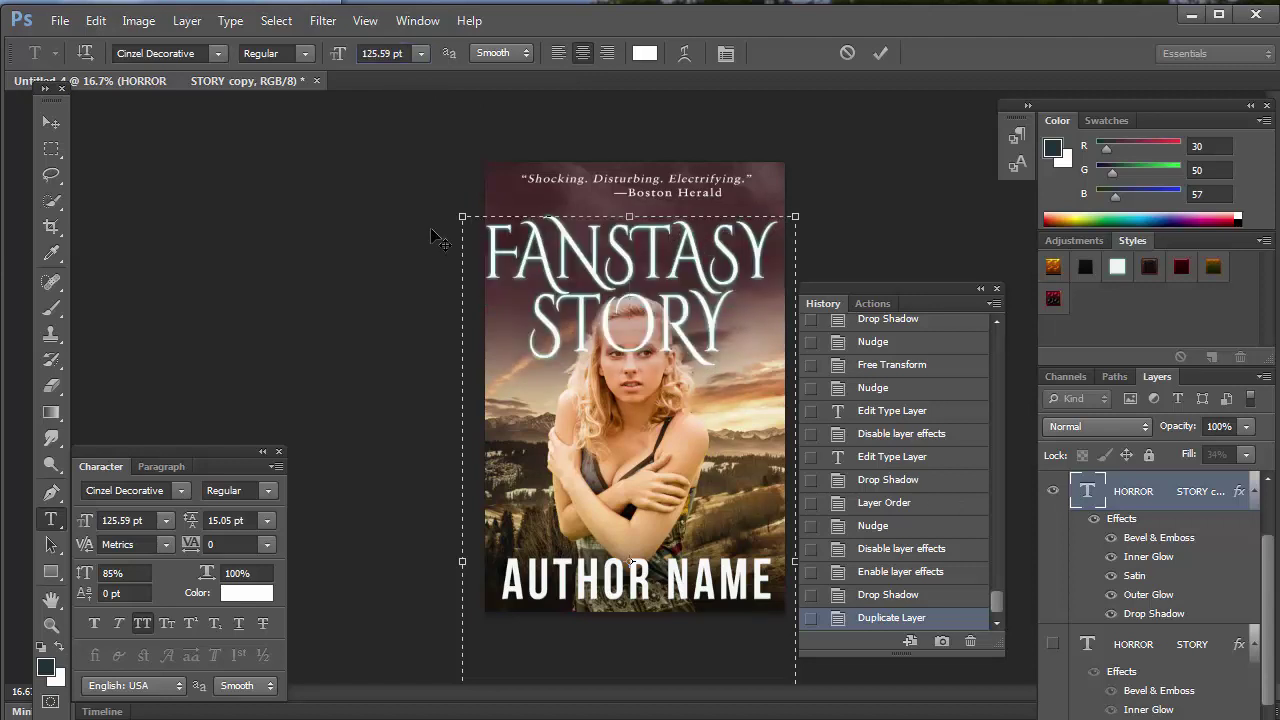
{"action": "left_click", "coordinate": [50, 121]}
- Nudge the FANSTASY STORY title right and duplicate its layer
{"action": "key", "text": "Right"}
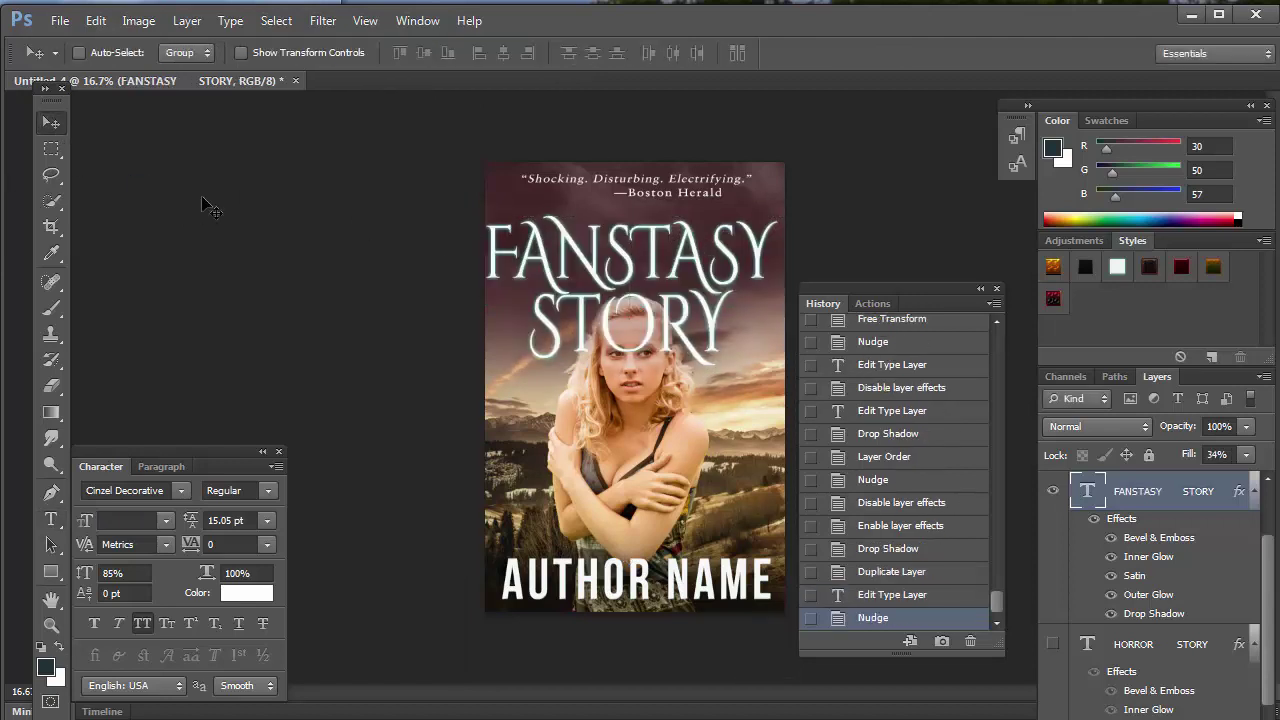
{"action": "right_click", "coordinate": [1165, 497]}
{"action": "left_click", "coordinate": [905, 177]}
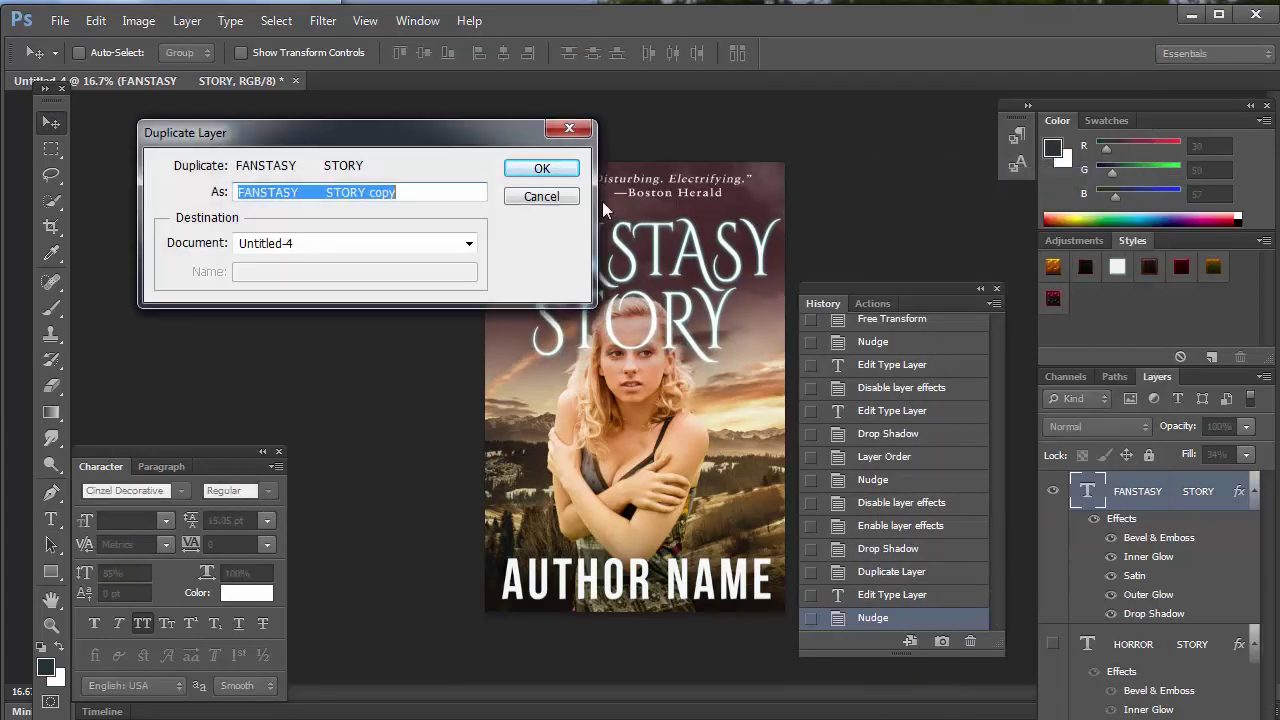
{"action": "left_click", "coordinate": [566, 170]}
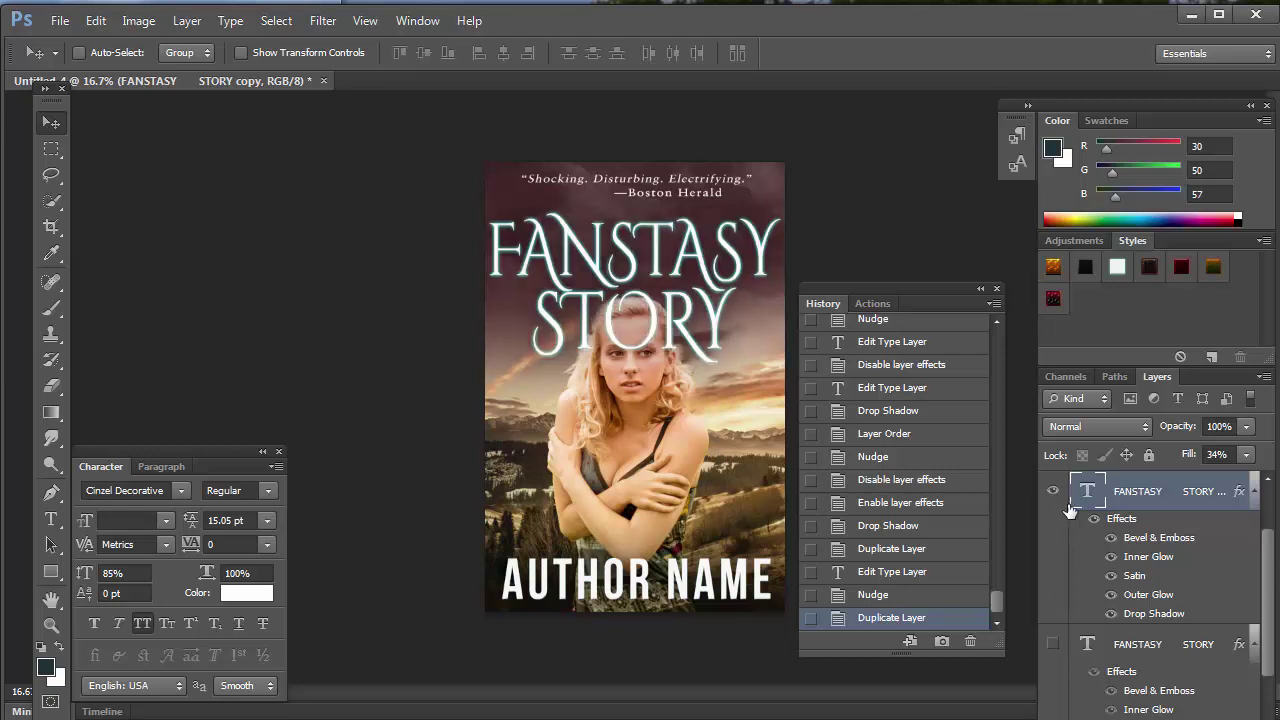
- Try the Cleaver's_Juvenia and CM fonts on the copied title
{"action": "key", "text": "t"}
{"action": "left_click", "coordinate": [216, 53]}
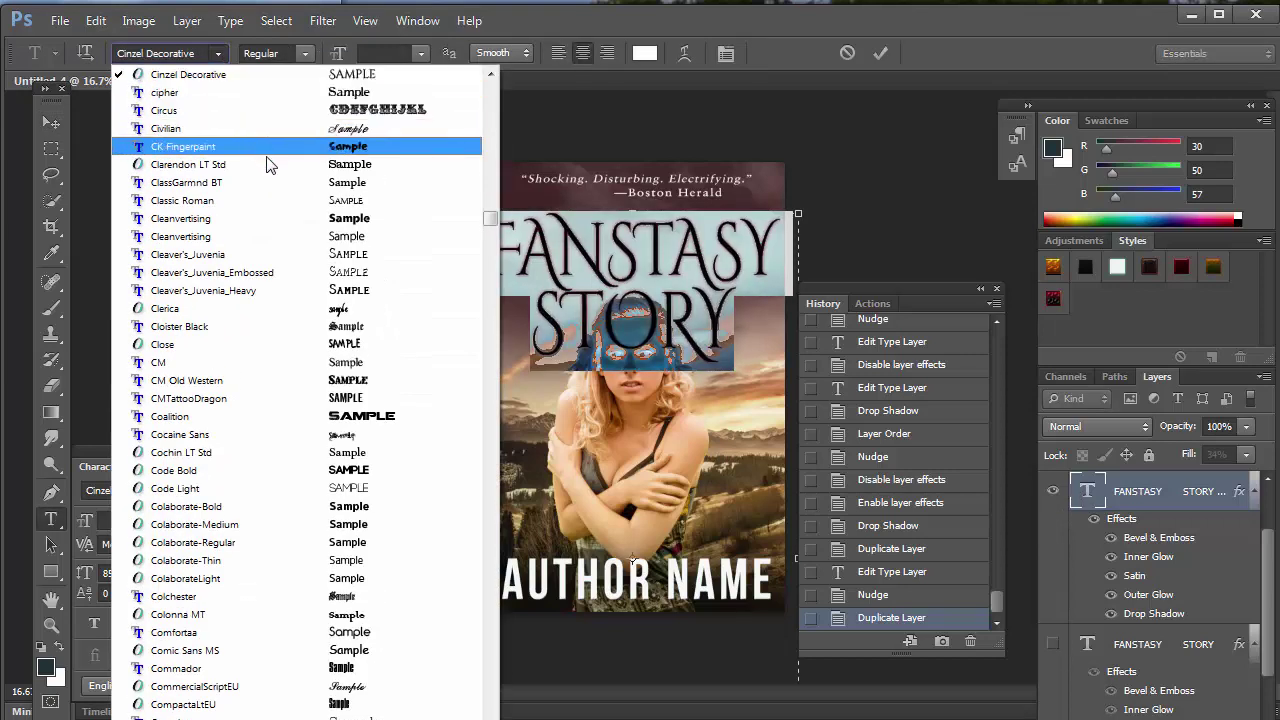
{"action": "left_click", "coordinate": [285, 254]}
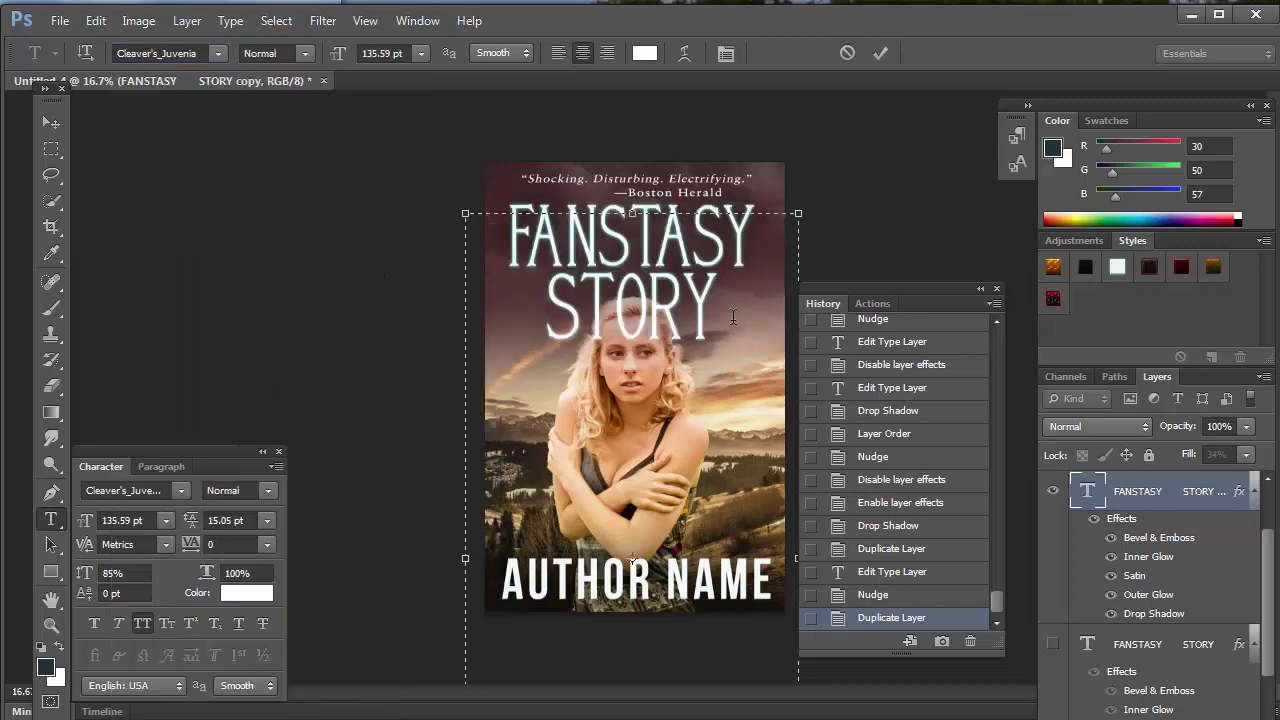
{"action": "left_click_drag", "start_coordinate": [733, 316], "coordinate": [400, 200]}
{"action": "left_click", "coordinate": [225, 57]}
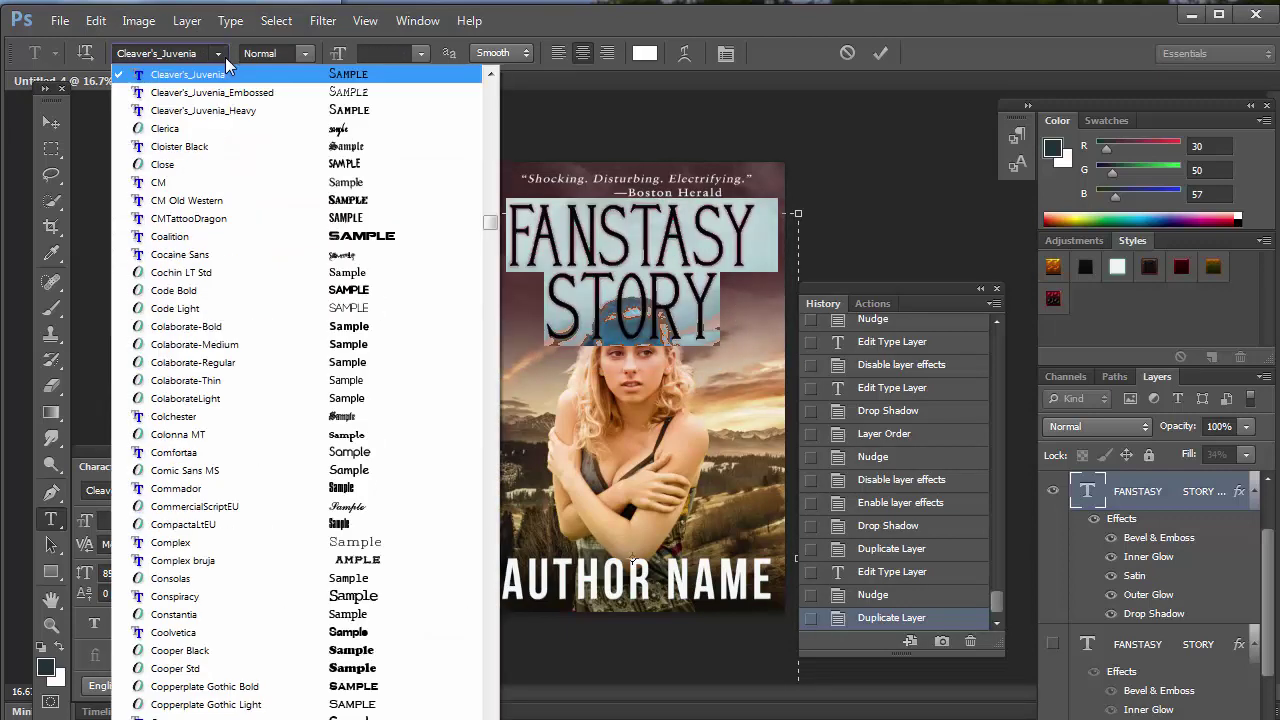
{"action": "left_click", "coordinate": [262, 184]}
{"action": "left_click", "coordinate": [660, 278]}
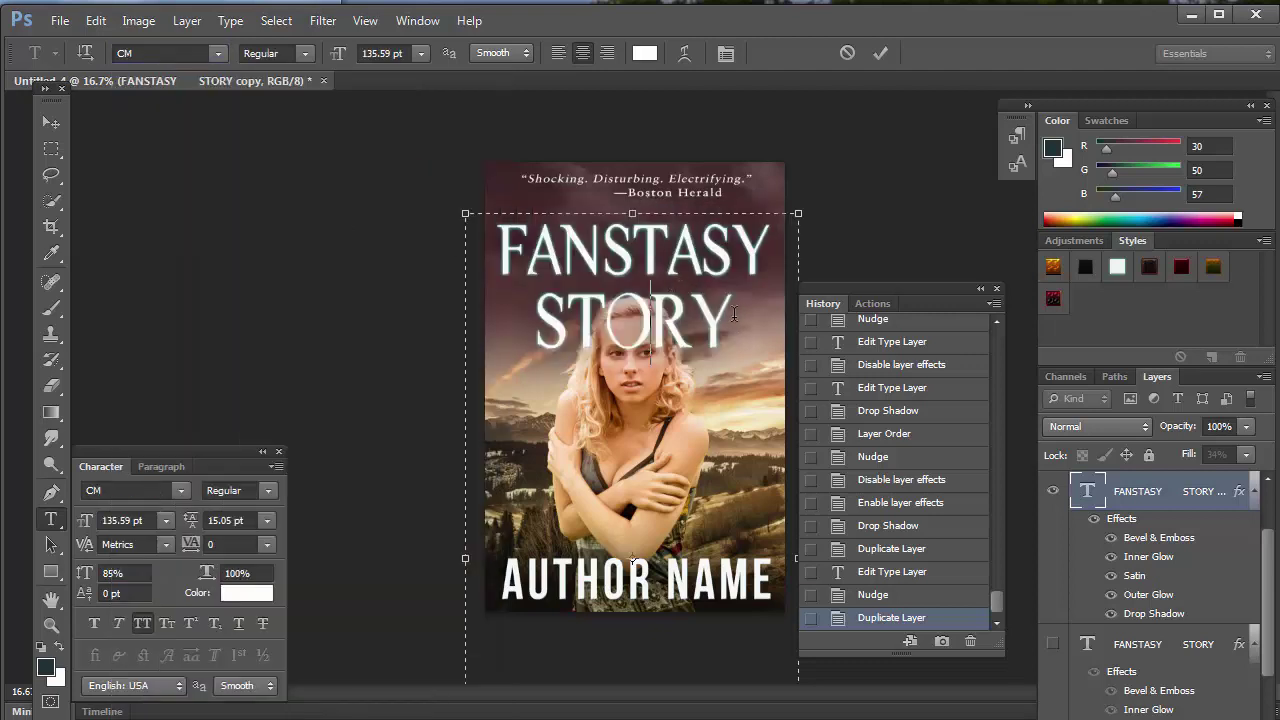
- Set the title copy in Cochin LT Std, commit, and move it slightly up
{"action": "key", "text": "ctrl+a"}
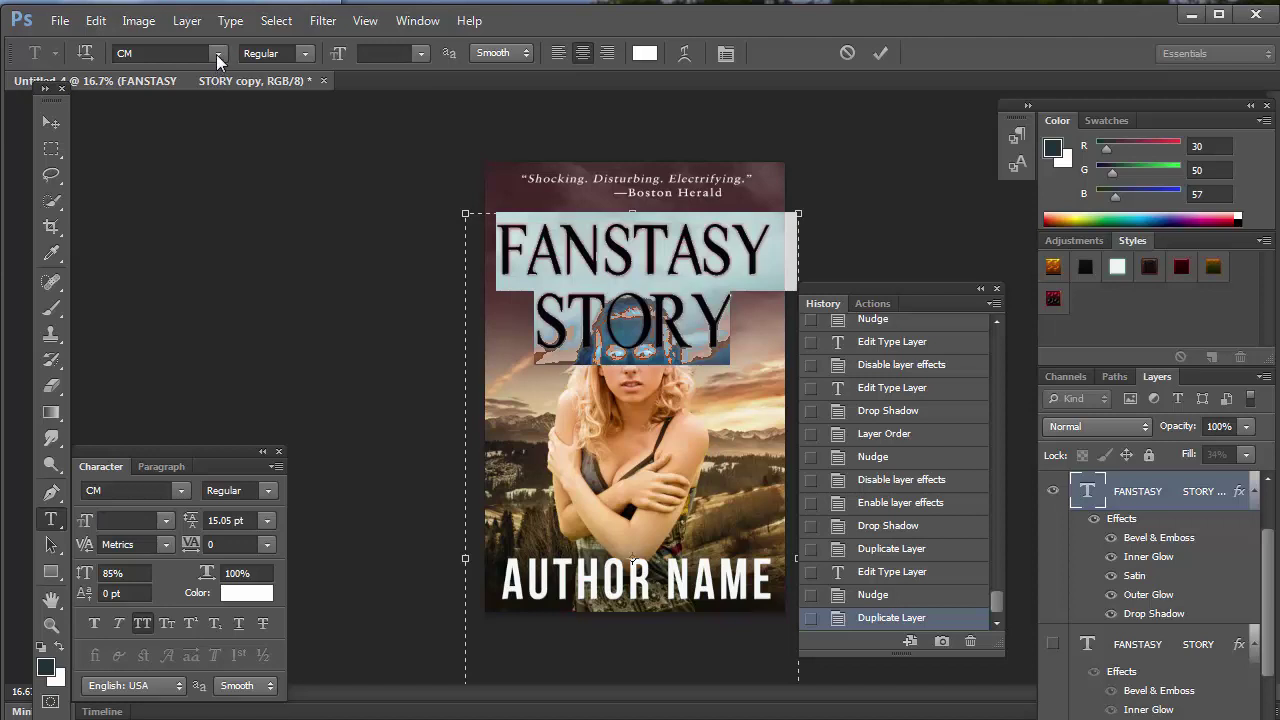
{"action": "left_click", "coordinate": [218, 53]}
{"action": "scroll", "coordinate": [257, 180], "scroll_direction": "up", "scroll_amount": 2}
{"action": "left_click", "coordinate": [272, 169]}
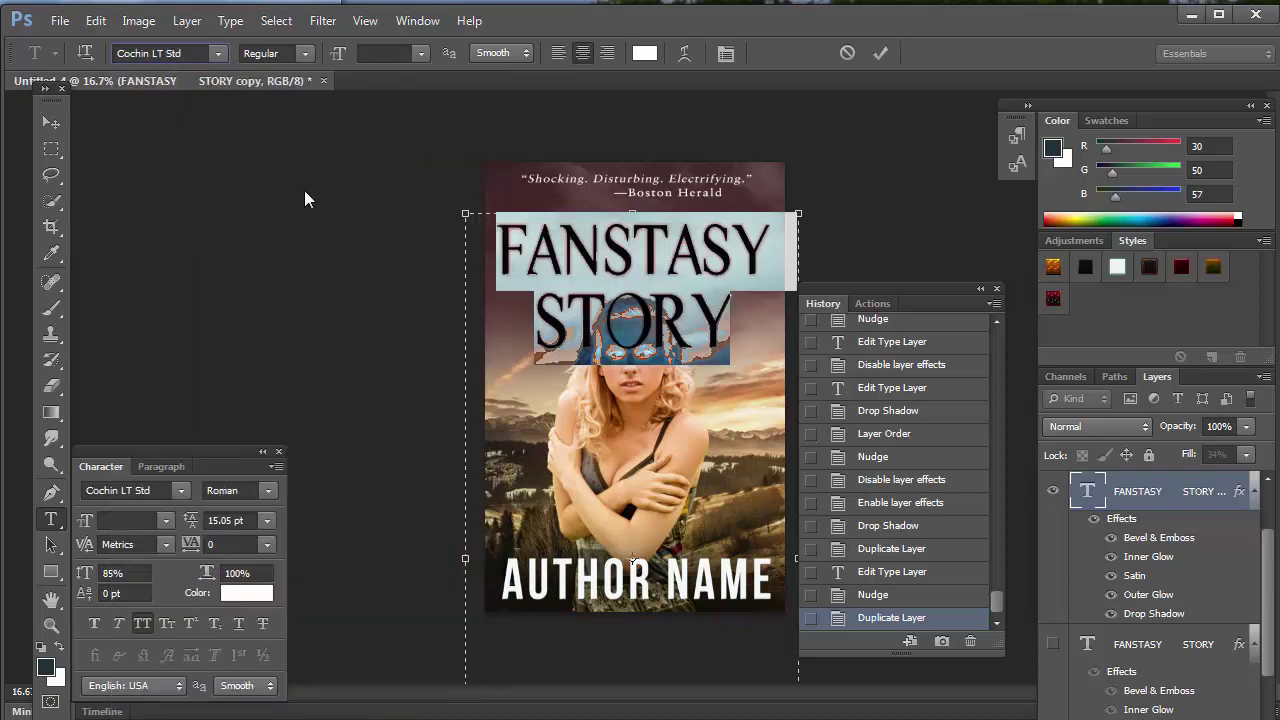
{"action": "left_click", "coordinate": [664, 300]}
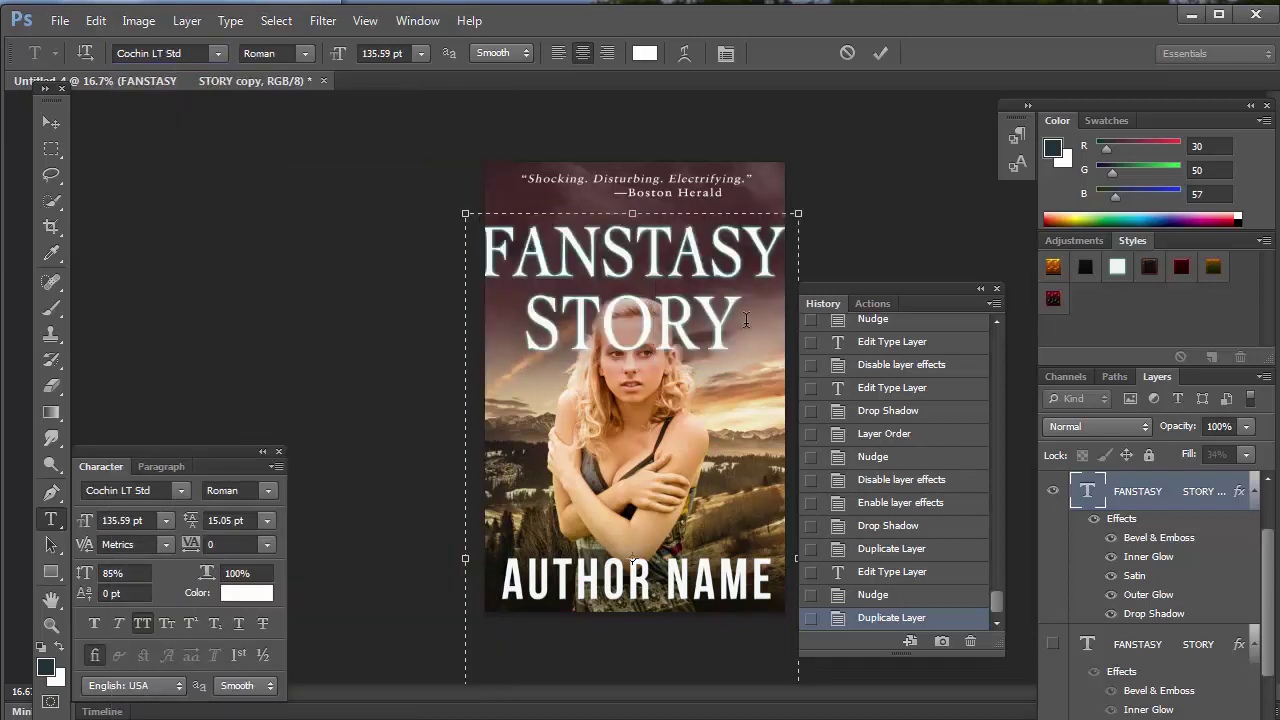
{"action": "left_click", "coordinate": [53, 124]}
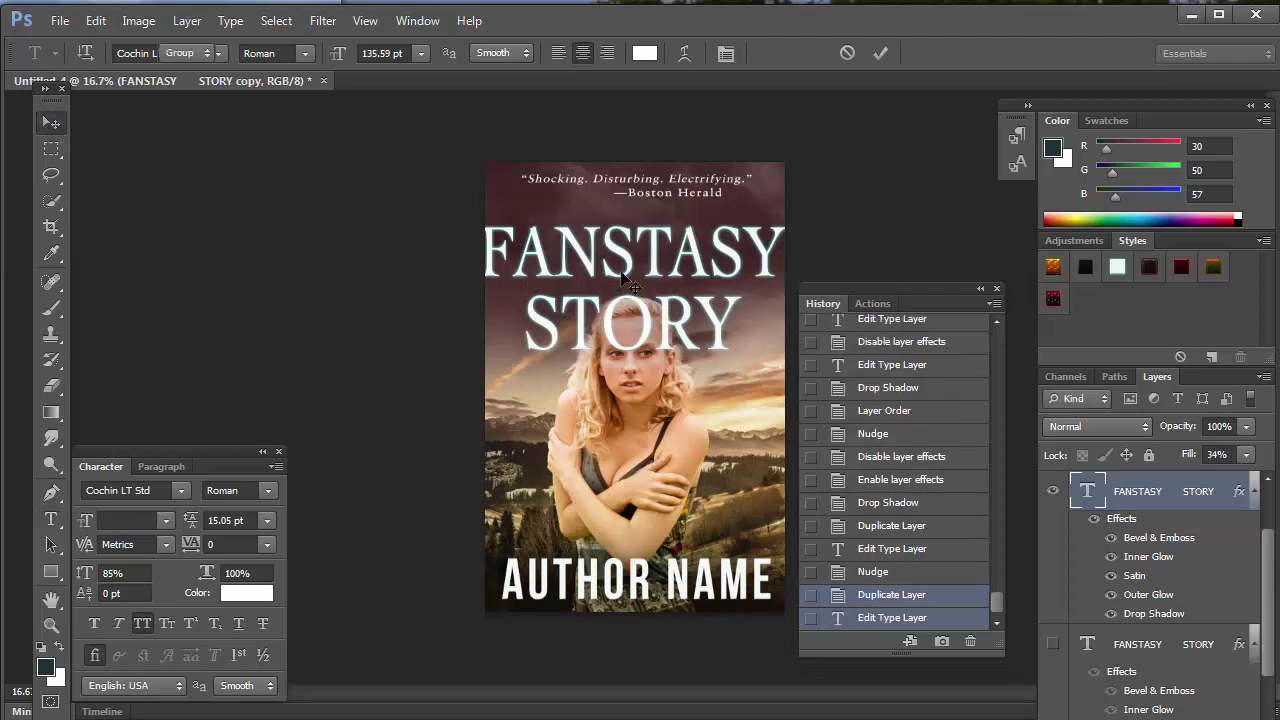
{"action": "left_click_drag", "start_coordinate": [628, 286], "coordinate": [632, 246]}
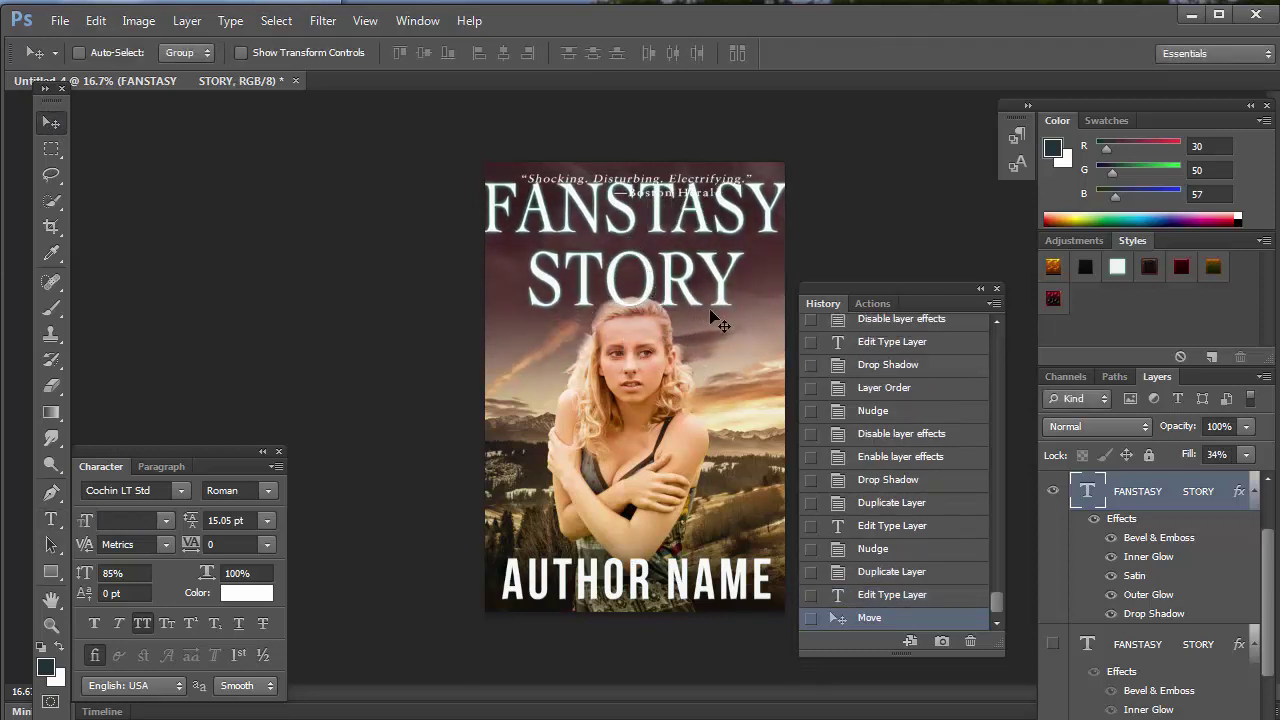
- Move the FANSTASY STORY title down slightly and duplicate its layer
{"action": "mouse_move", "coordinate": [647, 228]}
{"action": "left_mouse_down"}
{"action": "mouse_move", "coordinate": [643, 264]}
{"action": "mouse_move", "coordinate": [635, 240]}
{"action": "left_mouse_up"}
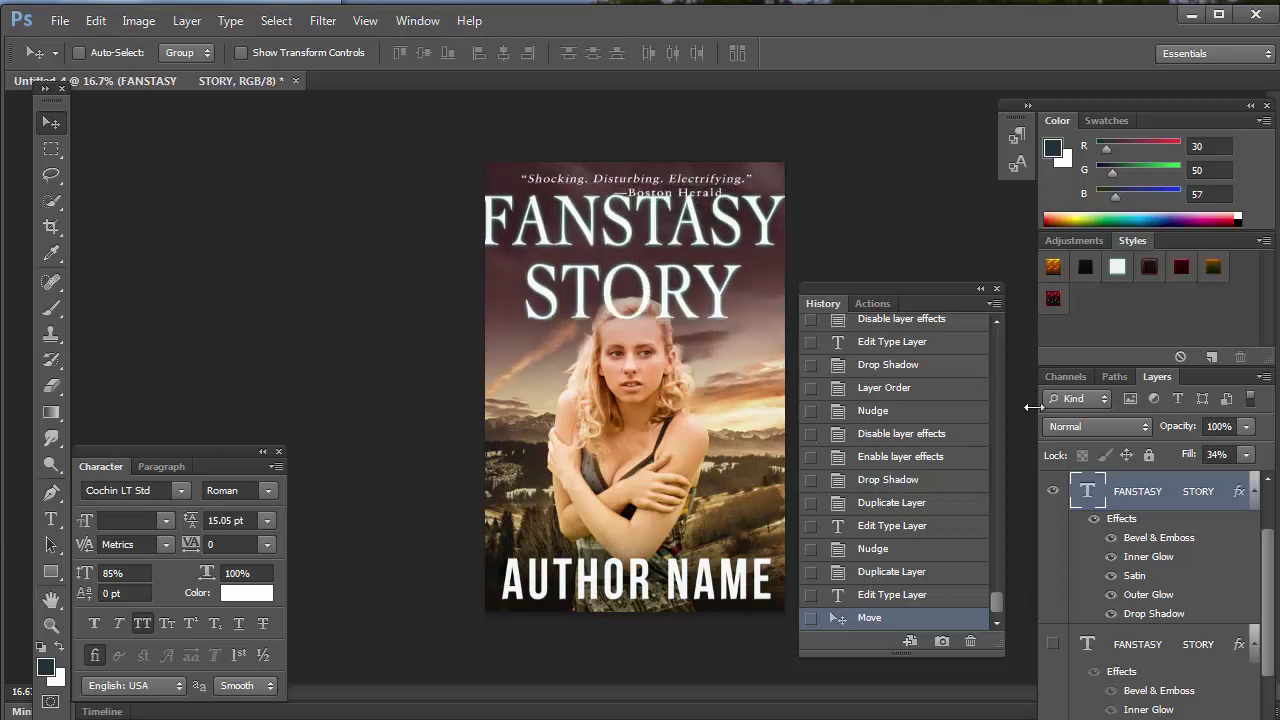
{"action": "right_click", "coordinate": [1147, 491]}
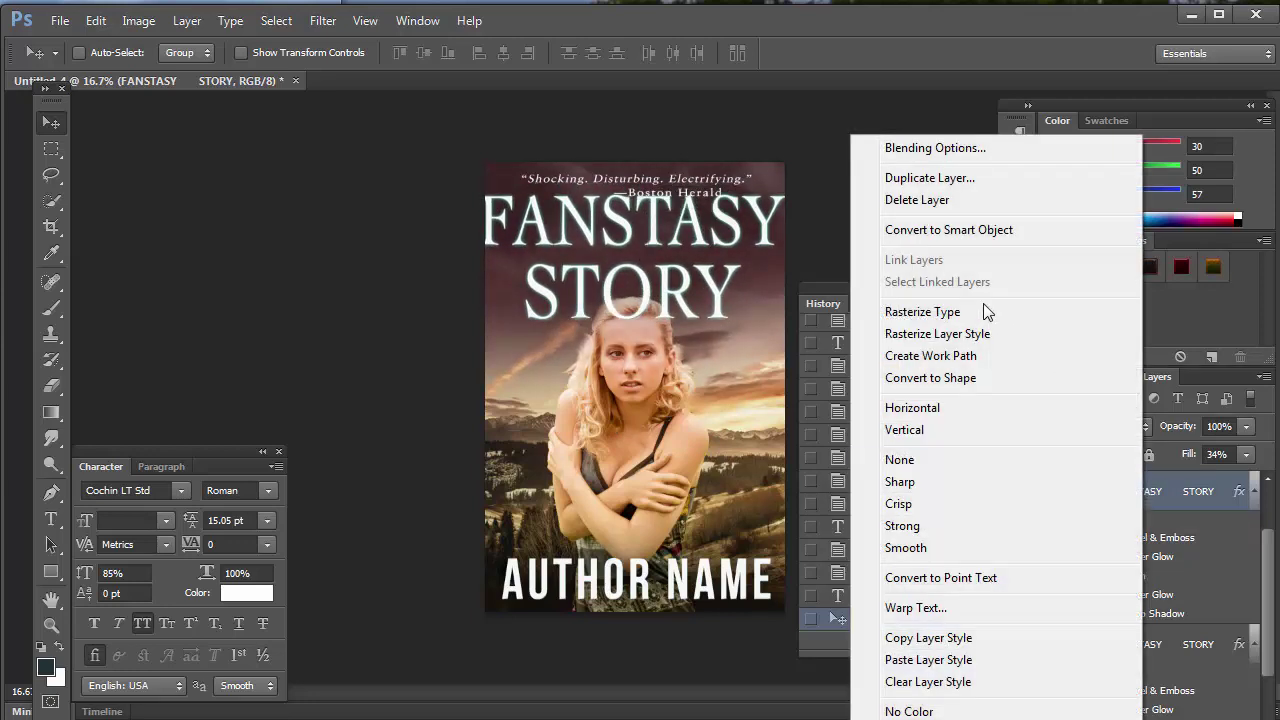
{"action": "left_click", "coordinate": [932, 178]}
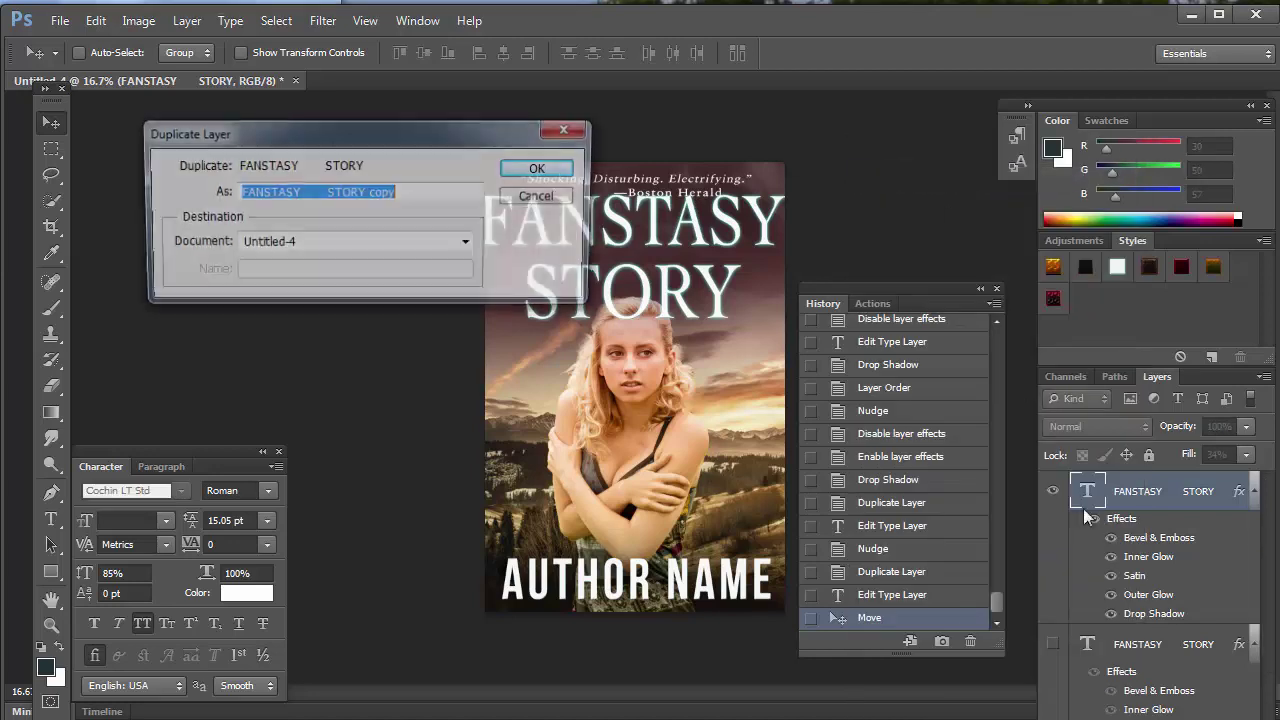
{"action": "left_click", "coordinate": [529, 166]}
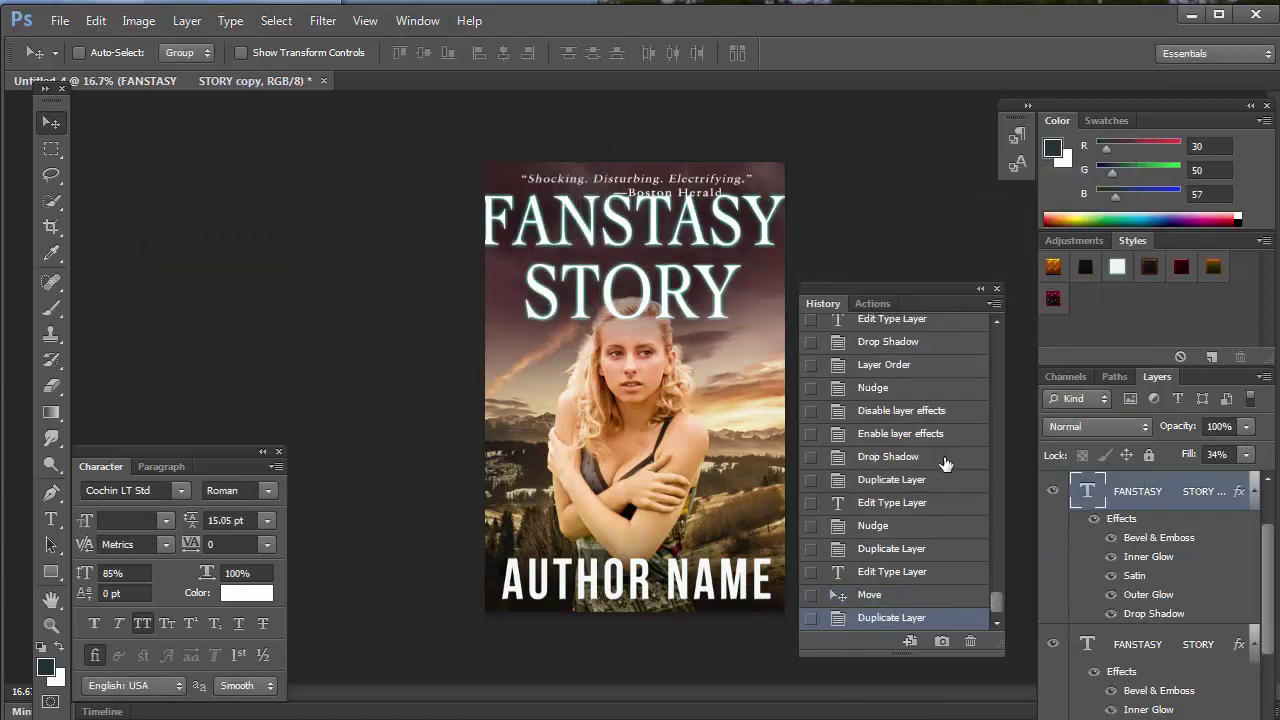
- Hide the Cochin title copies and show and select the Cinzel Decorative title layer
{"action": "left_click", "coordinate": [1055, 494]}
{"action": "left_click", "coordinate": [1052, 644]}
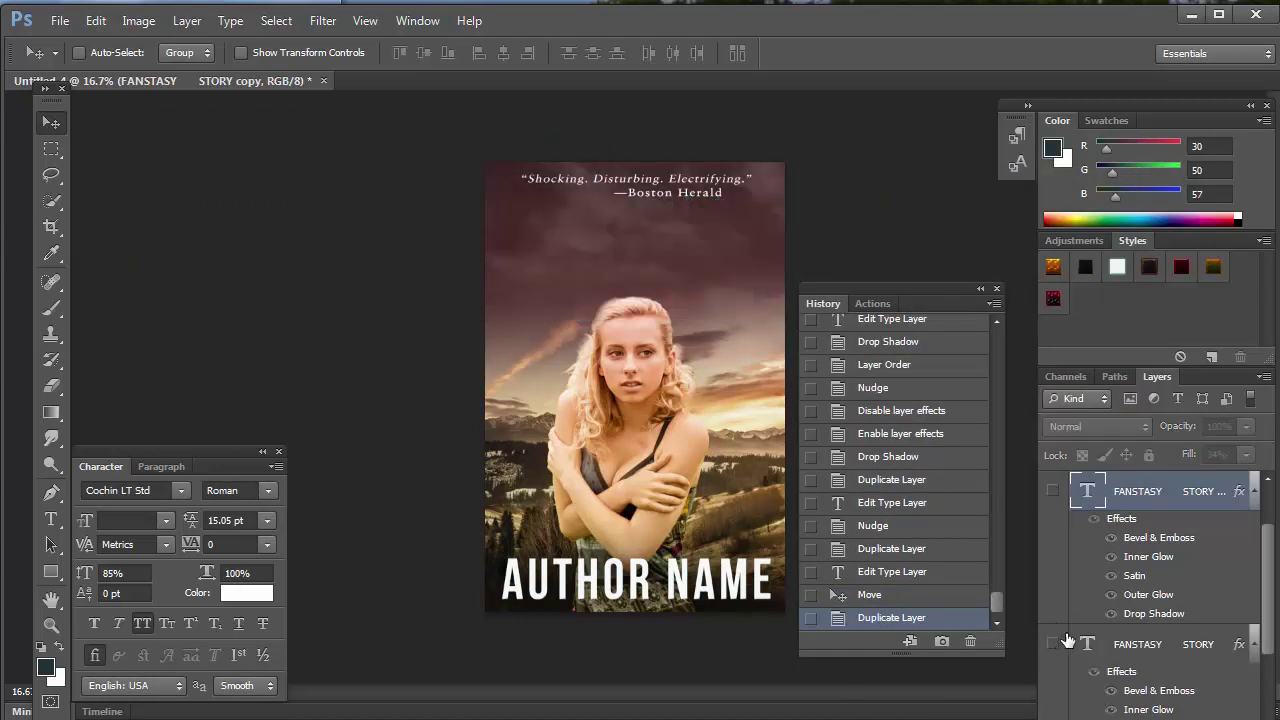
{"action": "scroll", "coordinate": [1103, 628], "scroll_direction": "down", "scroll_amount": 1}
{"action": "left_click", "coordinate": [1058, 488]}
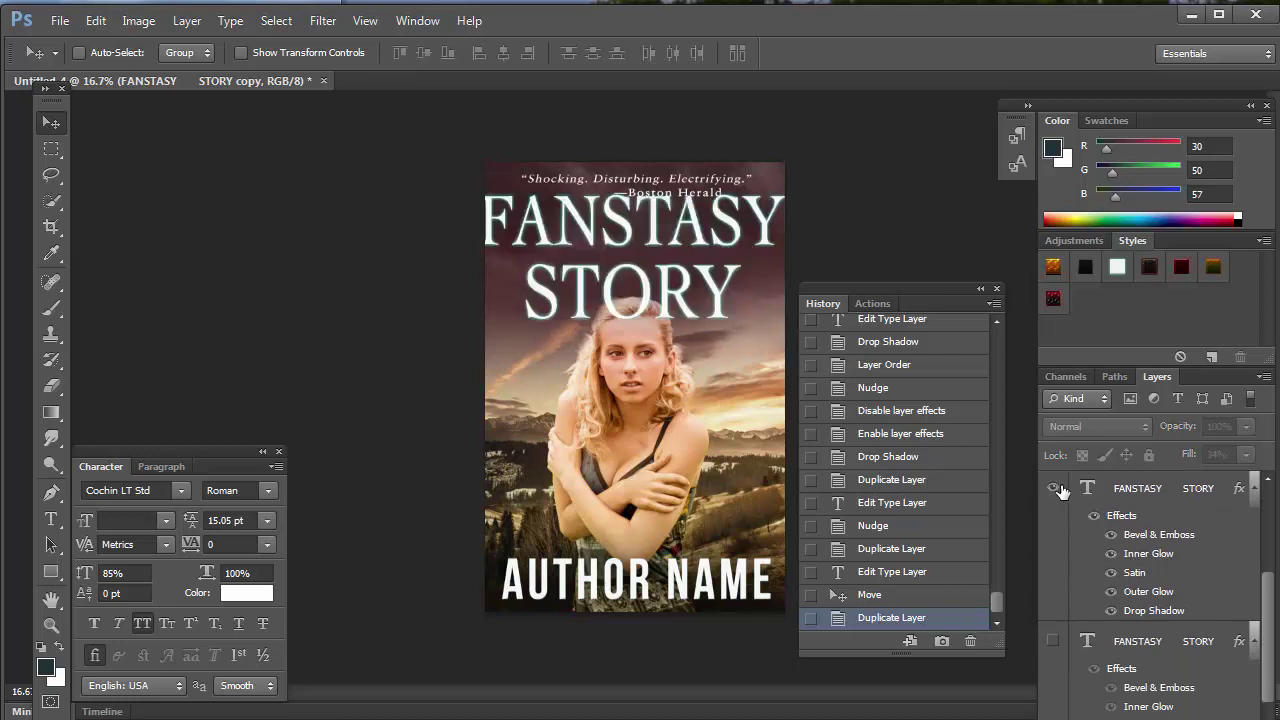
{"action": "left_click", "coordinate": [1055, 489]}
{"action": "left_click", "coordinate": [1052, 641]}
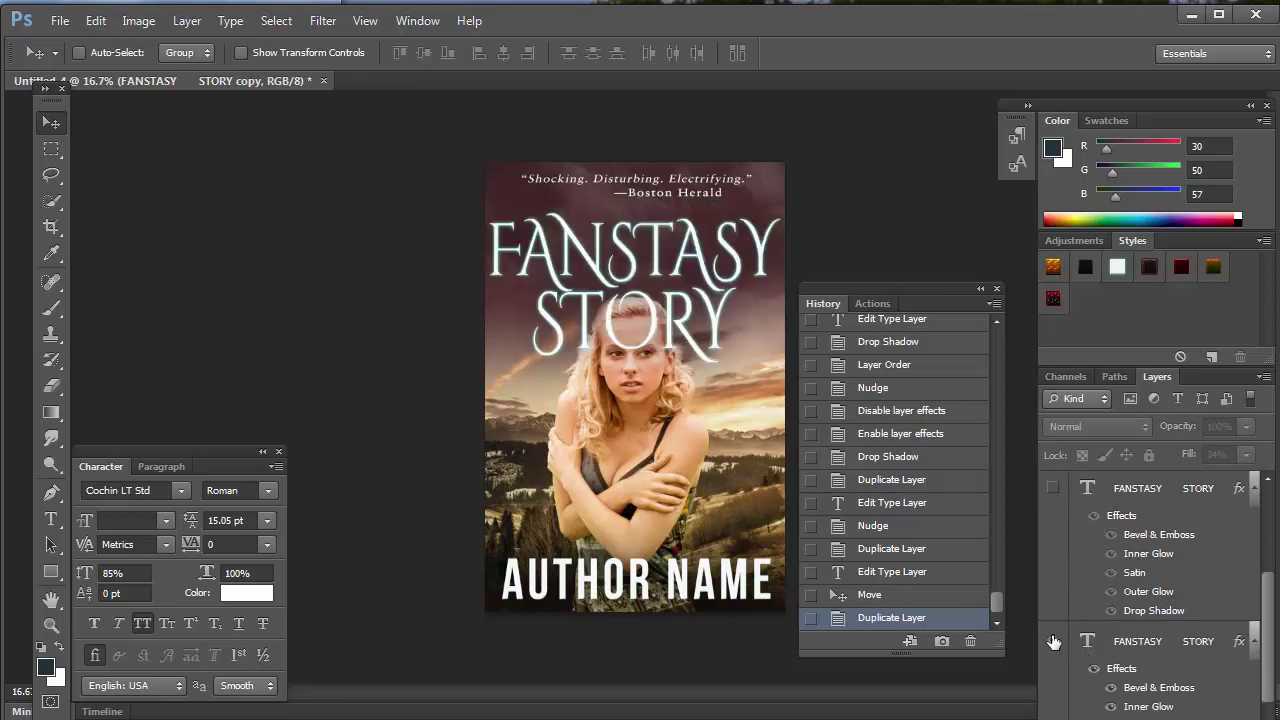
{"action": "left_click", "coordinate": [1150, 641]}
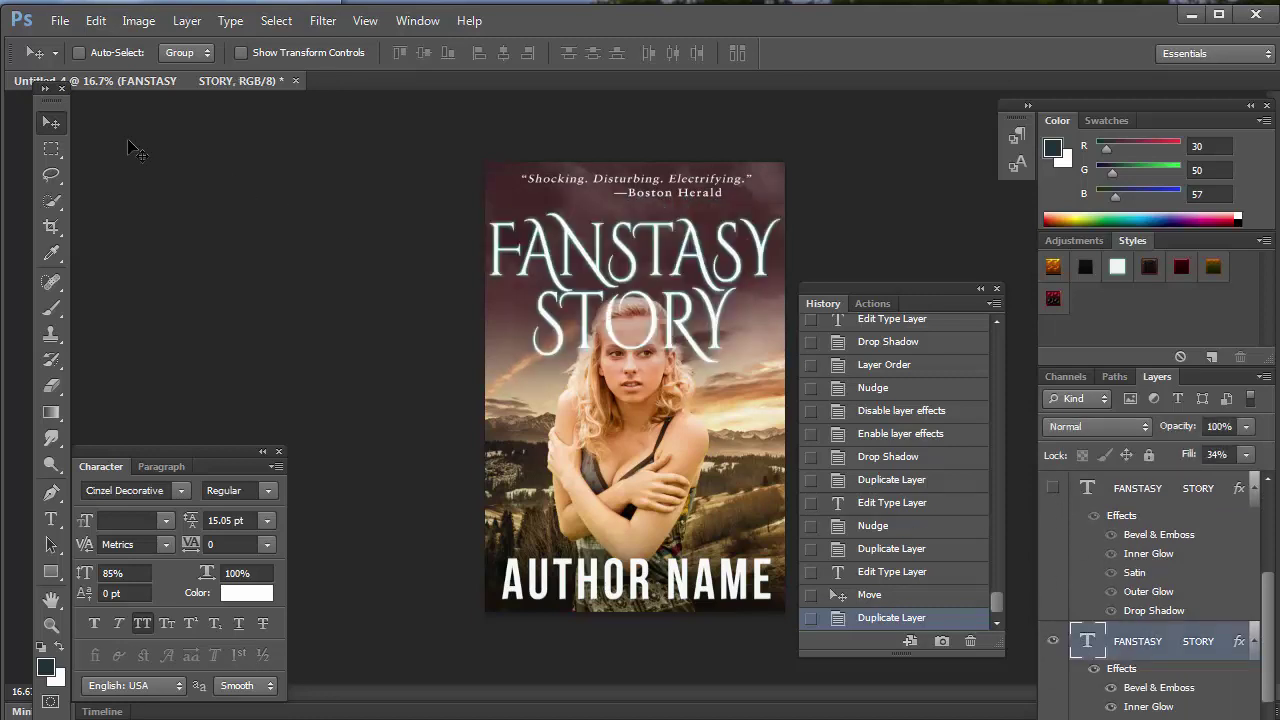
- Drag the Cinzel Decorative title up to the top of the cover
{"action": "left_click_drag", "start_coordinate": [630, 245], "coordinate": [632, 428]}
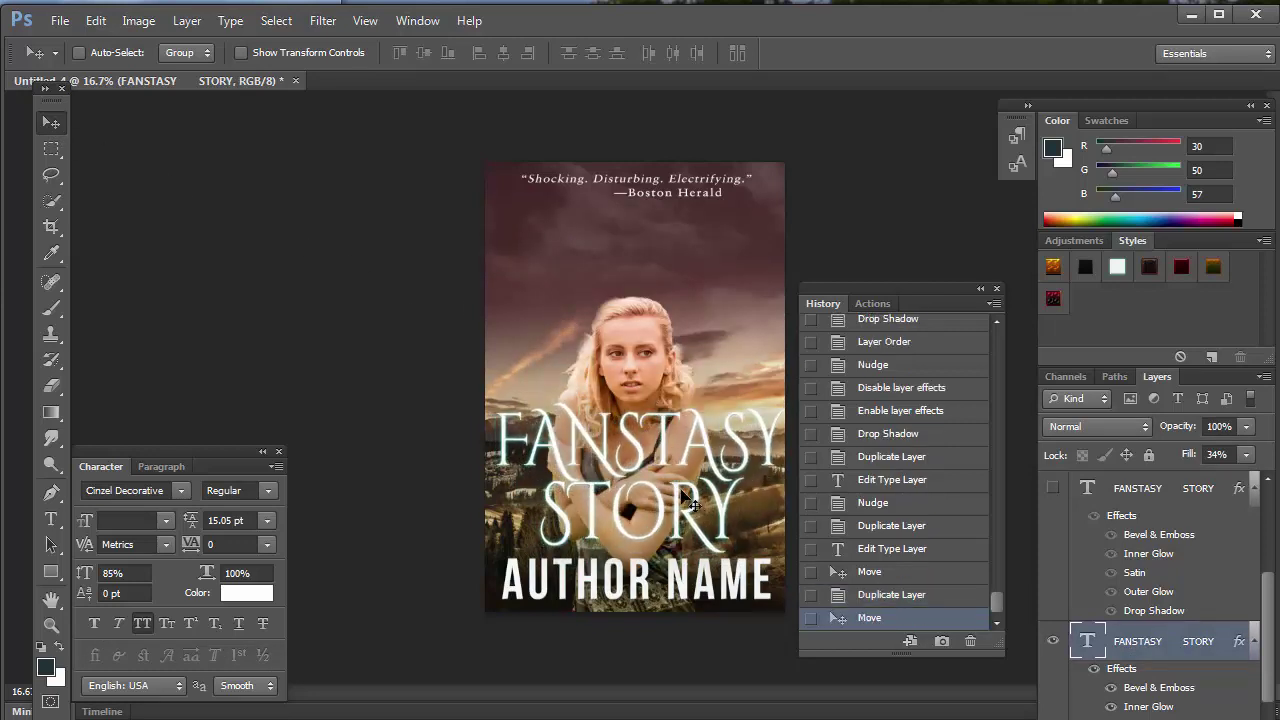
{"action": "left_click_drag", "start_coordinate": [690, 500], "coordinate": [677, 262]}
{"action": "scroll", "coordinate": [1090, 600], "scroll_direction": "down", "scroll_amount": 5}
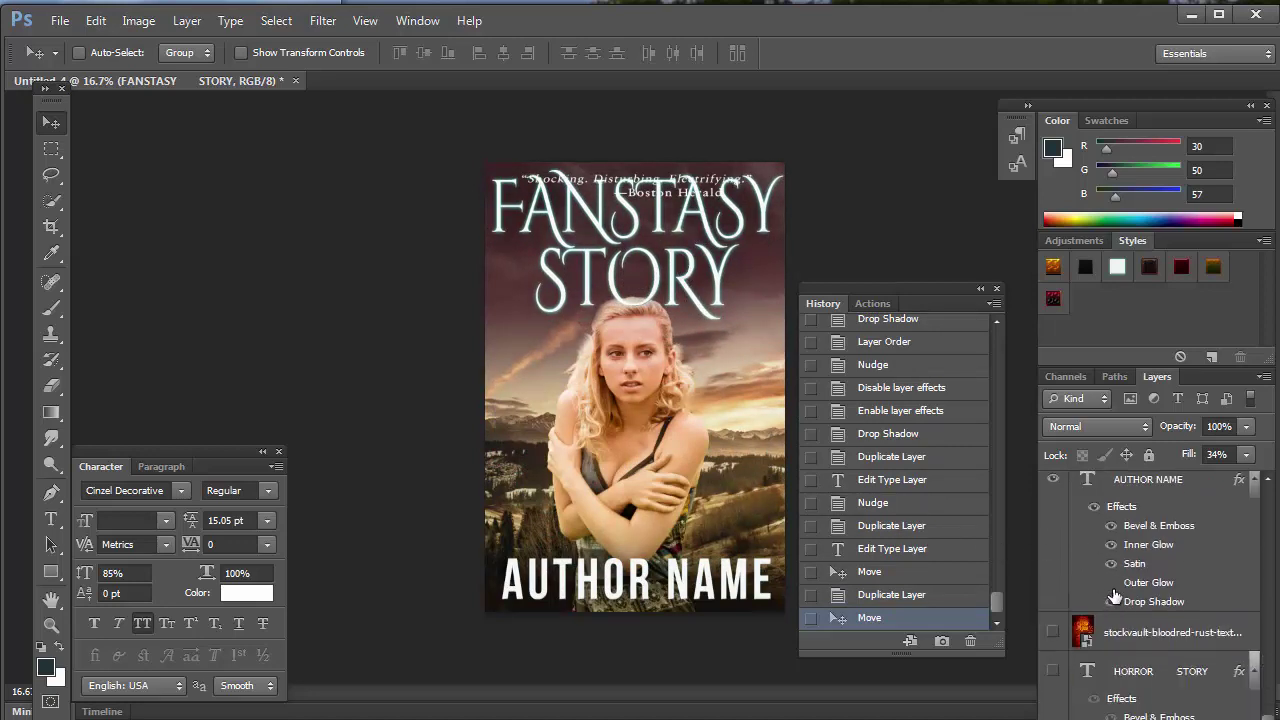
{"action": "scroll", "coordinate": [1114, 597], "scroll_direction": "up", "scroll_amount": 3}
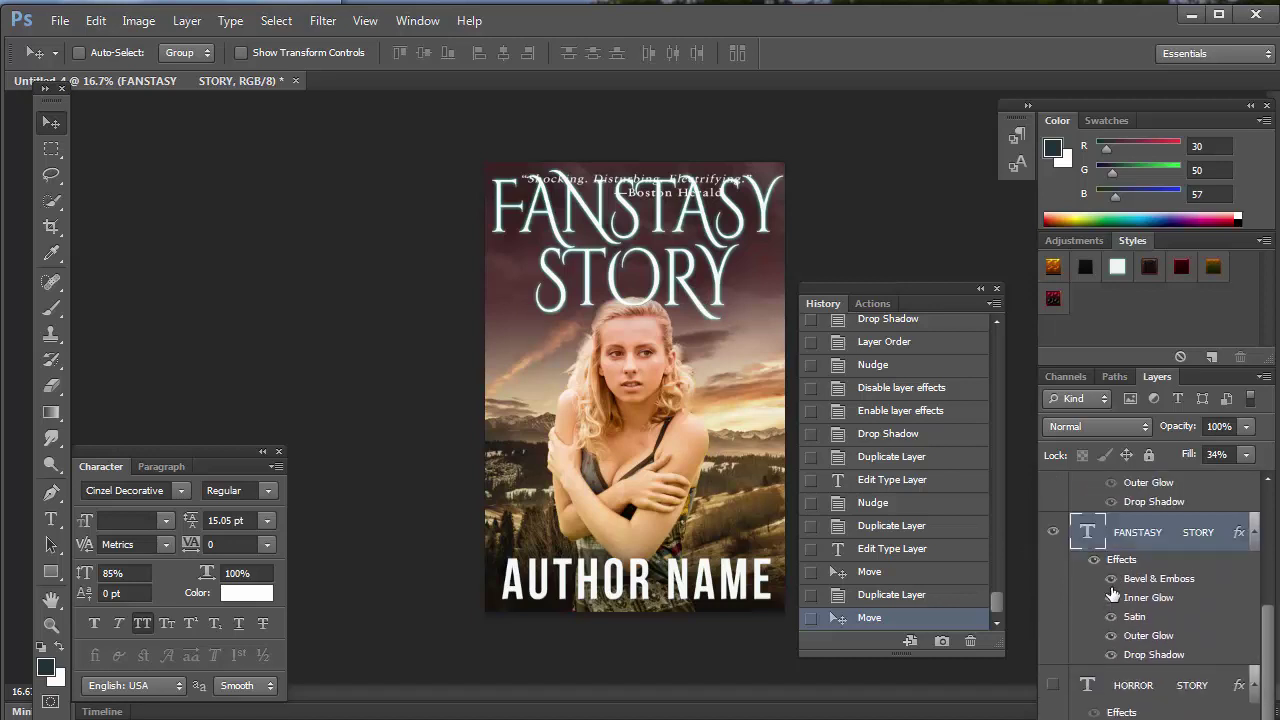
{"action": "scroll", "coordinate": [1110, 593], "scroll_direction": "up", "scroll_amount": 2}
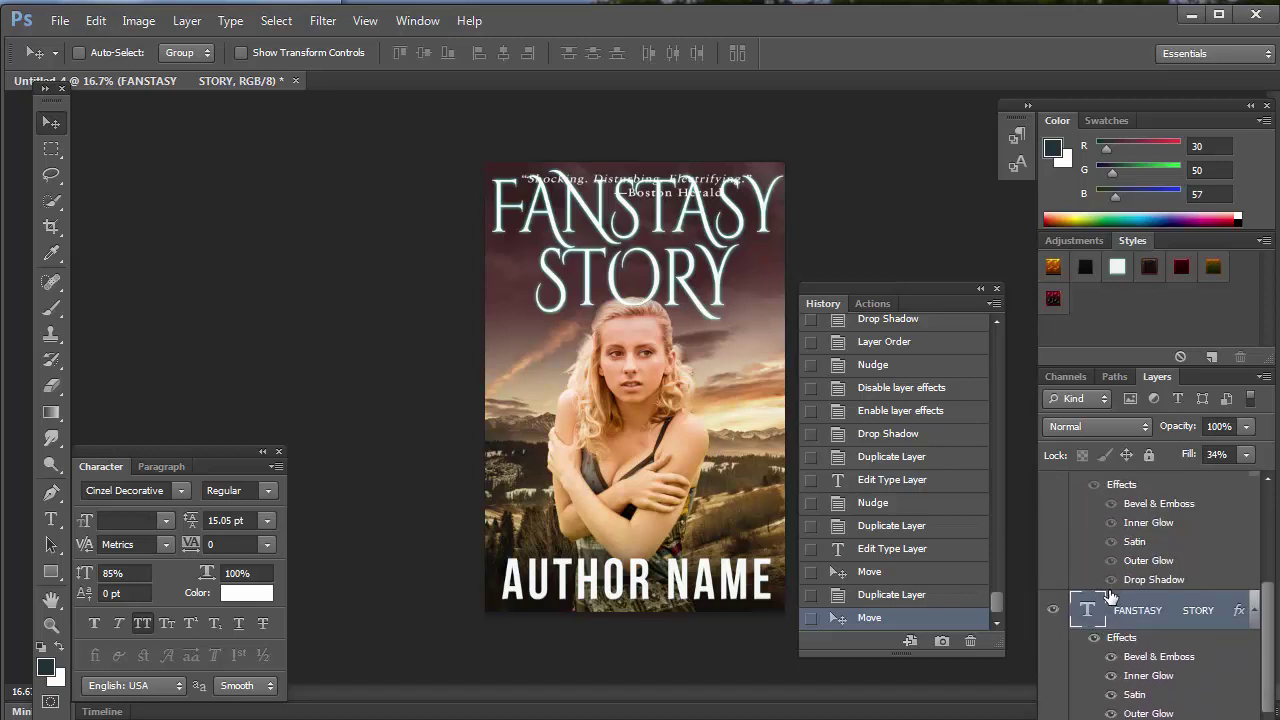
- Delete STORY so the title reads FANSTASY, then nudge it down below the quote
{"action": "double_click", "coordinate": [1092, 609]}
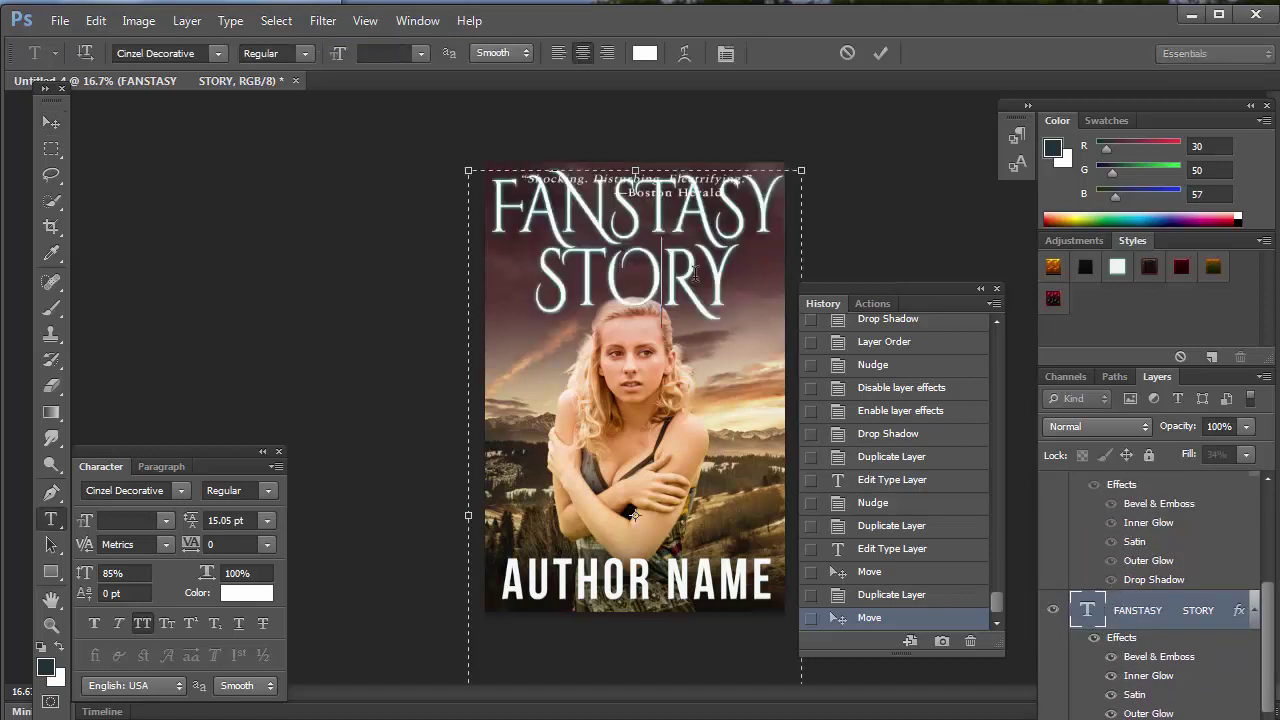
{"action": "double_click", "coordinate": [505, 252]}
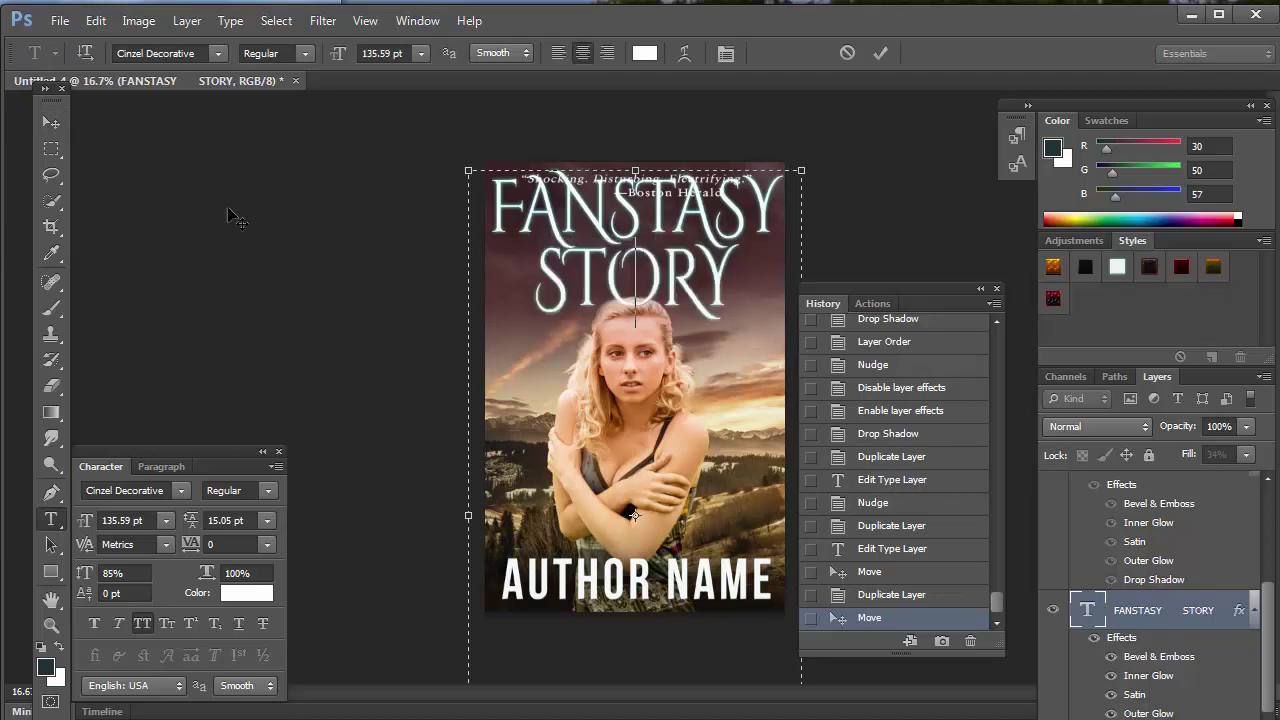
{"action": "key", "text": "BackSpace"}
{"action": "left_click", "coordinate": [51, 121]}
{"action": "key", "text": "shift+Down"}
{"action": "key", "text": "shift+Down"}
{"action": "key", "text": "shift+Down"}
{"action": "key", "text": "shift+Down"}
{"action": "key", "text": "shift+Down"}
{"action": "key", "text": "shift+Down"}
{"action": "key", "text": "shift+Down"}
{"action": "key", "text": "shift+Down"}
{"action": "key", "text": "shift+Down"}
{"action": "key", "text": "shift+Down"}
{"action": "key", "text": "shift+Down"}
{"action": "key", "text": "shift+Down"}
{"action": "key", "text": "shift+Down"}
{"action": "key", "text": "shift+Down"}
{"action": "key", "text": "shift+Down"}
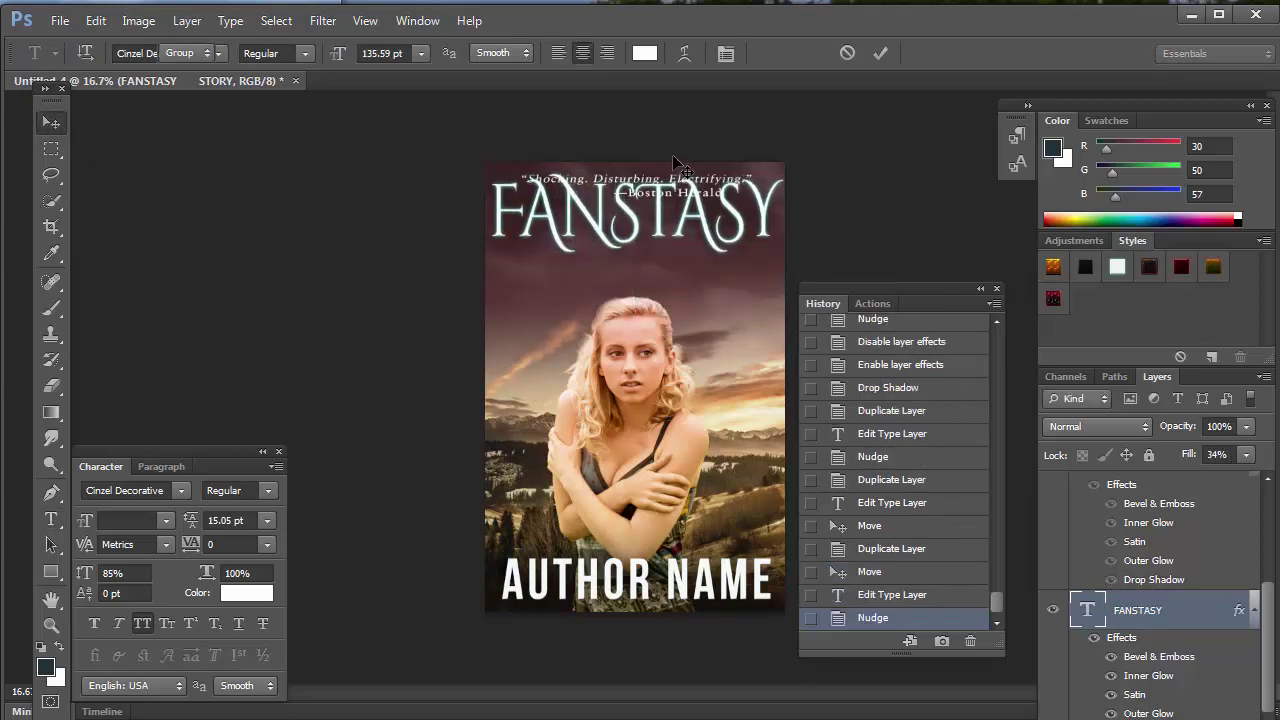
{"action": "key", "text": "shift+Down"}
{"action": "key", "text": "shift+Down"}
{"action": "key", "text": "shift+Down"}
{"action": "key", "text": "shift+Down"}
{"action": "key", "text": "shift+Down"}
{"action": "key", "text": "shift+Down"}
{"action": "key", "text": "shift+Down"}
{"action": "key", "text": "shift+Down"}
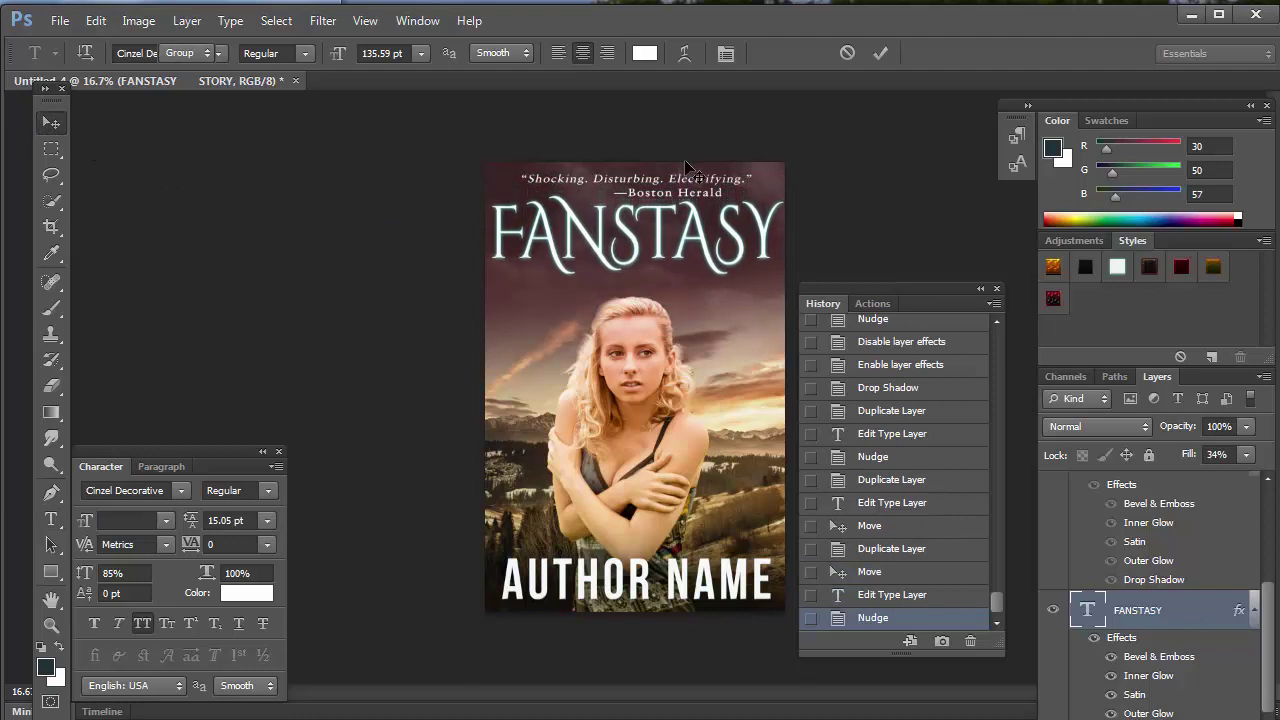
{"action": "left_click", "coordinate": [51, 519]}
- Duplicate the AUTHOR NAME text layer
{"action": "left_click", "coordinate": [702, 585]}
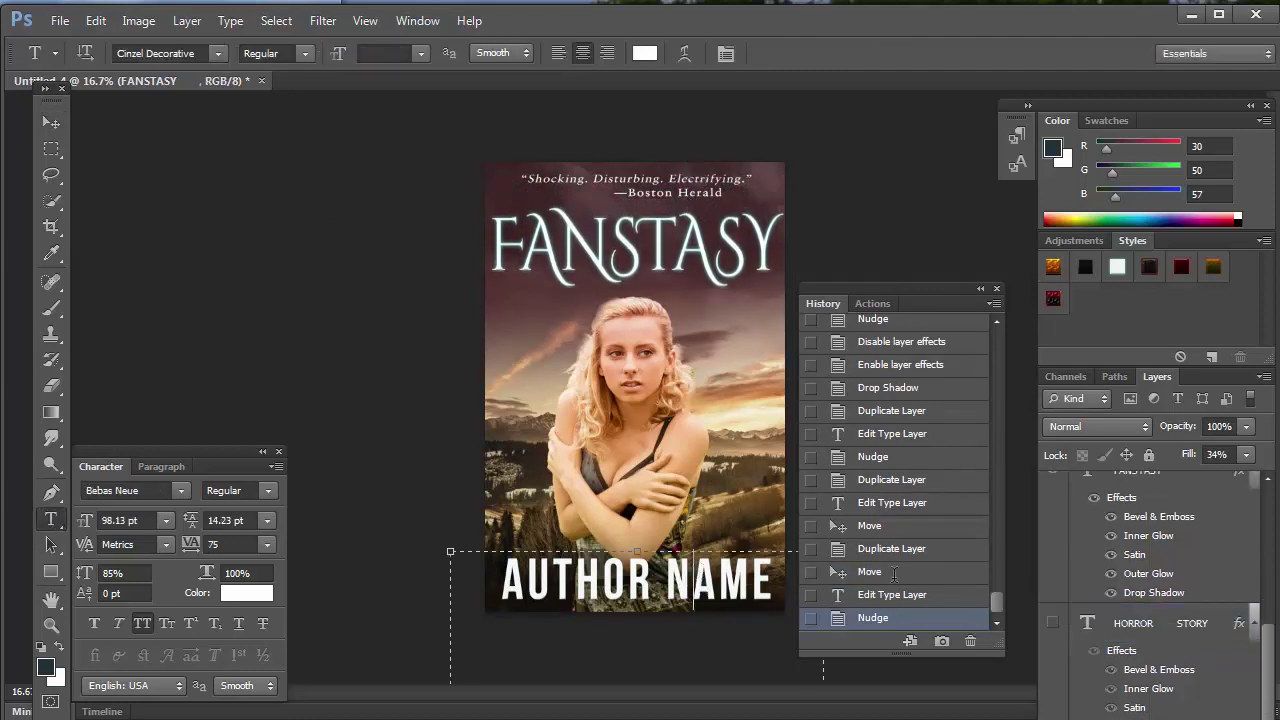
{"action": "left_click", "coordinate": [1160, 581]}
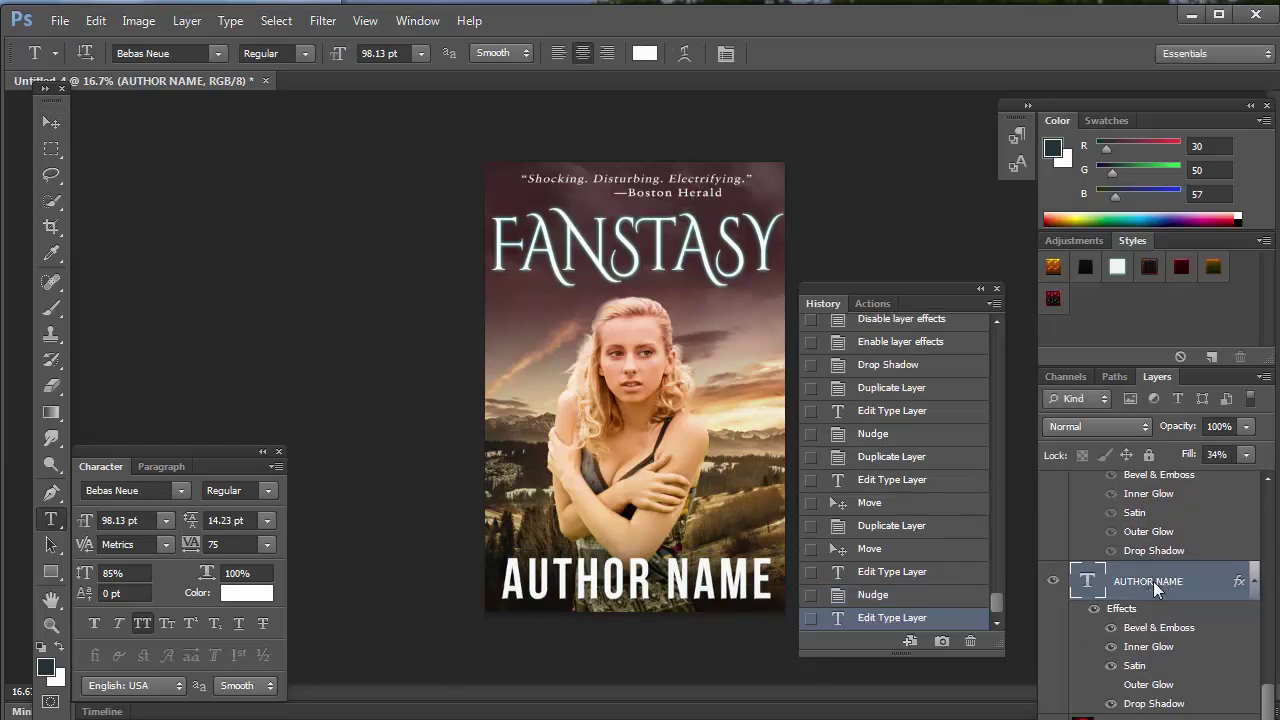
{"action": "right_click", "coordinate": [1153, 581]}
{"action": "left_click", "coordinate": [940, 182]}
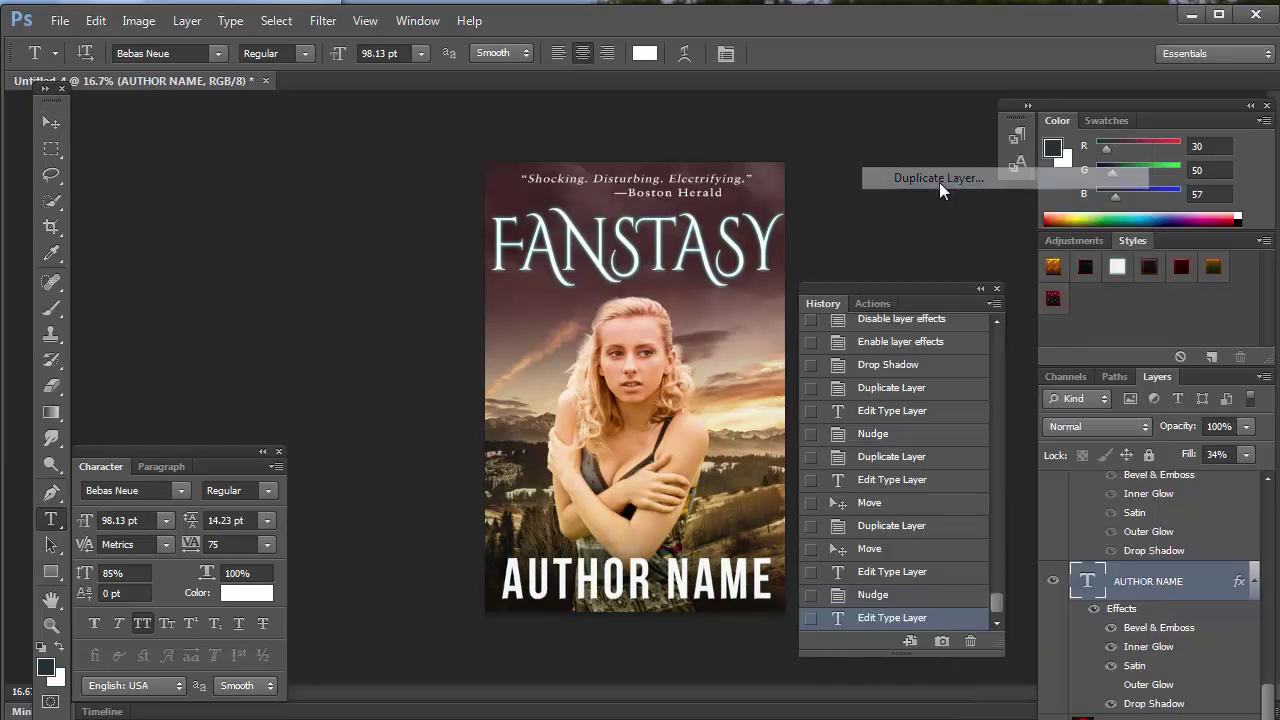
{"action": "key", "text": "Return"}
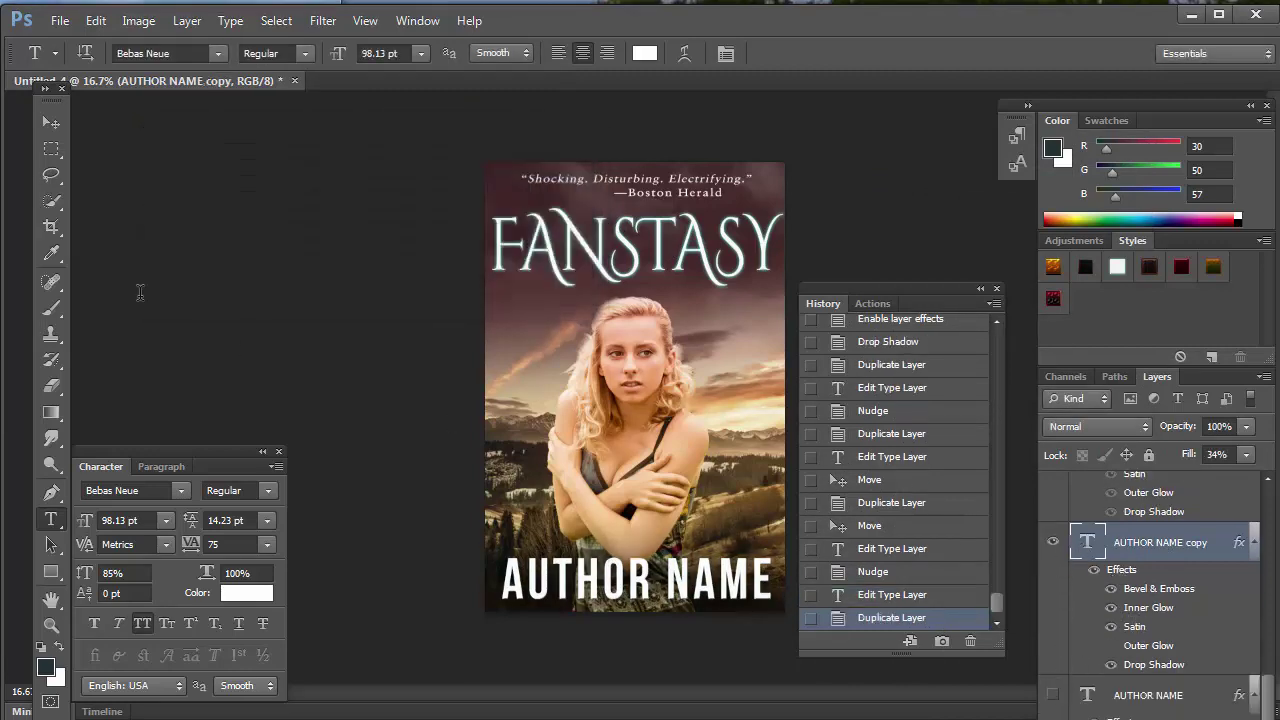
- Set the author name copy in Bentham at 48 pt
{"action": "key", "text": "Return"}
{"action": "left_click", "coordinate": [218, 54]}
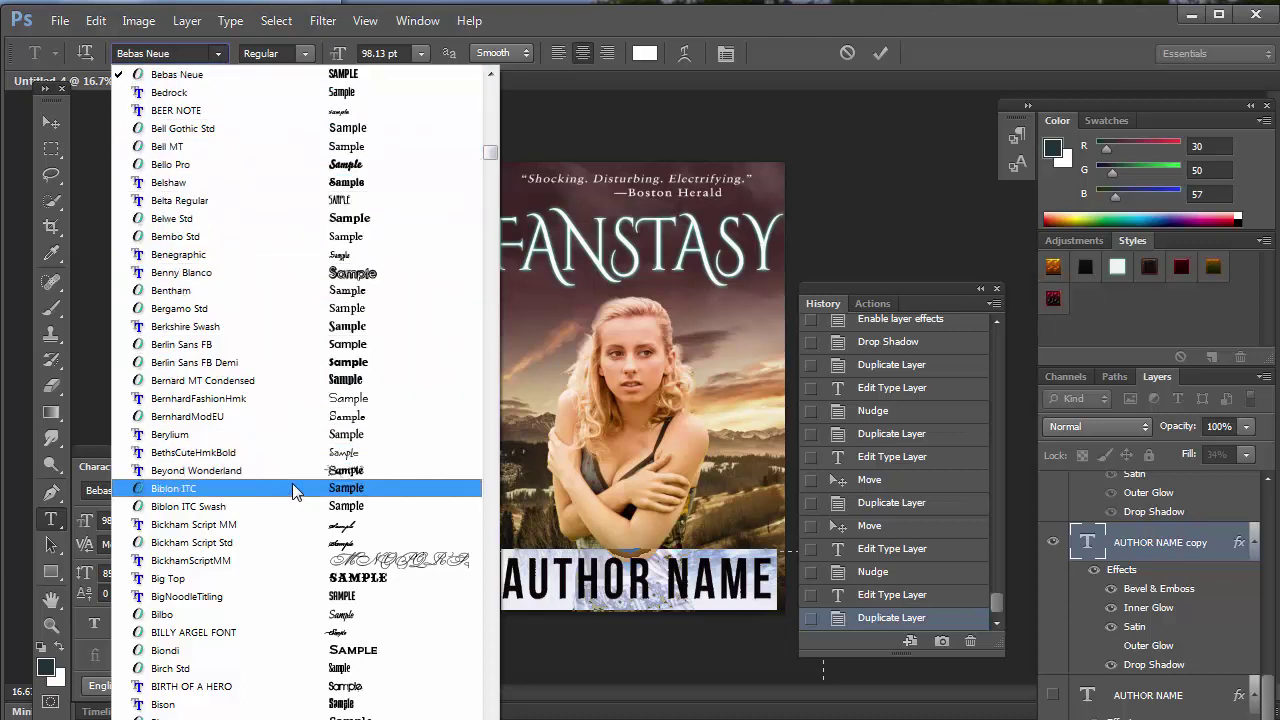
{"action": "left_click", "coordinate": [310, 291]}
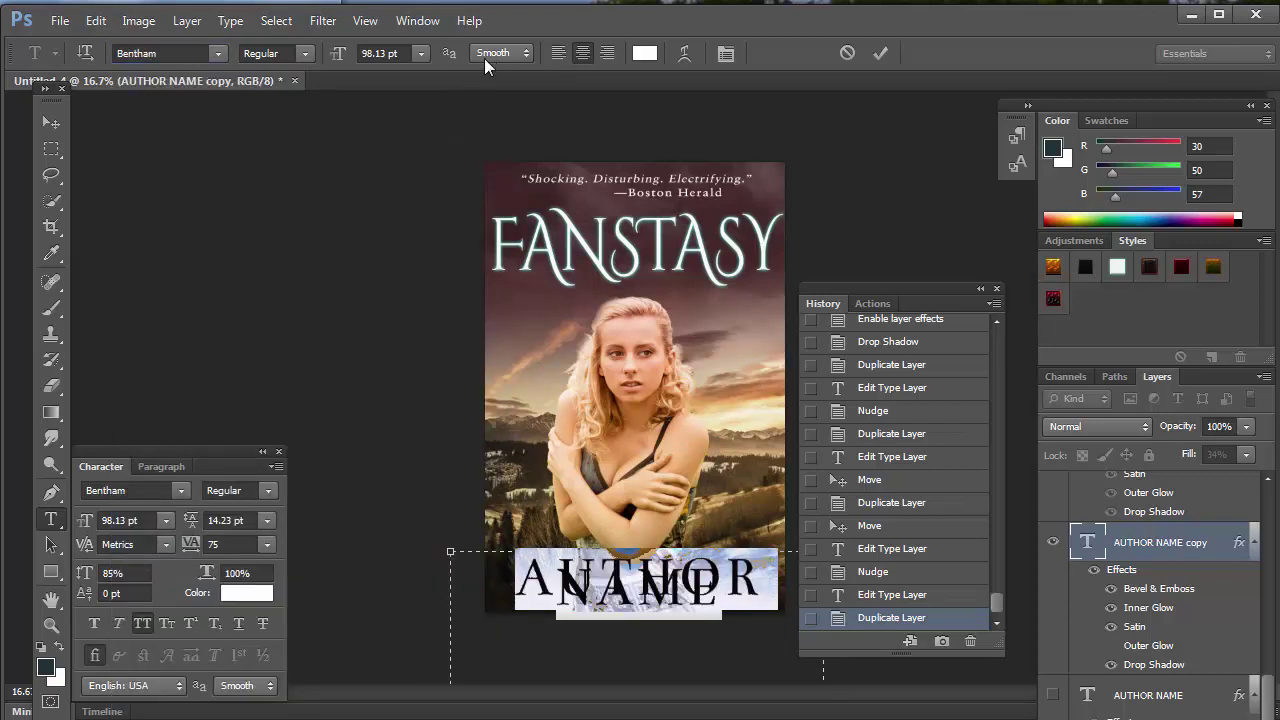
{"action": "left_click", "coordinate": [423, 54]}
{"action": "left_click", "coordinate": [405, 348]}
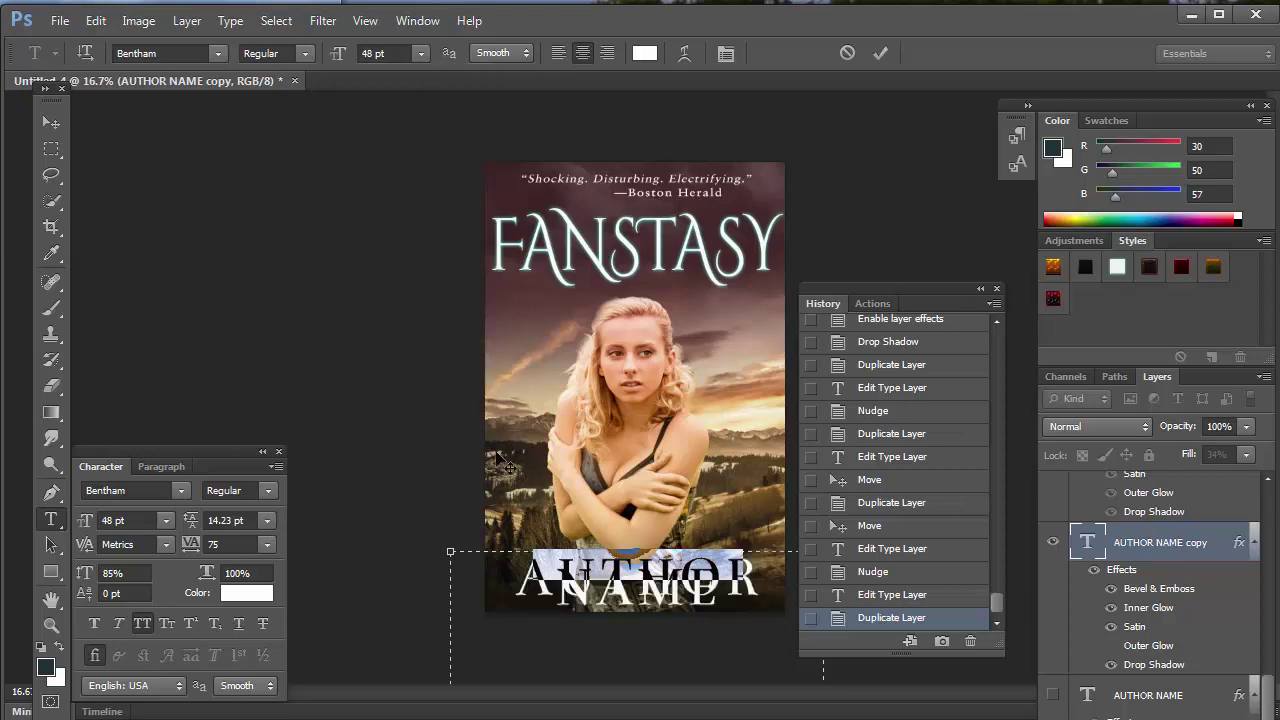
- Widen the author name tracking to 200 and nudge it lower on the cover
{"action": "left_click_drag", "start_coordinate": [754, 569], "coordinate": [405, 540]}
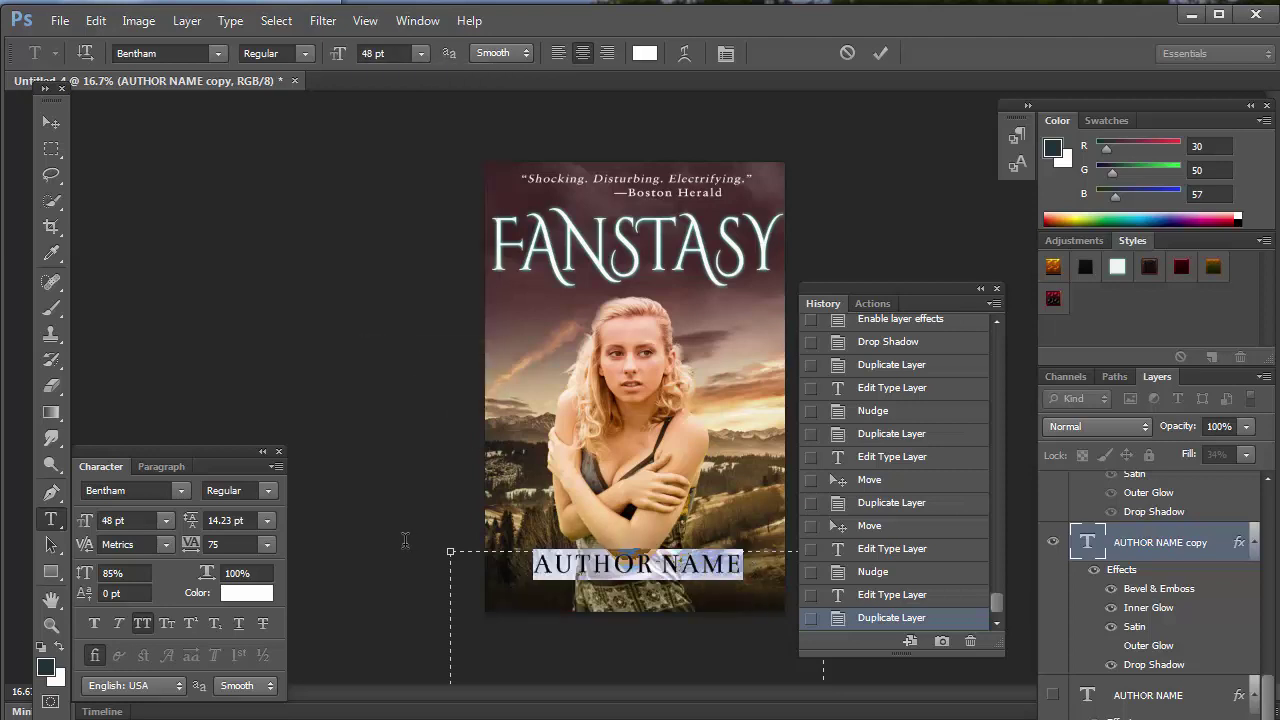
{"action": "left_click", "coordinate": [266, 543]}
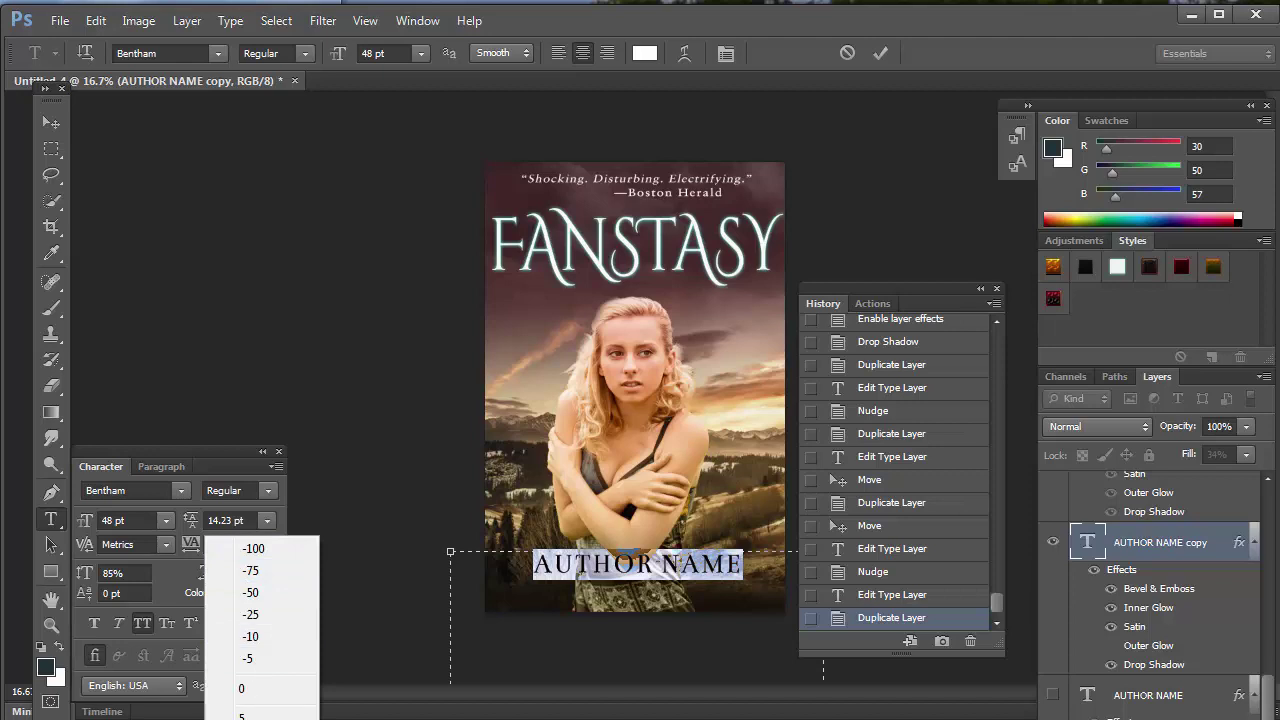
{"action": "left_click", "coordinate": [251, 671]}
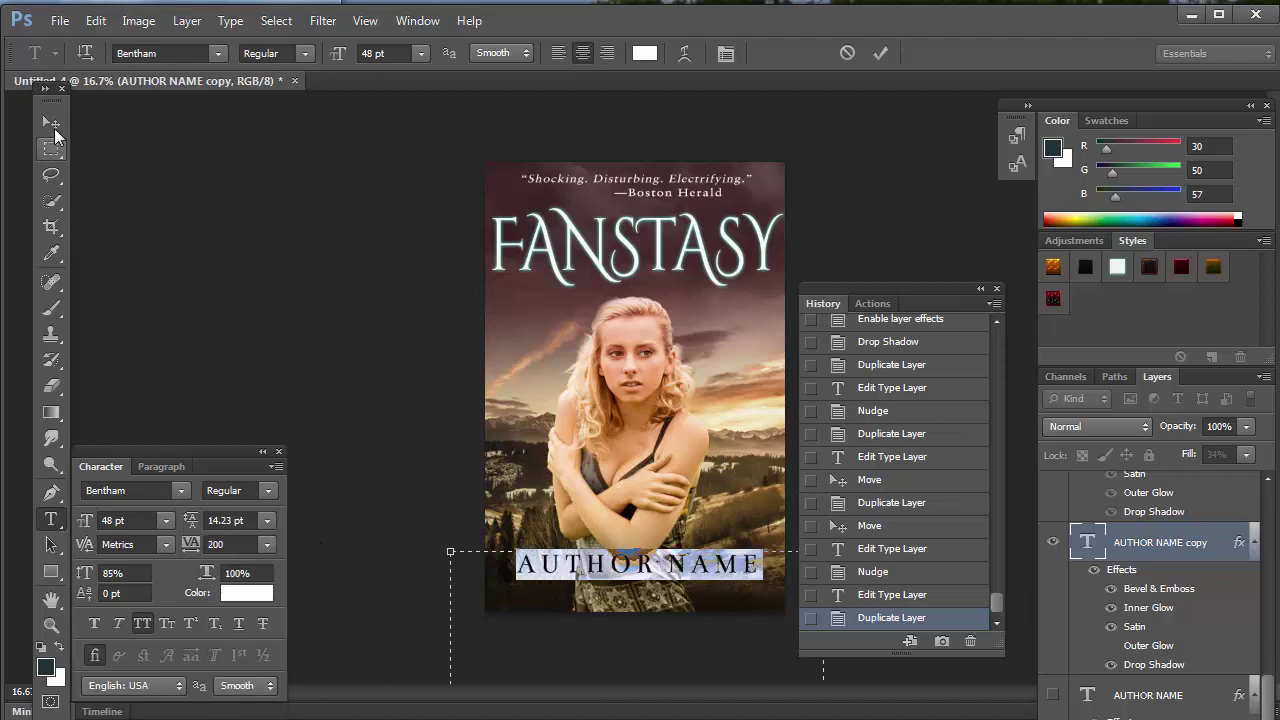
{"action": "left_click", "coordinate": [51, 121]}
{"action": "key", "text": "Up"}
{"action": "key", "text": "Down"}
{"action": "key", "text": "Down"}
{"action": "key", "text": "Down"}
{"action": "key", "text": "Down"}
{"action": "key", "text": "Down"}
{"action": "key", "text": "Down"}
{"action": "key", "text": "Down"}
{"action": "key", "text": "Down"}
{"action": "key", "text": "Down"}
{"action": "key", "text": "Down"}
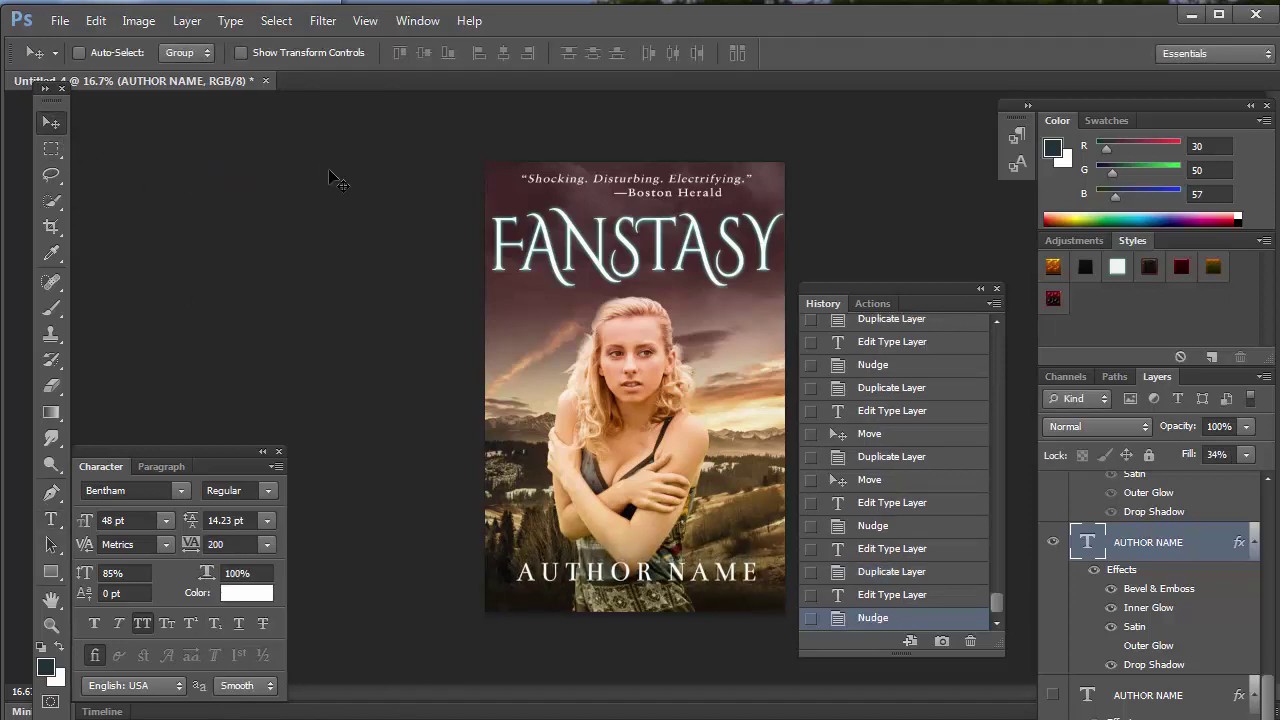
{"action": "key", "text": "Down"}
{"action": "key", "text": "Down"}
{"action": "key", "text": "Down"}
{"action": "key", "text": "Down"}
{"action": "key", "text": "Down"}
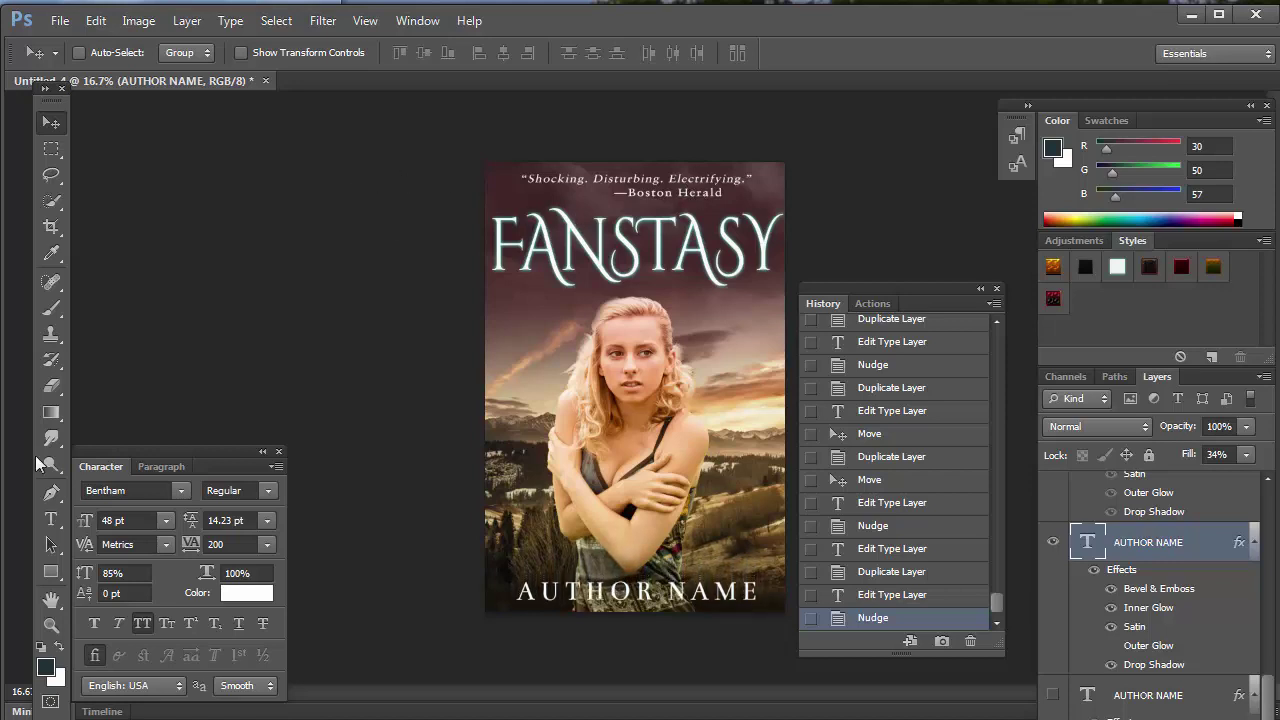
{"action": "left_click", "coordinate": [52, 521]}
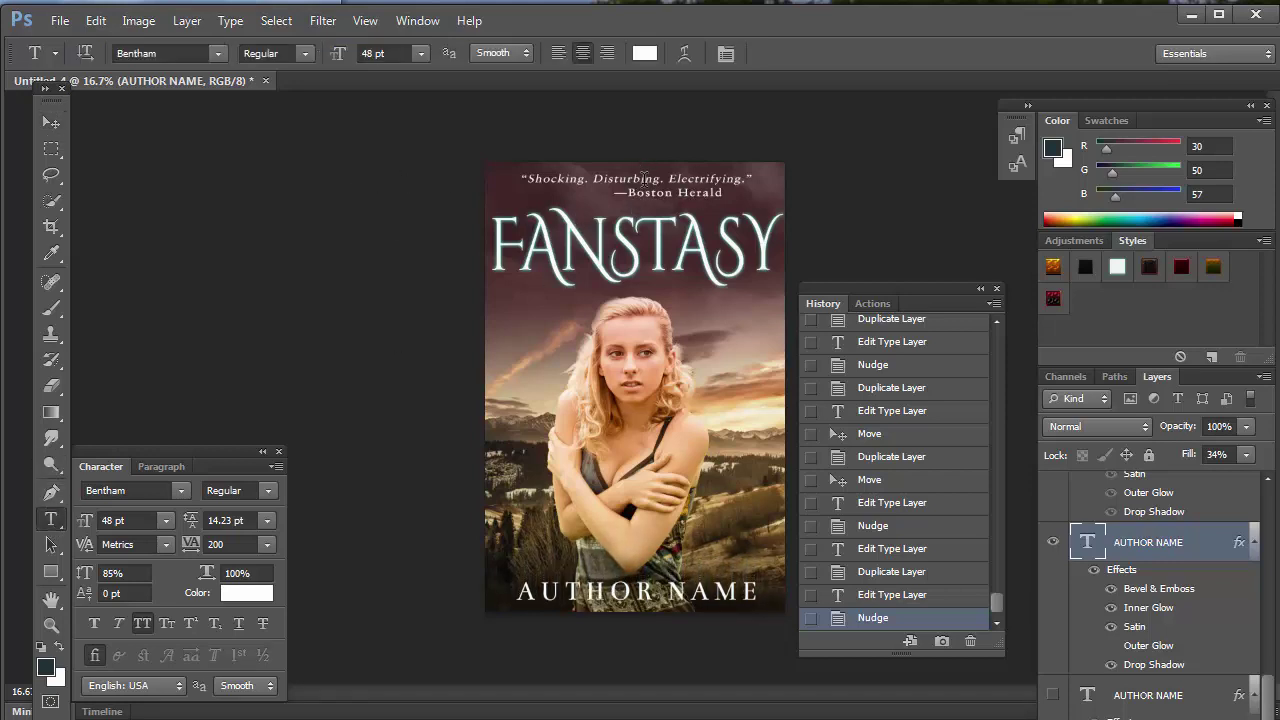
{"action": "left_click", "coordinate": [634, 188]}
- Replace 'Shocking. Disturbing. Electrifying.' with 'Magical and inspiring' and reposition the quote near the top
{"action": "left_click_drag", "start_coordinate": [743, 175], "coordinate": [550, 172]}
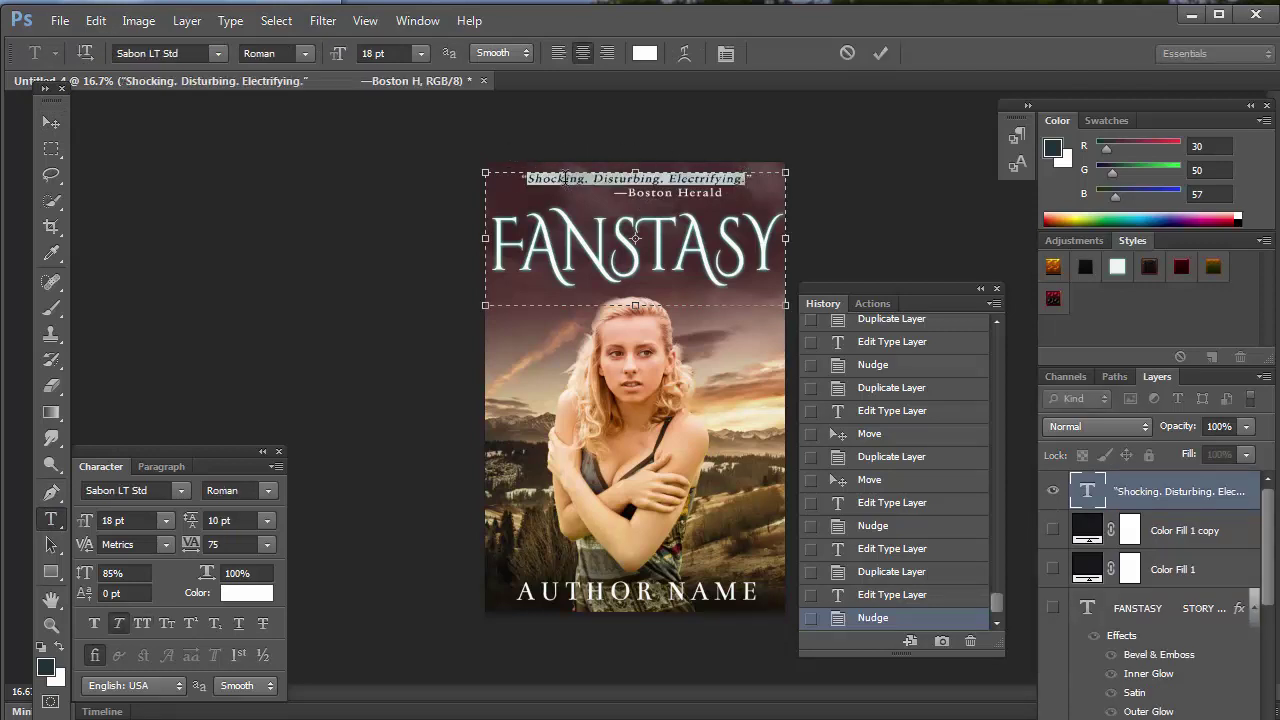
{"action": "left_click", "coordinate": [566, 177]}
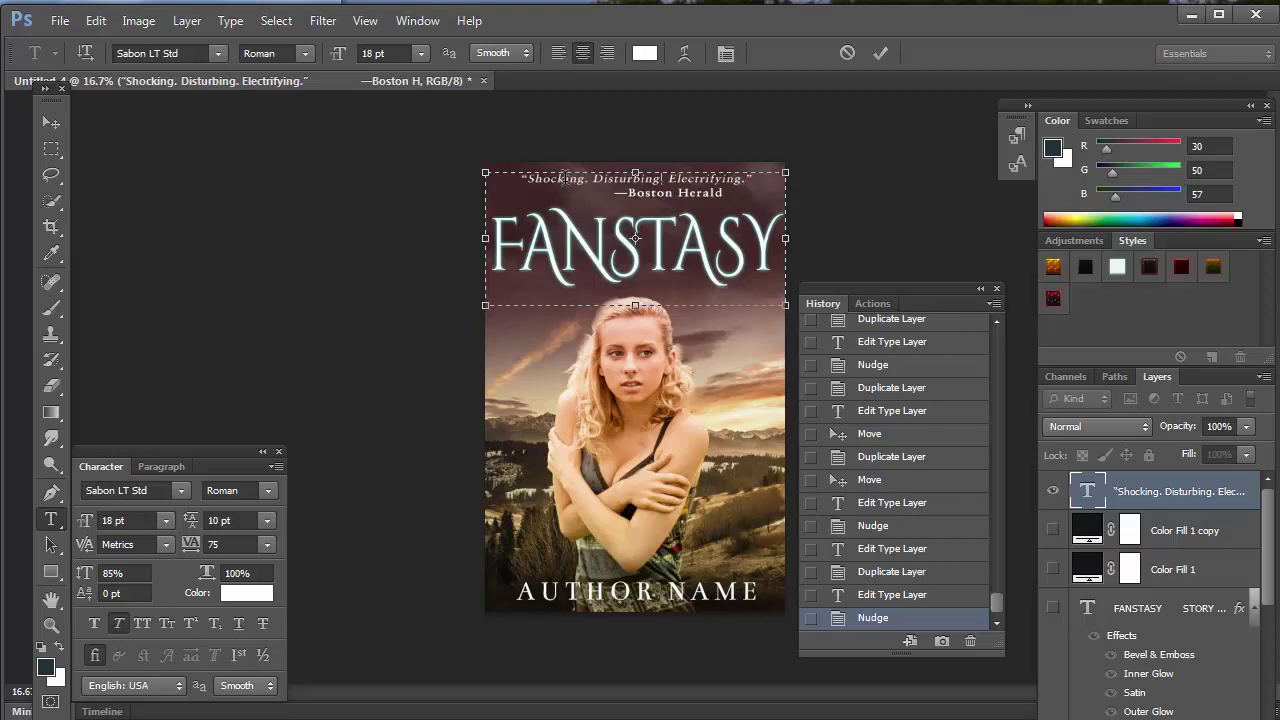
{"action": "type", "text": "Magical"}
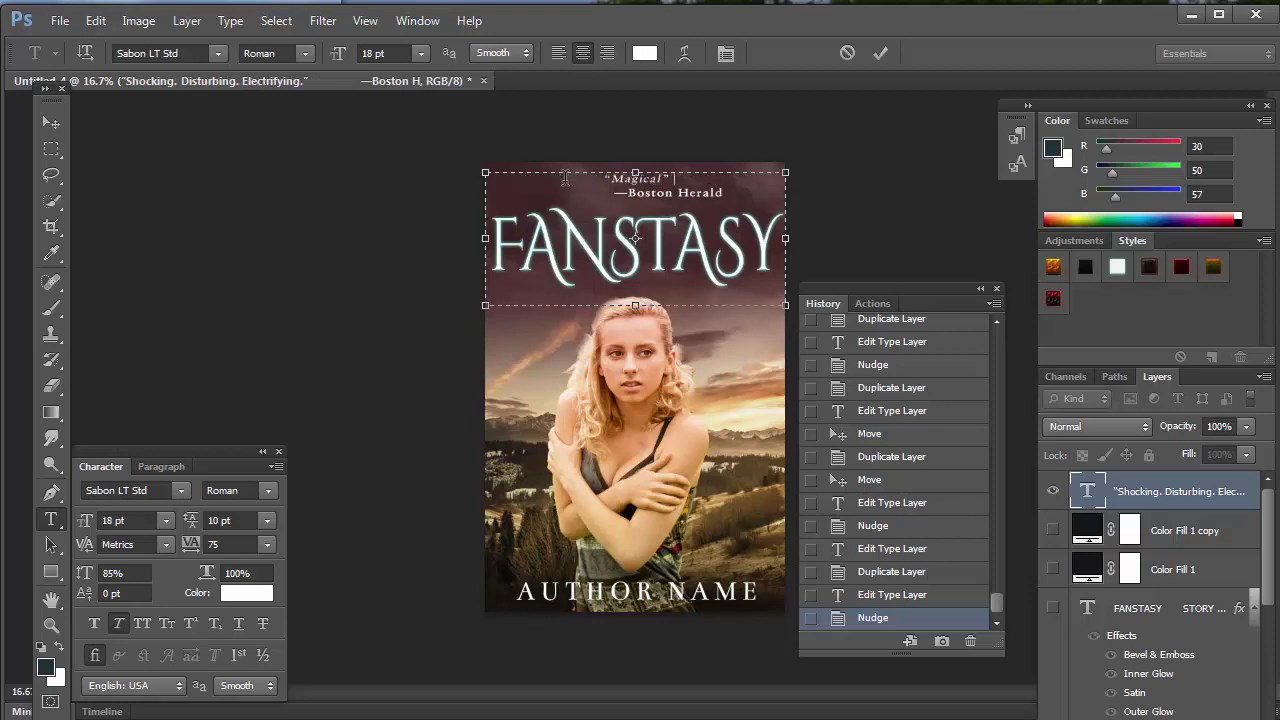
{"action": "type", "text": " and inspiring..."}
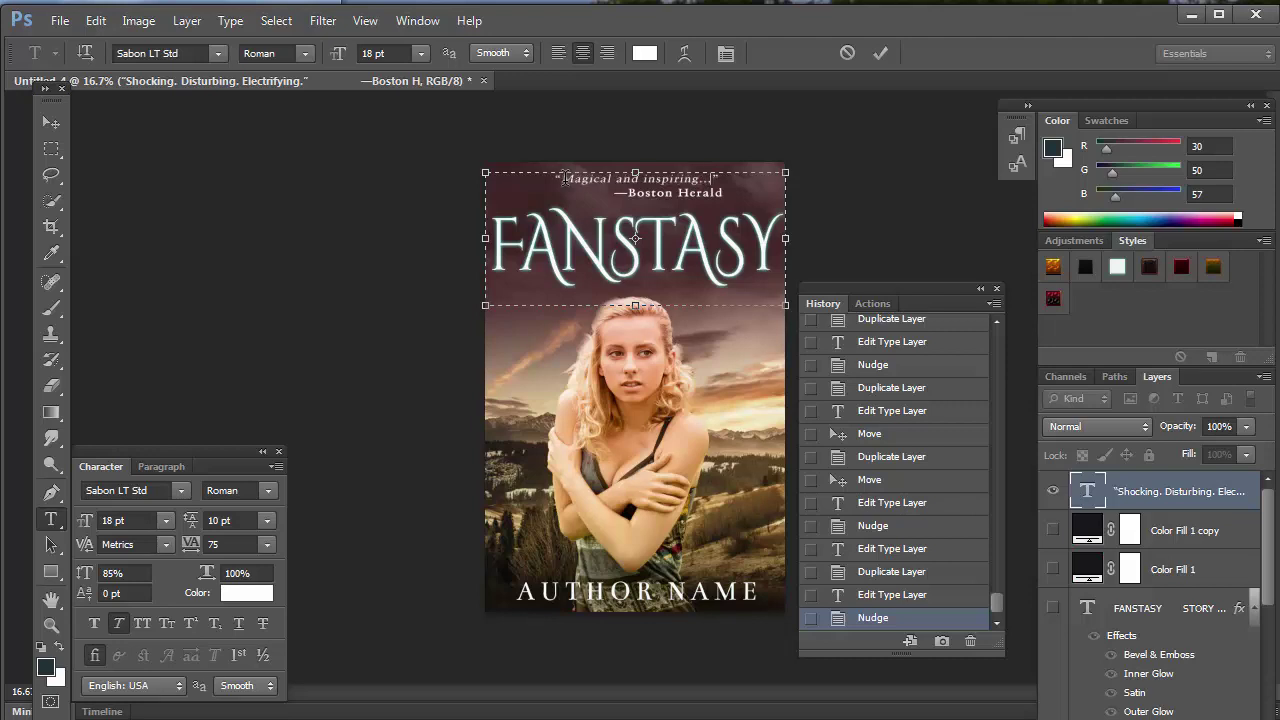
{"action": "left_click", "coordinate": [52, 122]}
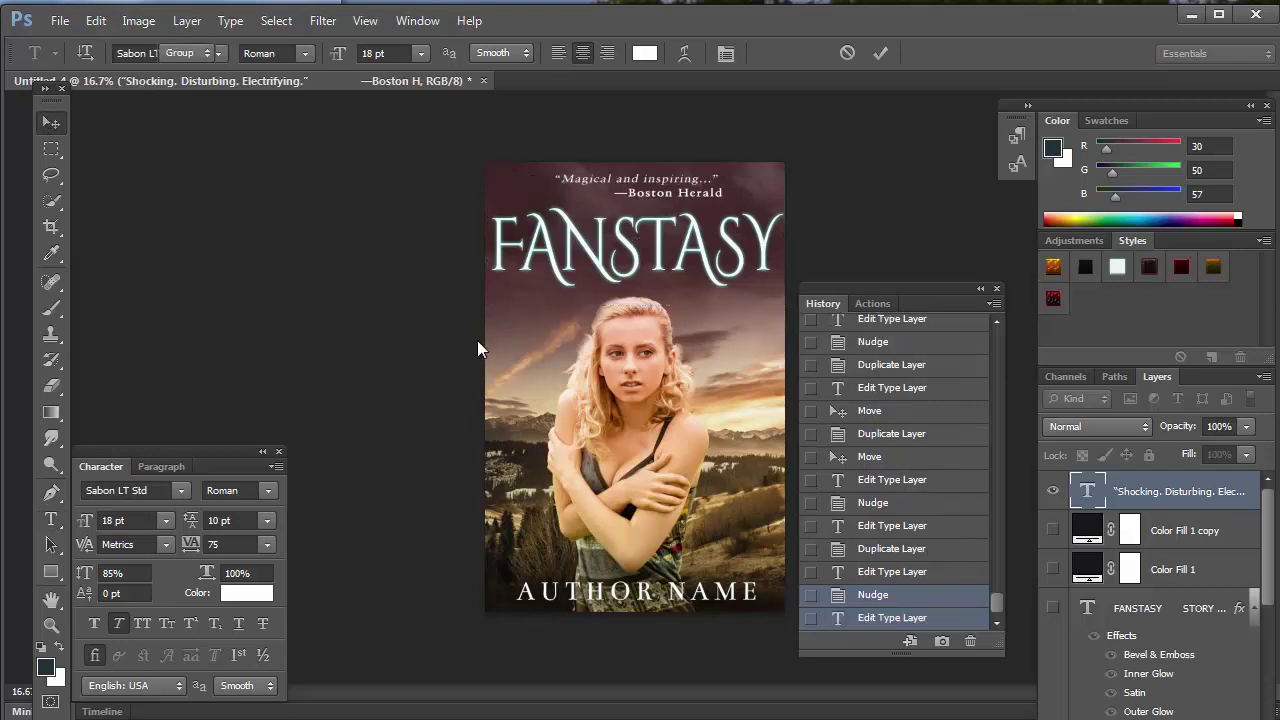
{"action": "left_click_drag", "start_coordinate": [676, 203], "coordinate": [718, 196]}
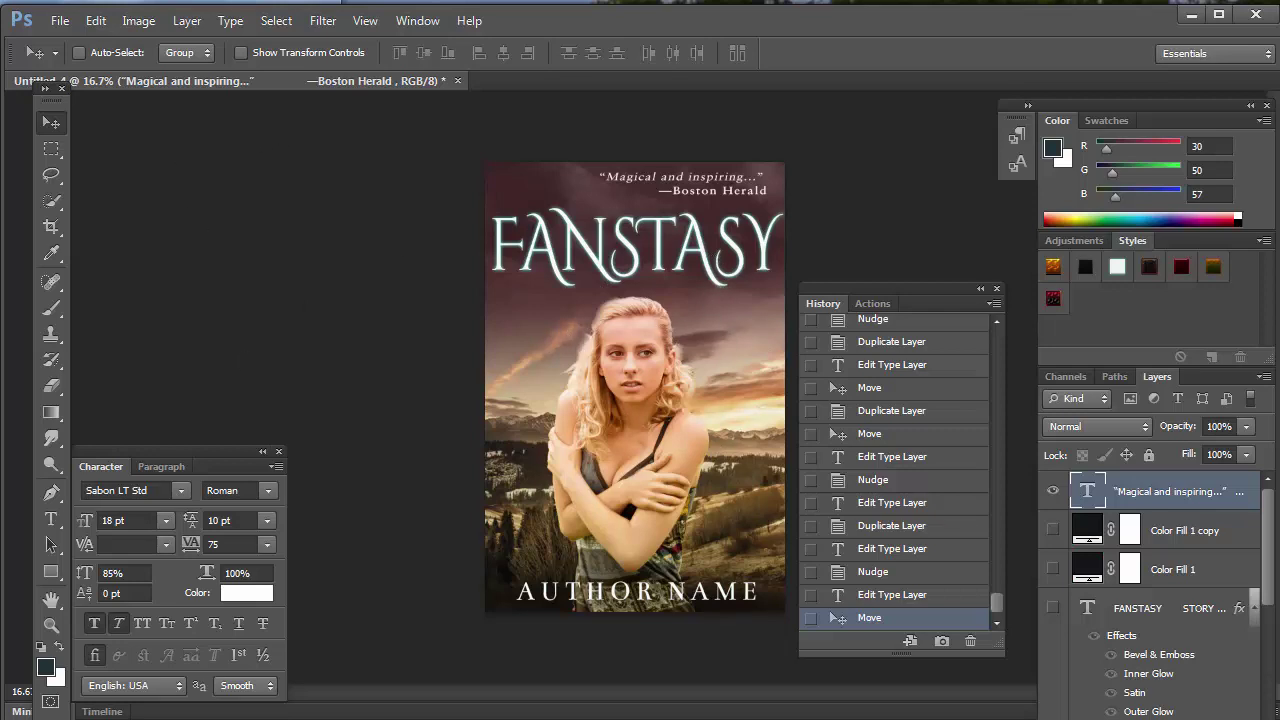
- Open the stock pictures folder beside Photoshop and drag the glittering-lights image onto the cover
{"action": "key", "text": "alt+Tab"}
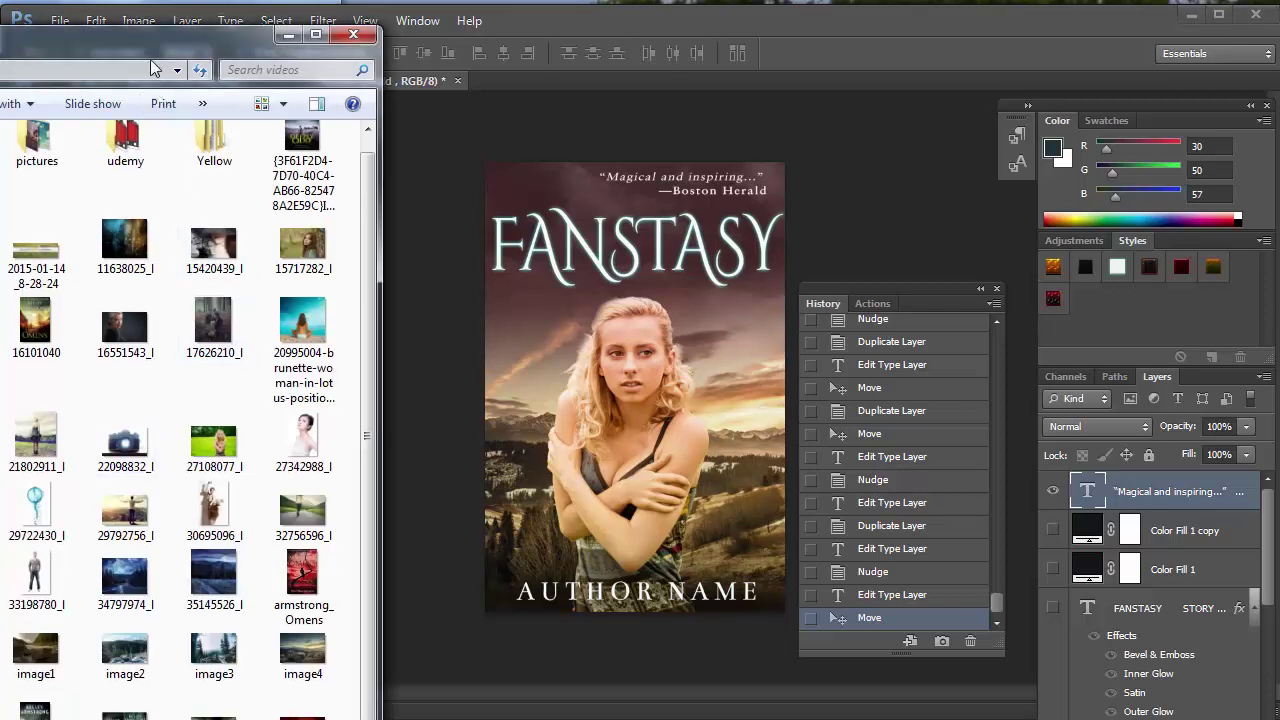
{"action": "mouse_move", "coordinate": [152, 22]}
{"action": "left_mouse_down"}
{"action": "mouse_move", "coordinate": [161, 39]}
{"action": "mouse_move", "coordinate": [173, 34]}
{"action": "left_mouse_up"}
{"action": "left_click", "coordinate": [61, 318]}
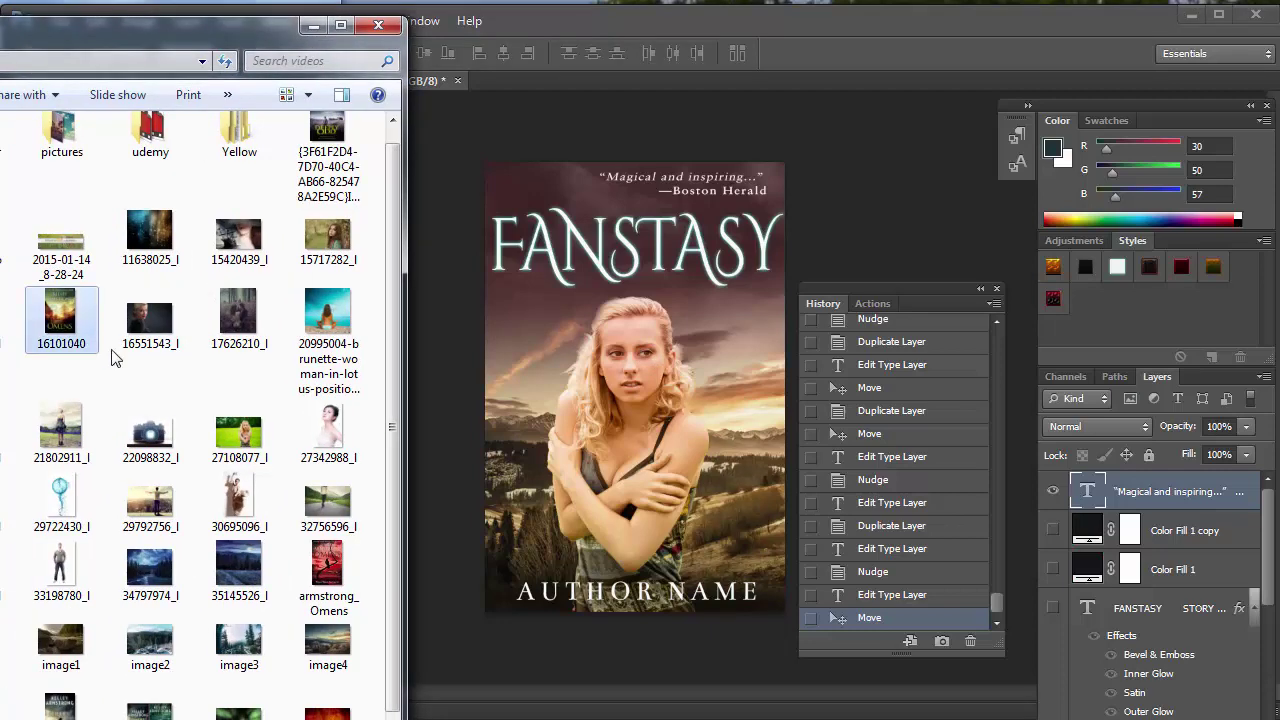
{"action": "scroll", "coordinate": [213, 520], "scroll_direction": "down", "scroll_amount": 2}
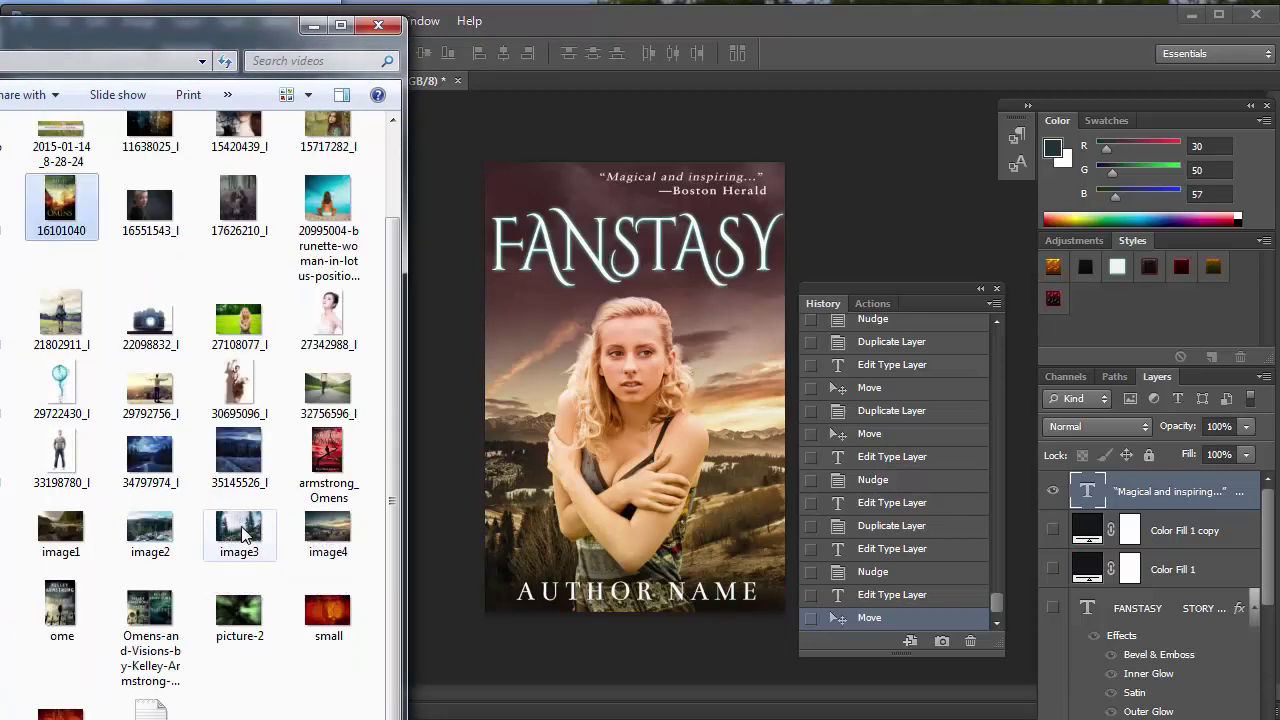
{"action": "scroll", "coordinate": [247, 535], "scroll_direction": "up", "scroll_amount": 2}
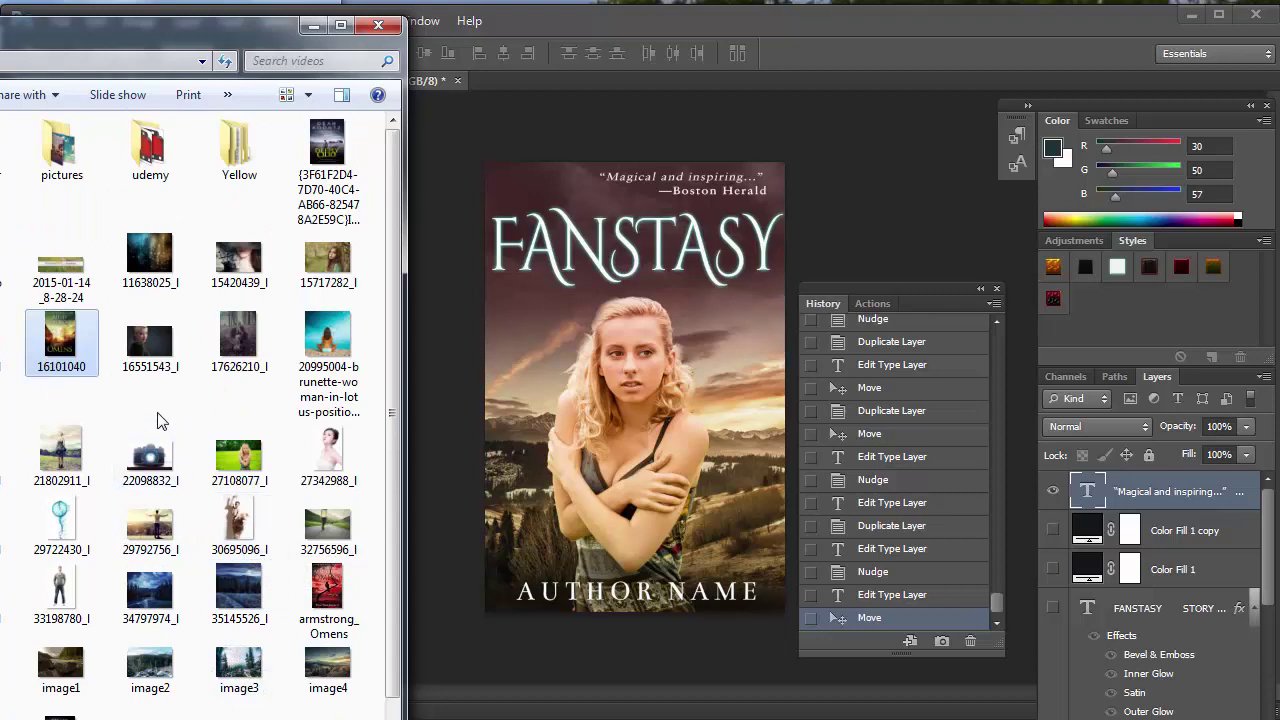
{"action": "left_click", "coordinate": [60, 150]}
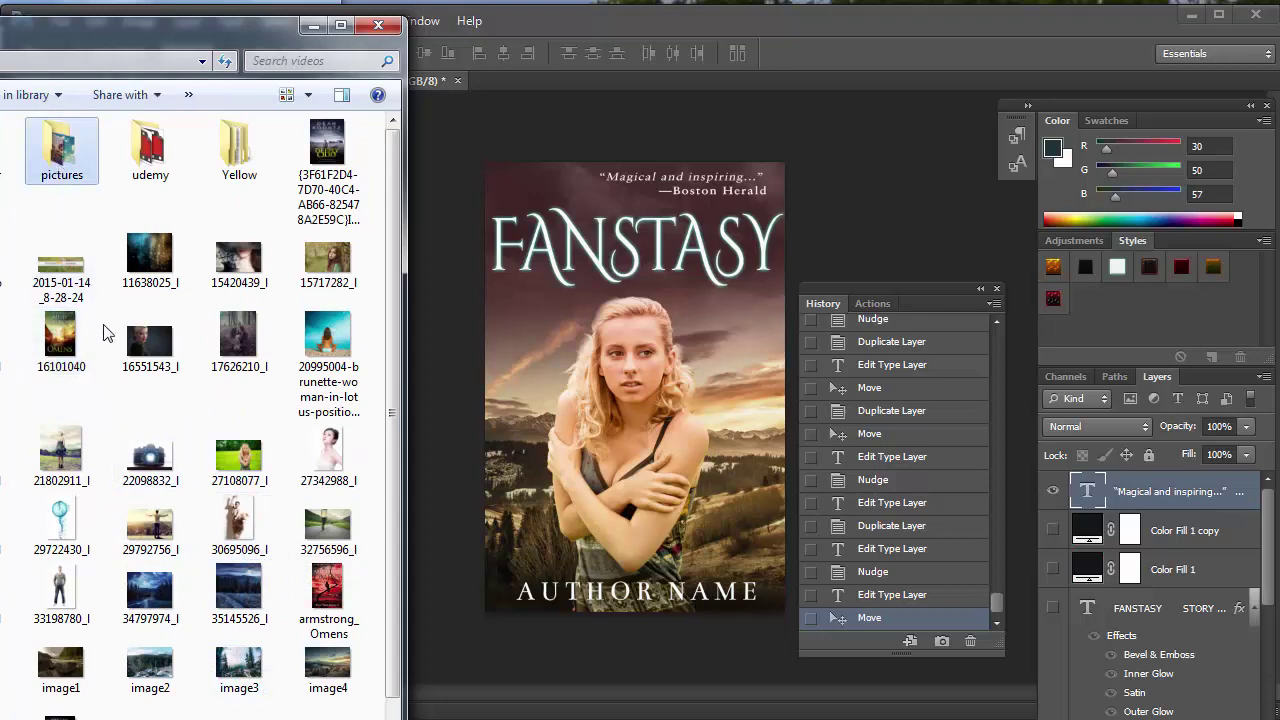
{"action": "scroll", "coordinate": [111, 374], "scroll_direction": "down", "scroll_amount": 3}
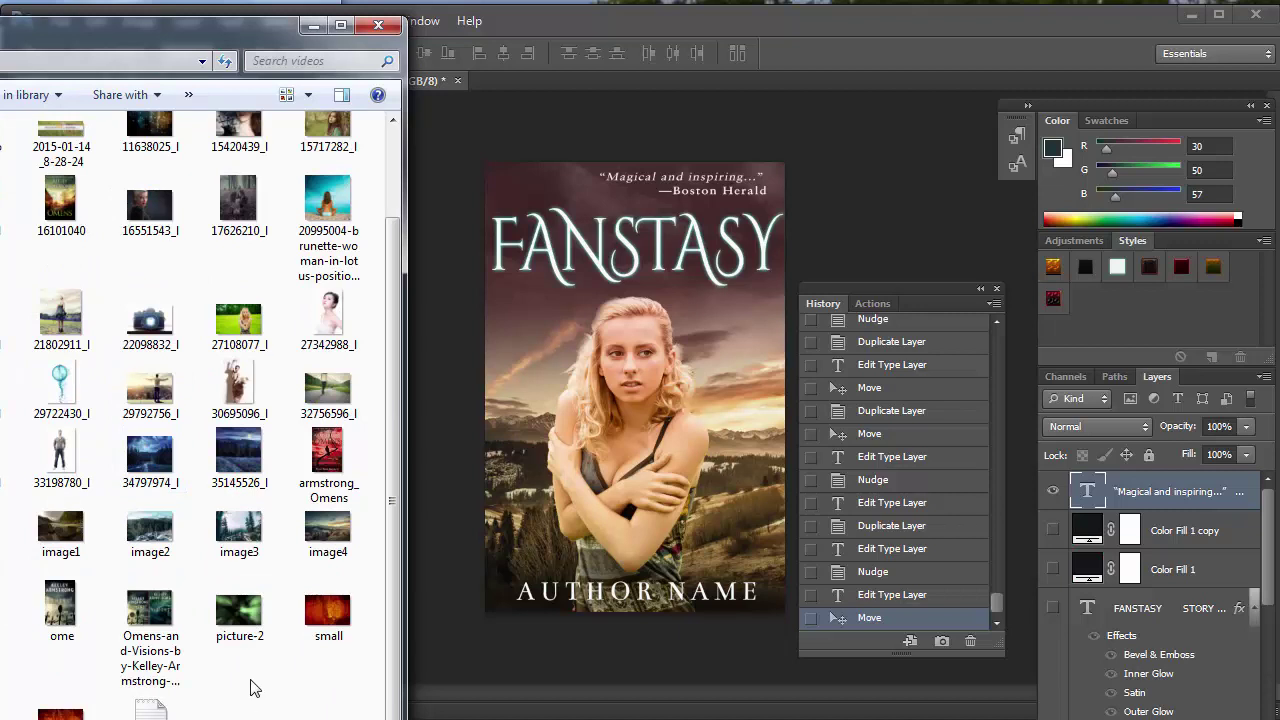
{"action": "scroll", "coordinate": [253, 685], "scroll_direction": "up", "scroll_amount": 2}
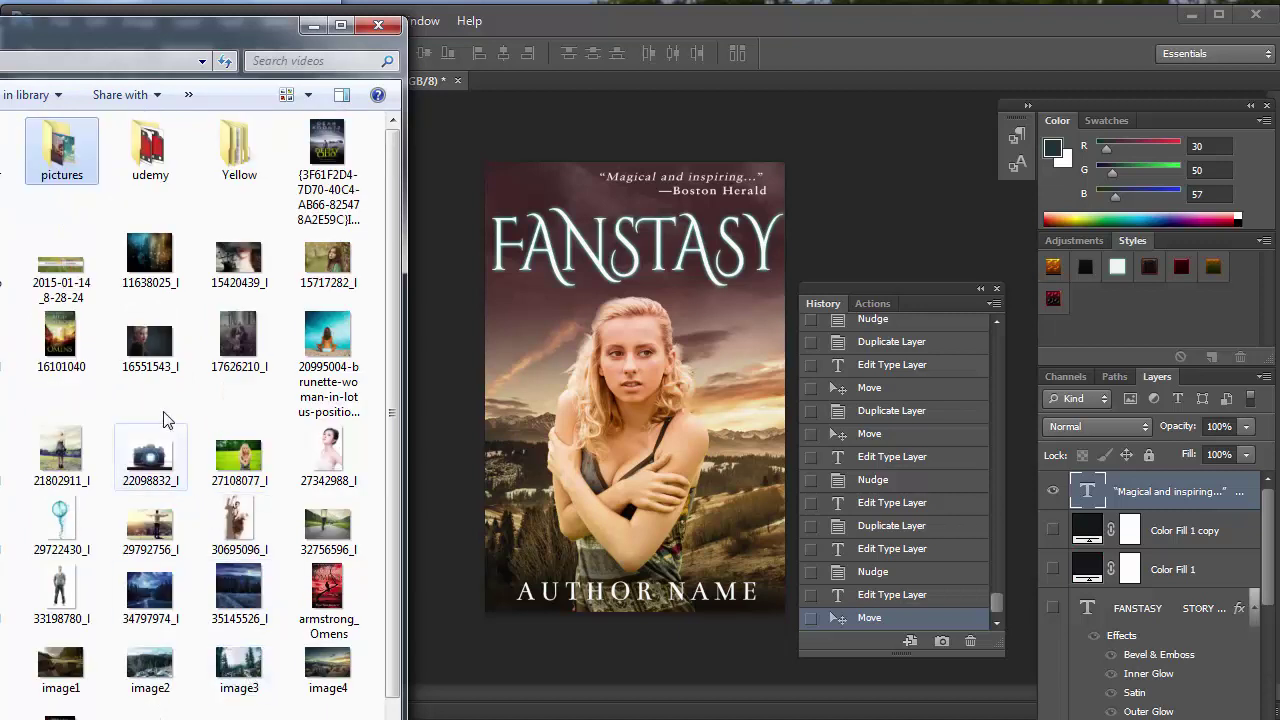
{"action": "left_click", "coordinate": [153, 283]}
{"action": "left_click_drag", "start_coordinate": [149, 263], "coordinate": [610, 372]}
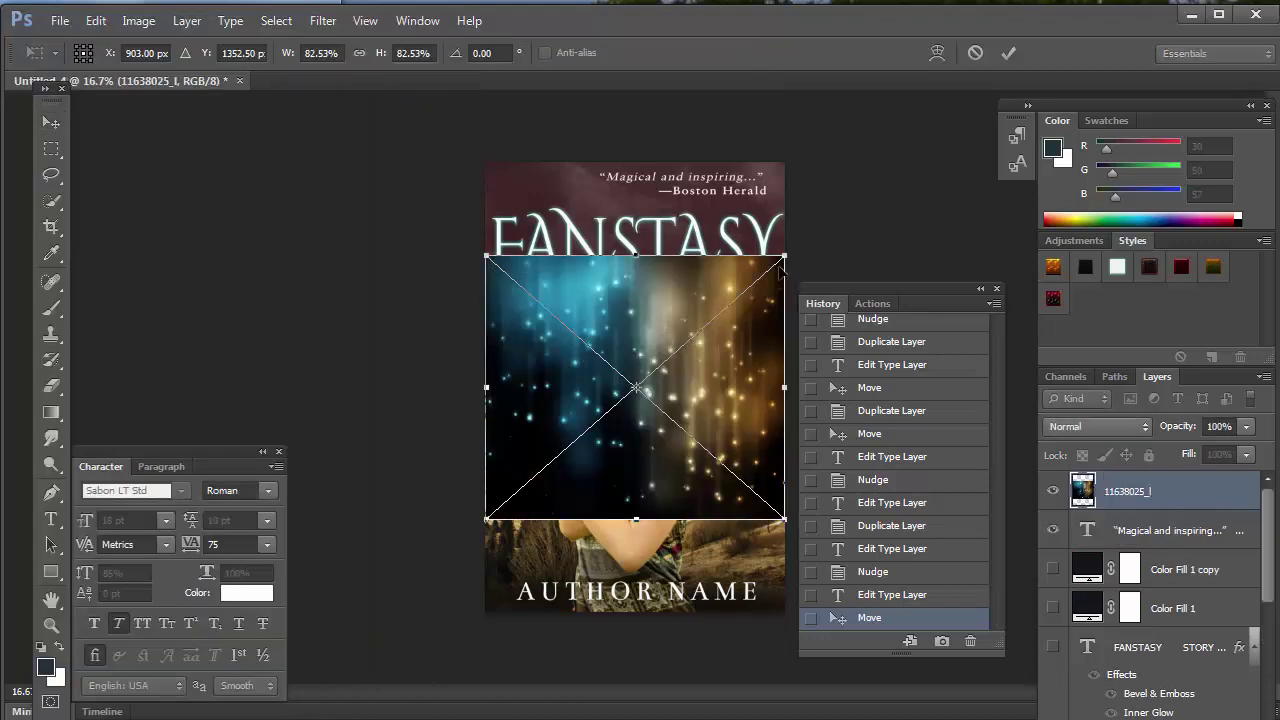
- Enlarge the glitter image to about 108%, commit it, and set its blend mode to Lighten
{"action": "left_click_drag", "start_coordinate": [789, 250], "coordinate": [880, 164]}
{"action": "left_click_drag", "start_coordinate": [744, 316], "coordinate": [712, 308]}
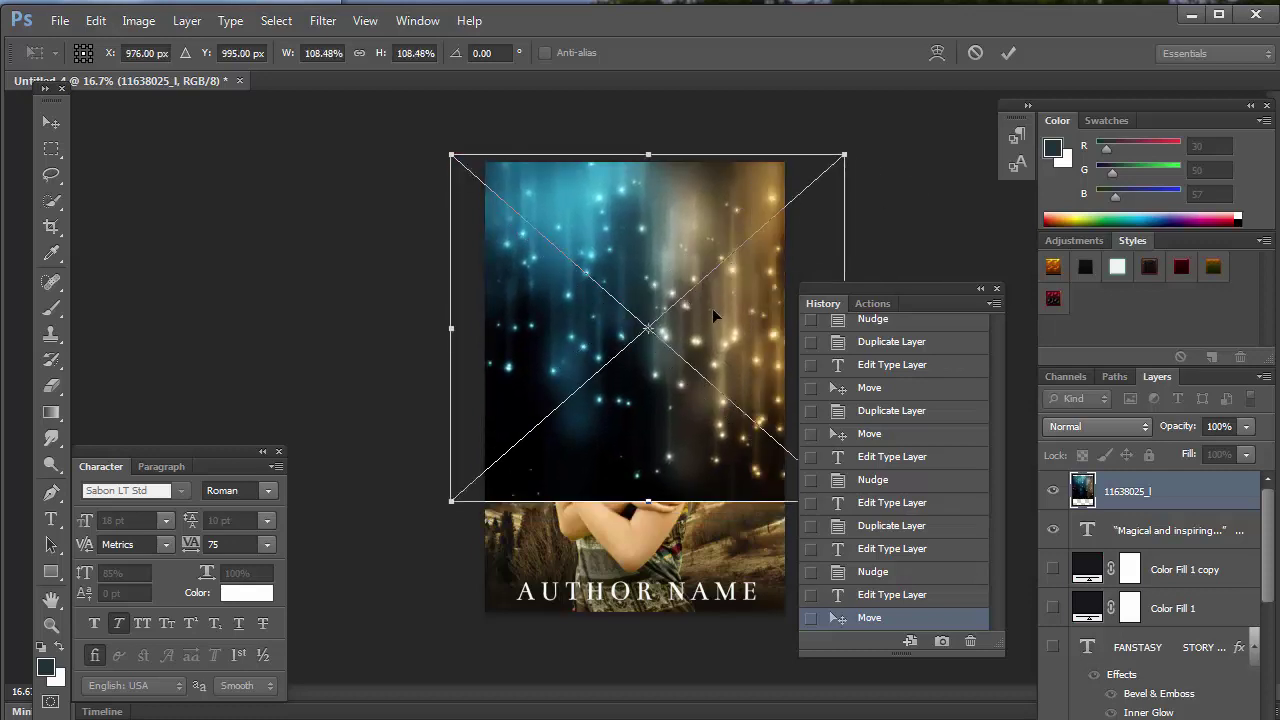
{"action": "key", "text": "Return"}
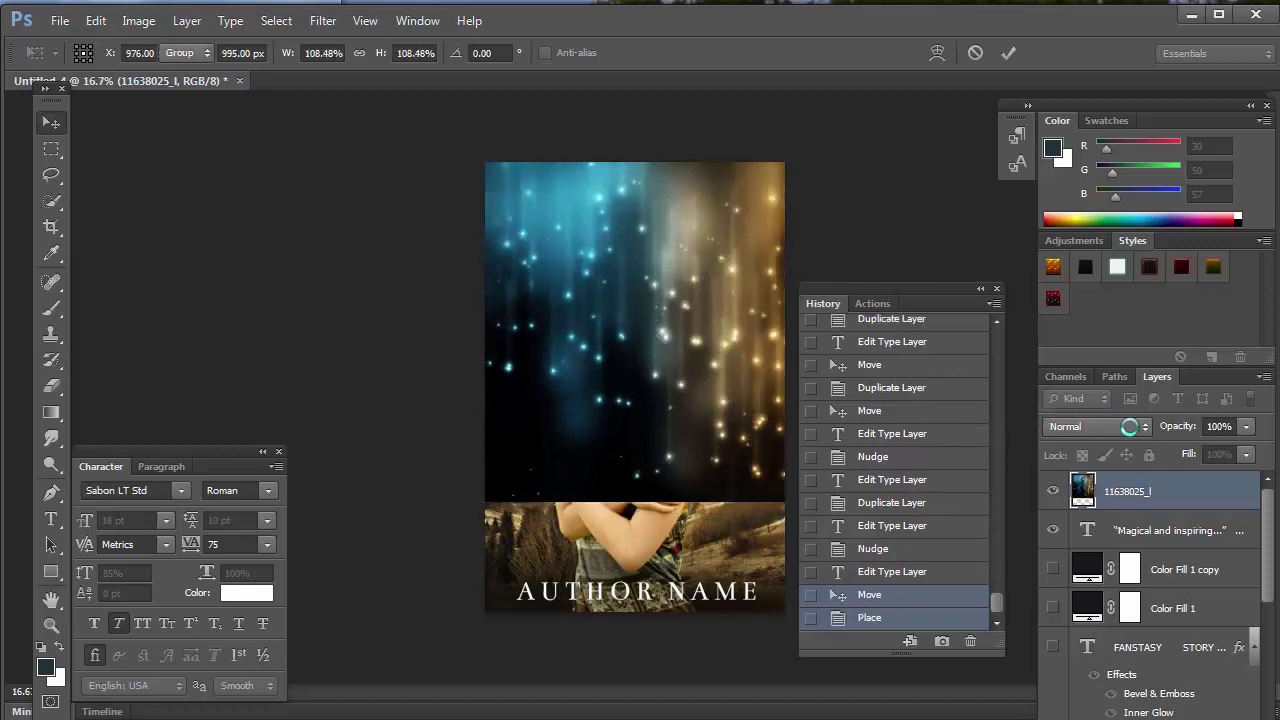
{"action": "left_click", "coordinate": [1119, 426]}
{"action": "left_click", "coordinate": [1088, 56]}
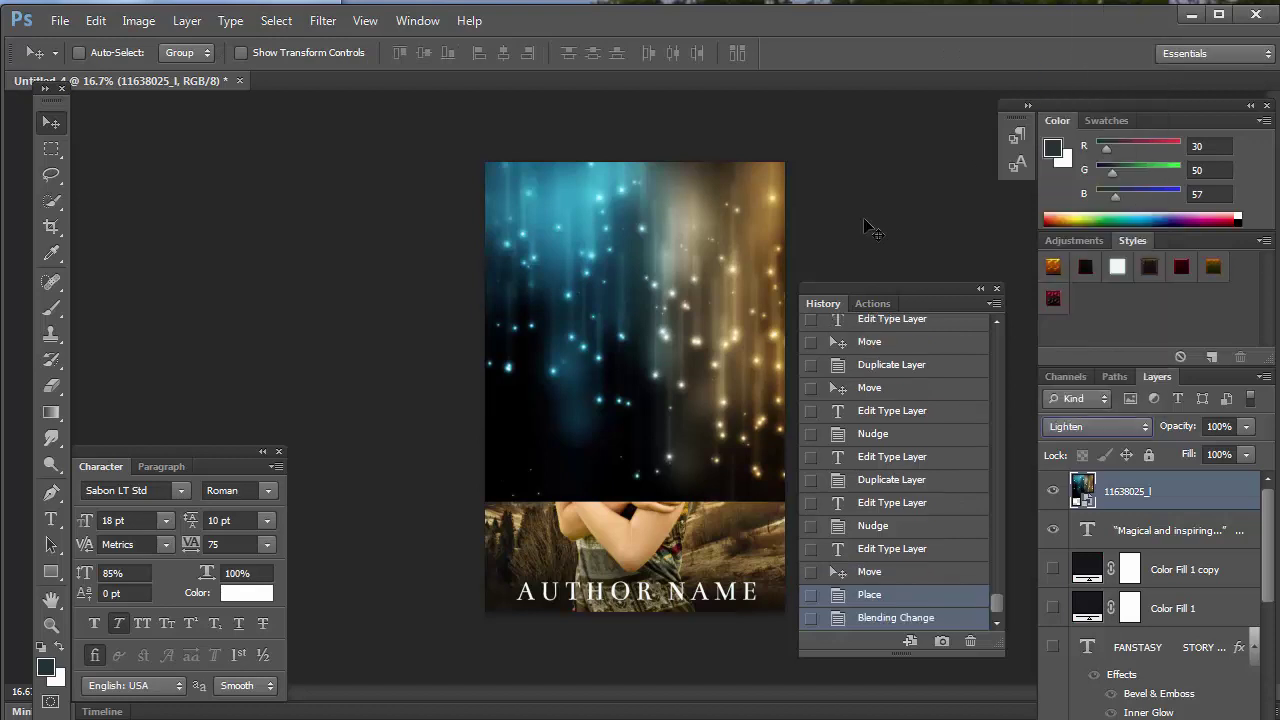
{"action": "key", "text": "shift+plus"}
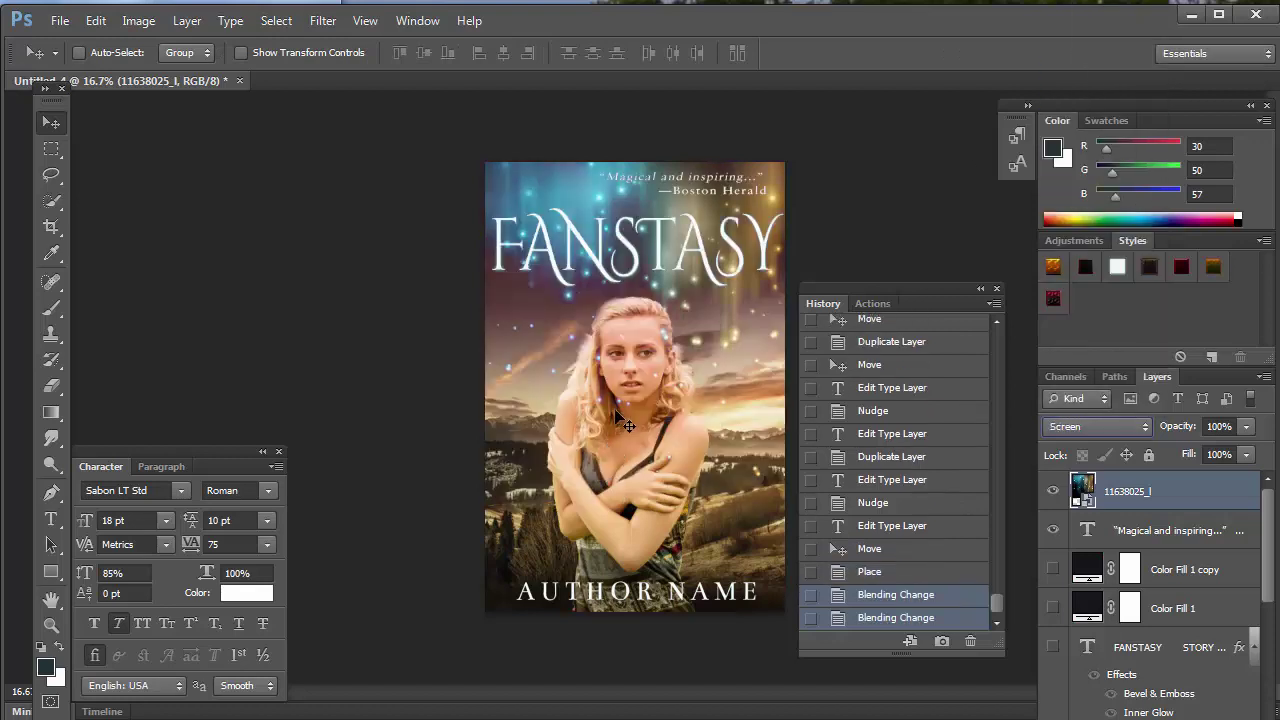
{"action": "key", "text": "shift+minus"}
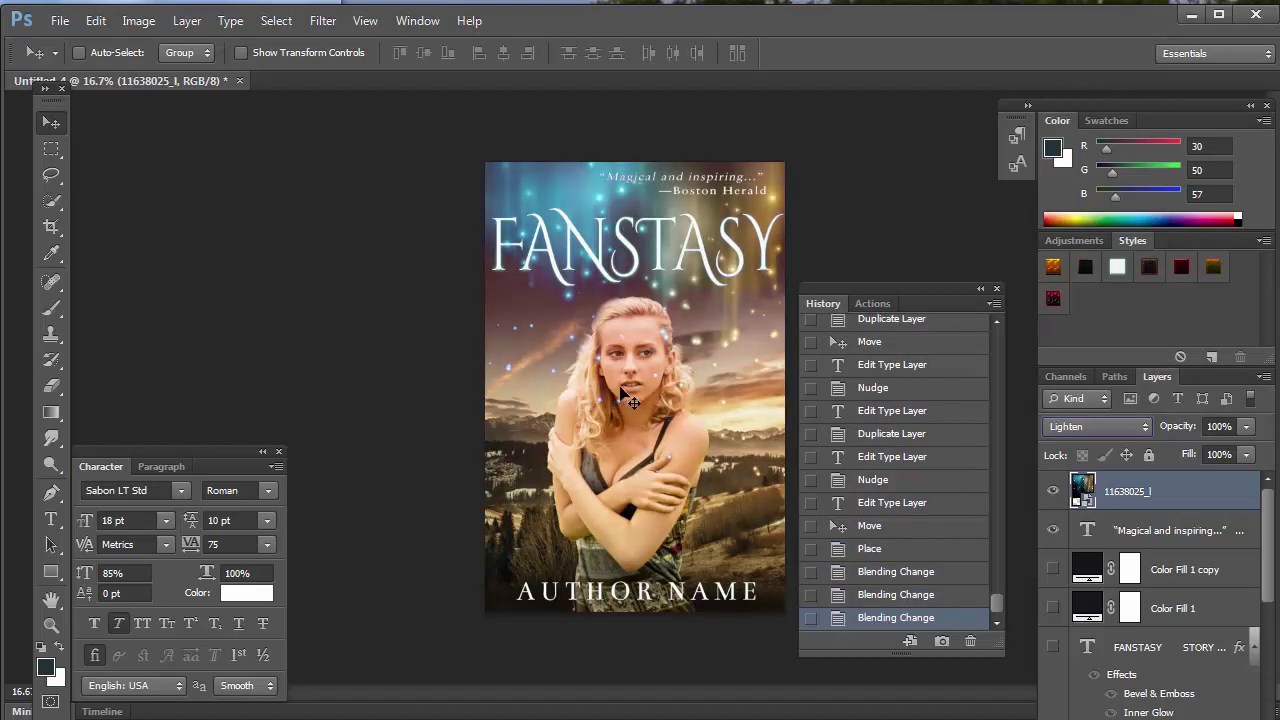
- Duplicate the glitter layer, rotate the copy 180°, and drag it down the cover
{"action": "right_click", "coordinate": [1138, 484]}
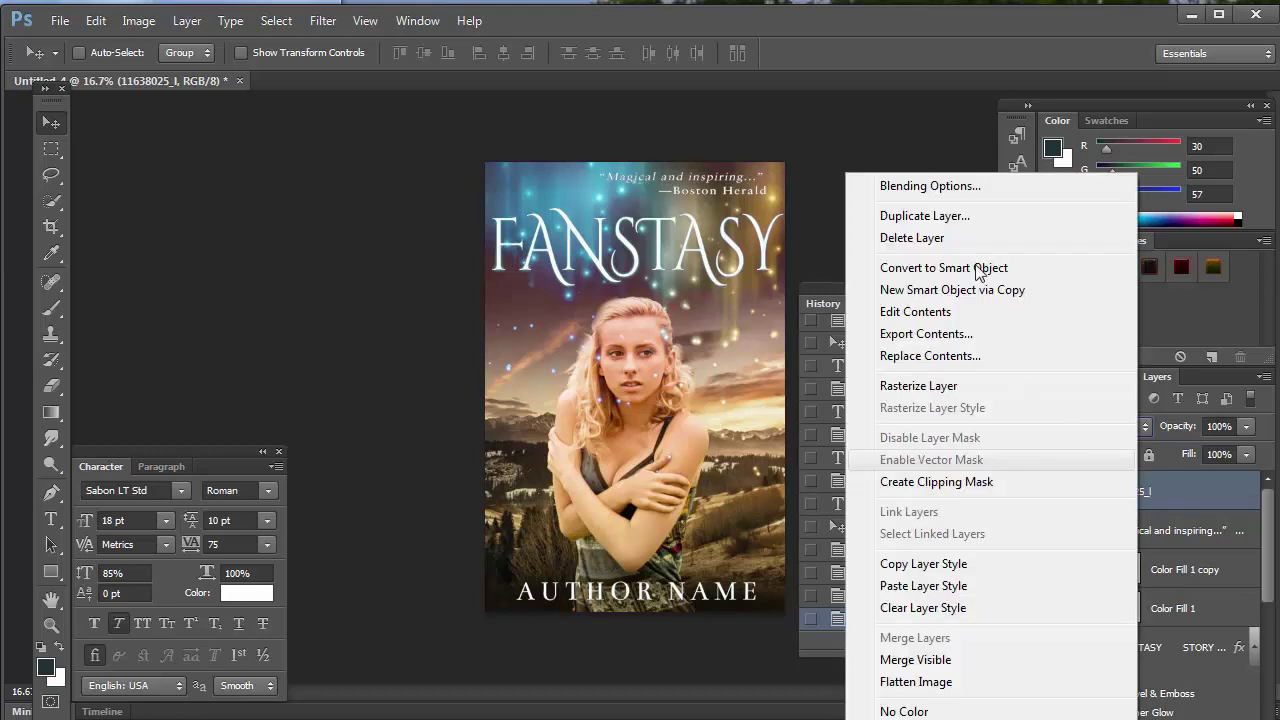
{"action": "left_click", "coordinate": [955, 218]}
{"action": "left_click", "coordinate": [541, 169]}
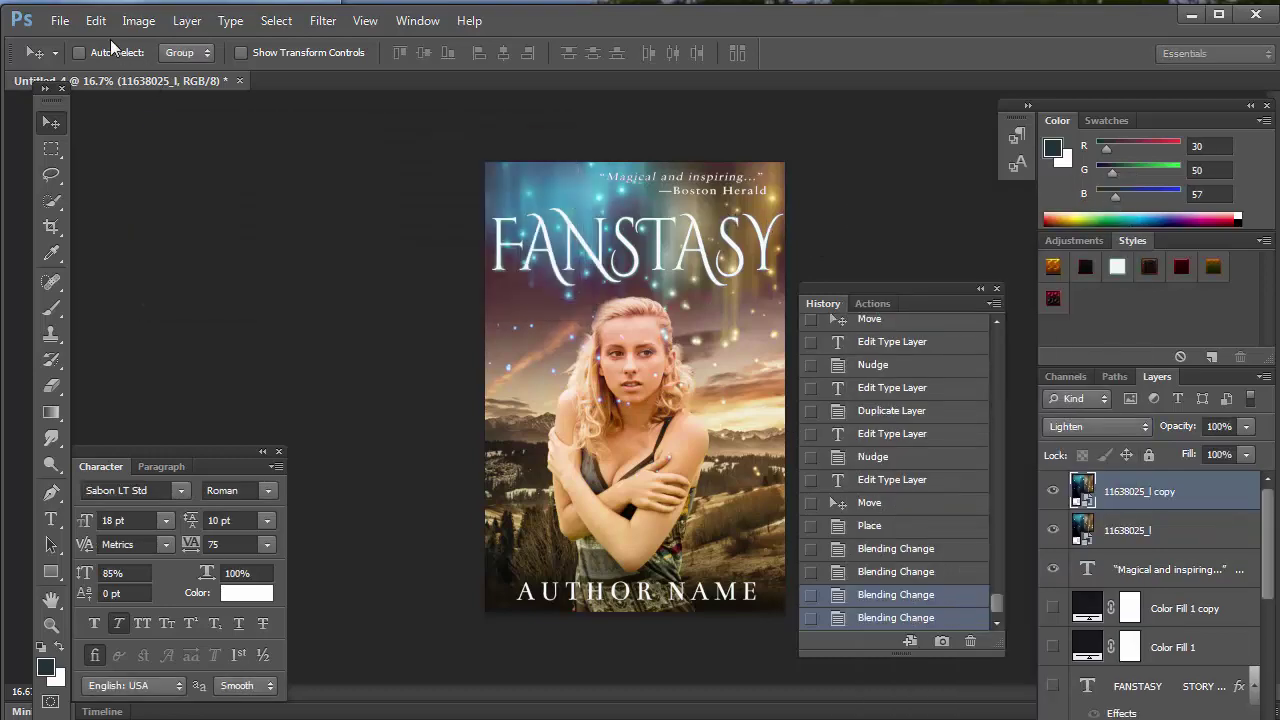
{"action": "left_click", "coordinate": [96, 20]}
{"action": "mouse_move", "coordinate": [158, 414]}
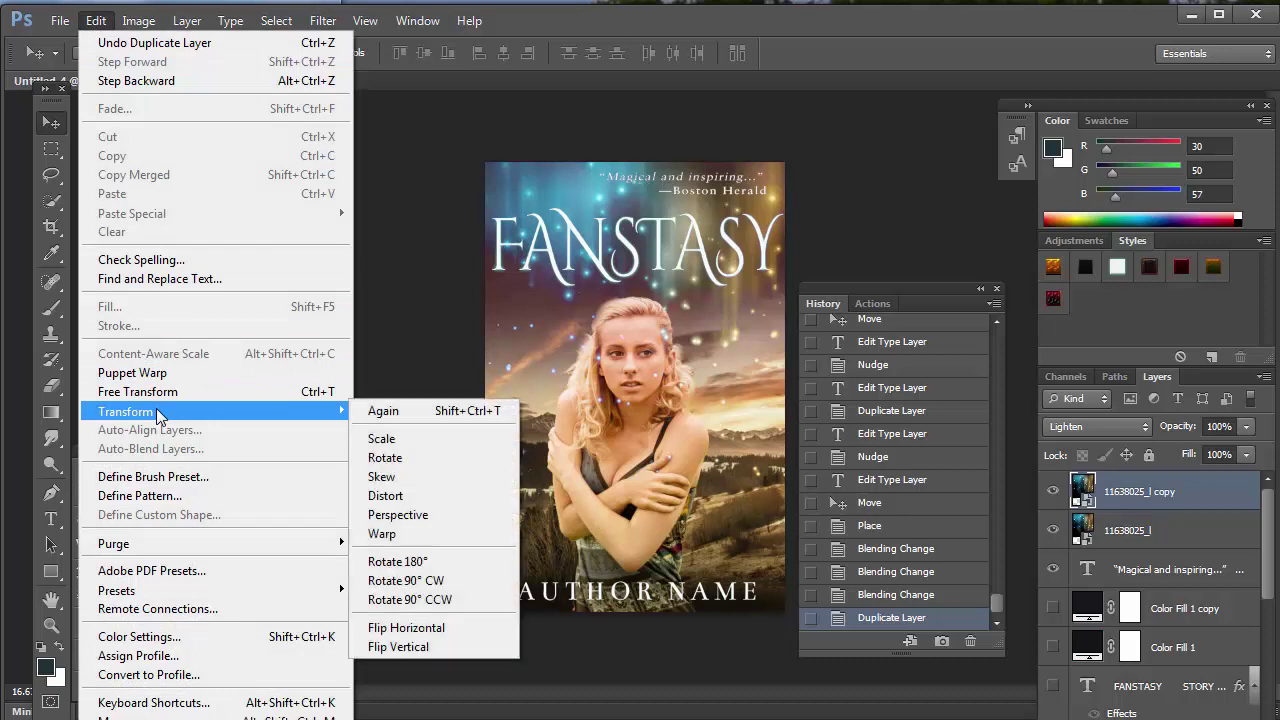
{"action": "left_click", "coordinate": [417, 562]}
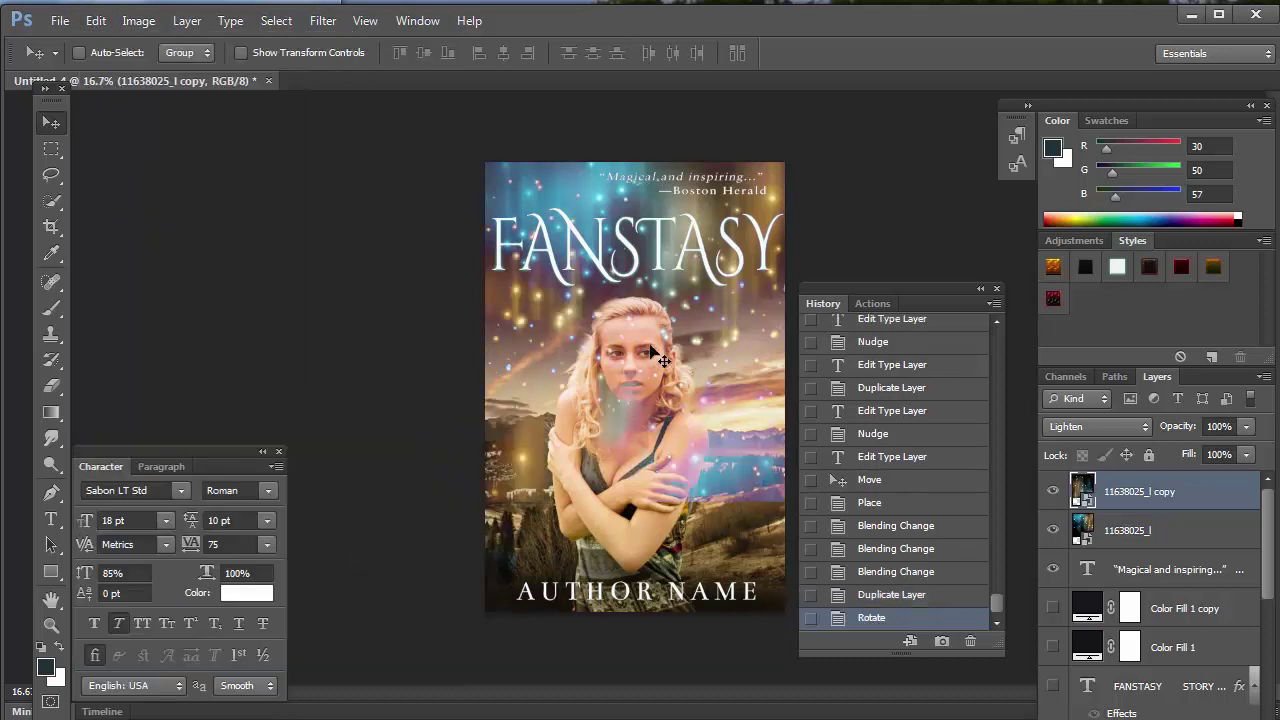
{"action": "left_click_drag", "start_coordinate": [648, 349], "coordinate": [601, 532]}
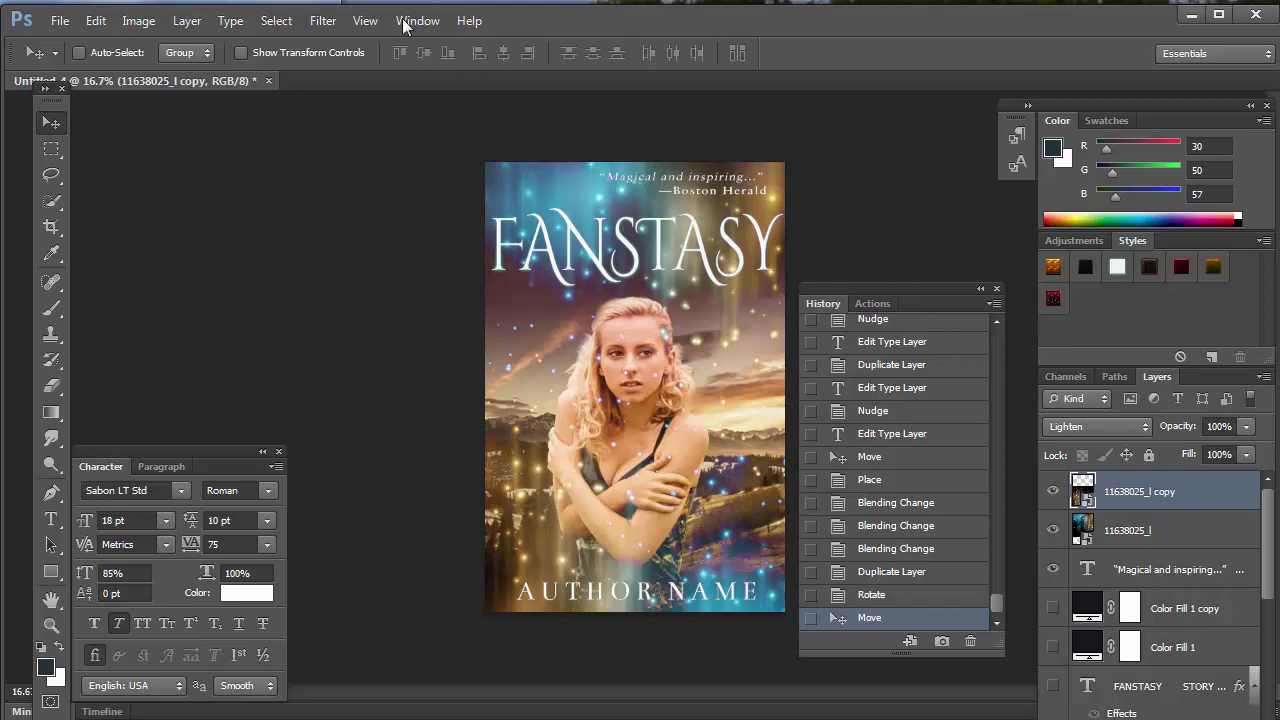
- Add a Hue/Saturation adjustment layer with hue +3 and saturation +5, then select the 11638025_l copy layer
{"action": "left_click", "coordinate": [368, 21]}
{"action": "left_click", "coordinate": [365, 21]}
{"action": "left_click", "coordinate": [316, 24]}
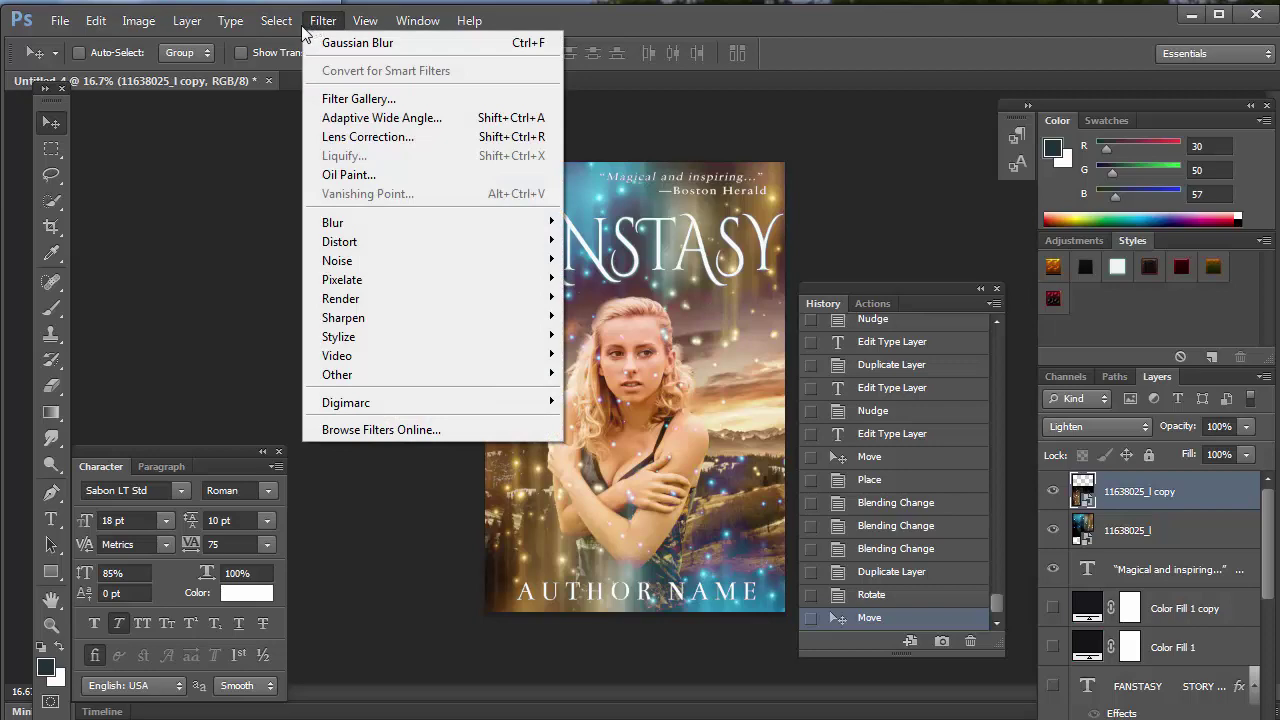
{"action": "mouse_move", "coordinate": [411, 36]}
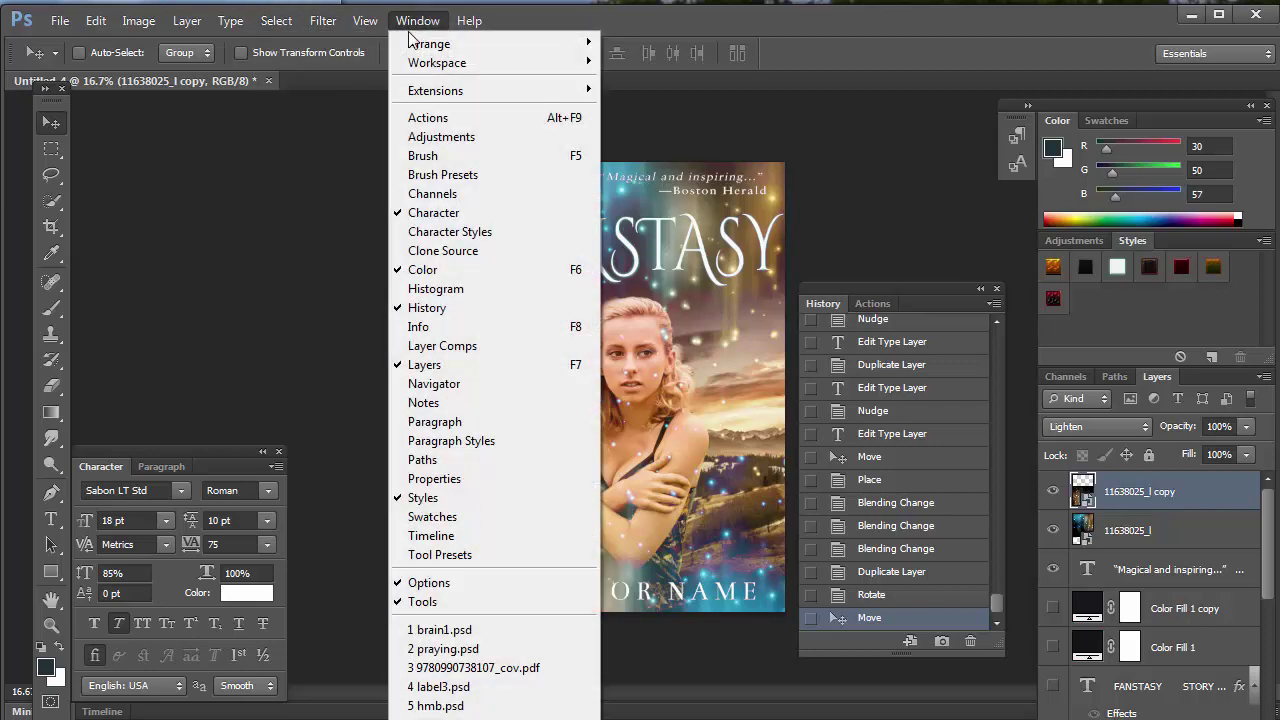
{"action": "left_click", "coordinate": [445, 137]}
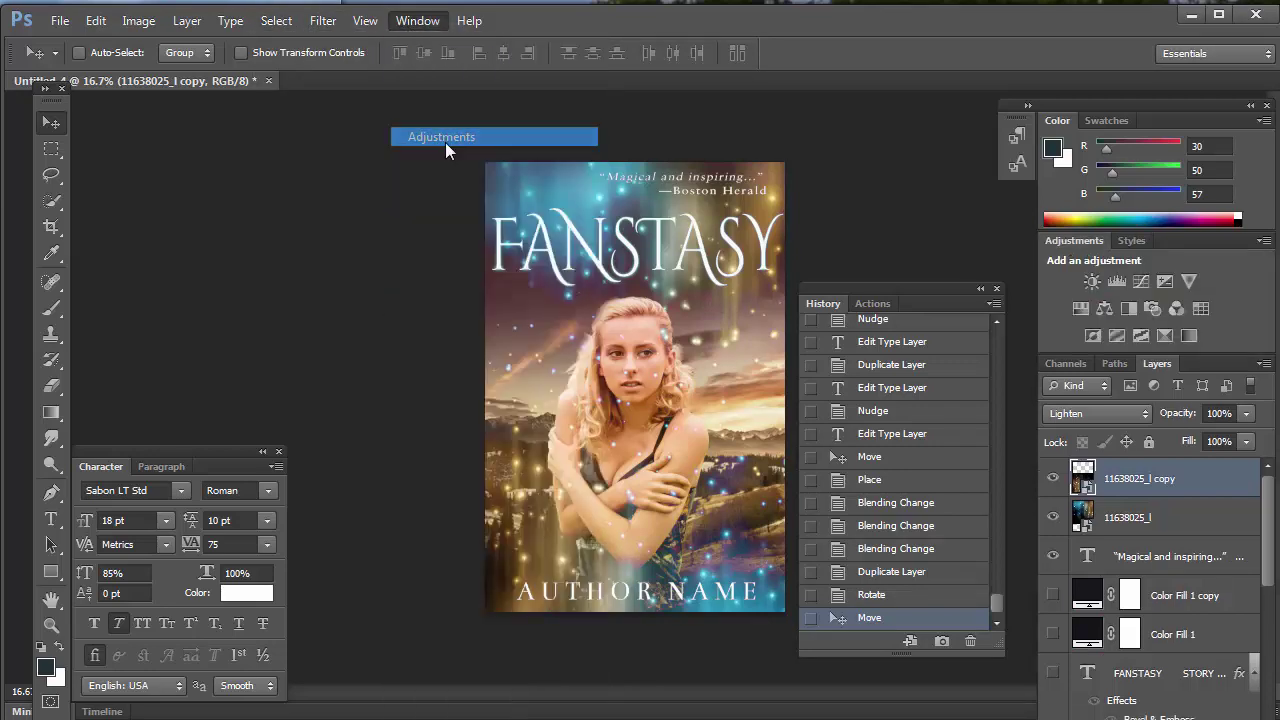
{"action": "left_click", "coordinate": [1081, 309]}
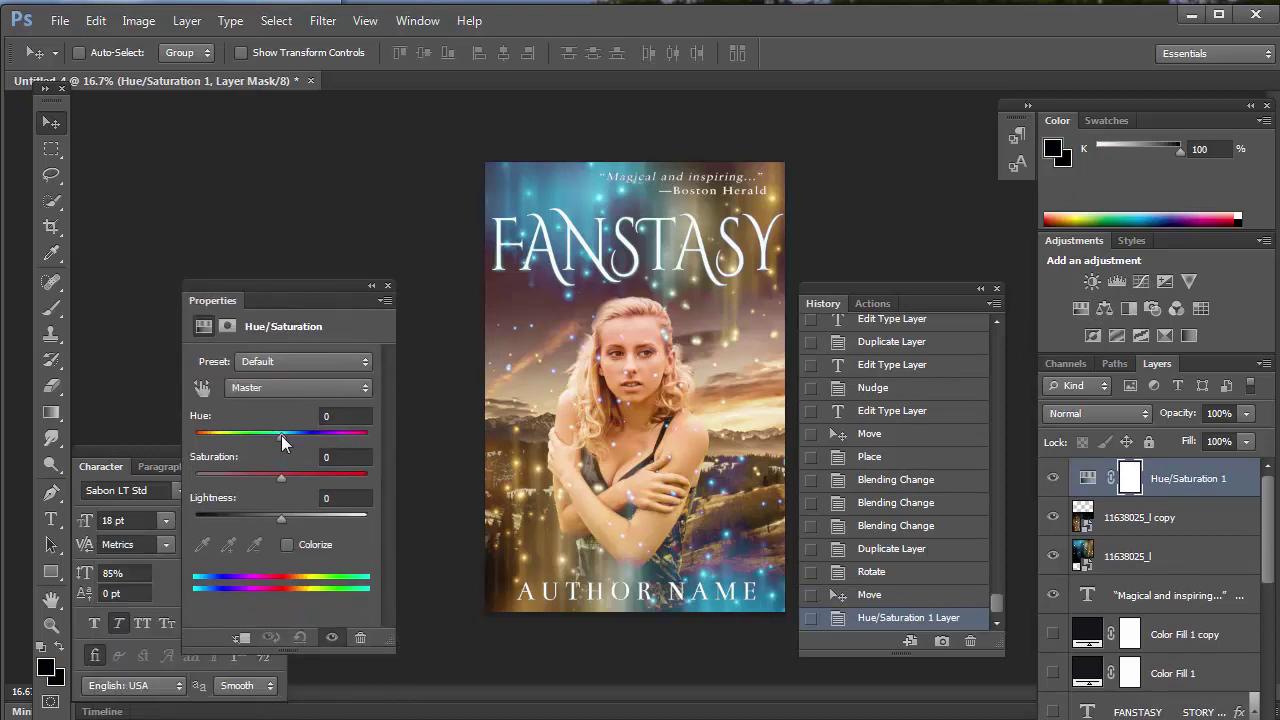
{"action": "left_click_drag", "start_coordinate": [282, 438], "coordinate": [291, 469]}
{"action": "left_click", "coordinate": [282, 479]}
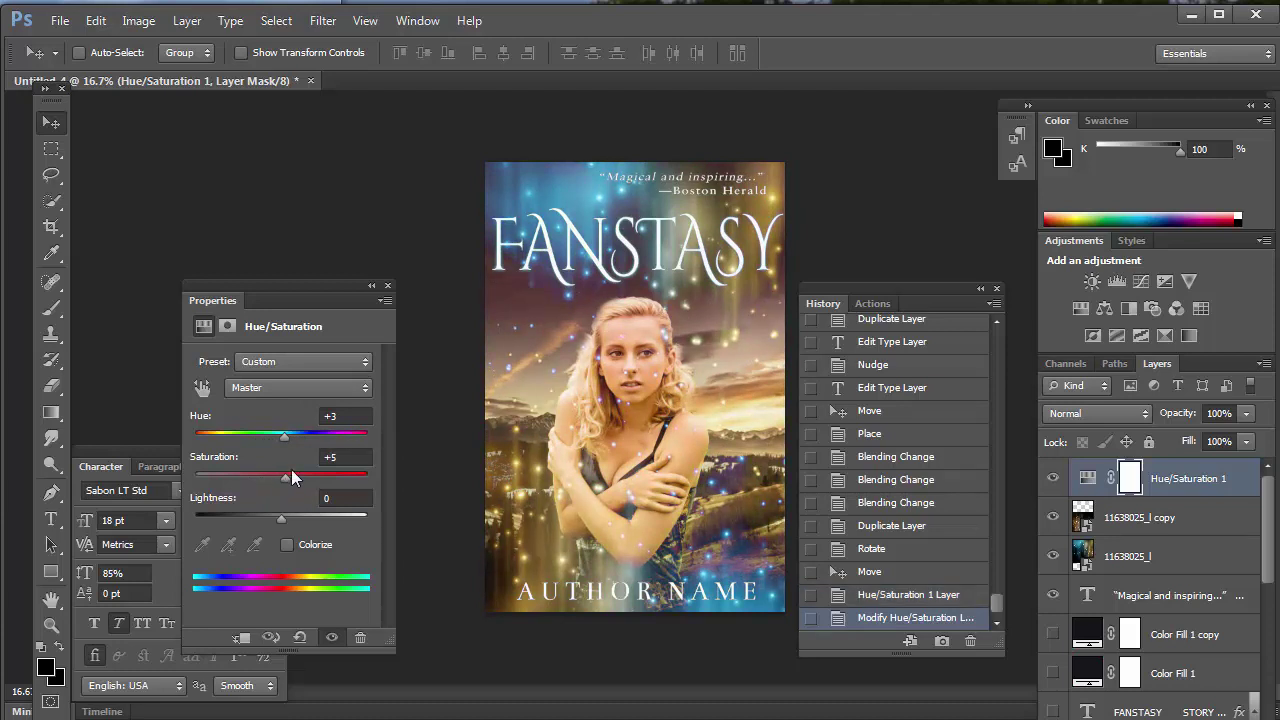
{"action": "left_click", "coordinate": [1153, 518]}
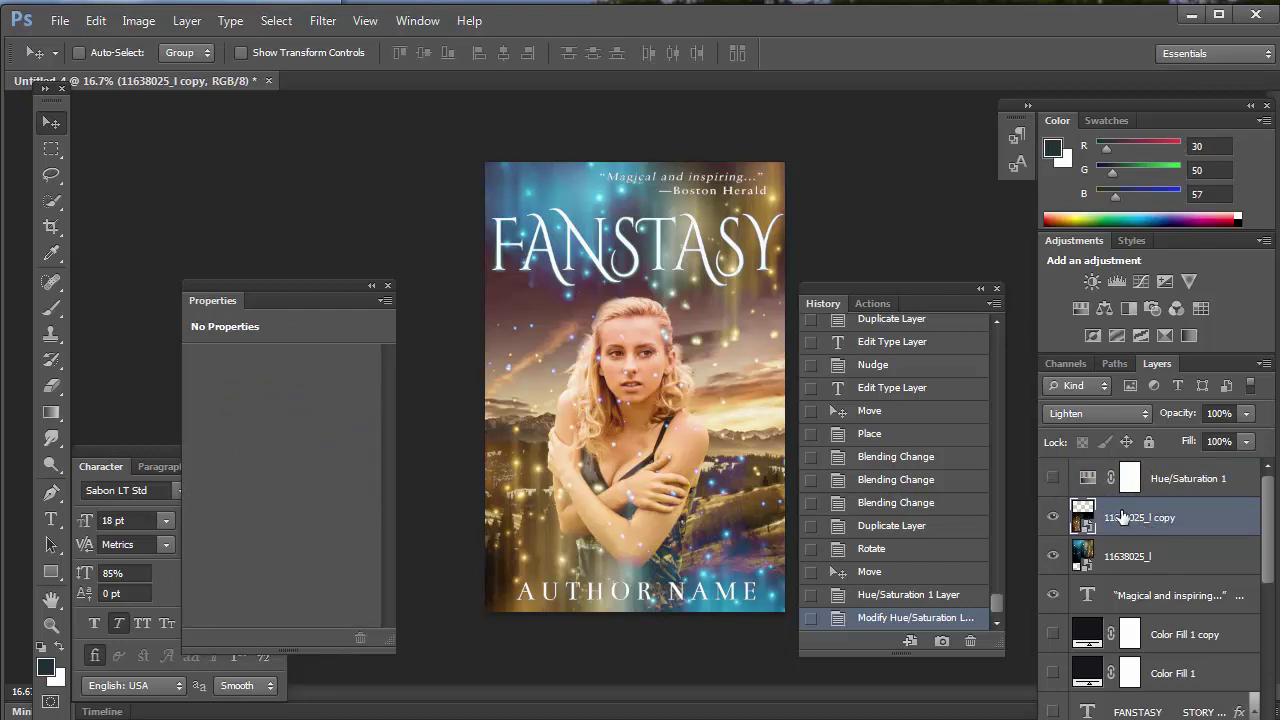
- Rasterize the duplicated sparkle copy layer by accepting the Eraser's rasterize prompt
{"action": "left_click", "coordinate": [151, 21]}
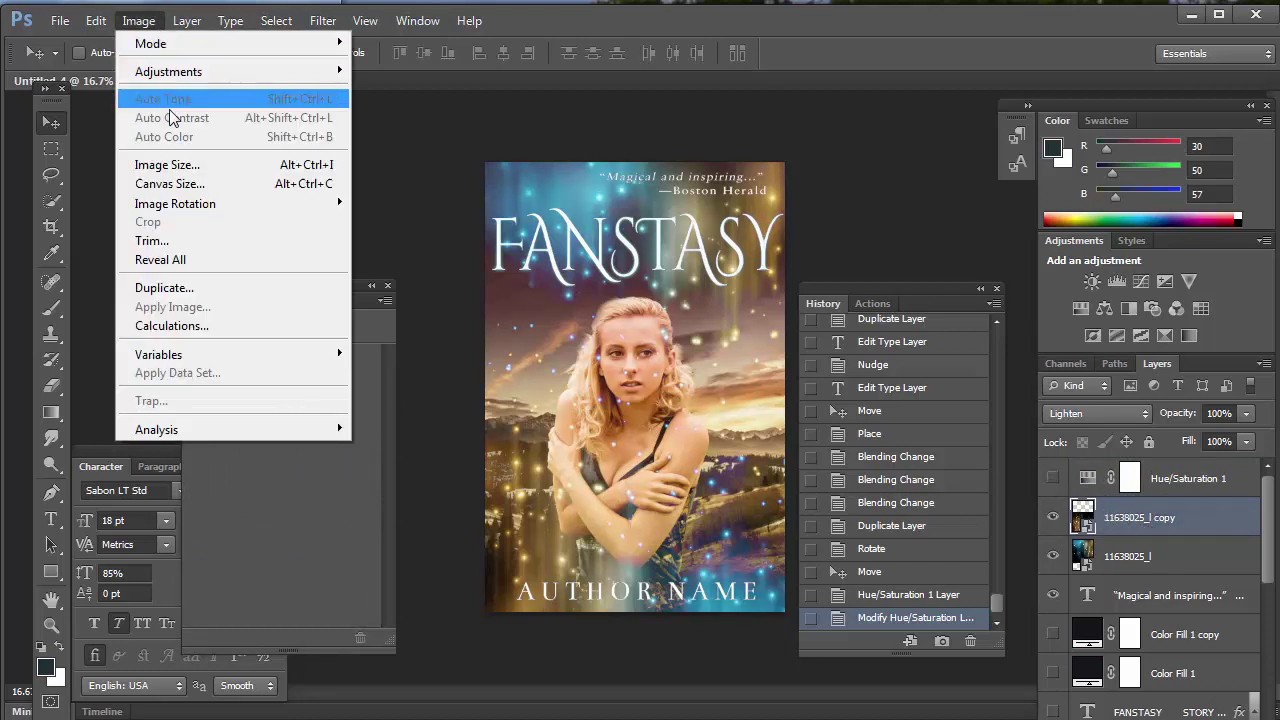
{"action": "mouse_move", "coordinate": [188, 72]}
{"action": "left_click", "coordinate": [51, 385]}
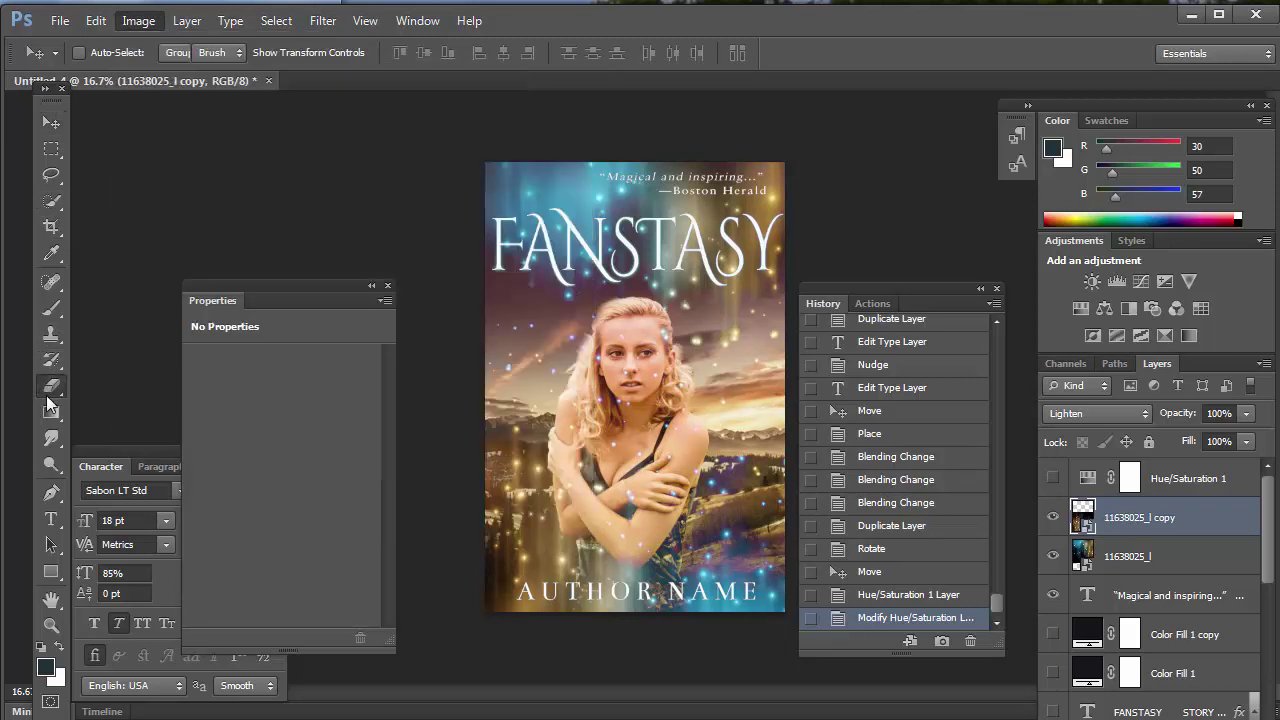
{"action": "left_click", "coordinate": [51, 385]}
{"action": "left_click", "coordinate": [378, 284]}
{"action": "left_click", "coordinate": [446, 302]}
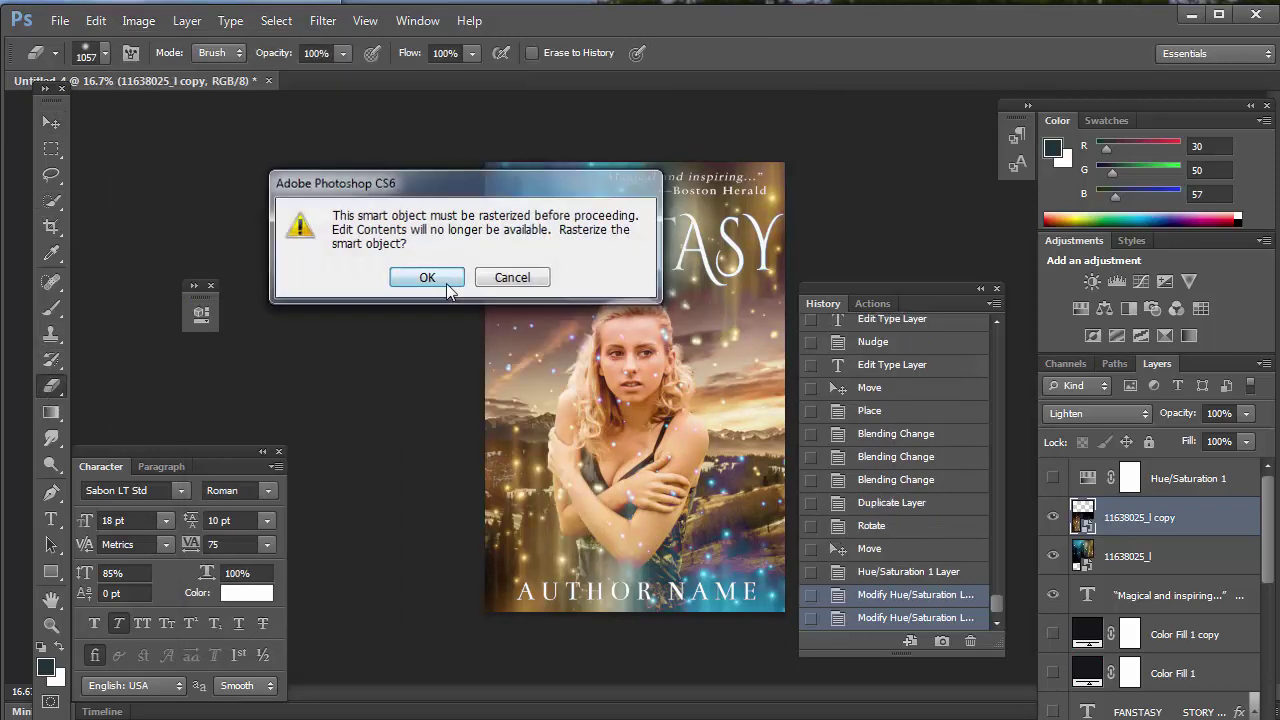
{"action": "left_click", "coordinate": [423, 276]}
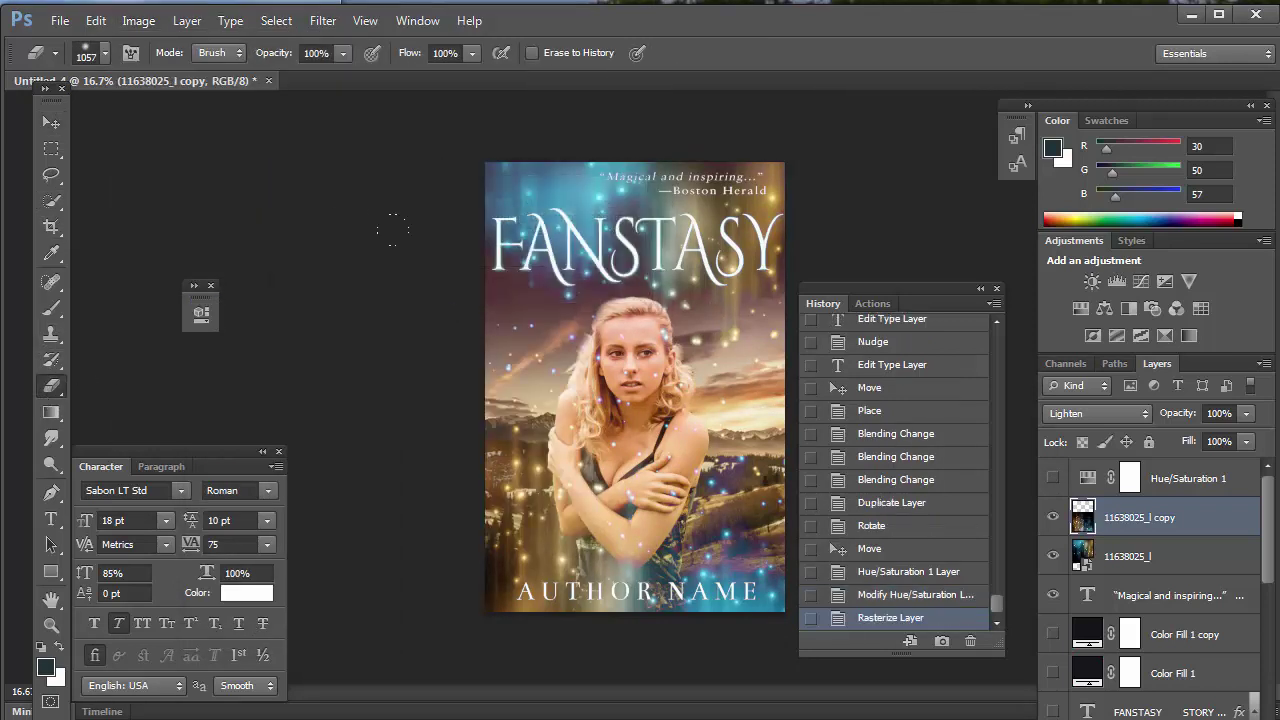
- Shift the copy layer's hue to -17 with Hue/Saturation (Ctrl+U), then select 11638025_l
{"action": "left_click", "coordinate": [139, 21]}
{"action": "mouse_move", "coordinate": [314, 72]}
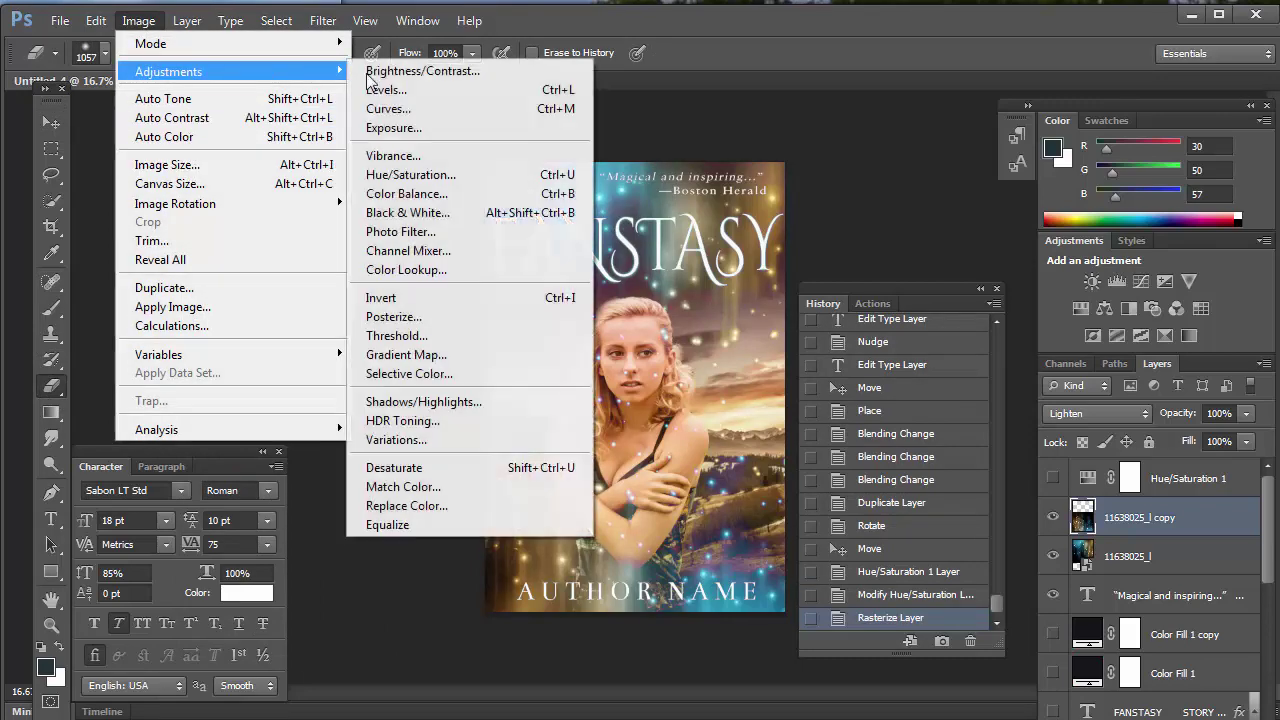
{"action": "key", "text": "Escape"}
{"action": "key", "text": "i"}
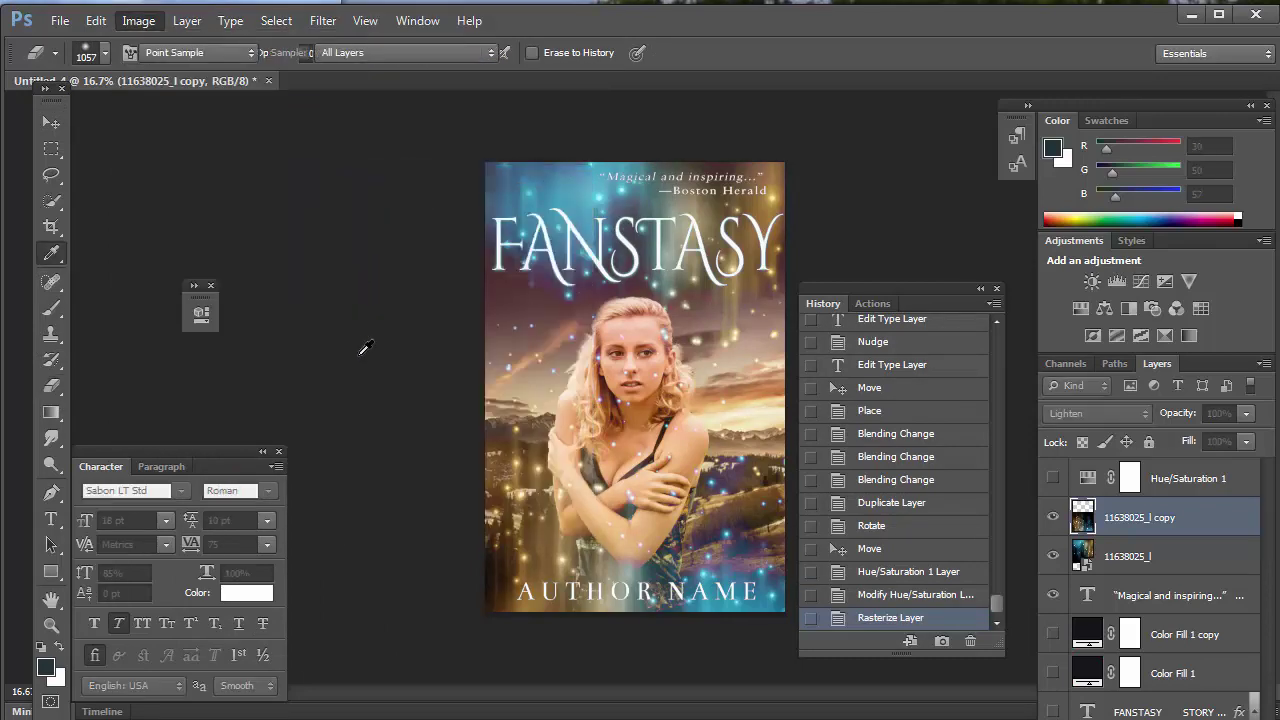
{"action": "key", "text": "ctrl+u"}
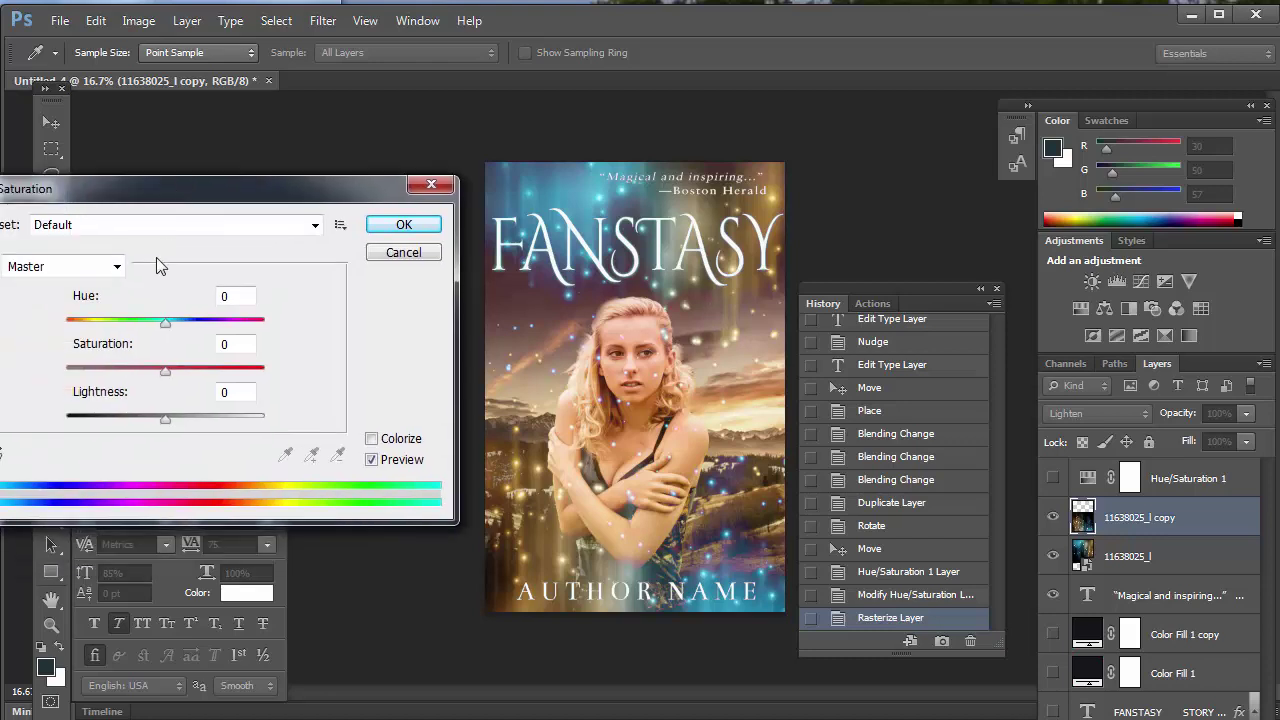
{"action": "left_click_drag", "start_coordinate": [166, 330], "coordinate": [153, 333]}
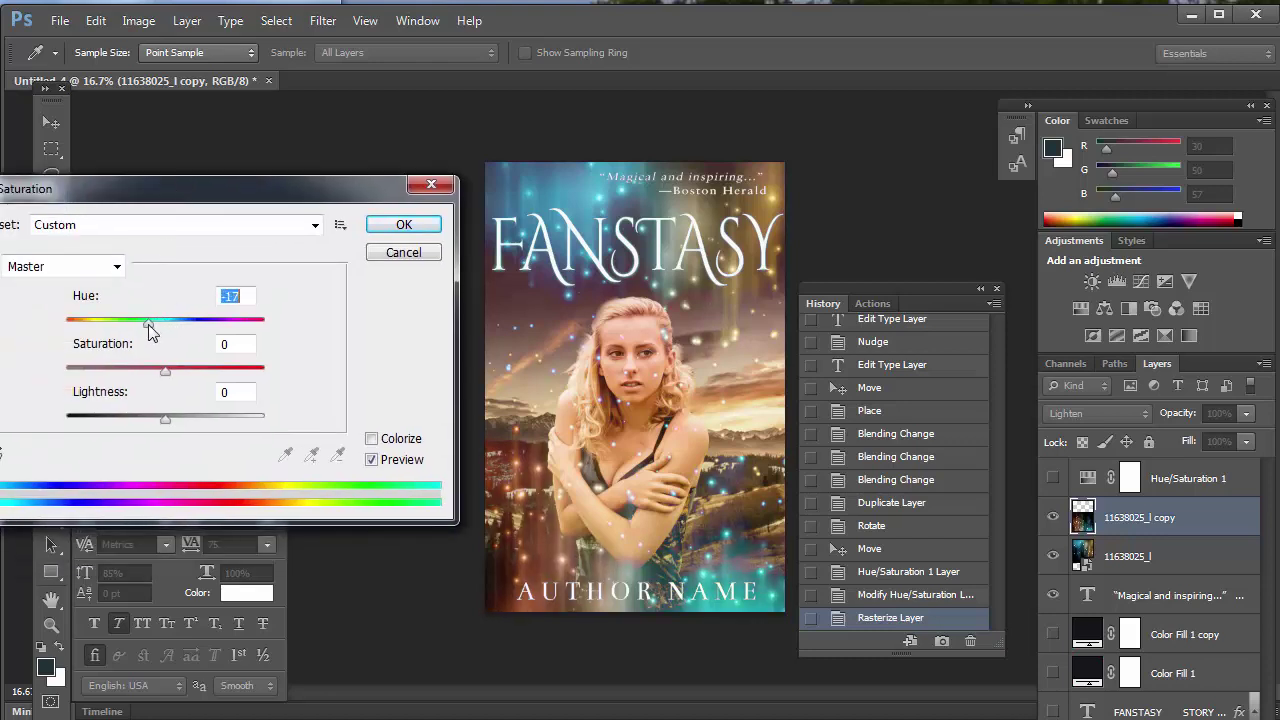
{"action": "left_click", "coordinate": [403, 224]}
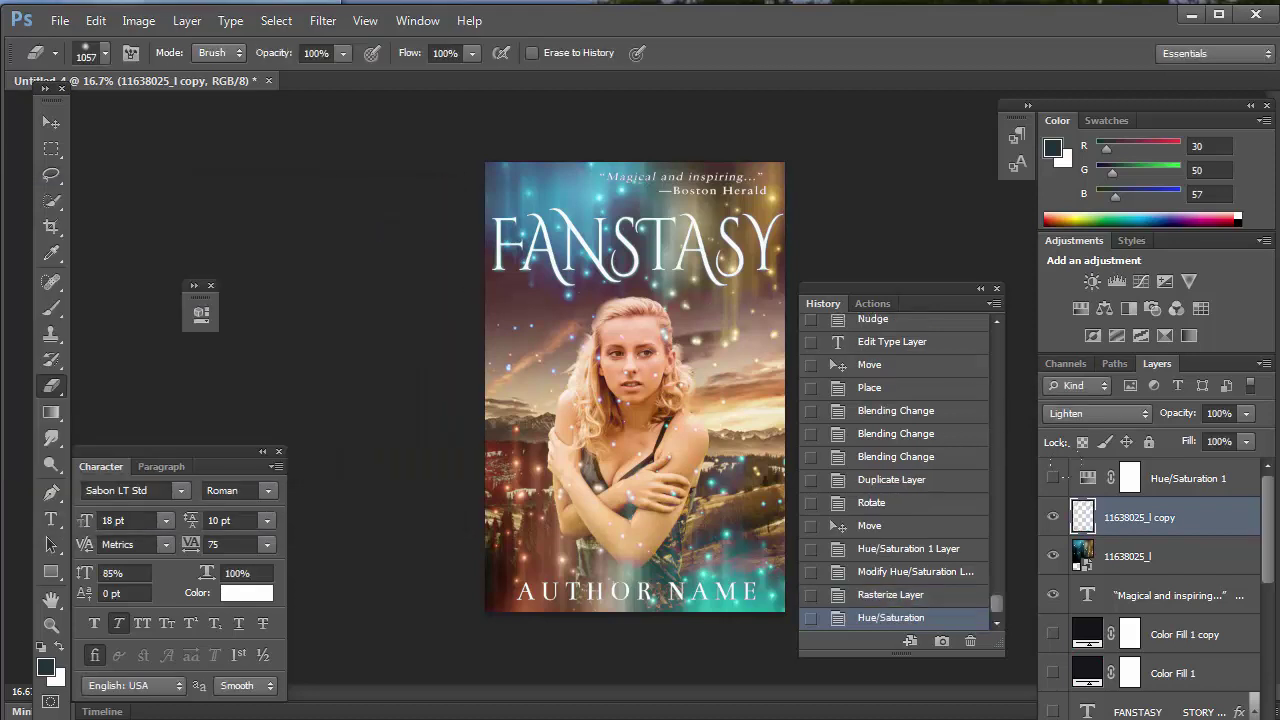
{"action": "left_click", "coordinate": [1127, 560]}
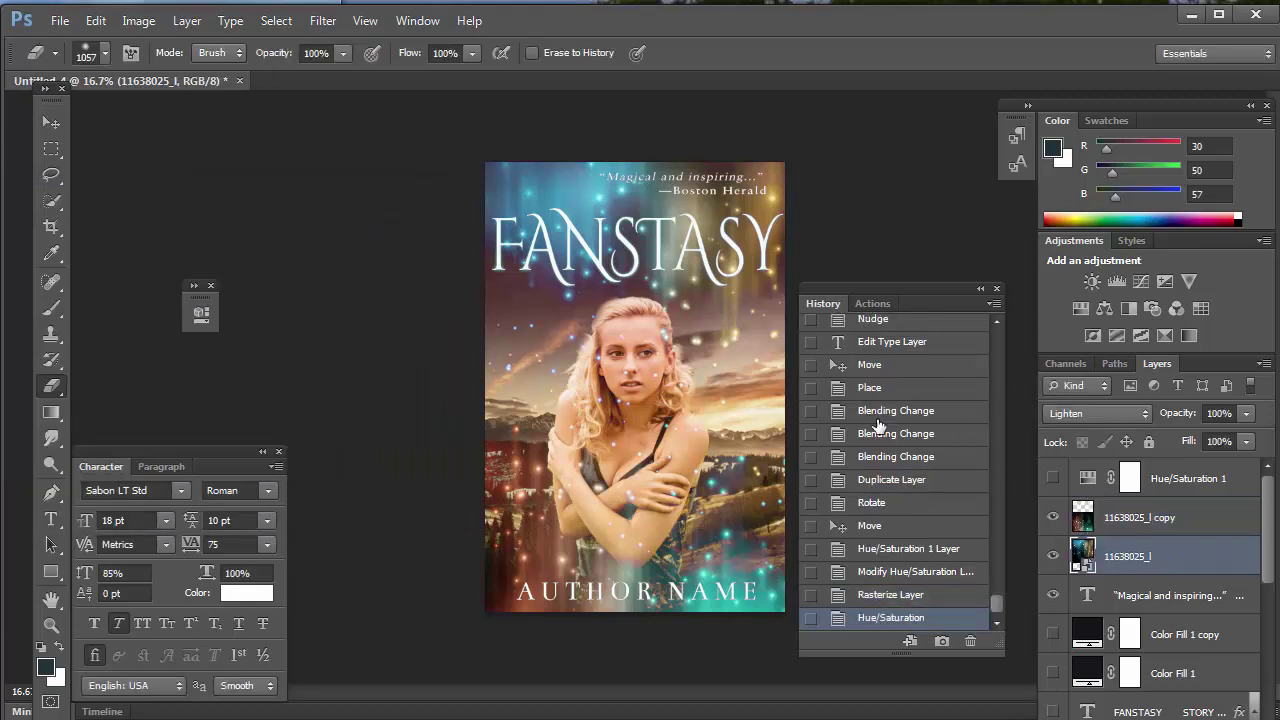
- Rasterize the original 11638025_l sparkle layer via the Eraser's rasterize prompt
{"action": "left_click", "coordinate": [136, 21]}
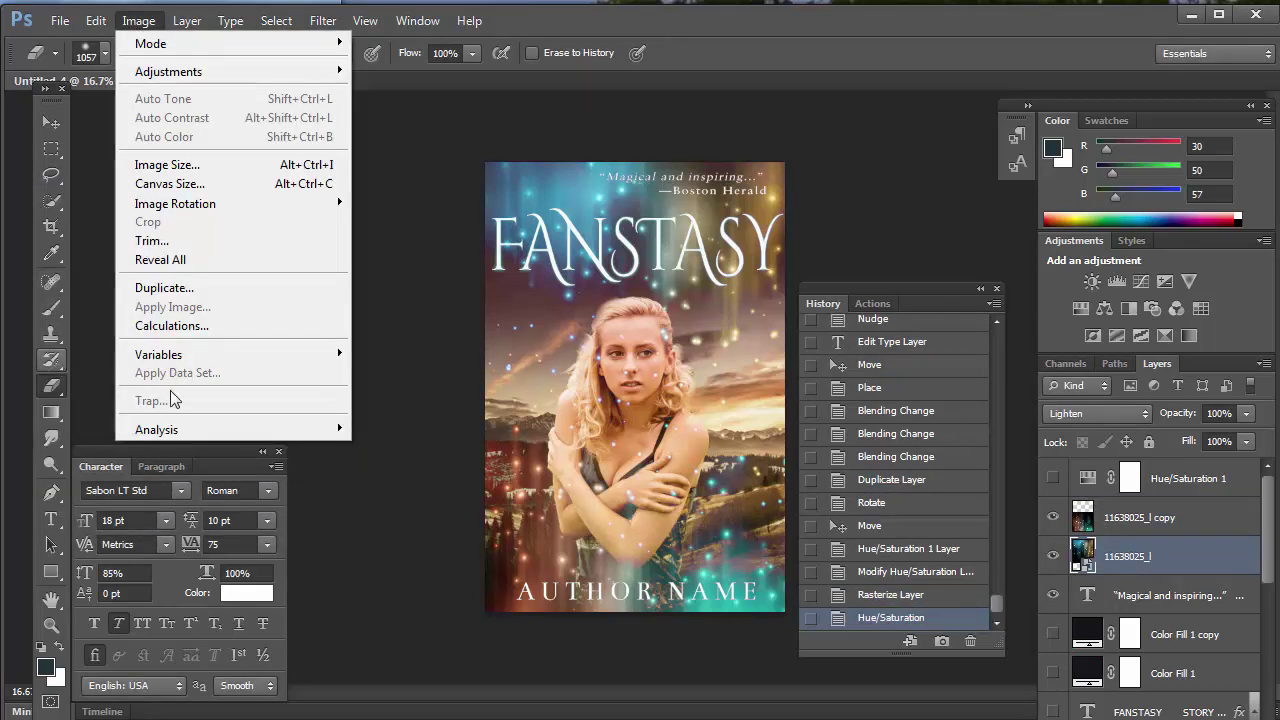
{"action": "left_click", "coordinate": [375, 333]}
{"action": "left_click", "coordinate": [375, 333]}
{"action": "left_click", "coordinate": [423, 277]}
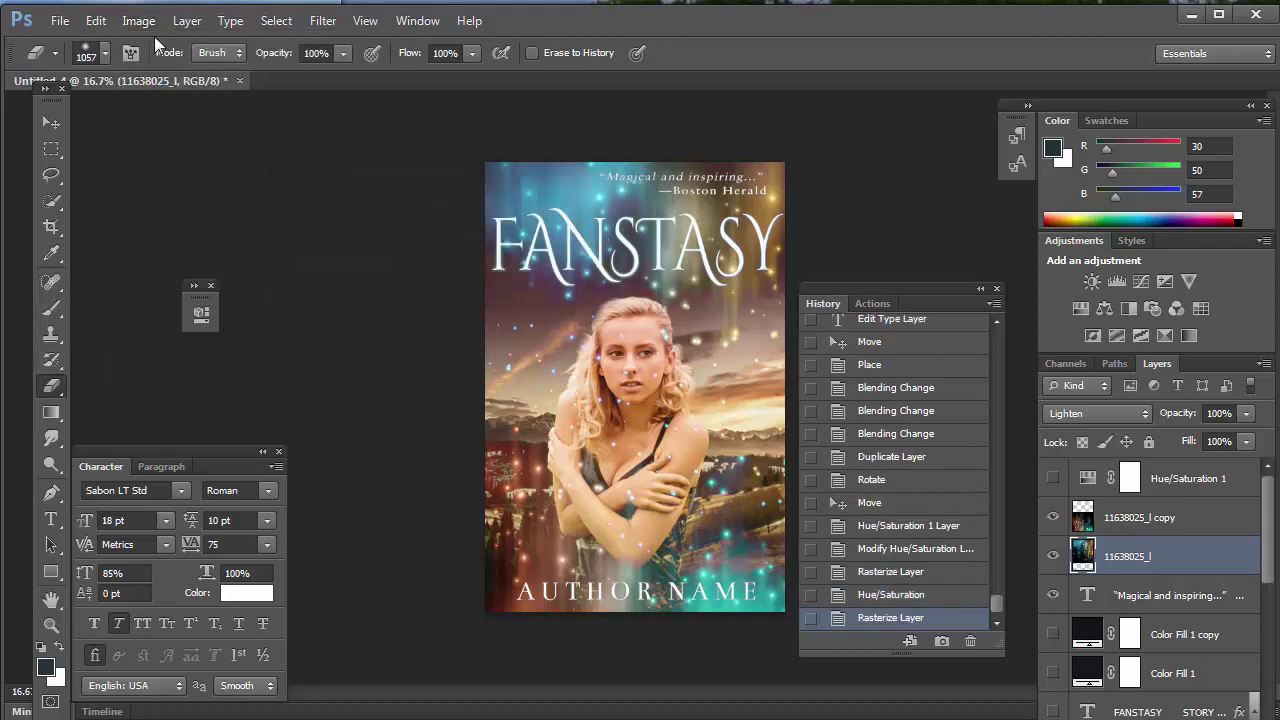
- Shift the original sparkle layer's hue to -10 with Image > Adjustments > Hue/Saturation
{"action": "left_click", "coordinate": [138, 21]}
{"action": "mouse_move", "coordinate": [185, 72]}
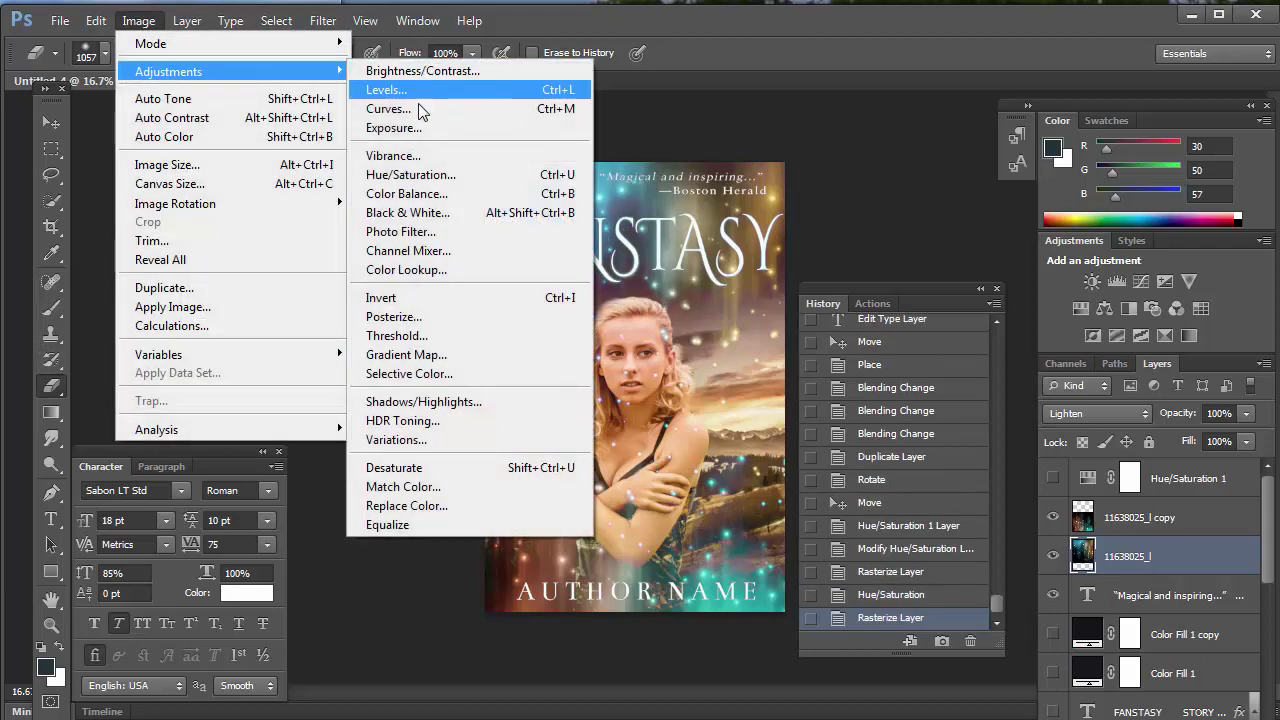
{"action": "left_click", "coordinate": [413, 175]}
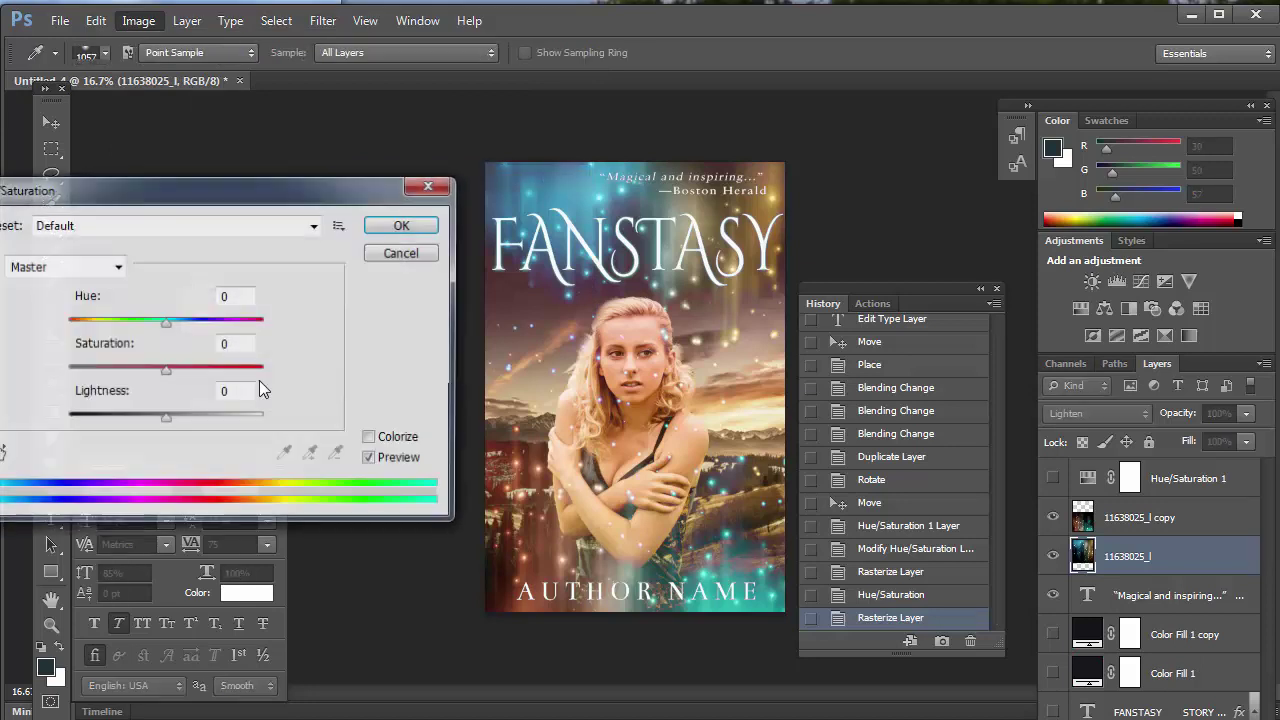
{"action": "left_click_drag", "start_coordinate": [166, 322], "coordinate": [155, 325]}
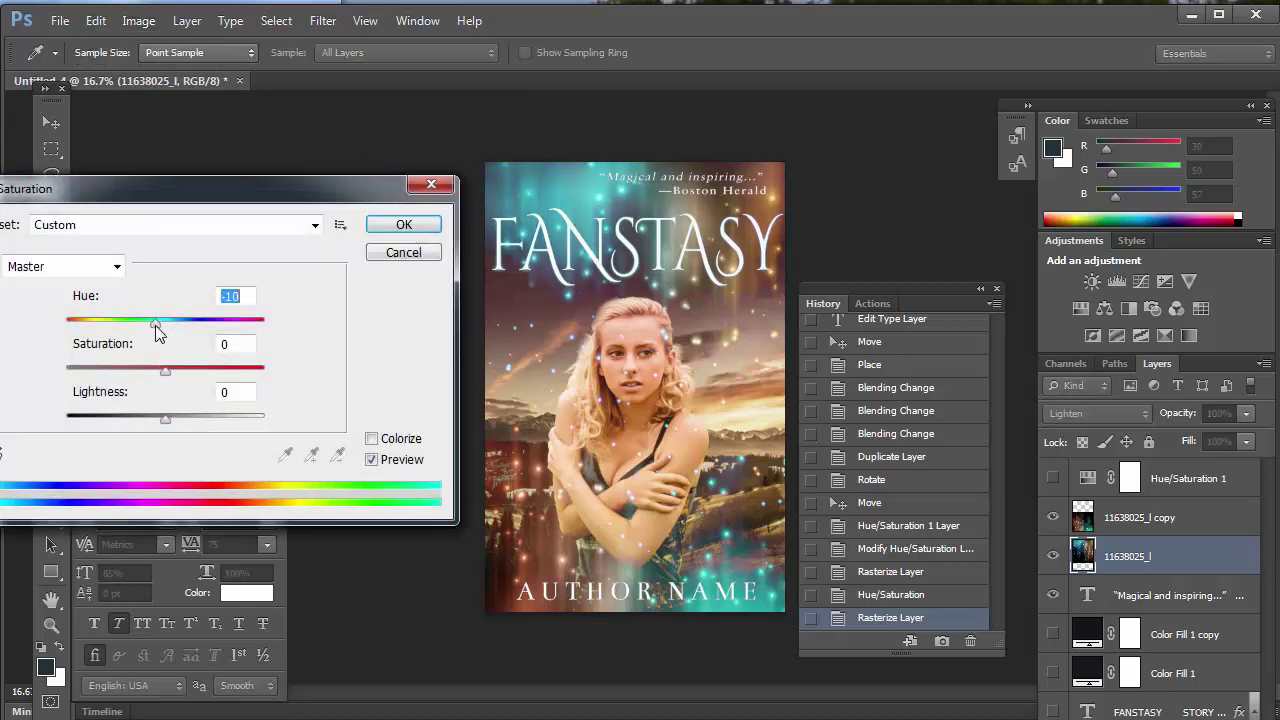
{"action": "left_click", "coordinate": [403, 224]}
{"action": "key", "text": "e"}
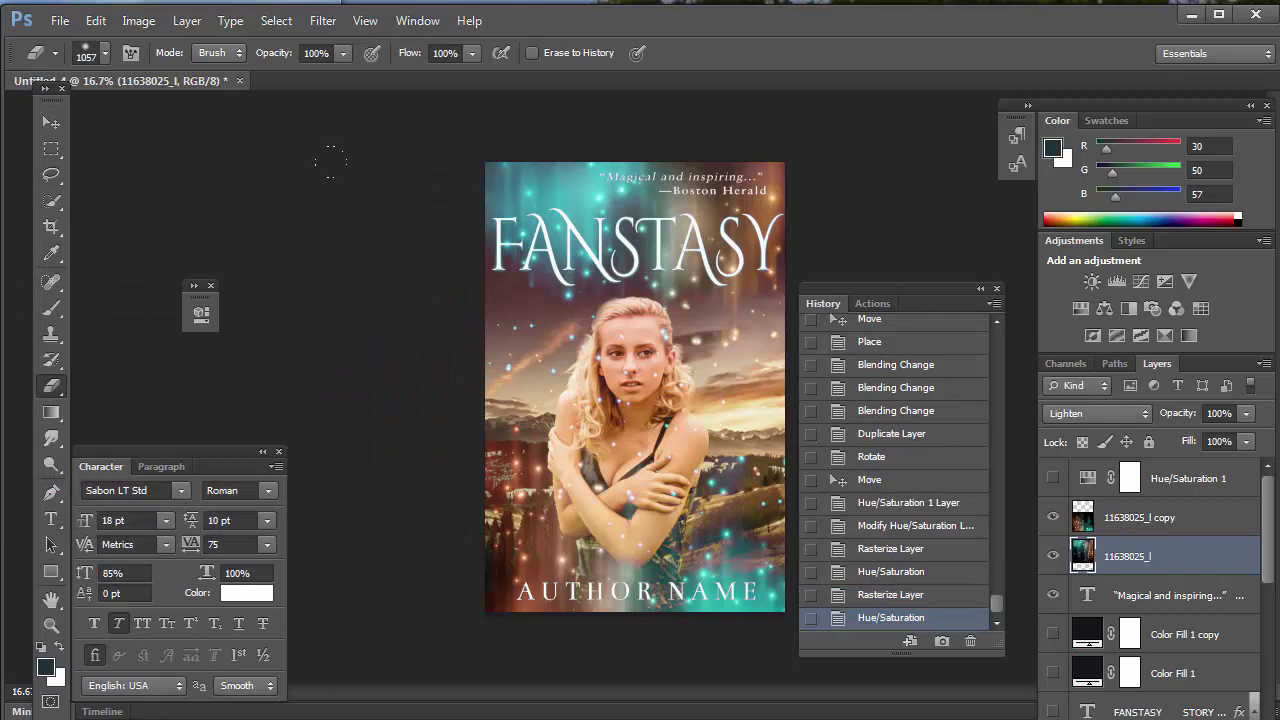
- Zoom in on the cover and scroll the Layers panel down toward the woman's portrait layer
{"action": "left_click", "coordinate": [379, 24]}
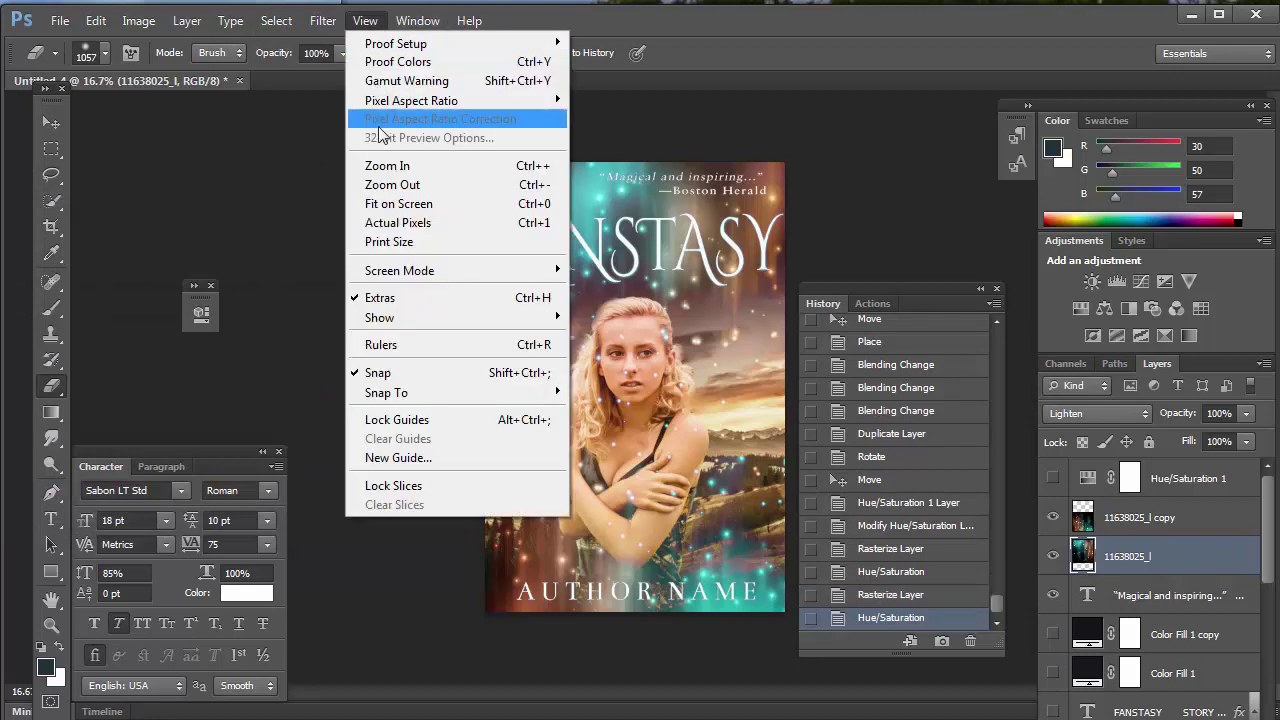
{"action": "left_click", "coordinate": [390, 166]}
{"action": "scroll", "coordinate": [1180, 553], "scroll_direction": "down", "scroll_amount": 10}
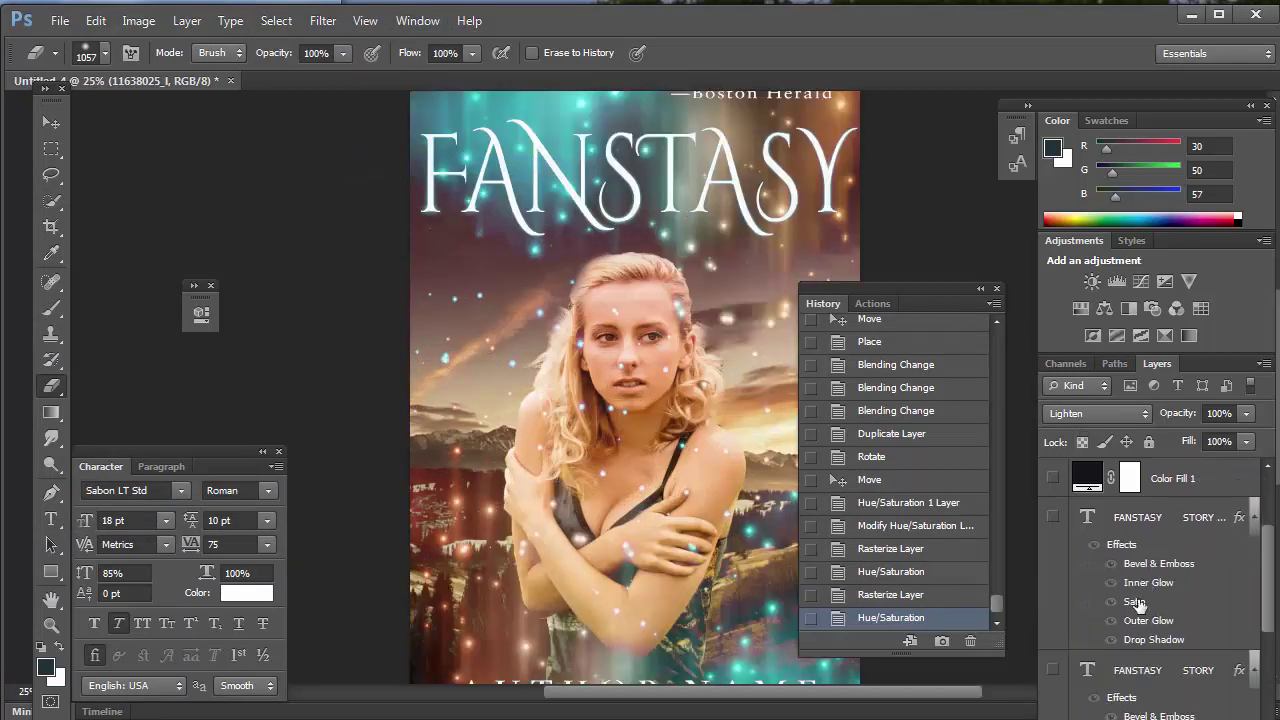
{"action": "scroll", "coordinate": [1150, 590], "scroll_direction": "up", "scroll_amount": 10}
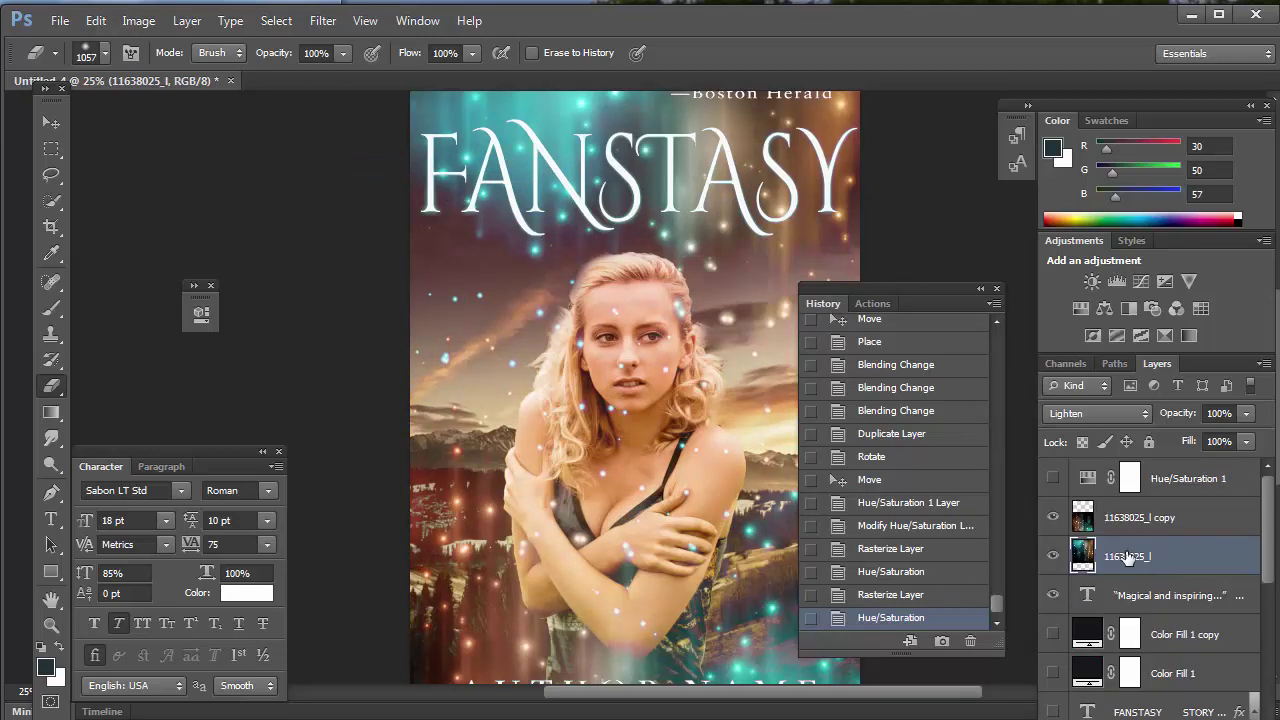
{"action": "scroll", "coordinate": [1120, 560], "scroll_direction": "down", "scroll_amount": 8}
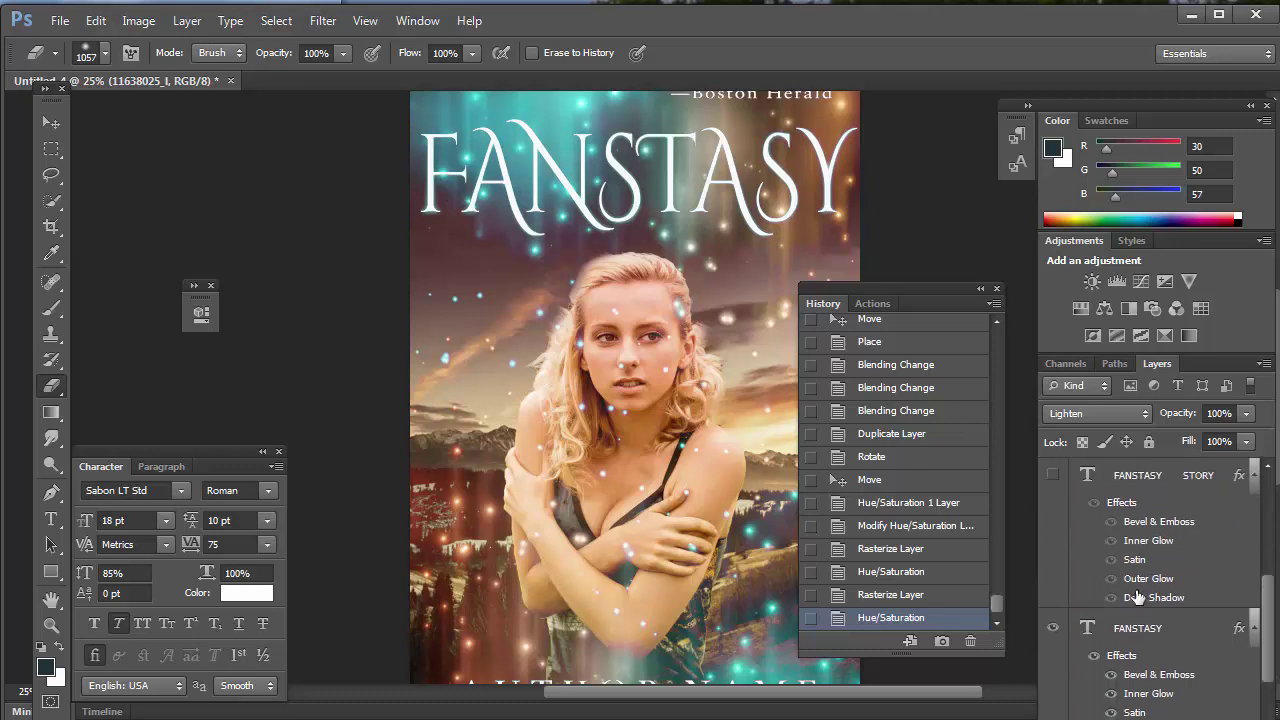
{"action": "scroll", "coordinate": [1135, 598], "scroll_direction": "up", "scroll_amount": 3}
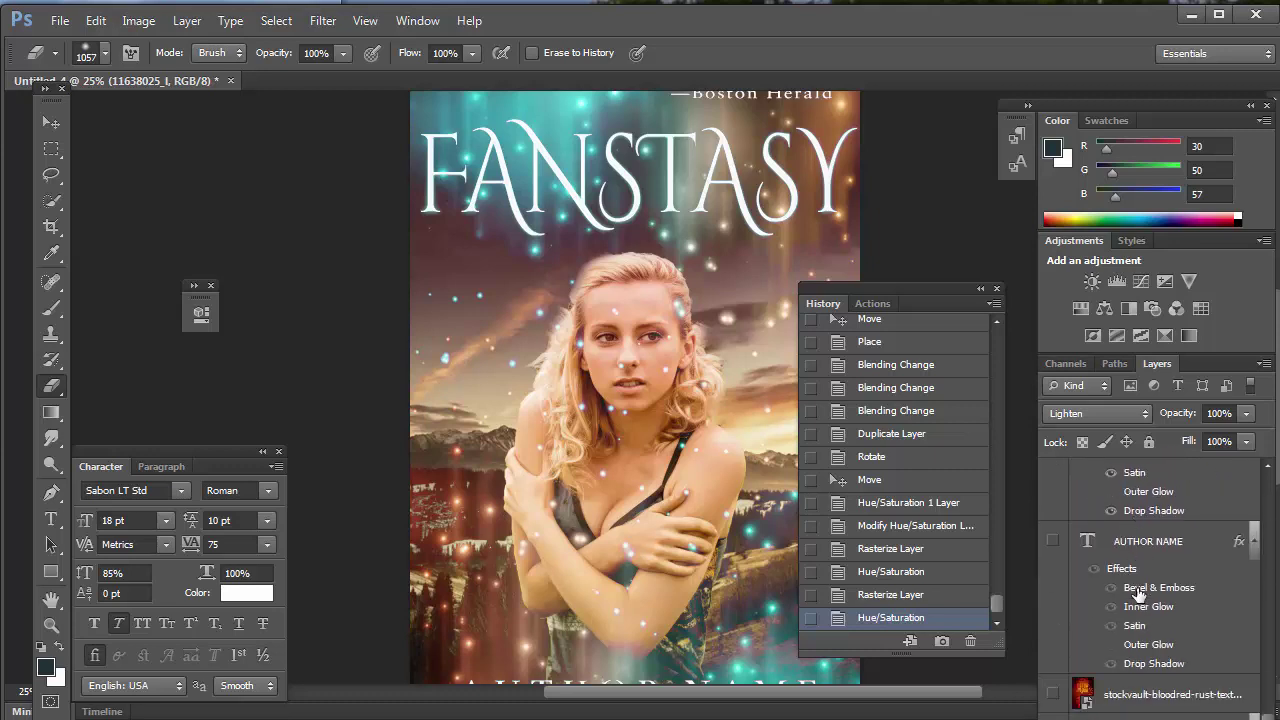
{"action": "scroll", "coordinate": [1138, 598], "scroll_direction": "up", "scroll_amount": 2}
{"action": "scroll", "coordinate": [1140, 590], "scroll_direction": "down", "scroll_amount": 3}
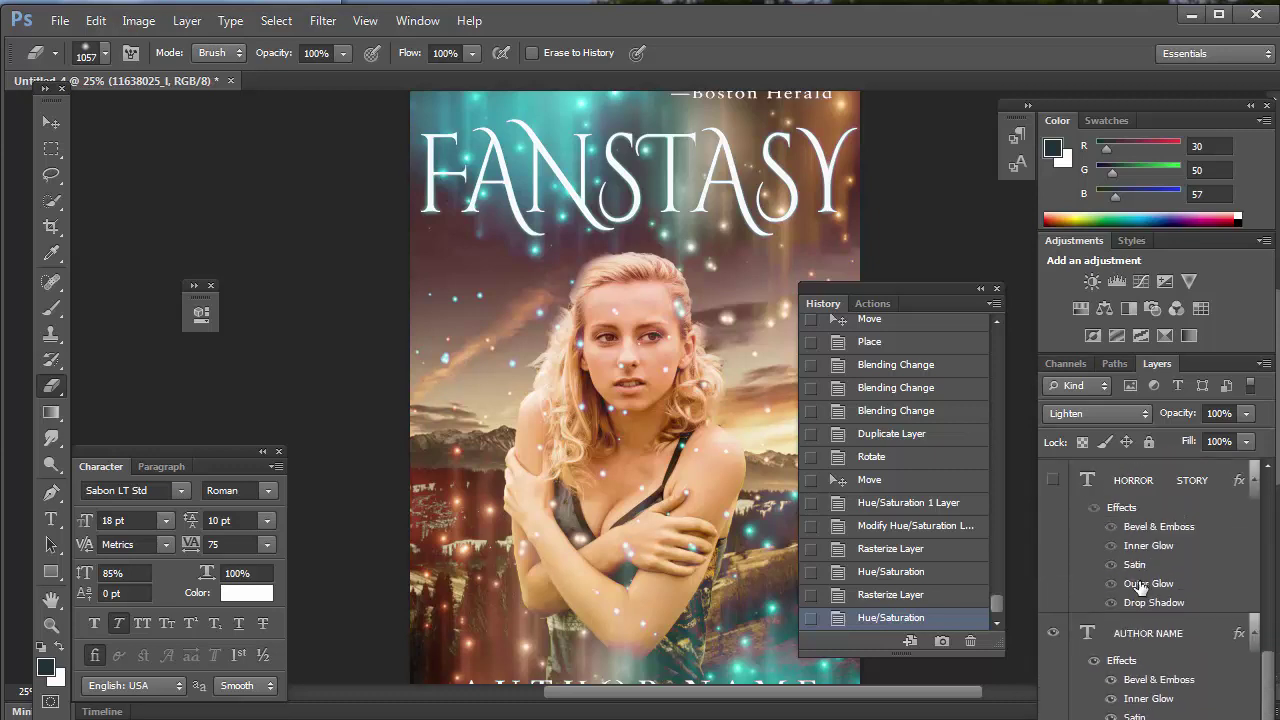
{"action": "scroll", "coordinate": [1145, 574], "scroll_direction": "up", "scroll_amount": 5}
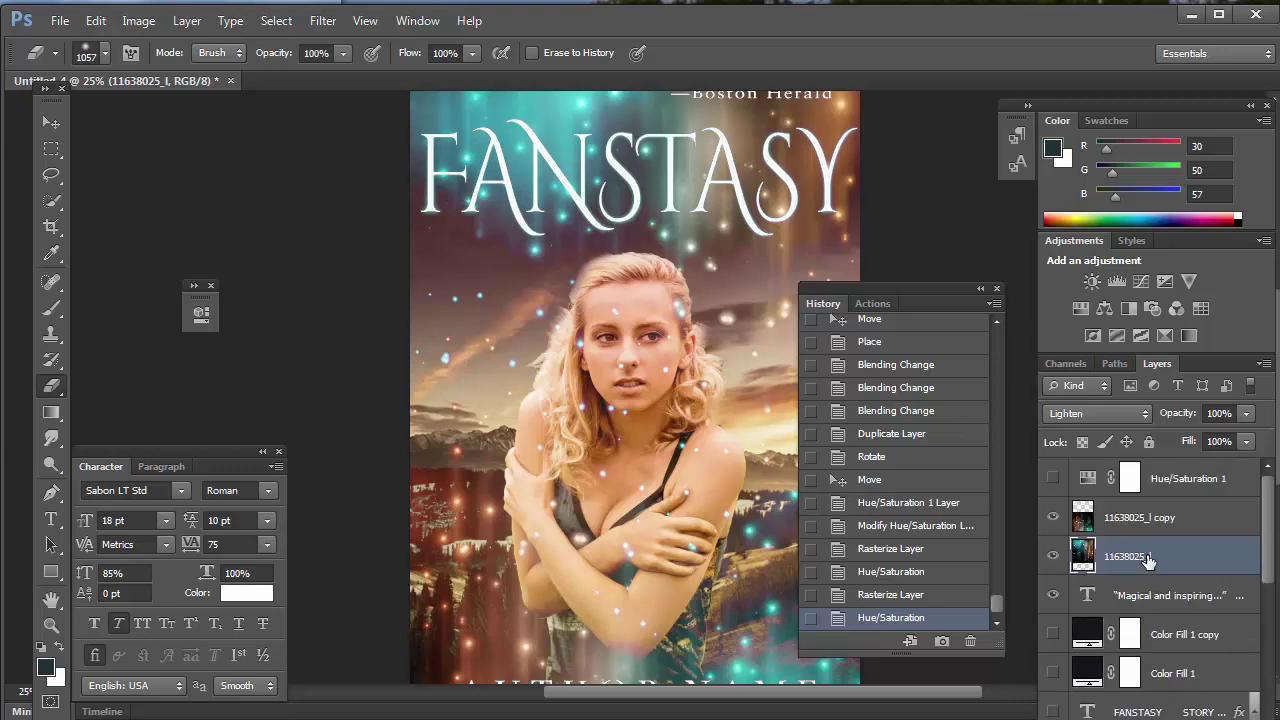
{"action": "scroll", "coordinate": [1135, 560], "scroll_direction": "down", "scroll_amount": 8}
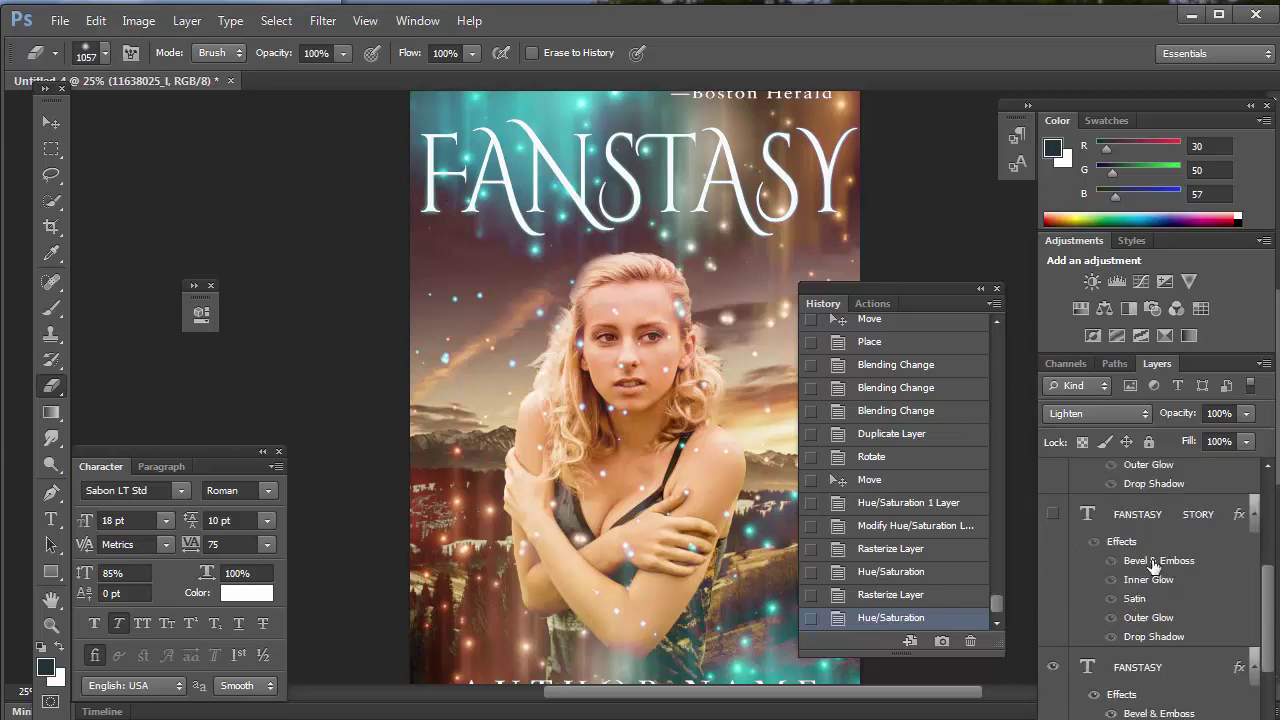
{"action": "scroll", "coordinate": [1160, 605], "scroll_direction": "down", "scroll_amount": 3}
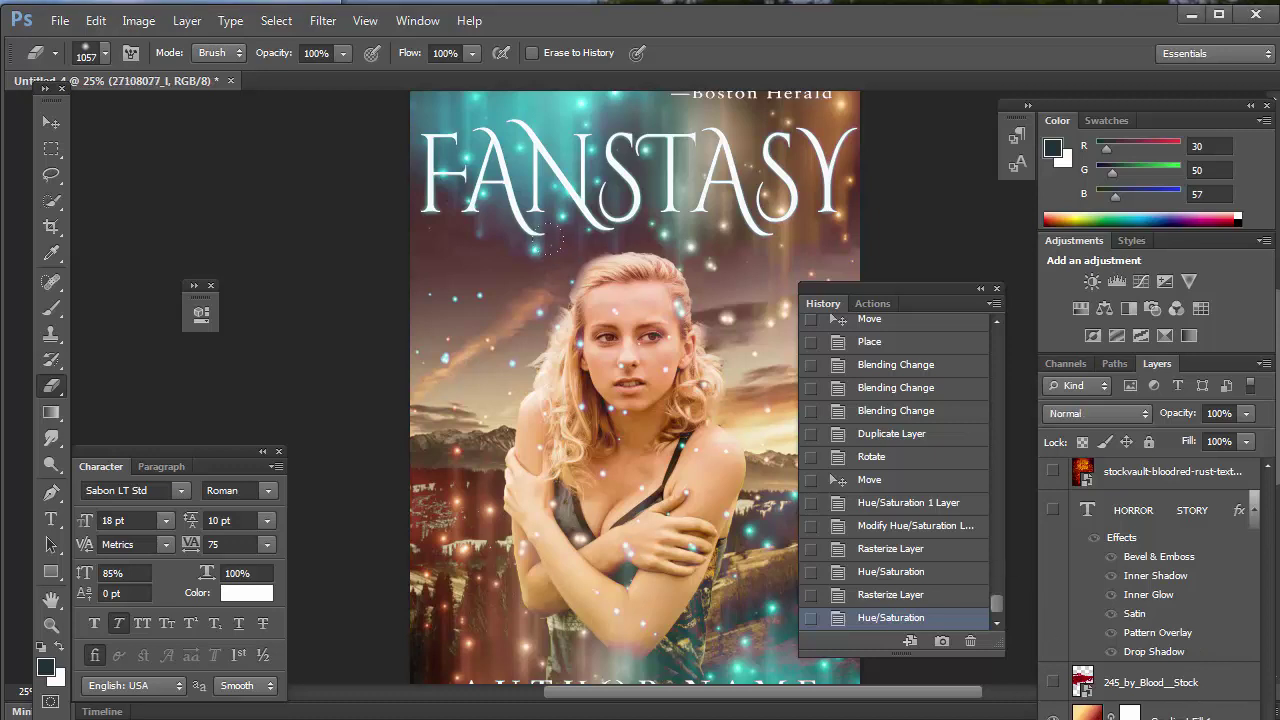
- Free Transform the woman's photo to about 175% and commit the scale
{"action": "left_click", "coordinate": [94, 22]}
{"action": "left_click", "coordinate": [190, 392]}
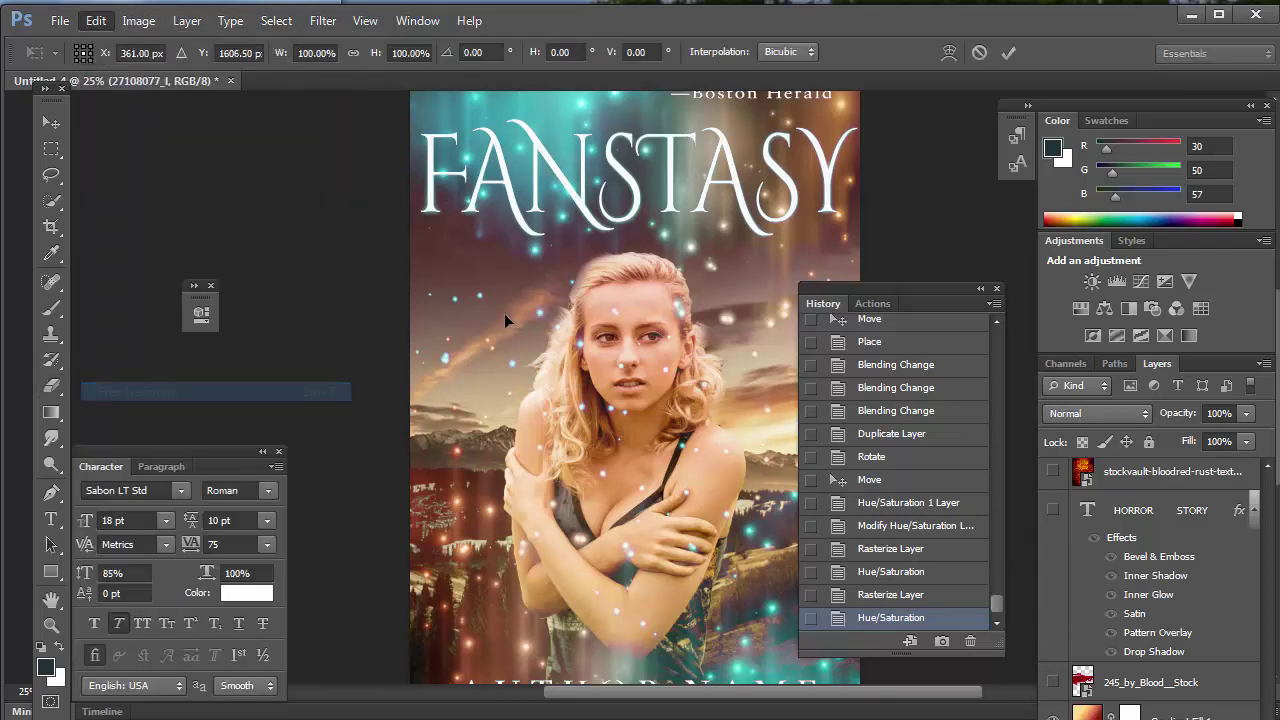
{"action": "left_click_drag", "start_coordinate": [910, 178], "coordinate": [779, 297]}
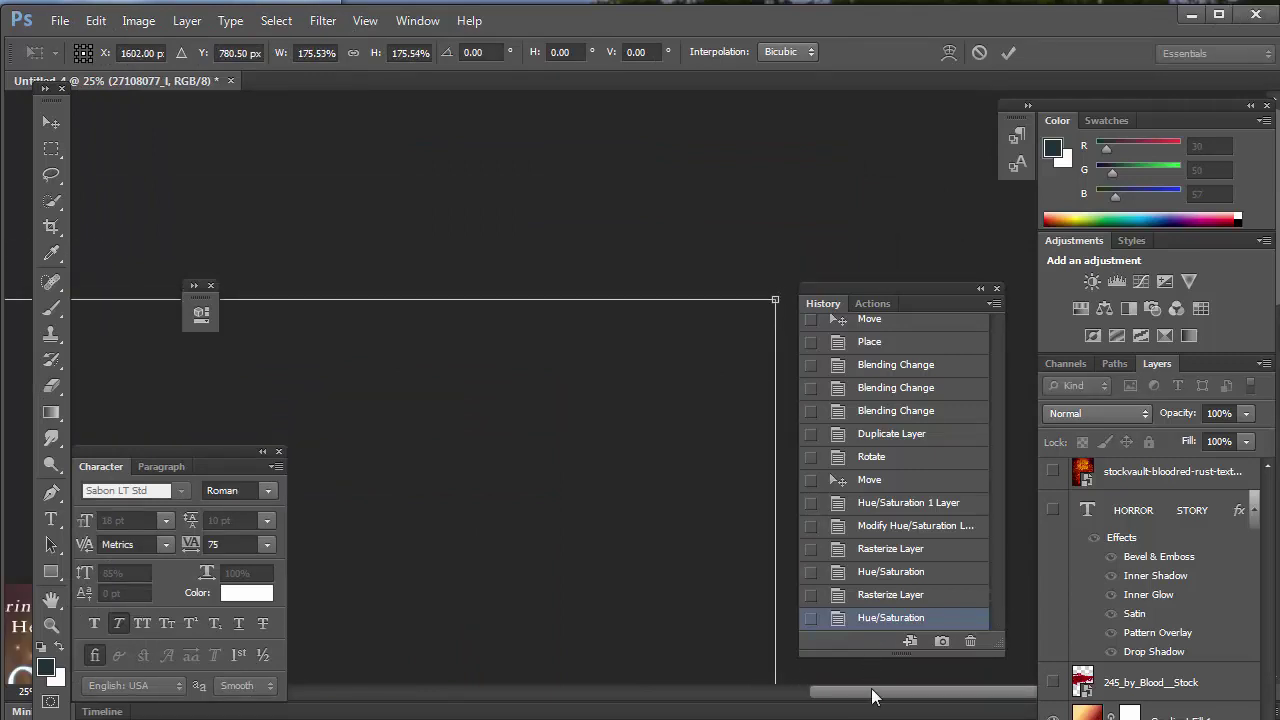
{"action": "left_click_drag", "start_coordinate": [871, 690], "coordinate": [643, 697]}
{"action": "key", "text": "e"}
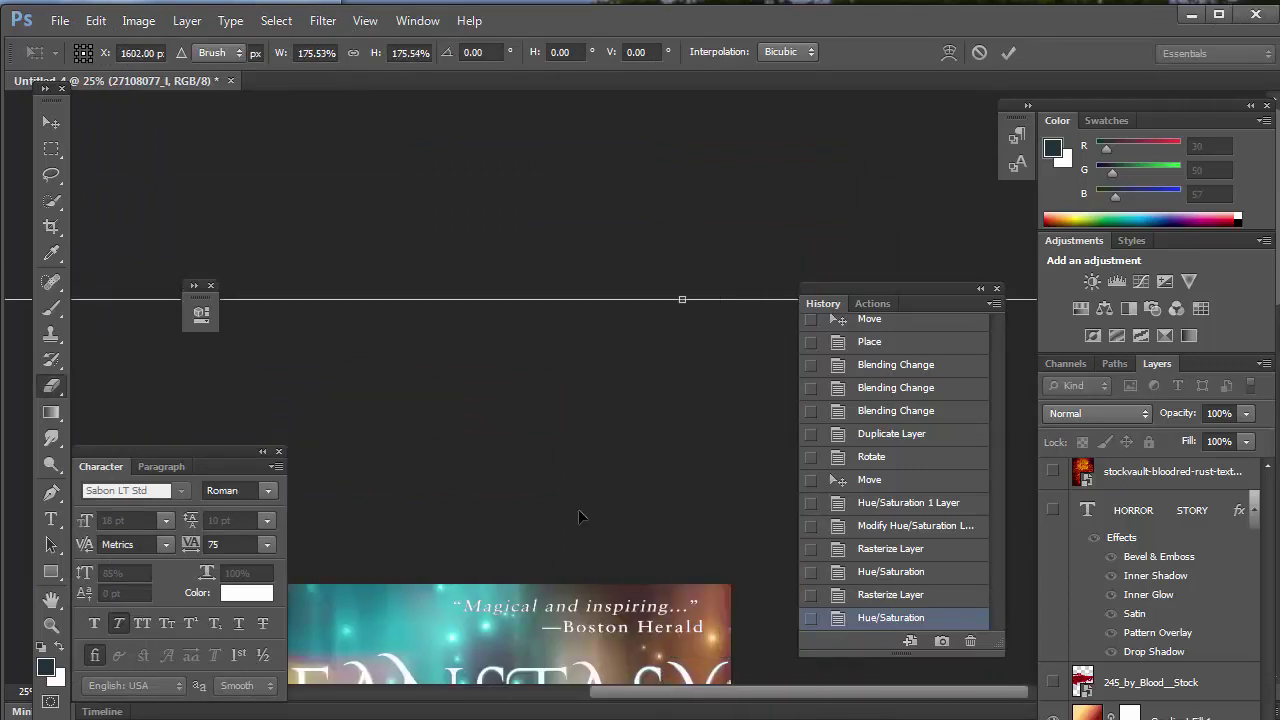
{"action": "left_click", "coordinate": [49, 122]}
- Drag the scaled photo into a new position with the Move tool and zoom out to view the whole cover
{"action": "scroll", "coordinate": [594, 366], "scroll_direction": "down", "scroll_amount": 8}
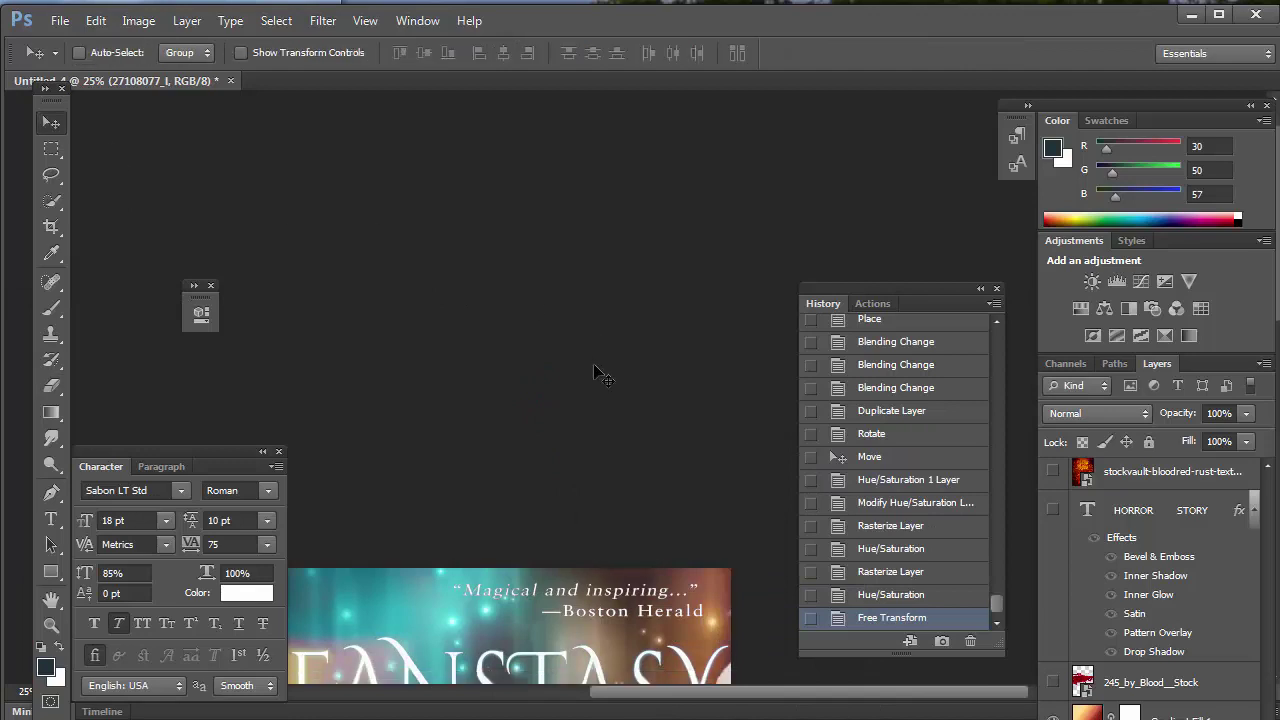
{"action": "left_click_drag", "start_coordinate": [634, 397], "coordinate": [484, 622]}
{"action": "scroll", "coordinate": [609, 409], "scroll_direction": "down", "scroll_amount": 10}
{"action": "left_click_drag", "start_coordinate": [540, 335], "coordinate": [358, 340]}
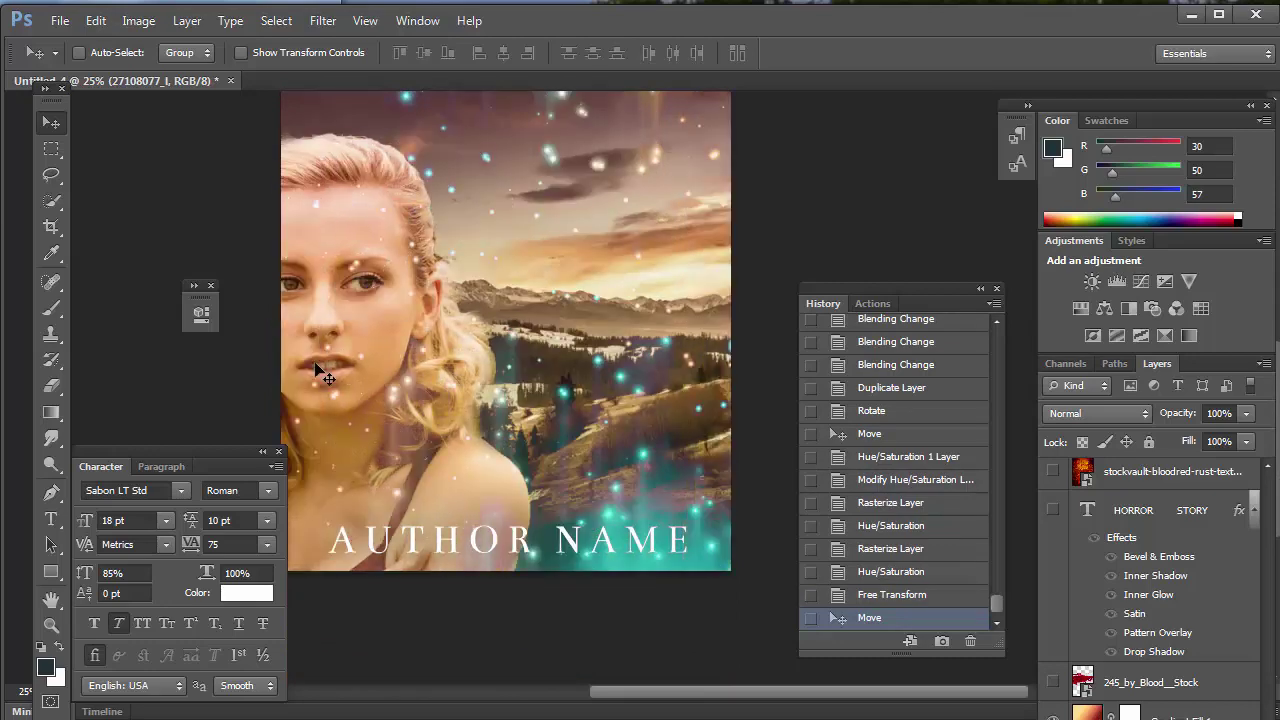
{"action": "left_click", "coordinate": [365, 21]}
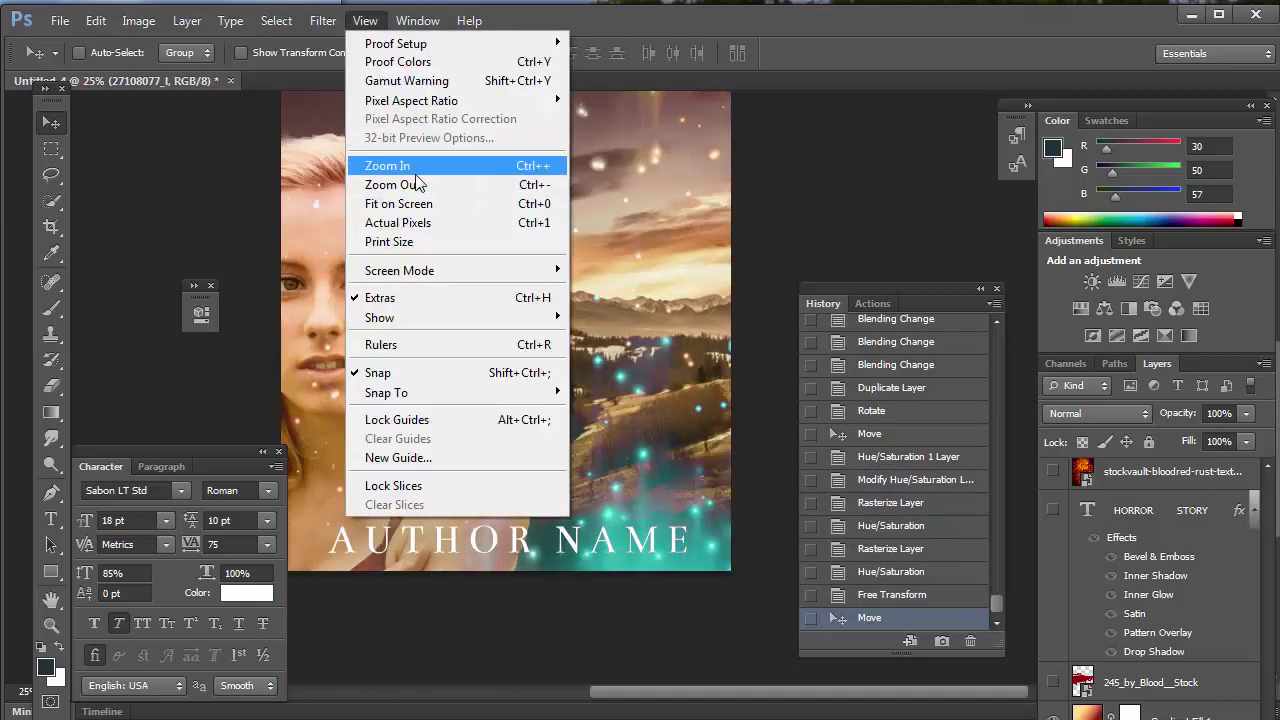
{"action": "left_click", "coordinate": [400, 164]}
{"action": "left_click", "coordinate": [364, 26]}
{"action": "left_click", "coordinate": [364, 26]}
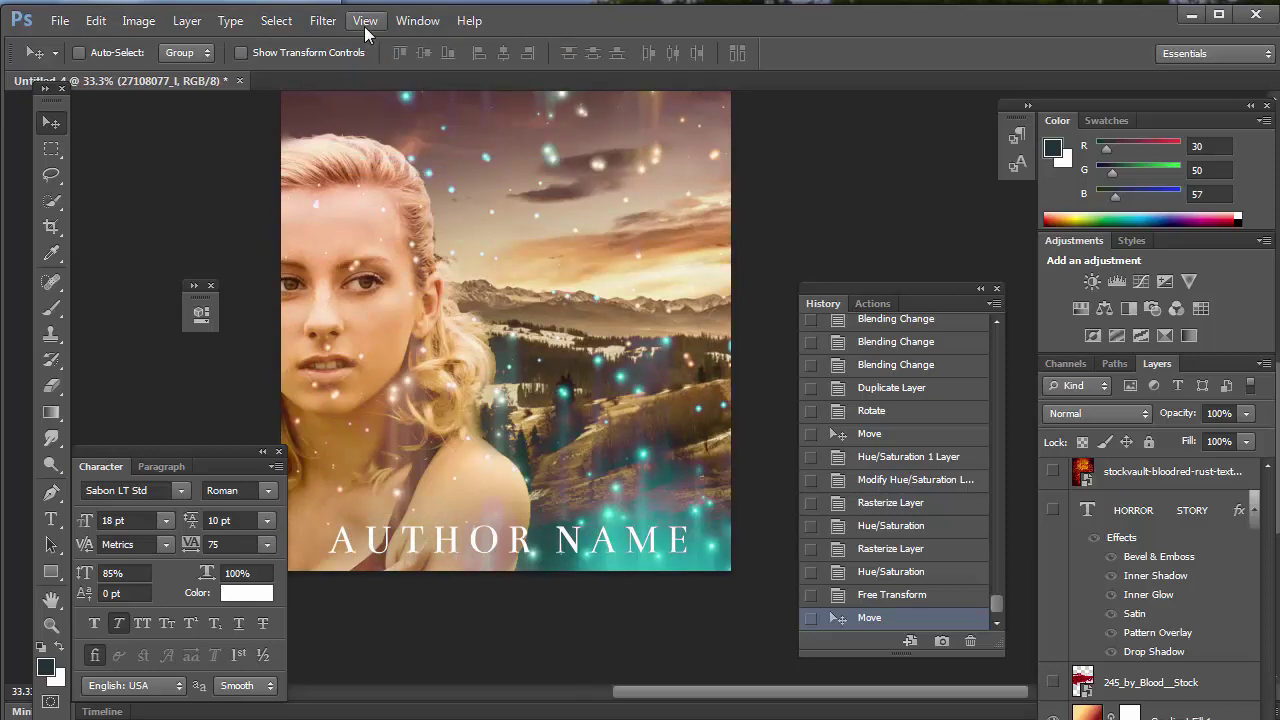
{"action": "left_click", "coordinate": [364, 26]}
{"action": "left_click", "coordinate": [391, 188]}
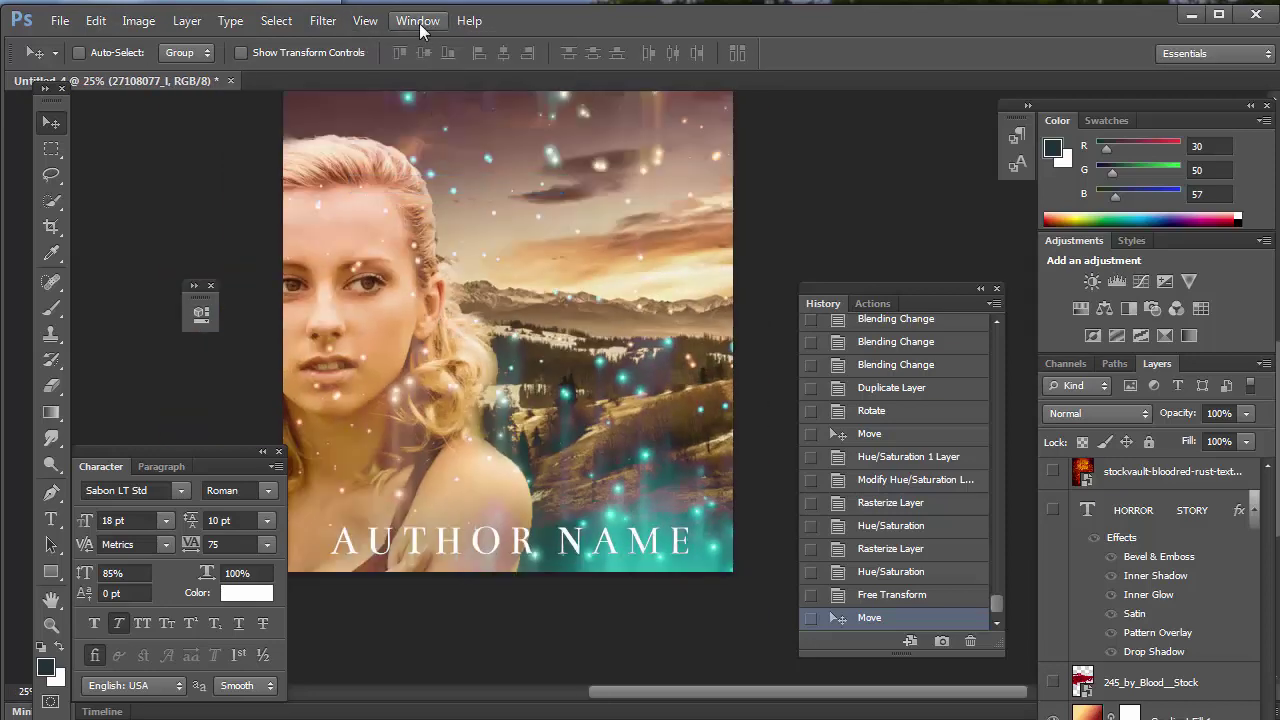
{"action": "left_click", "coordinate": [370, 21]}
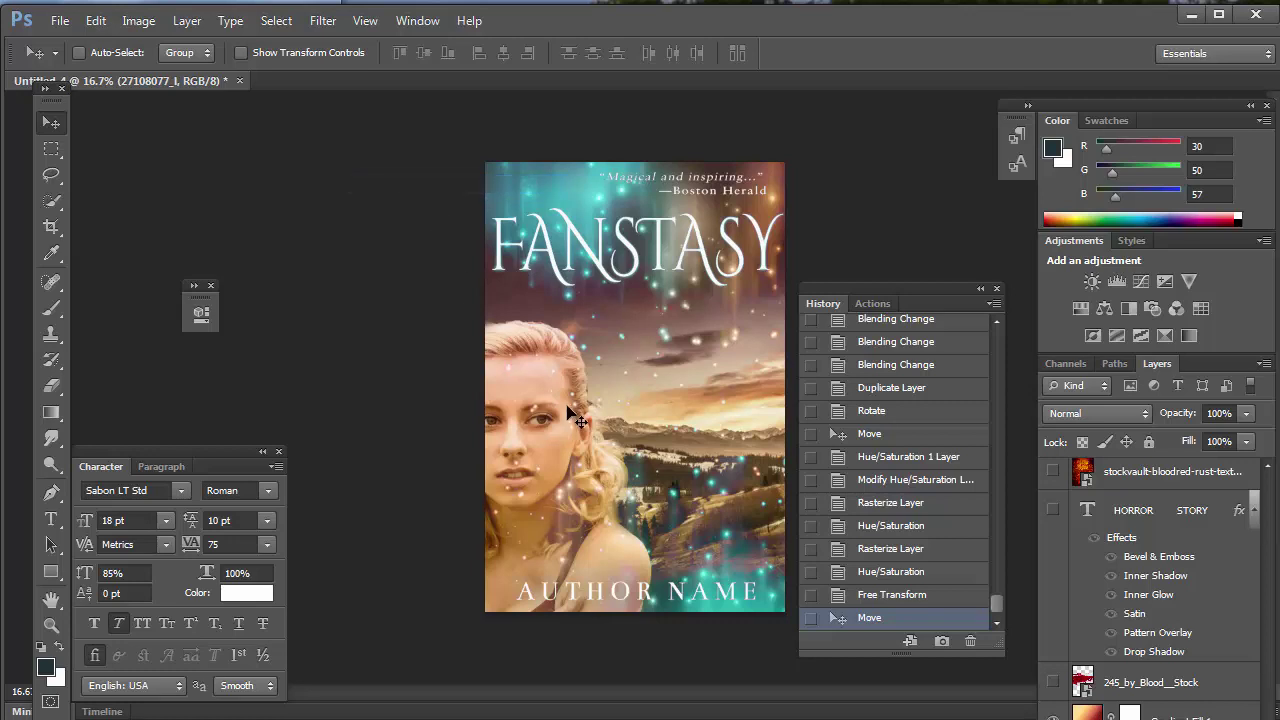
- Drag the woman's photo back to the cover's centre and zoom in to 33.3% on her face
{"action": "left_click_drag", "start_coordinate": [560, 448], "coordinate": [690, 415]}
{"action": "left_click_drag", "start_coordinate": [520, 430], "coordinate": [549, 478]}
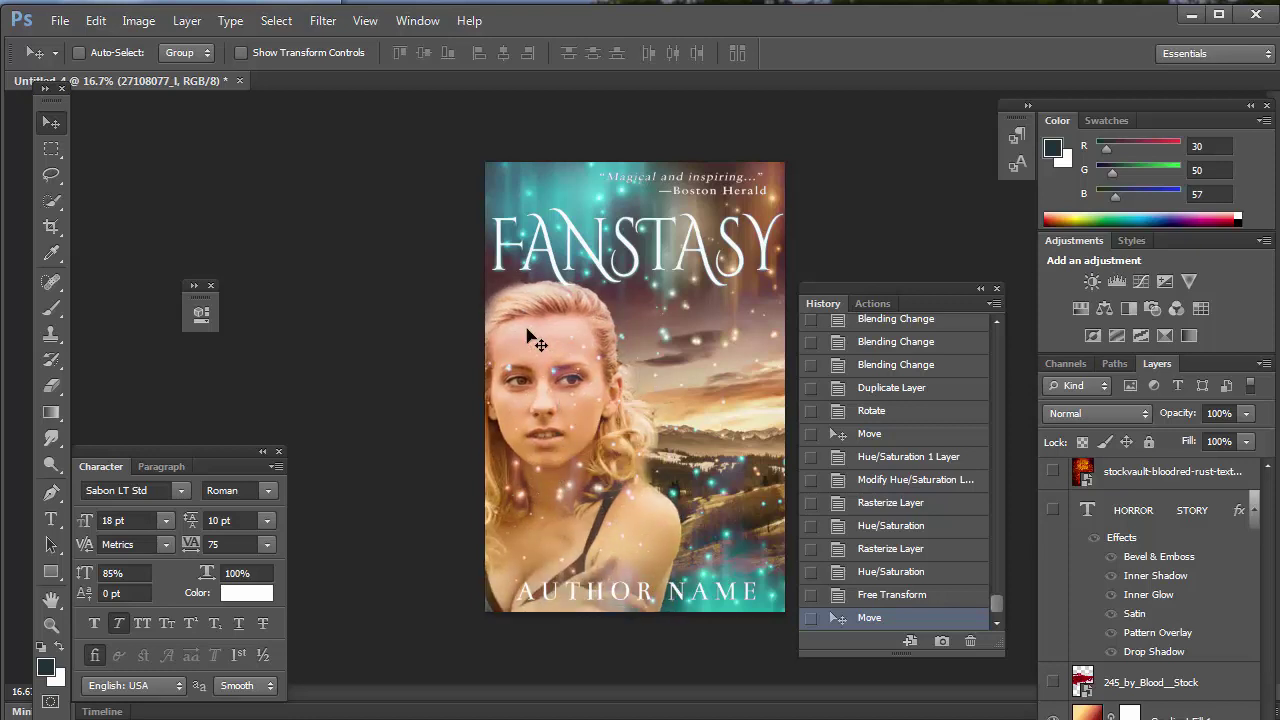
{"action": "left_click", "coordinate": [365, 20]}
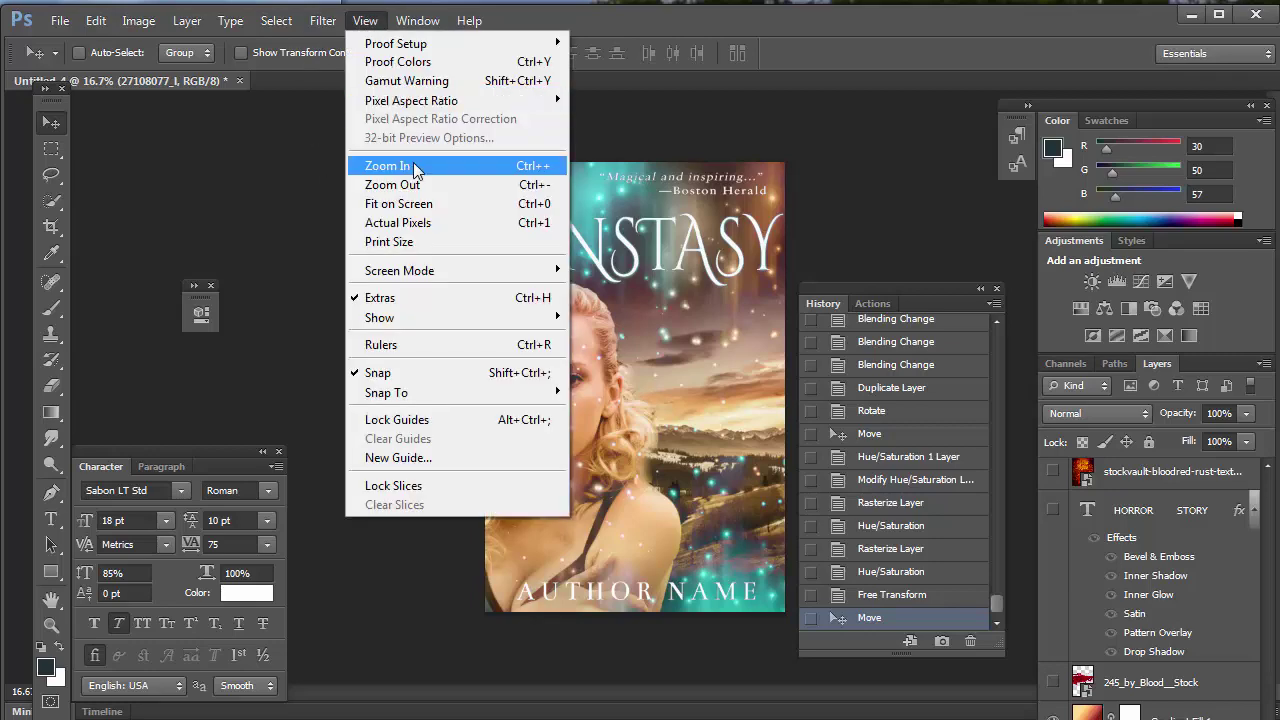
{"action": "left_click", "coordinate": [362, 160]}
{"action": "left_click", "coordinate": [365, 20]}
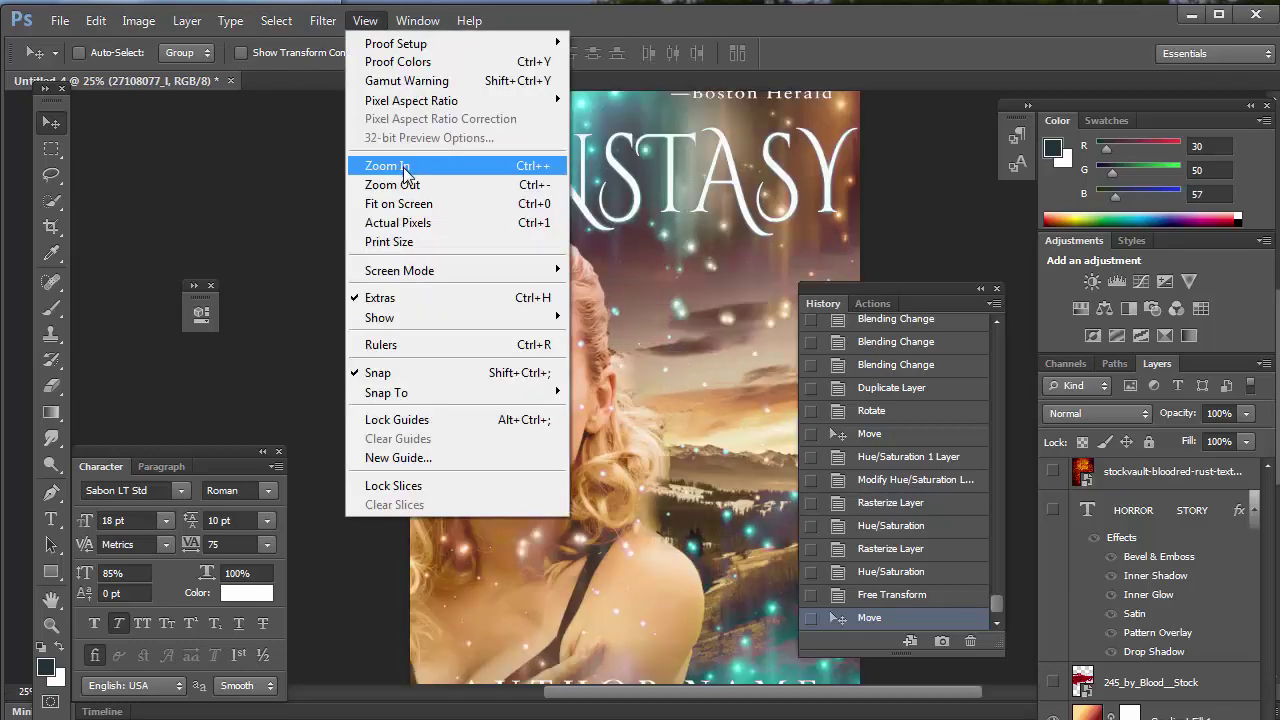
{"action": "left_click", "coordinate": [400, 165]}
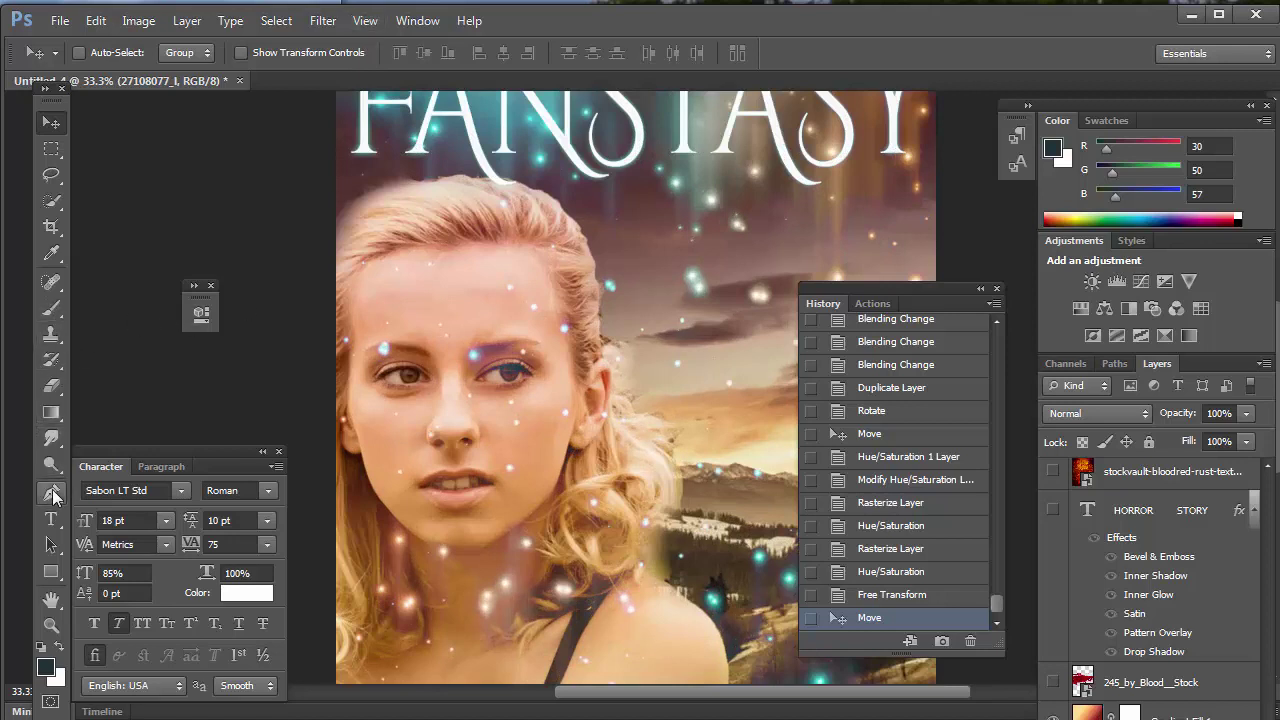
{"action": "key", "text": "p"}
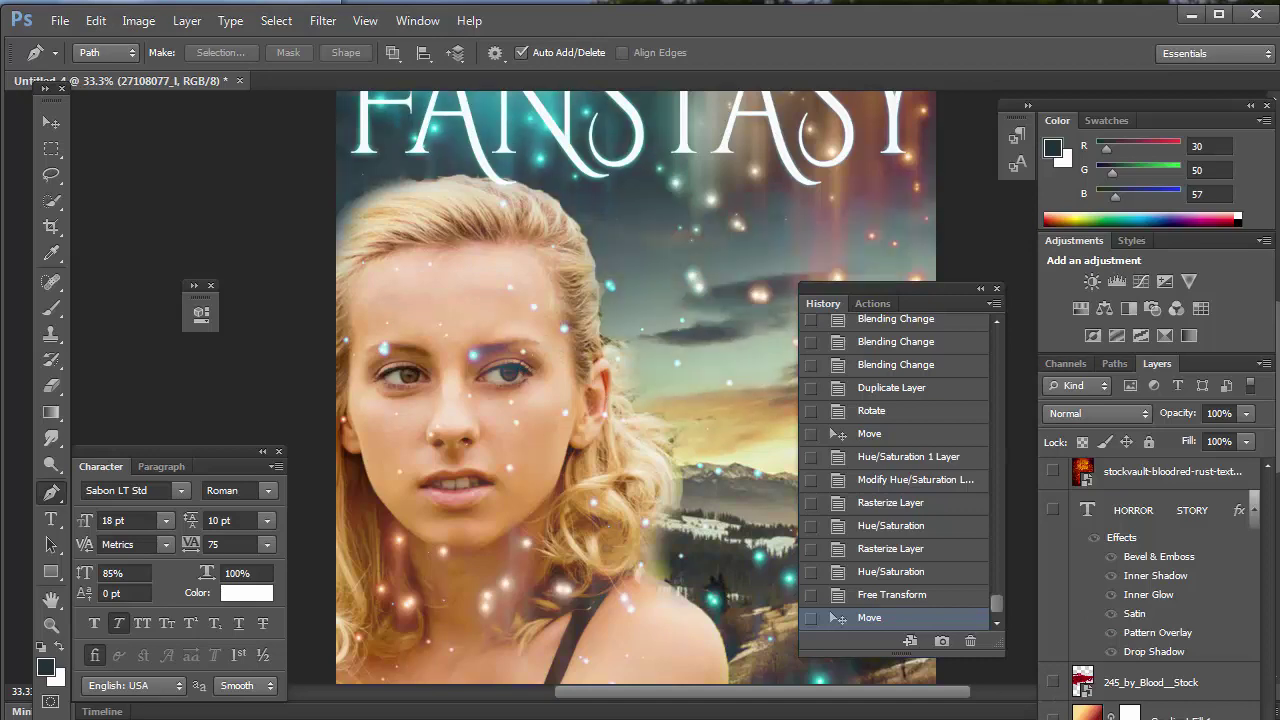
- Trace a closed Pen path around the woman's right-hand eye
{"action": "left_click", "coordinate": [365, 21]}
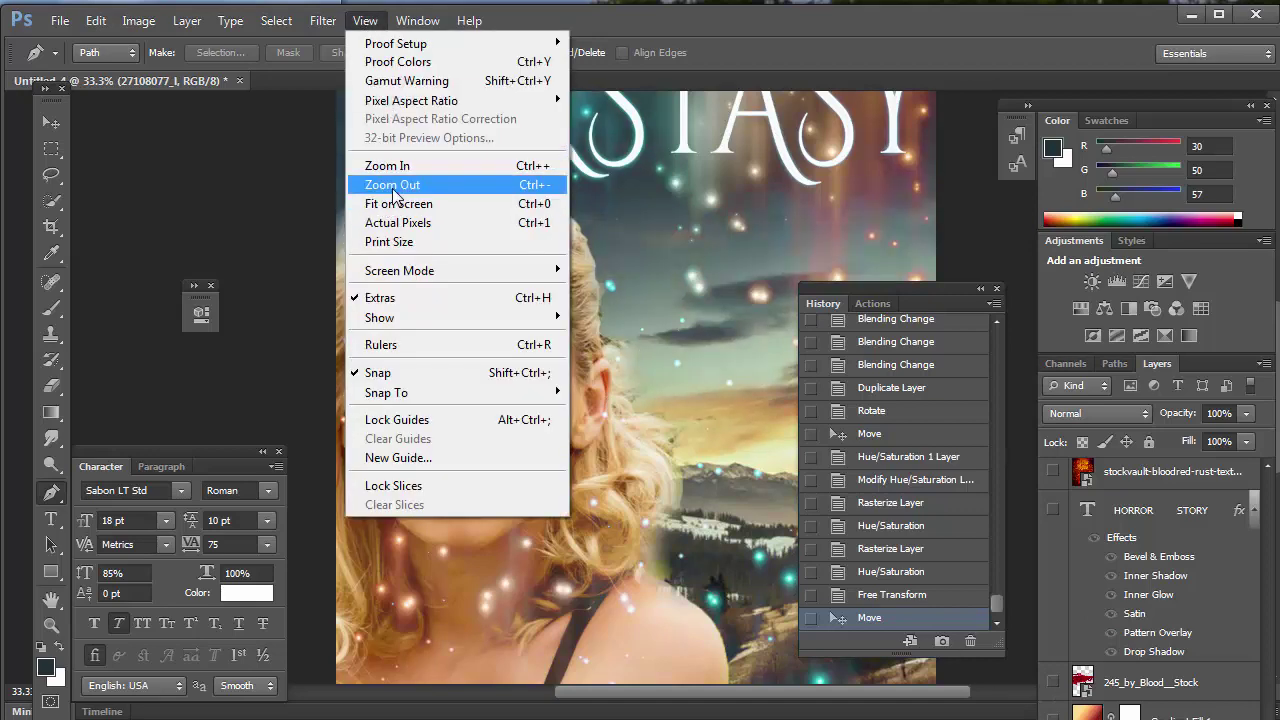
{"action": "left_click", "coordinate": [387, 166]}
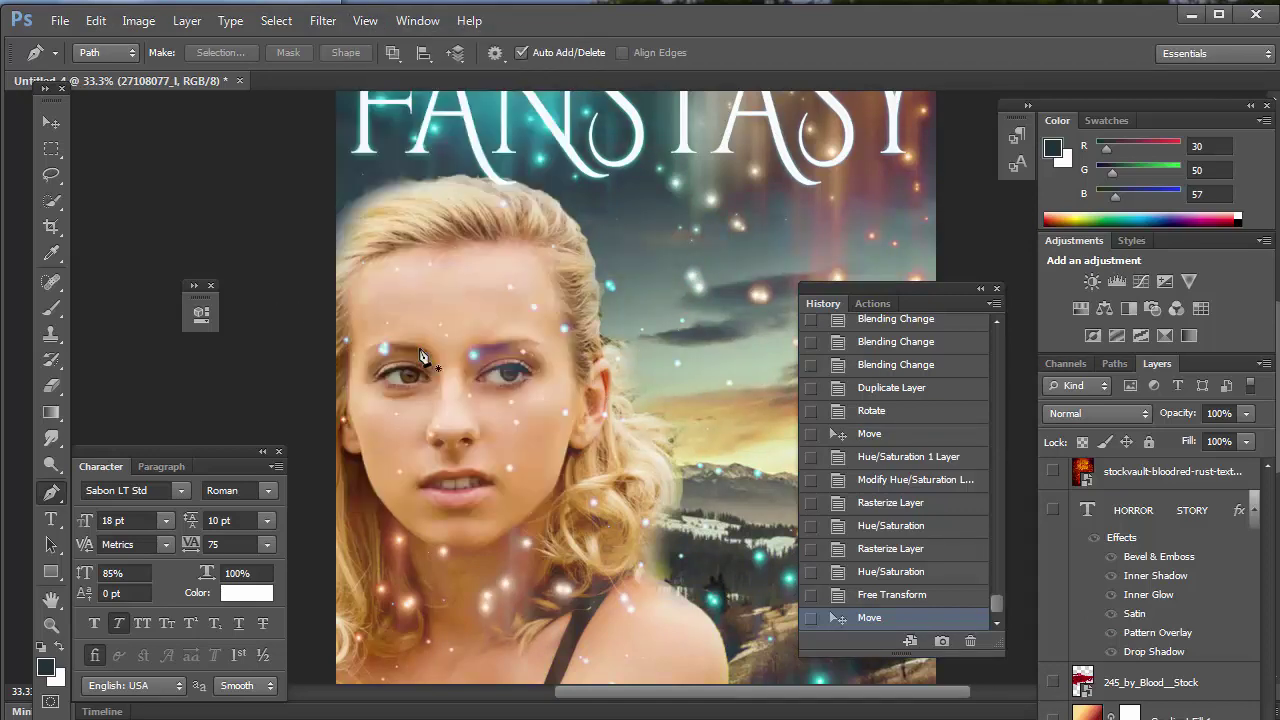
{"action": "left_click", "coordinate": [518, 375]}
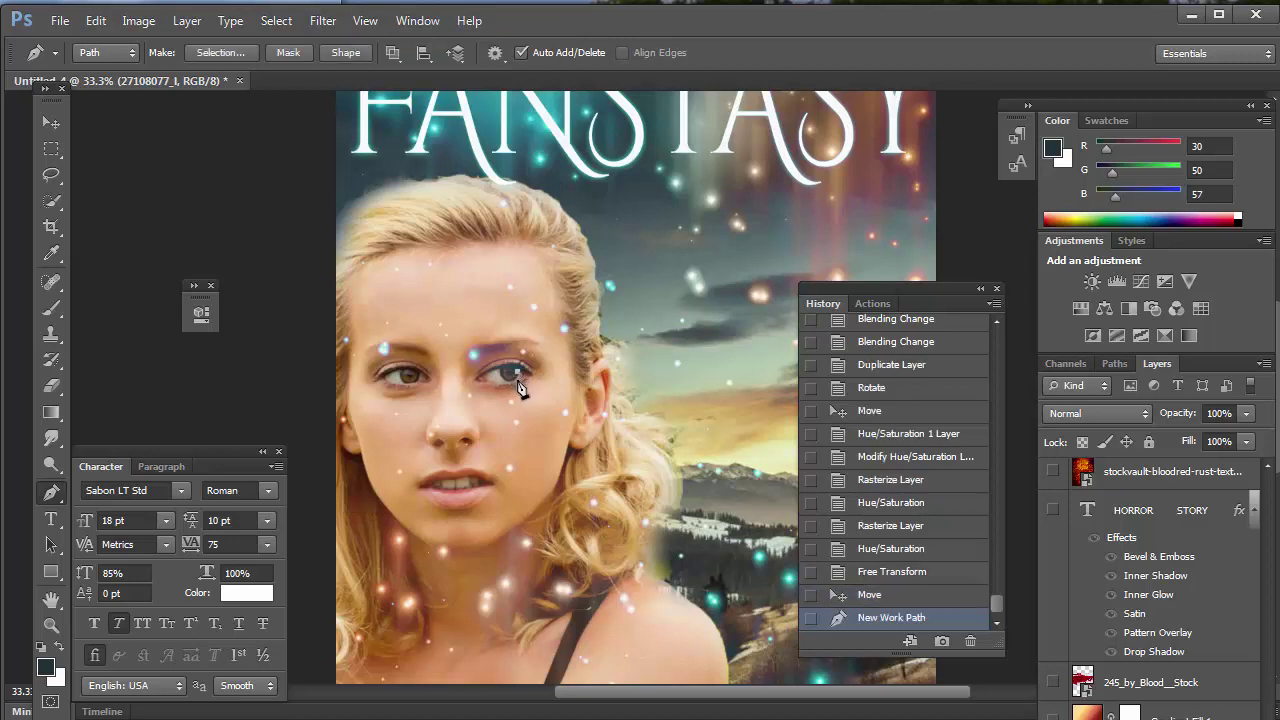
{"action": "left_click", "coordinate": [514, 388]}
{"action": "left_click", "coordinate": [511, 391]}
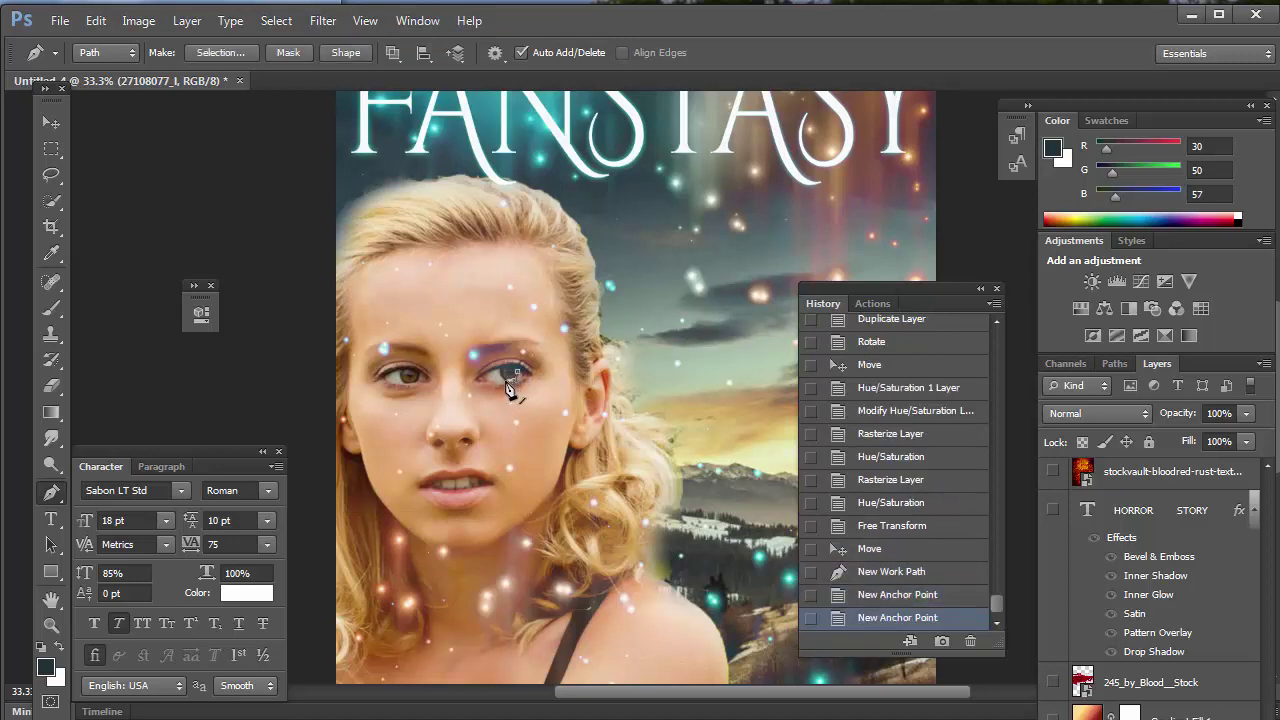
{"action": "left_click", "coordinate": [508, 385]}
{"action": "left_click", "coordinate": [504, 380]}
{"action": "left_click", "coordinate": [508, 374]}
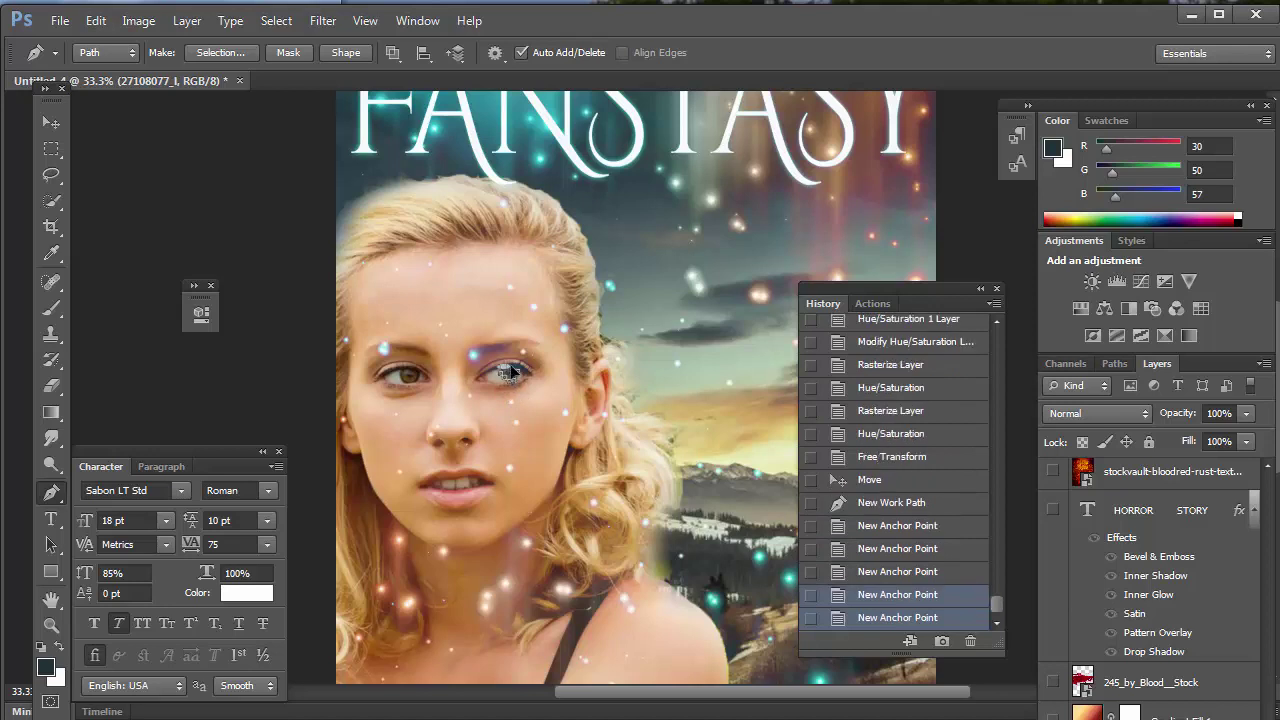
{"action": "left_click", "coordinate": [518, 373]}
{"action": "left_click", "coordinate": [519, 374]}
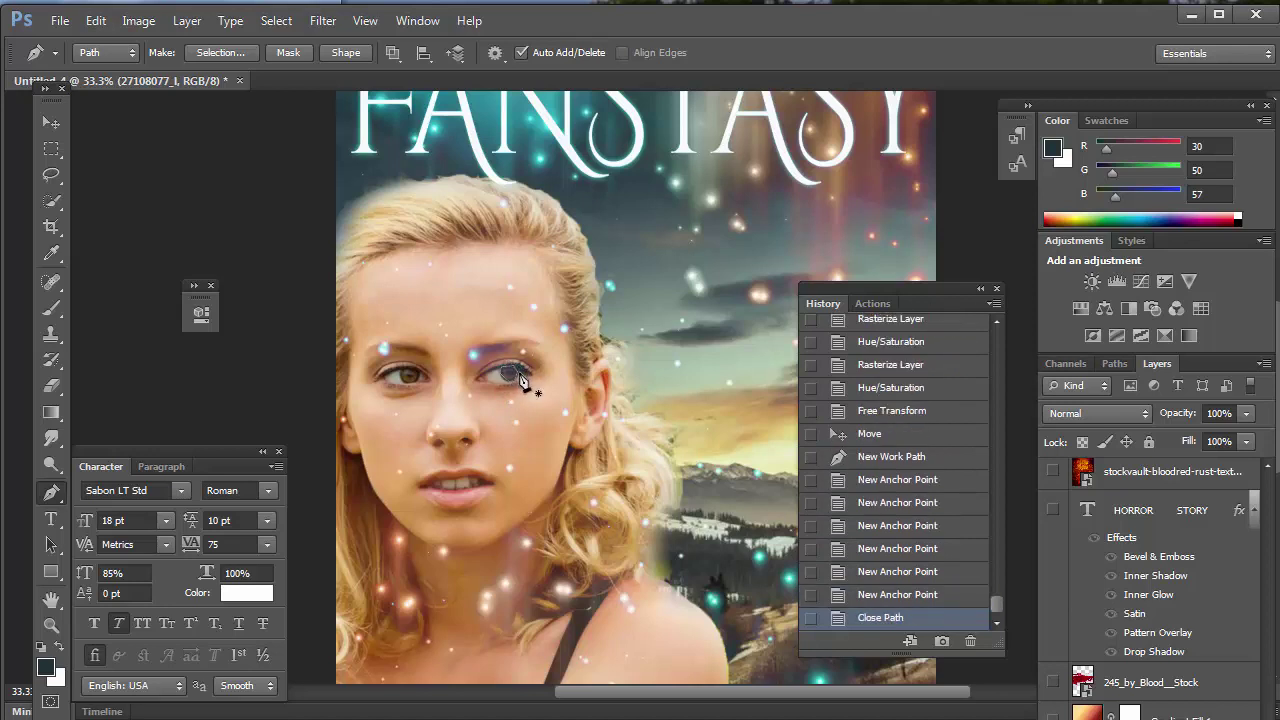
- Make a selection from the eye path with feather 0
{"action": "key", "text": "ctrl+v"}
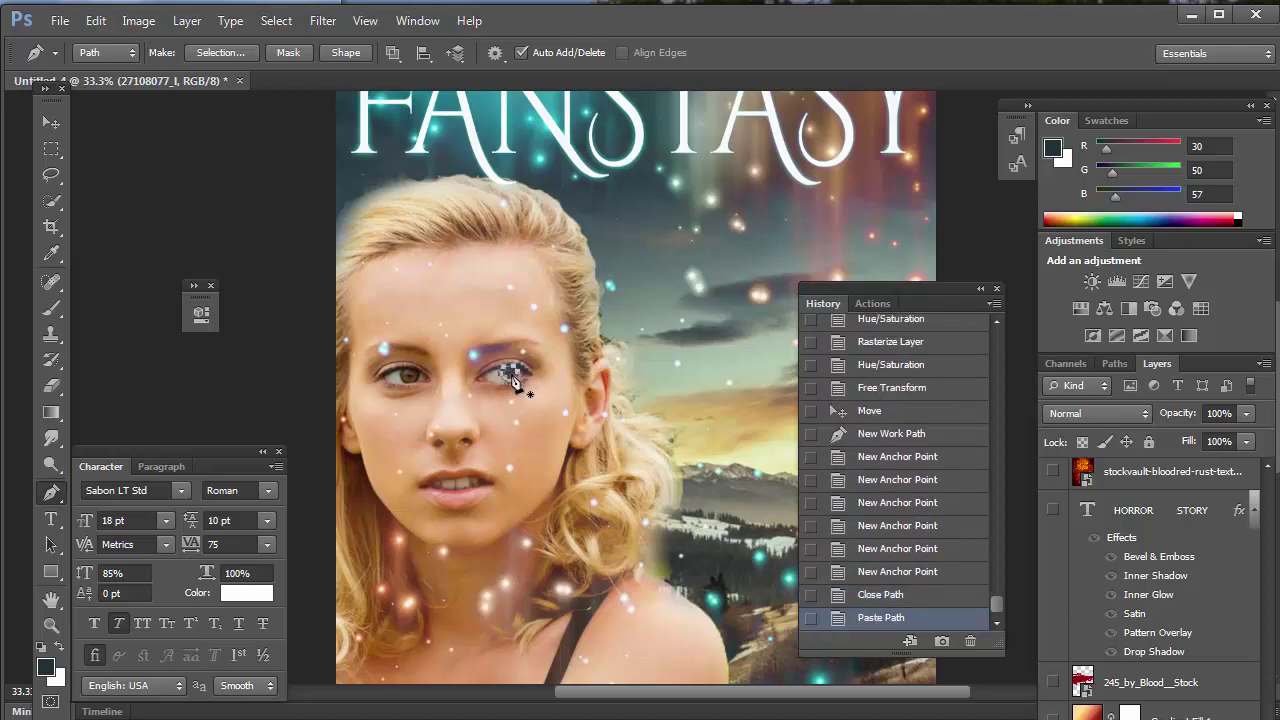
{"action": "right_click", "coordinate": [511, 377]}
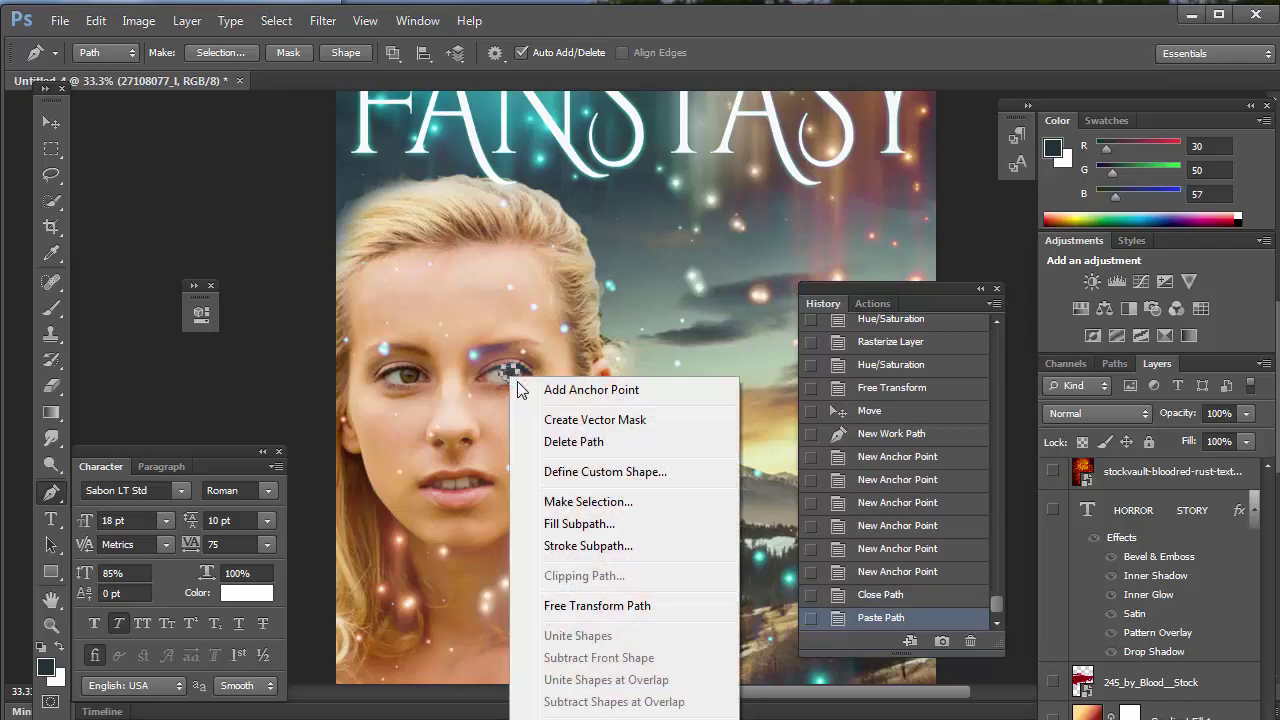
{"action": "left_click", "coordinate": [588, 502]}
{"action": "left_click", "coordinate": [470, 157]}
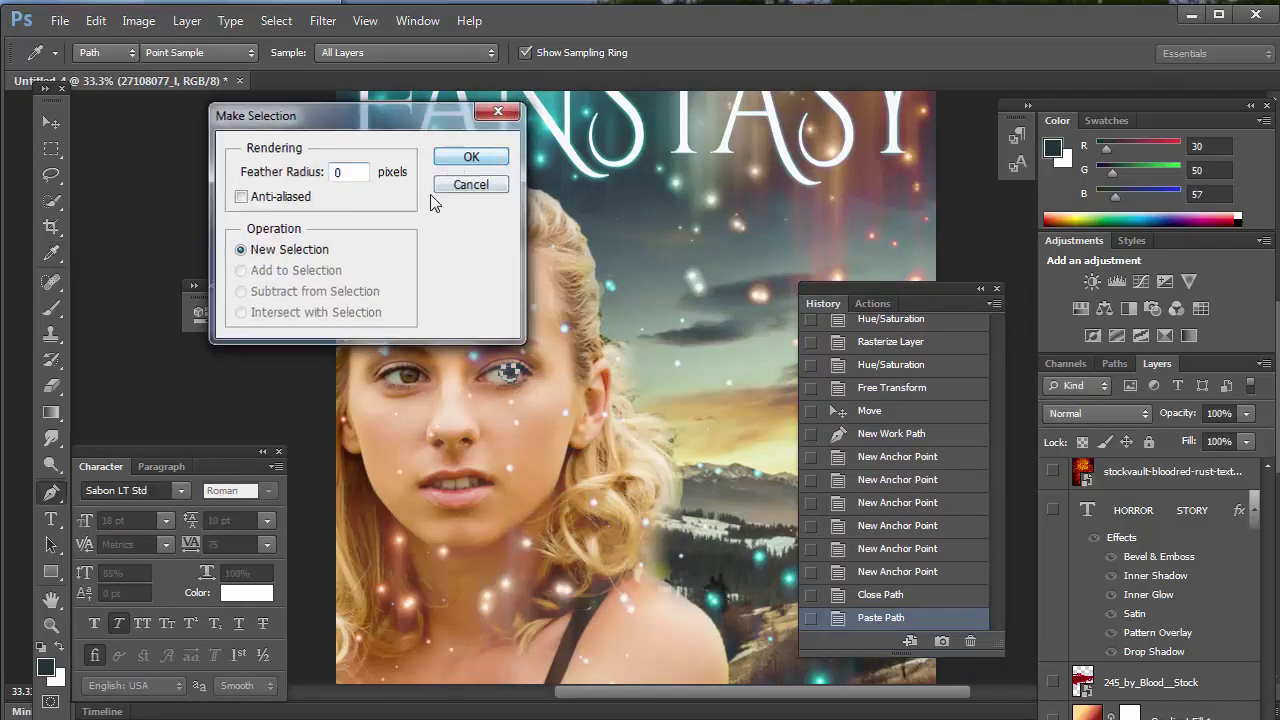
- Delete the extra pasted copy of the eye path
{"action": "key", "text": "ctrl+v"}
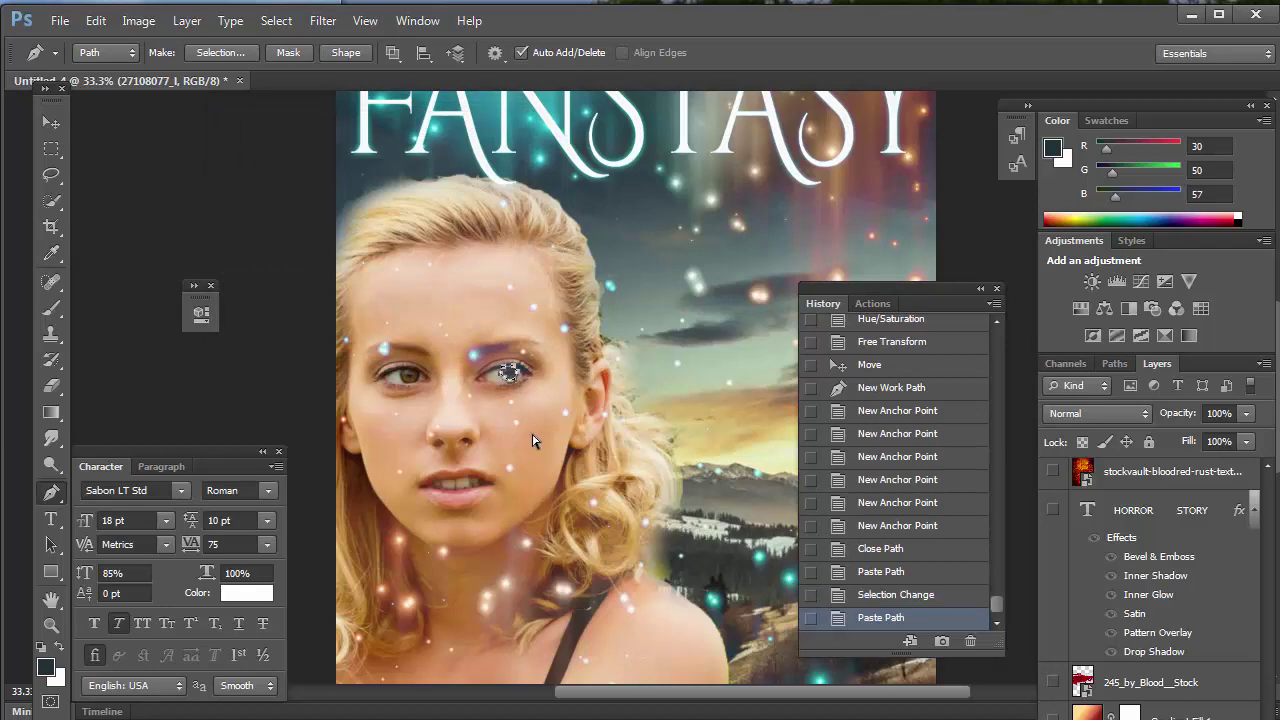
{"action": "key", "text": "ctrl+v"}
{"action": "right_click", "coordinate": [512, 375]}
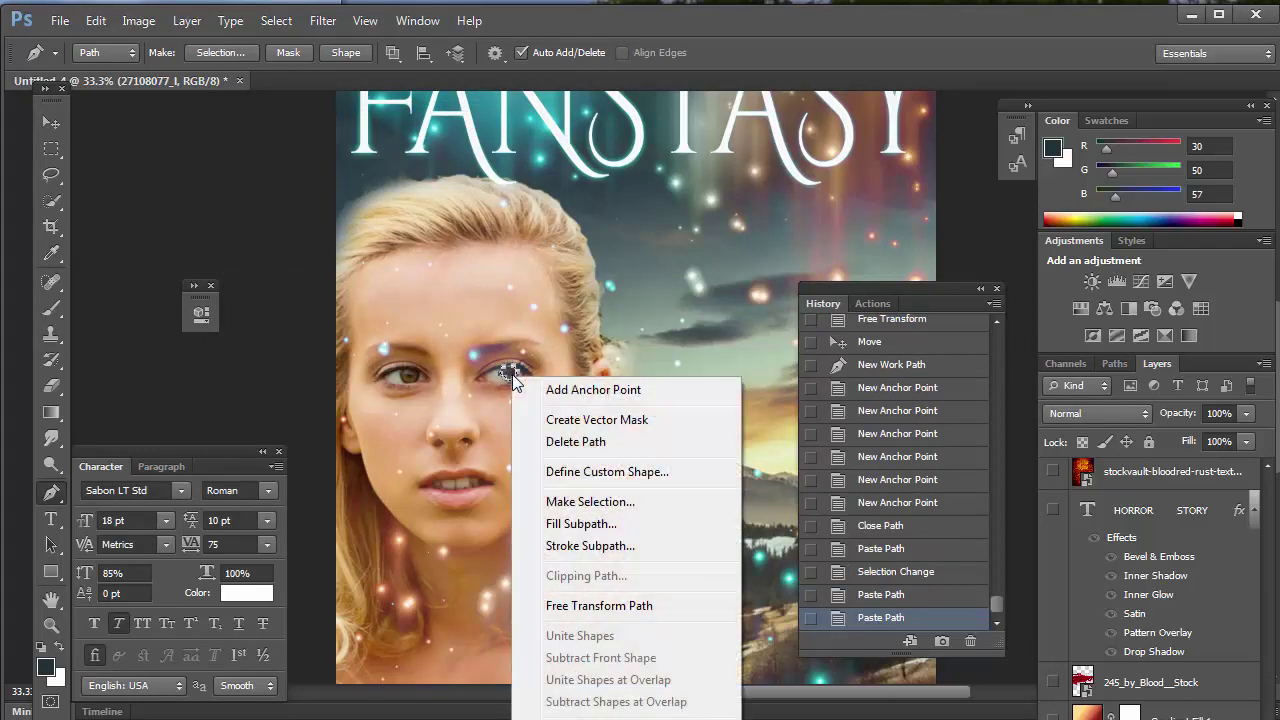
{"action": "left_click", "coordinate": [588, 443]}
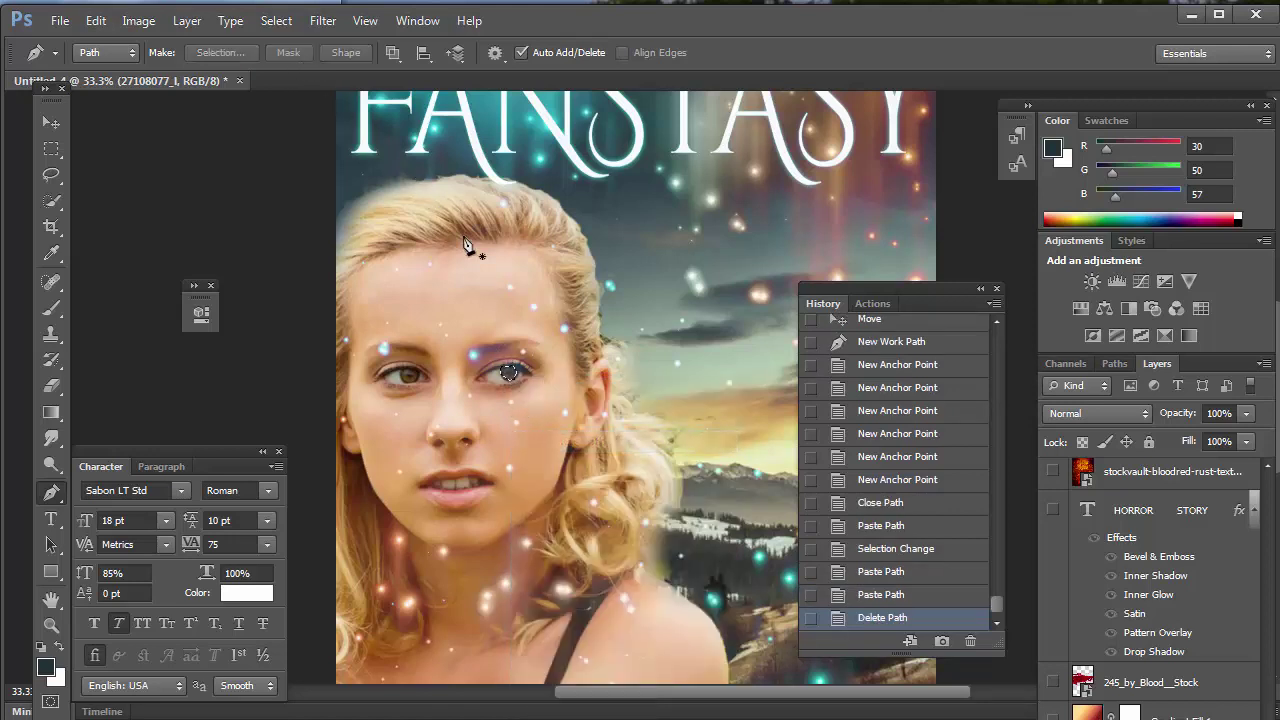
{"action": "right_click", "coordinate": [510, 377]}
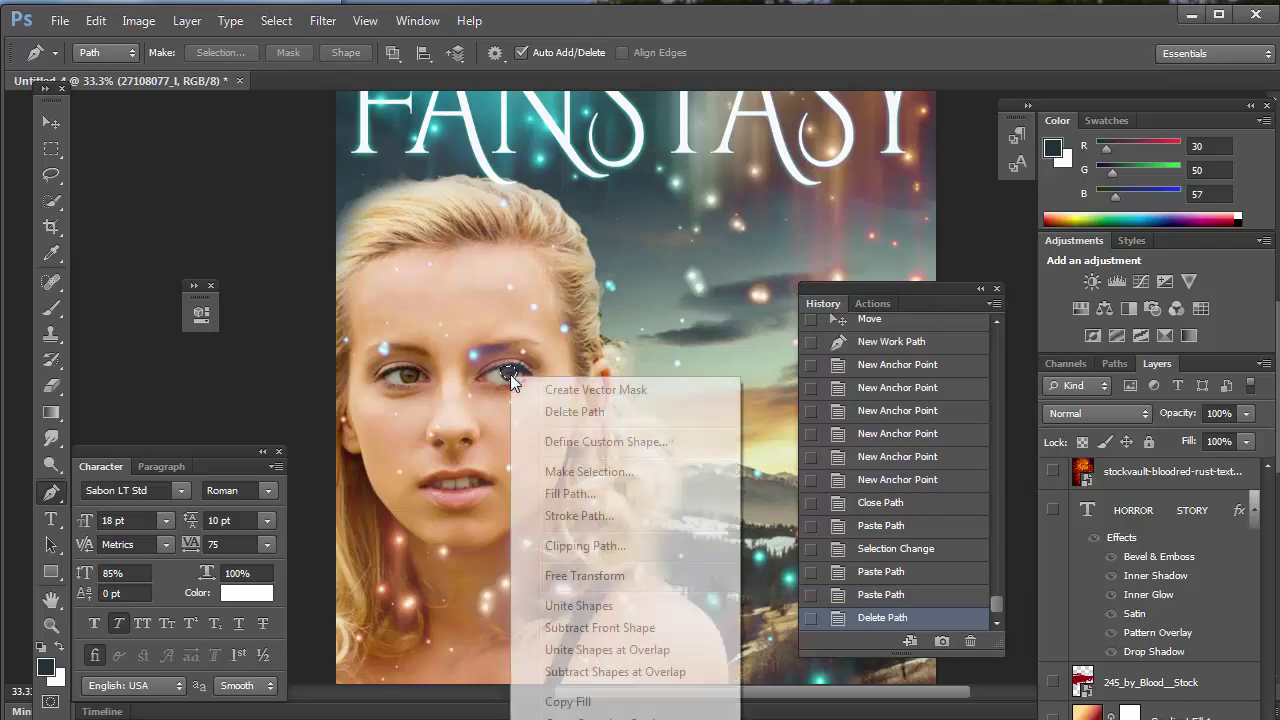
- Zoom to 50%, delete the stray work path, and paste the copied iris as Layer 1
{"action": "left_click", "coordinate": [52, 122]}
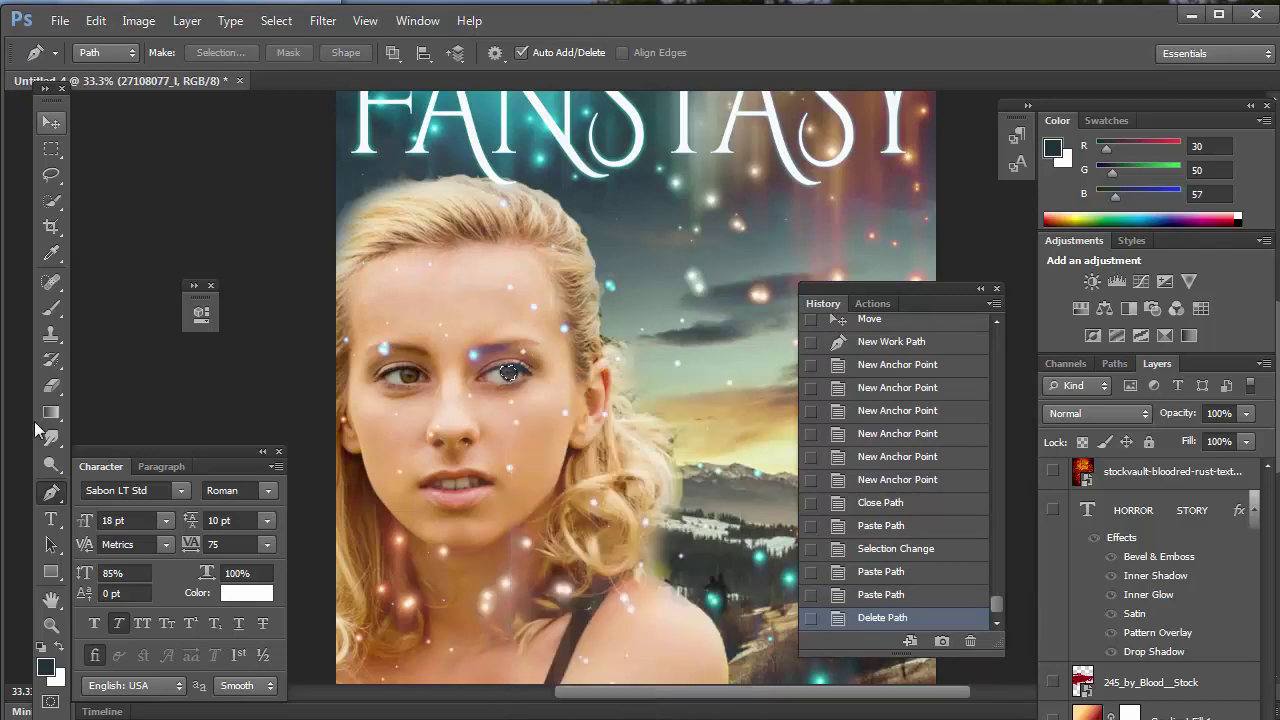
{"action": "right_click", "coordinate": [441, 337]}
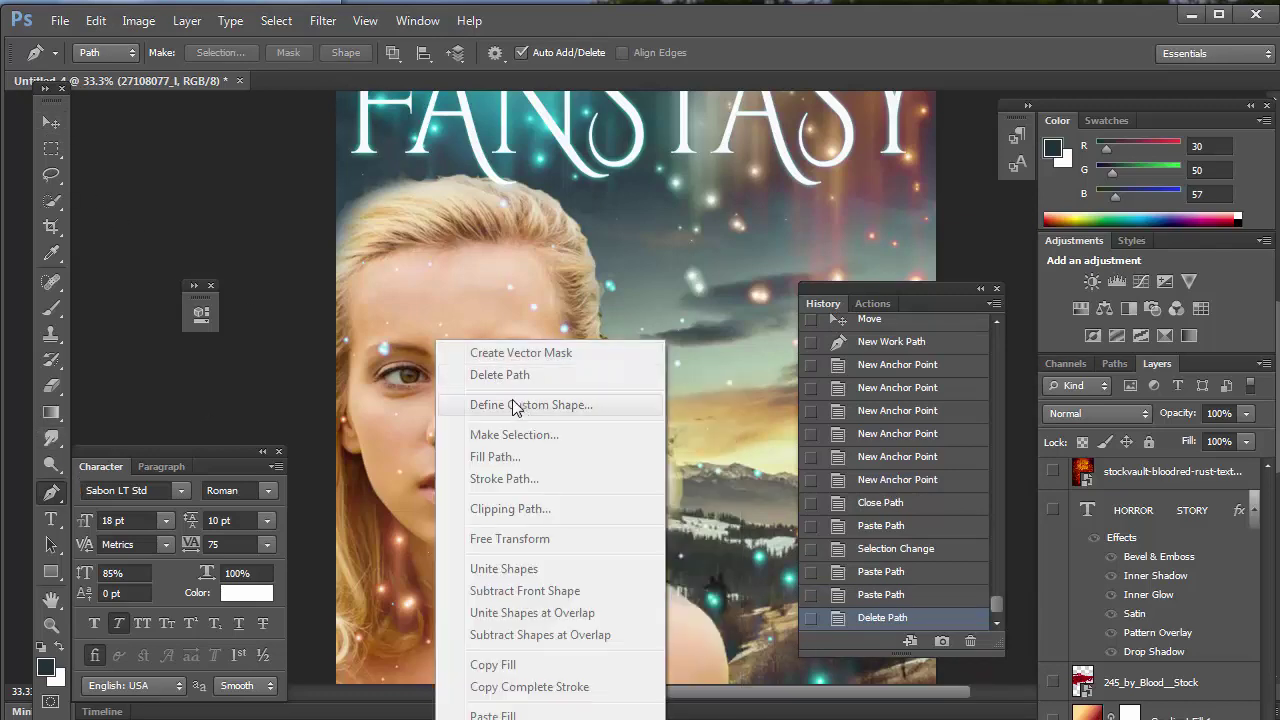
{"action": "left_click", "coordinate": [358, 31]}
{"action": "left_click", "coordinate": [366, 21]}
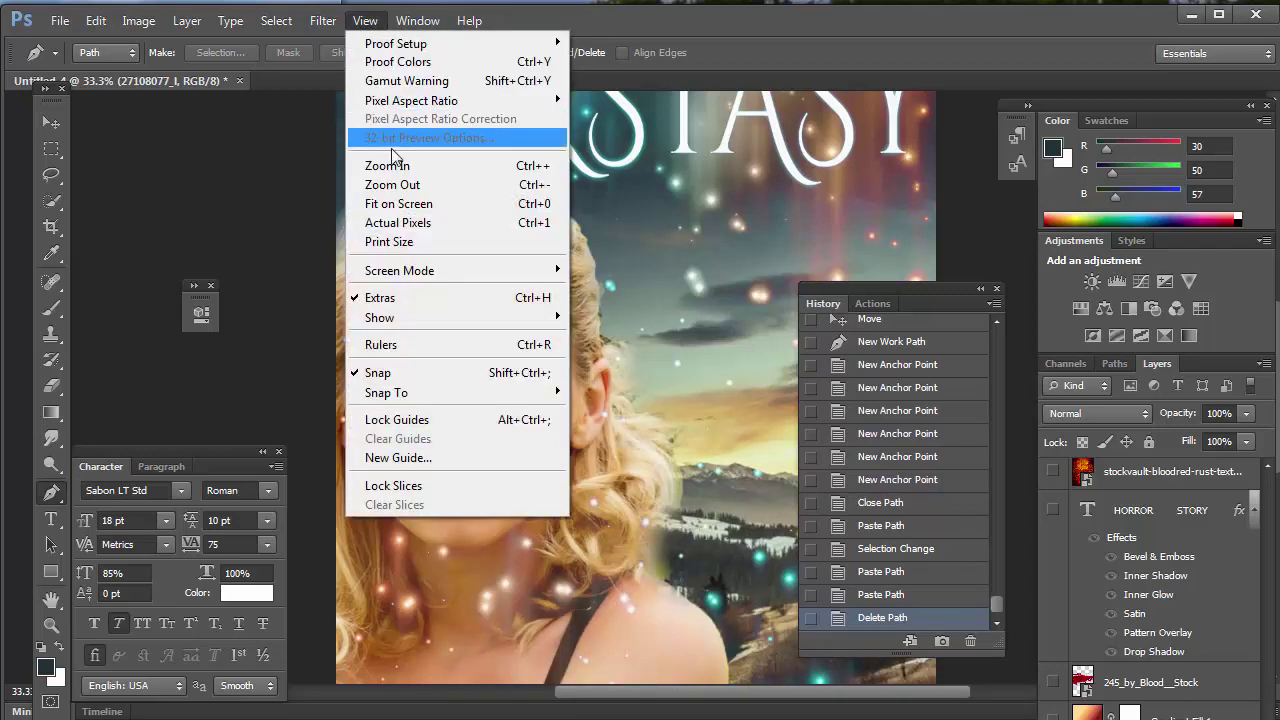
{"action": "left_click", "coordinate": [395, 163]}
{"action": "left_click", "coordinate": [452, 371]}
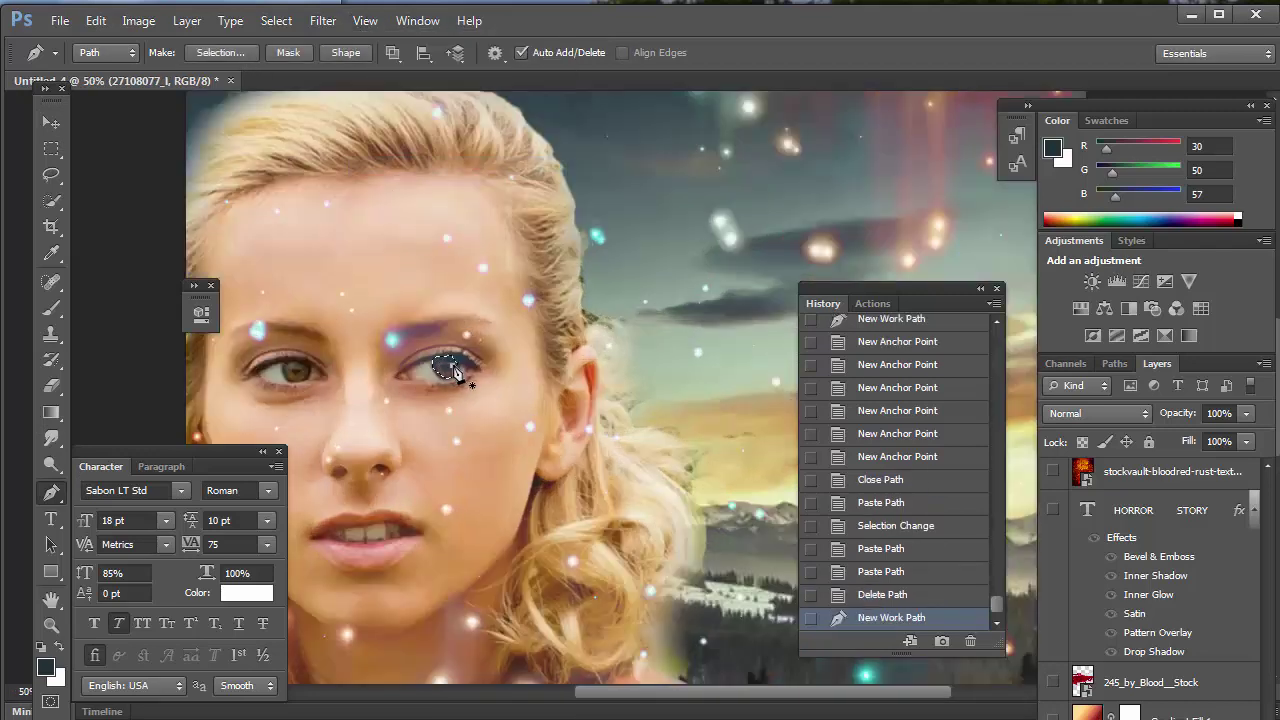
{"action": "right_click", "coordinate": [449, 367]}
{"action": "left_click", "coordinate": [512, 433]}
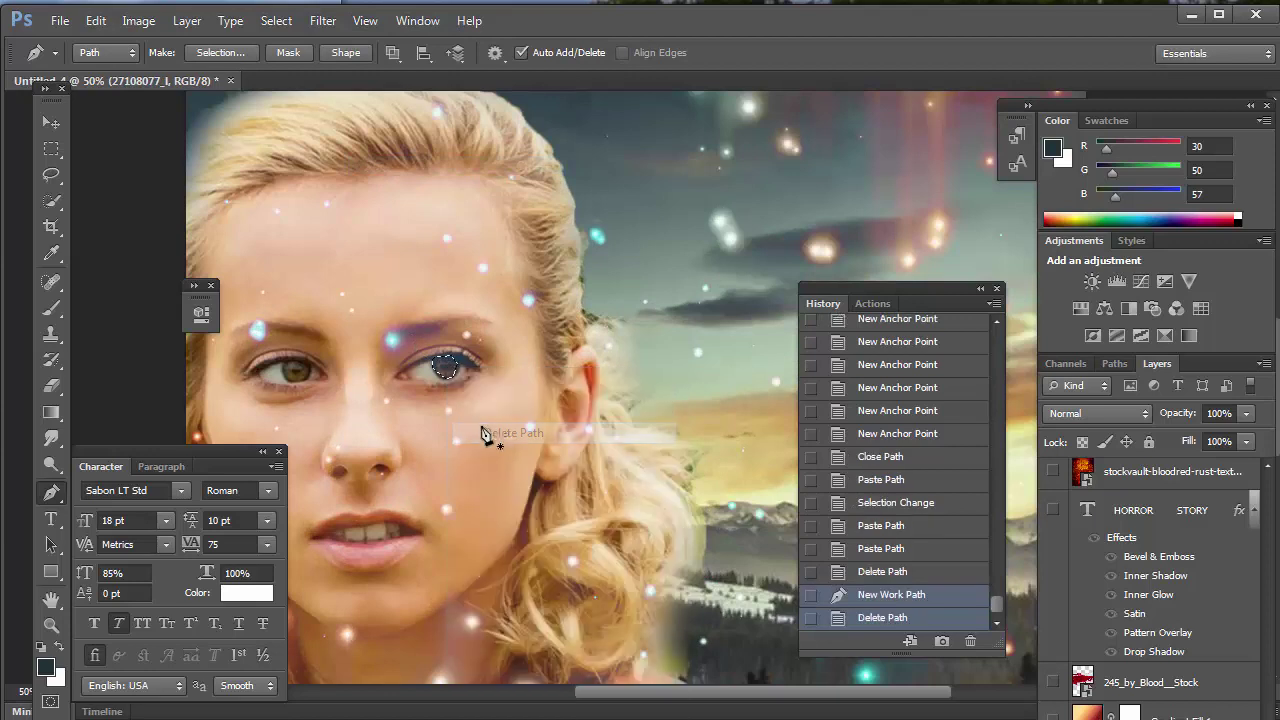
{"action": "key", "text": "ctrl+v"}
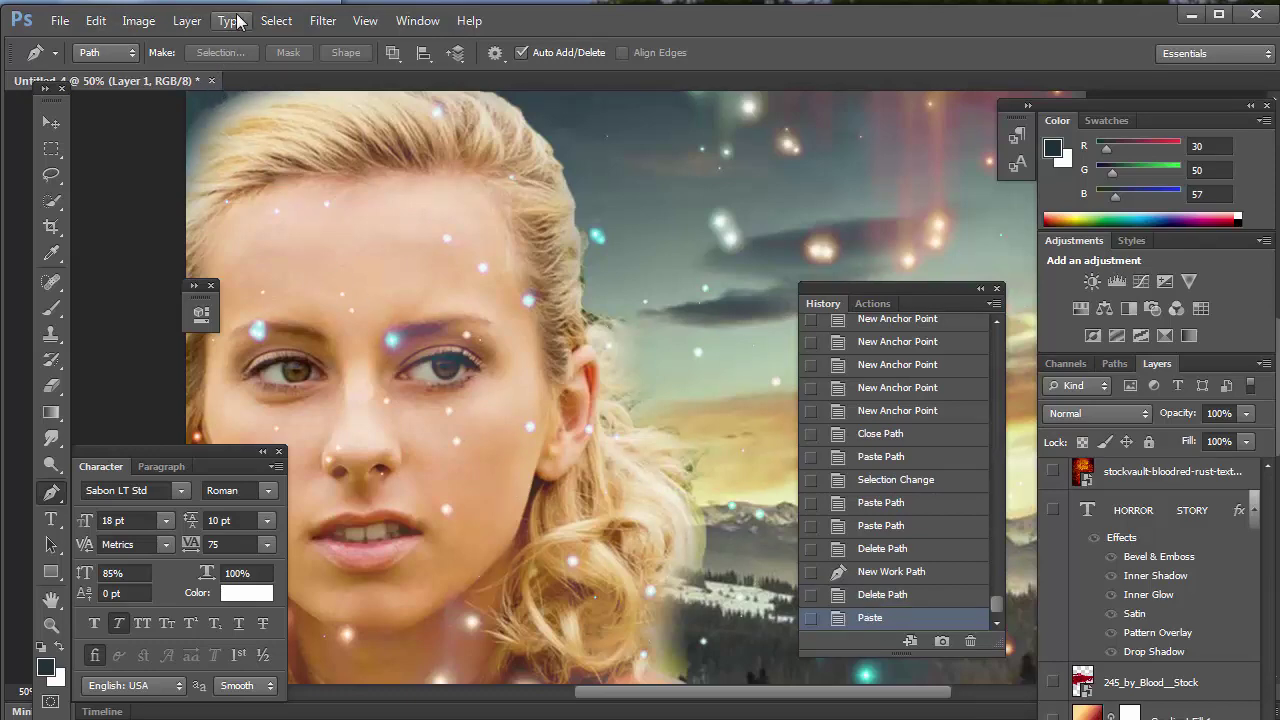
- Give Layer 1 a Light blue to white Gradient Overlay using the Overlay blend mode
{"action": "left_click", "coordinate": [186, 20]}
{"action": "mouse_move", "coordinate": [360, 130]}
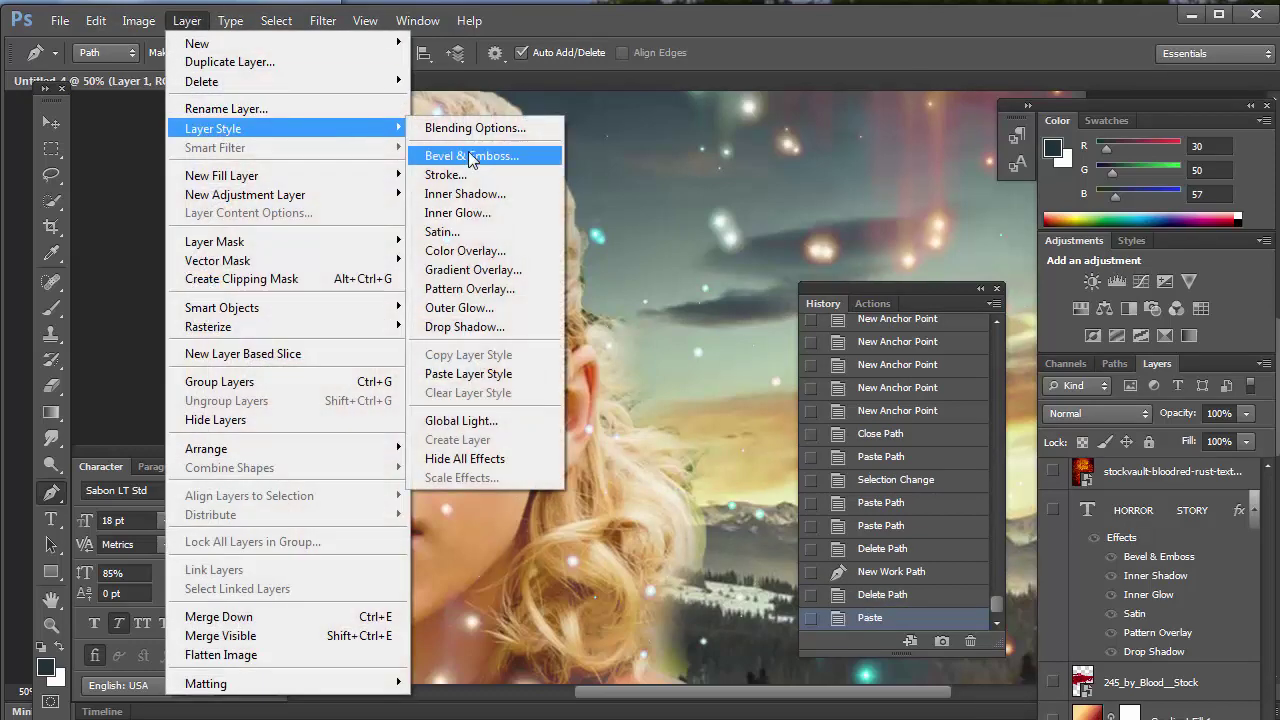
{"action": "left_click", "coordinate": [472, 269]}
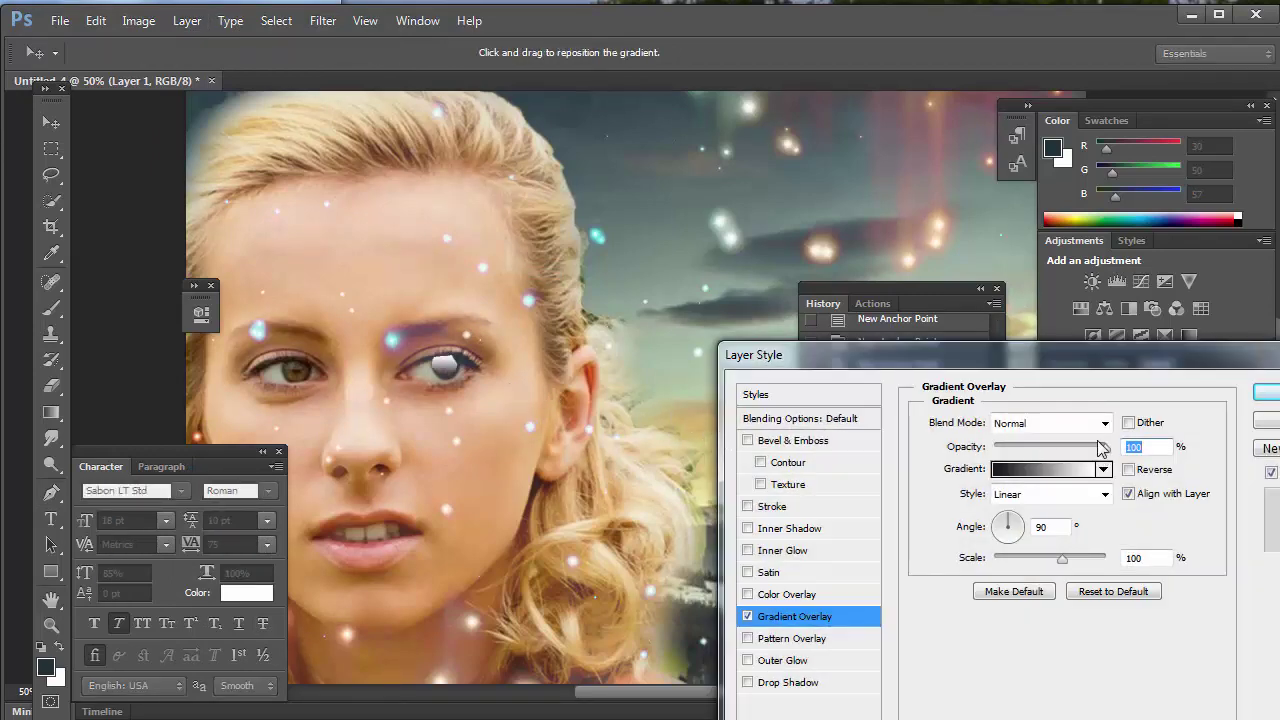
{"action": "left_click", "coordinate": [1083, 470]}
{"action": "left_click", "coordinate": [822, 364]}
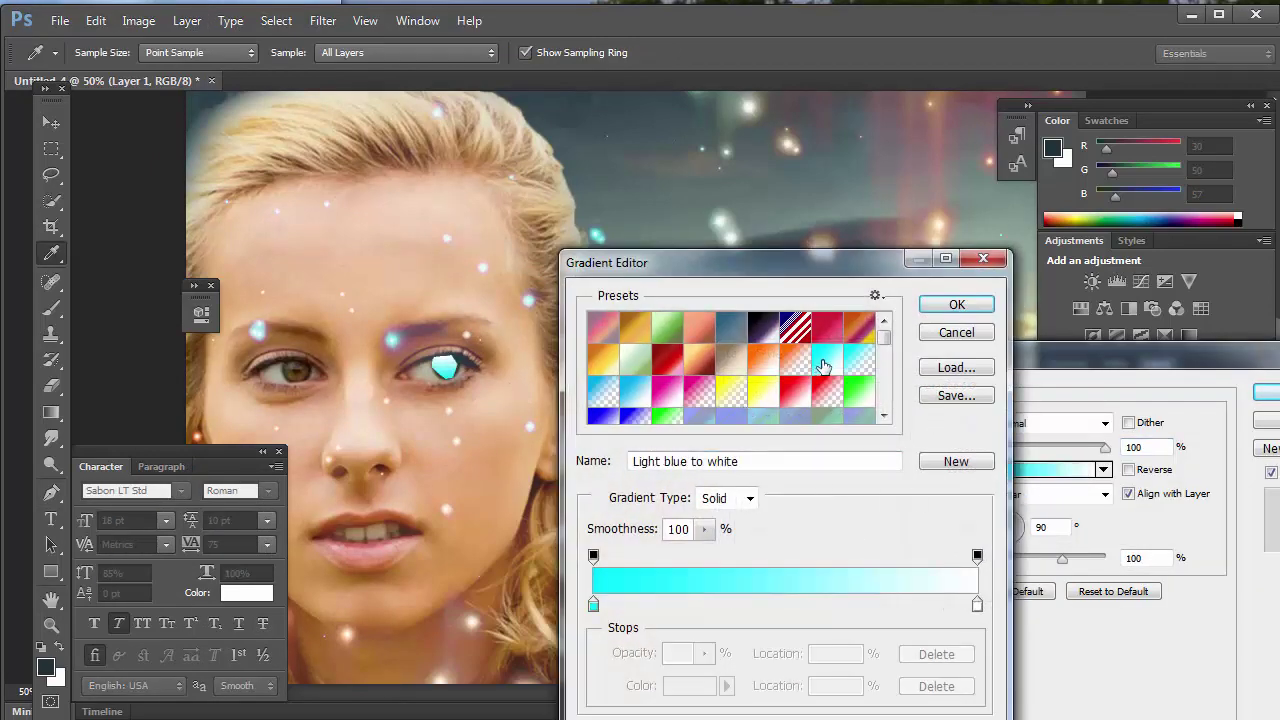
{"action": "left_click", "coordinate": [953, 304]}
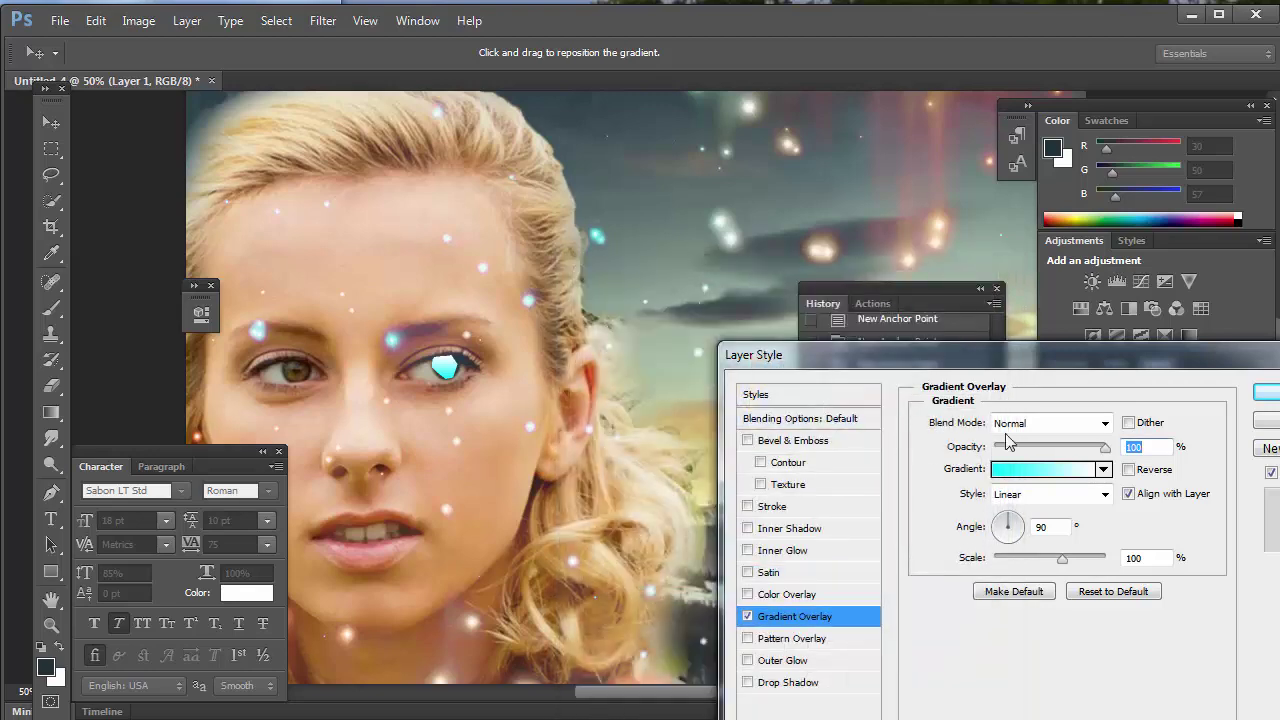
{"action": "left_click", "coordinate": [1106, 424]}
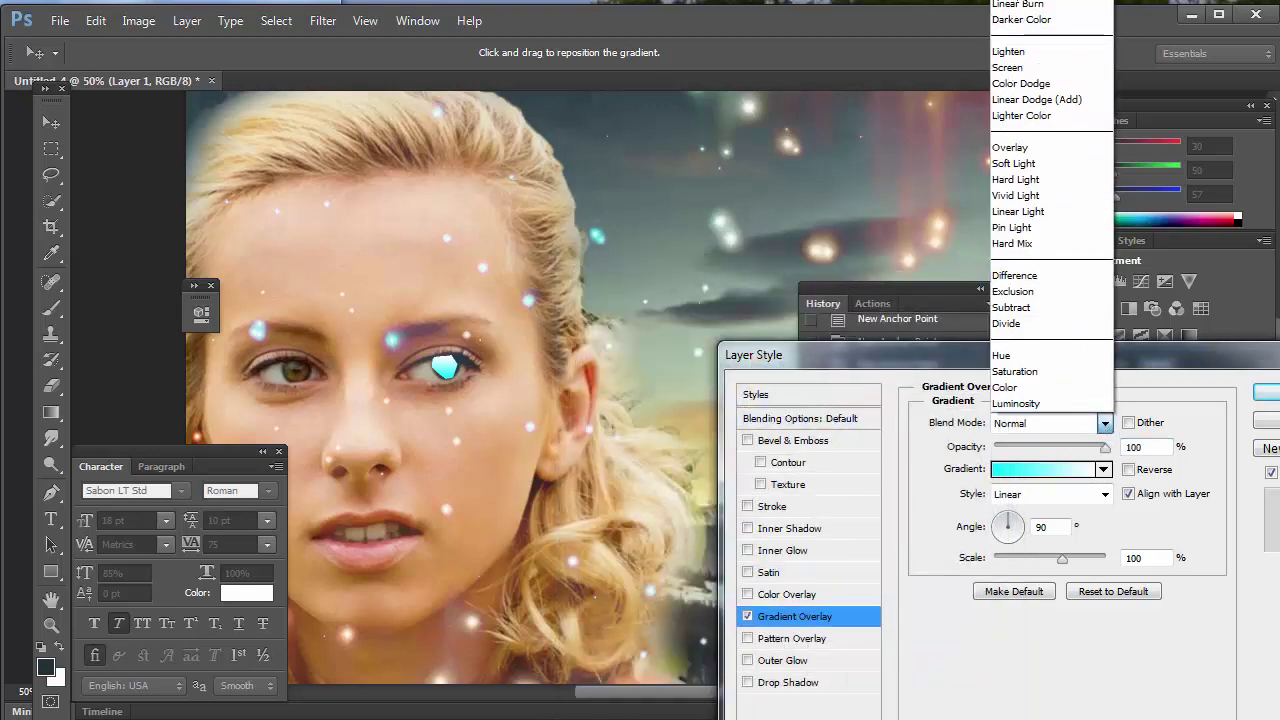
{"action": "left_click", "coordinate": [1020, 147]}
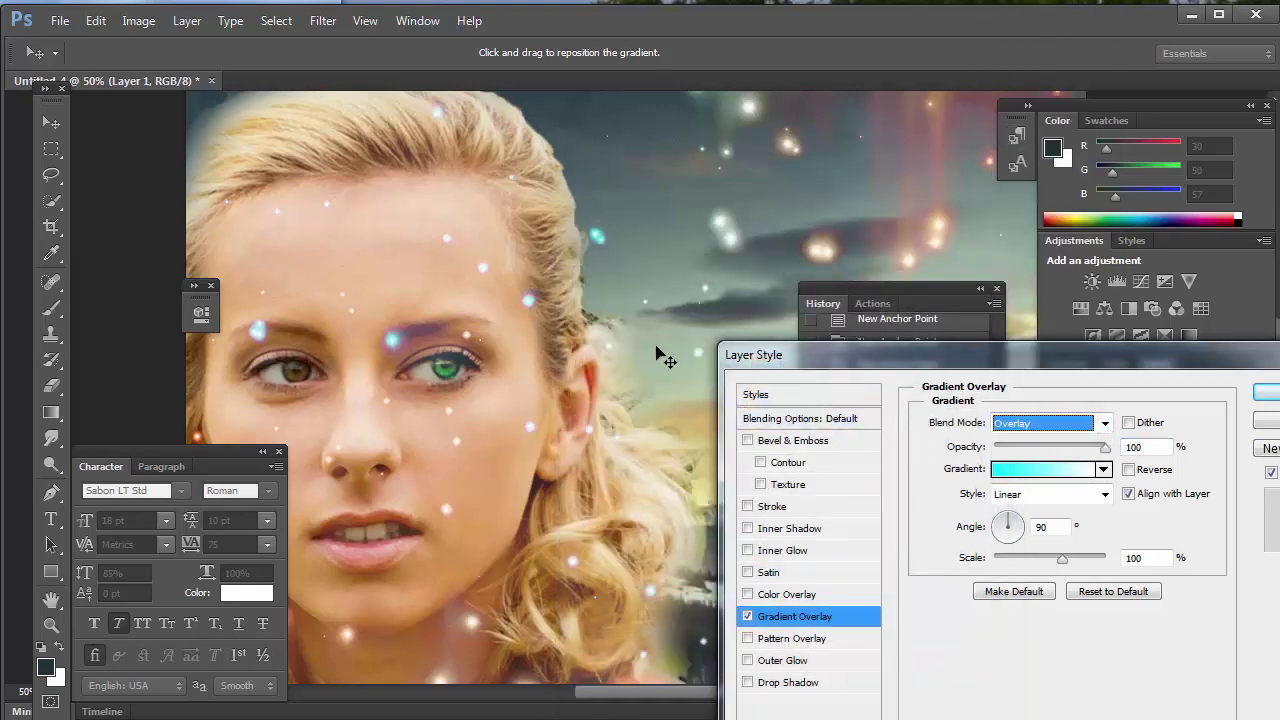
{"action": "key", "text": "Down"}
{"action": "key", "text": "Up"}
{"action": "key", "text": "Up"}
{"action": "key", "text": "Down"}
{"action": "left_click", "coordinate": [1266, 392]}
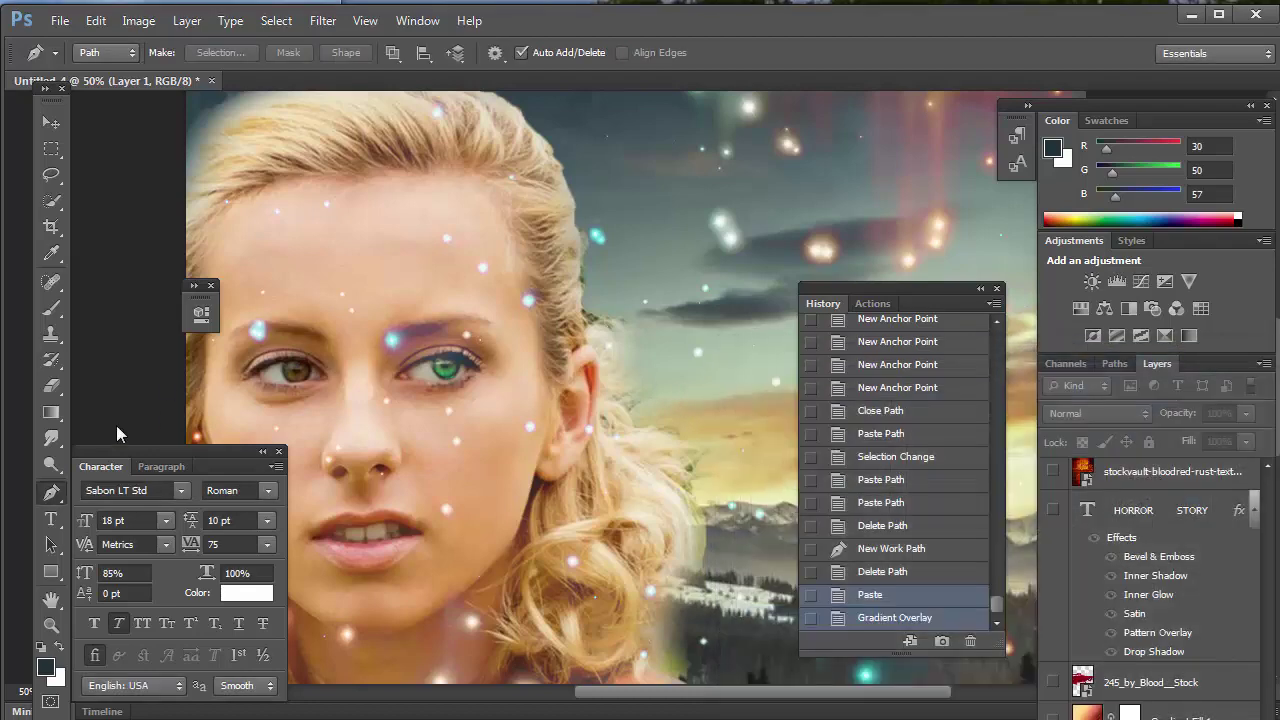
- Pick the Eraser at 56 px and zoom in closer on the face
{"action": "left_click", "coordinate": [52, 387]}
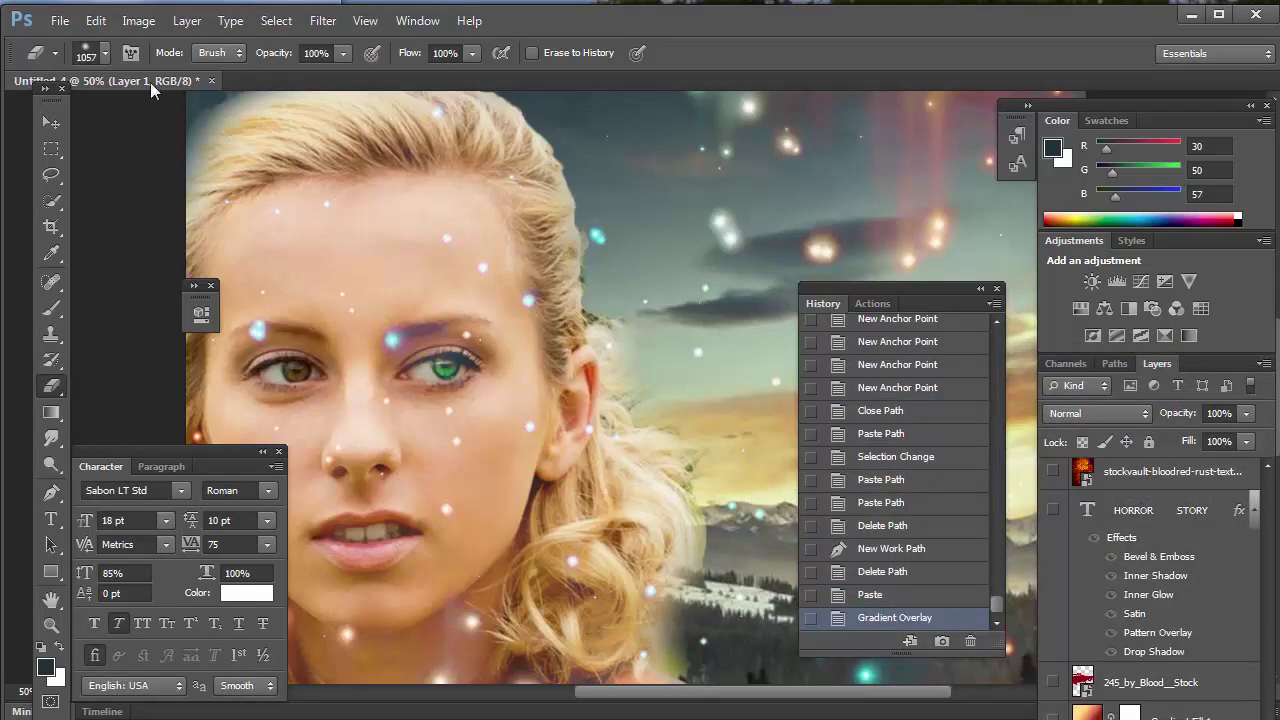
{"action": "left_click", "coordinate": [104, 54]}
{"action": "left_click_drag", "start_coordinate": [131, 114], "coordinate": [62, 130]}
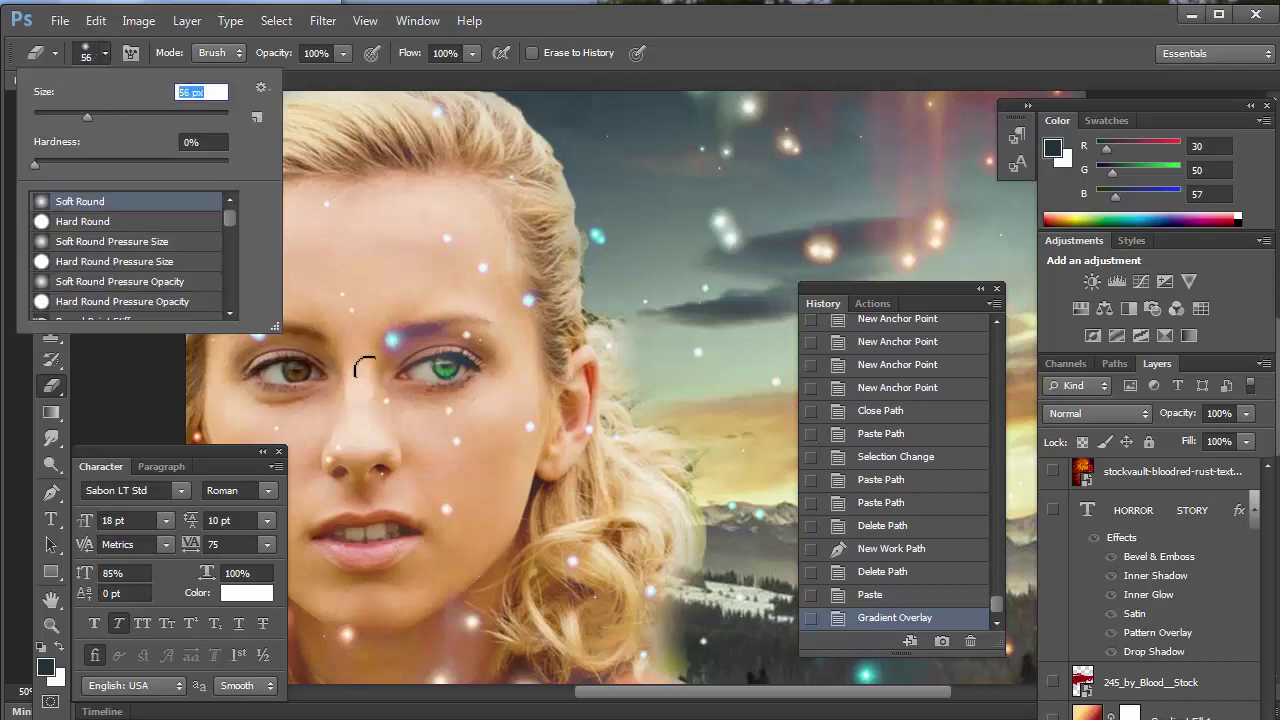
{"action": "left_click", "coordinate": [372, 77]}
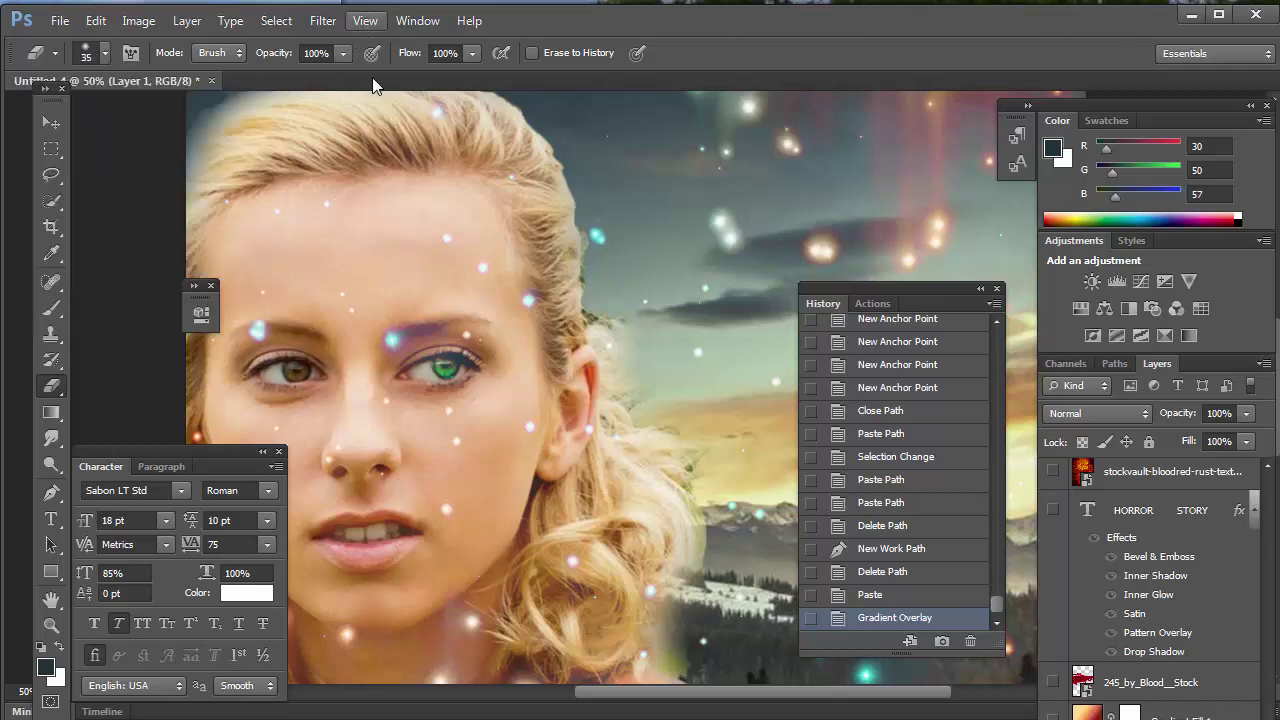
{"action": "left_click", "coordinate": [365, 20]}
{"action": "key", "text": "Escape"}
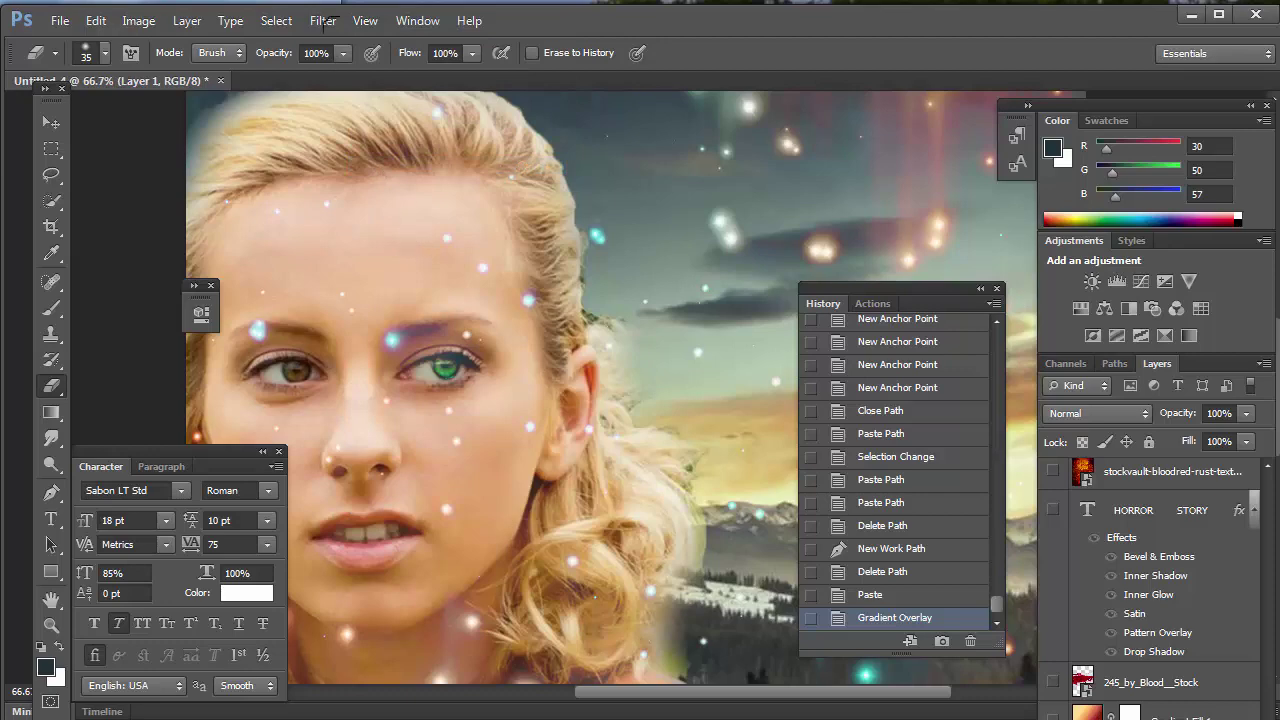
{"action": "key", "text": "ctrl+plus"}
- At 100% zoom, shrink the eraser to 24 px and erase green tint along the eyelids
{"action": "left_click", "coordinate": [365, 20]}
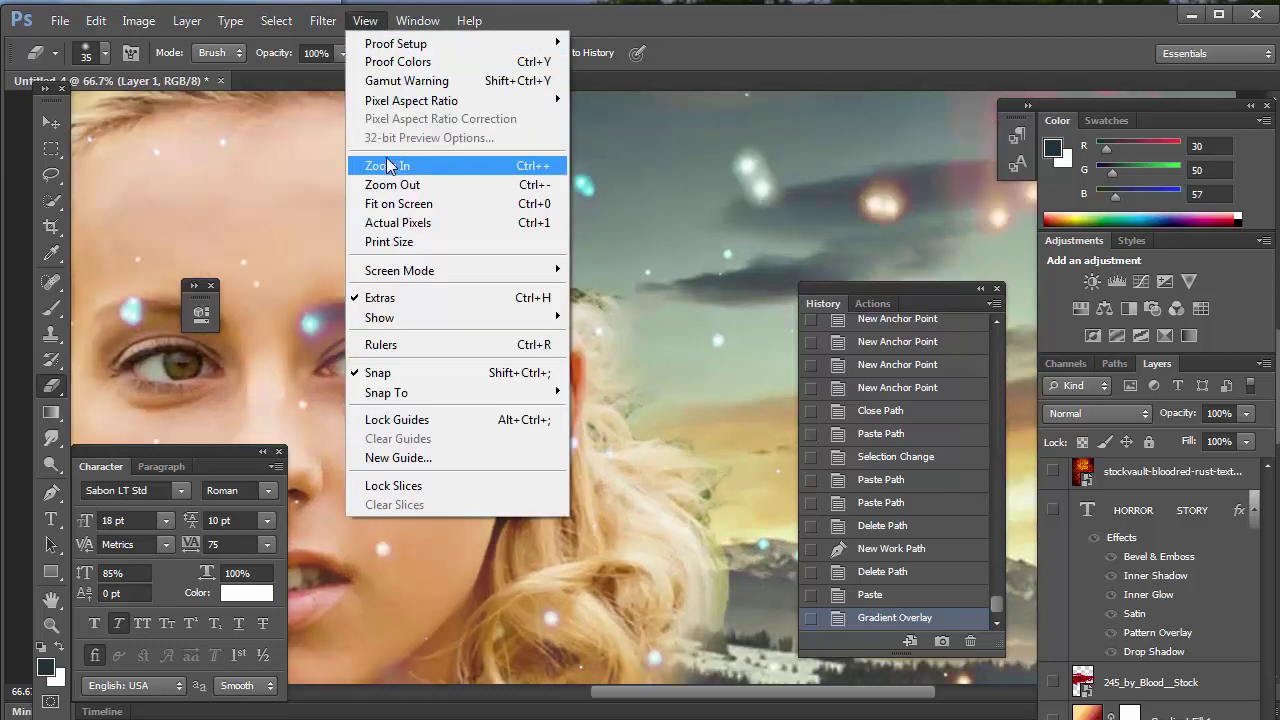
{"action": "left_click", "coordinate": [381, 166]}
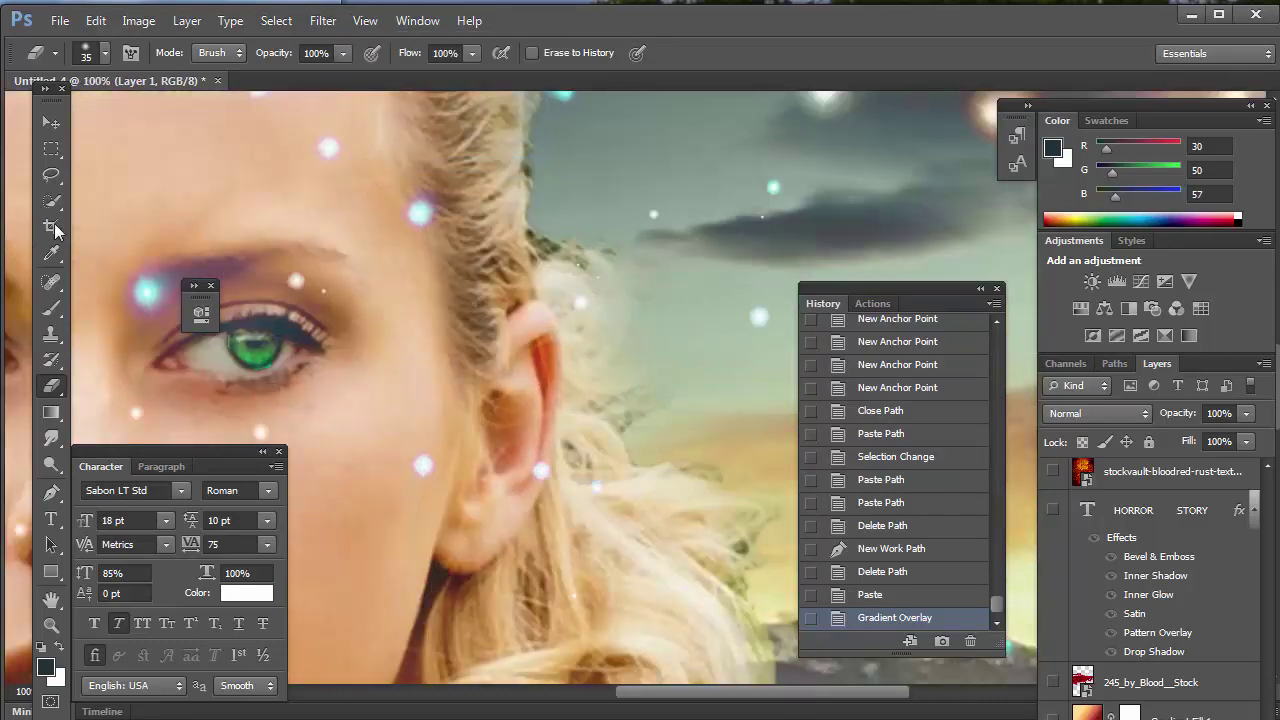
{"action": "left_click", "coordinate": [93, 57]}
{"action": "left_click_drag", "start_coordinate": [69, 113], "coordinate": [58, 123]}
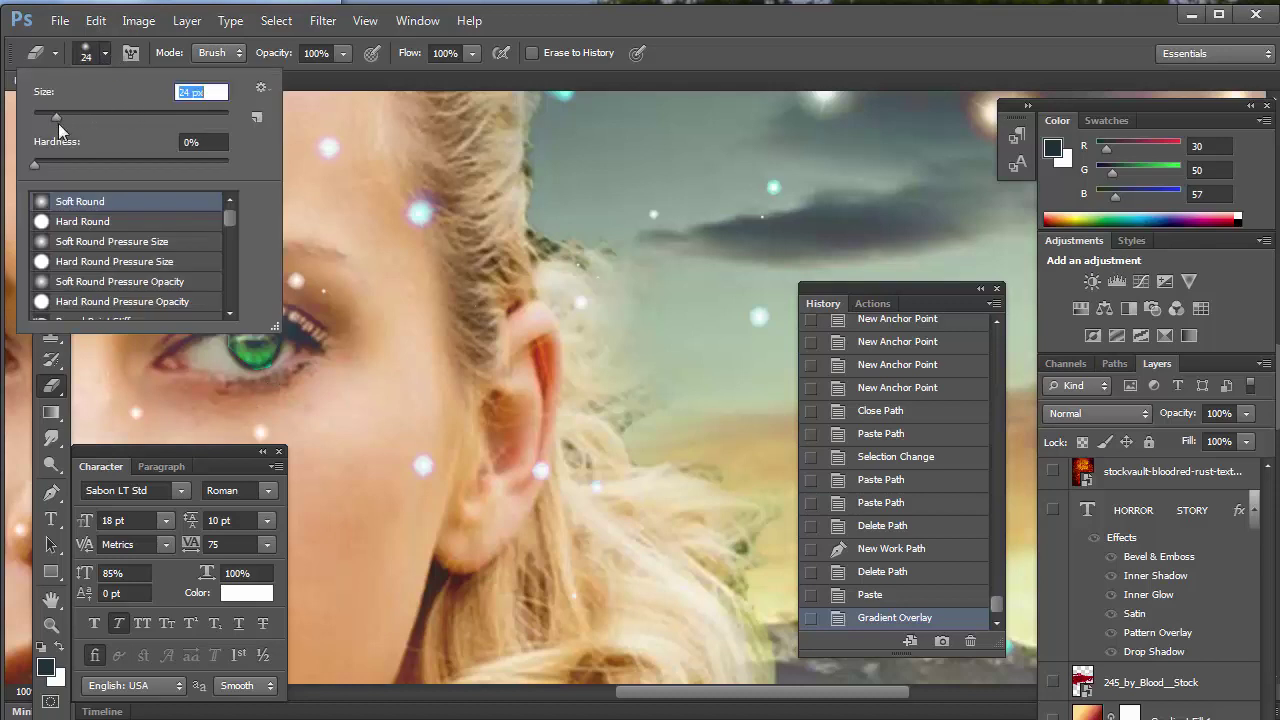
{"action": "key", "text": "Return"}
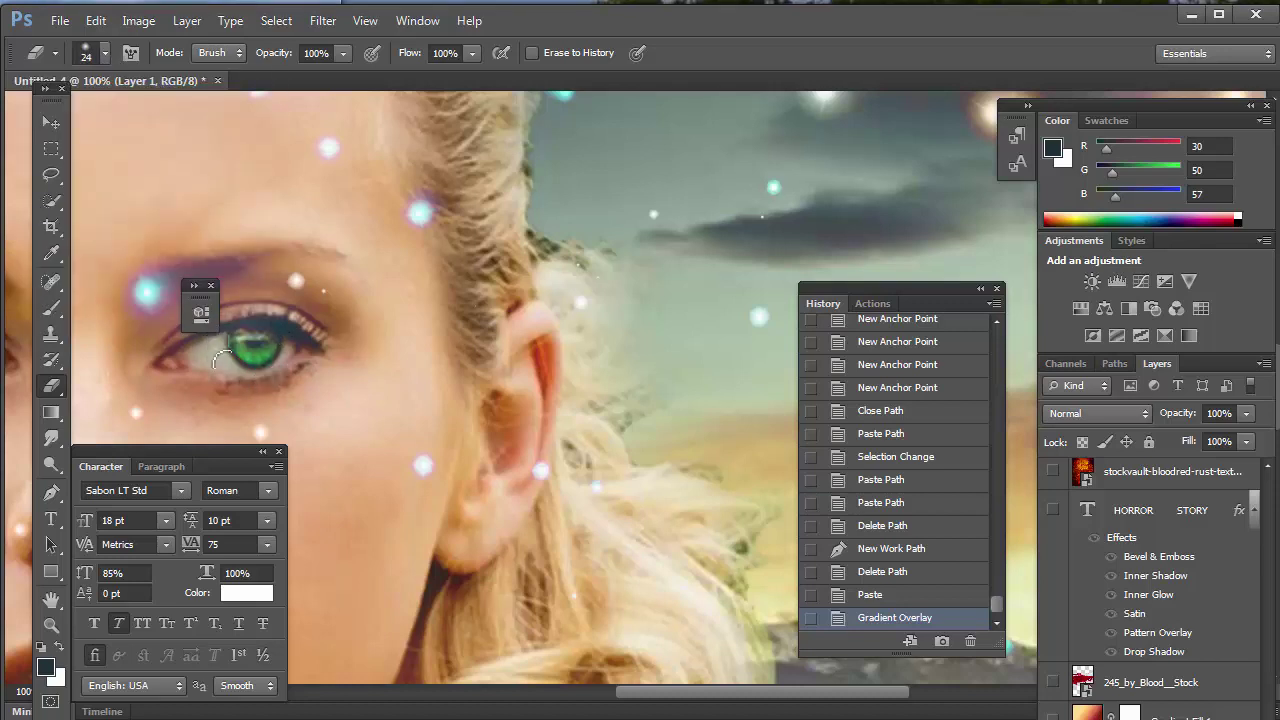
{"action": "left_click_drag", "start_coordinate": [266, 298], "coordinate": [320, 335]}
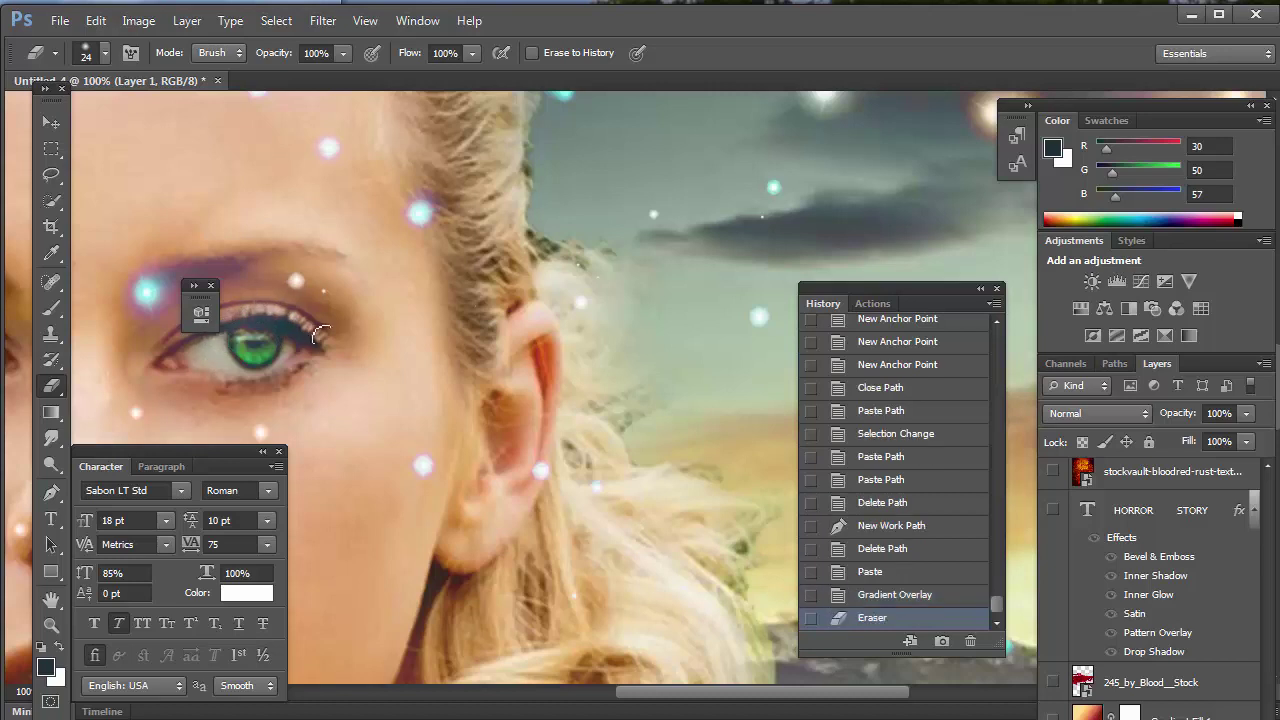
{"action": "left_click_drag", "start_coordinate": [278, 372], "coordinate": [285, 362]}
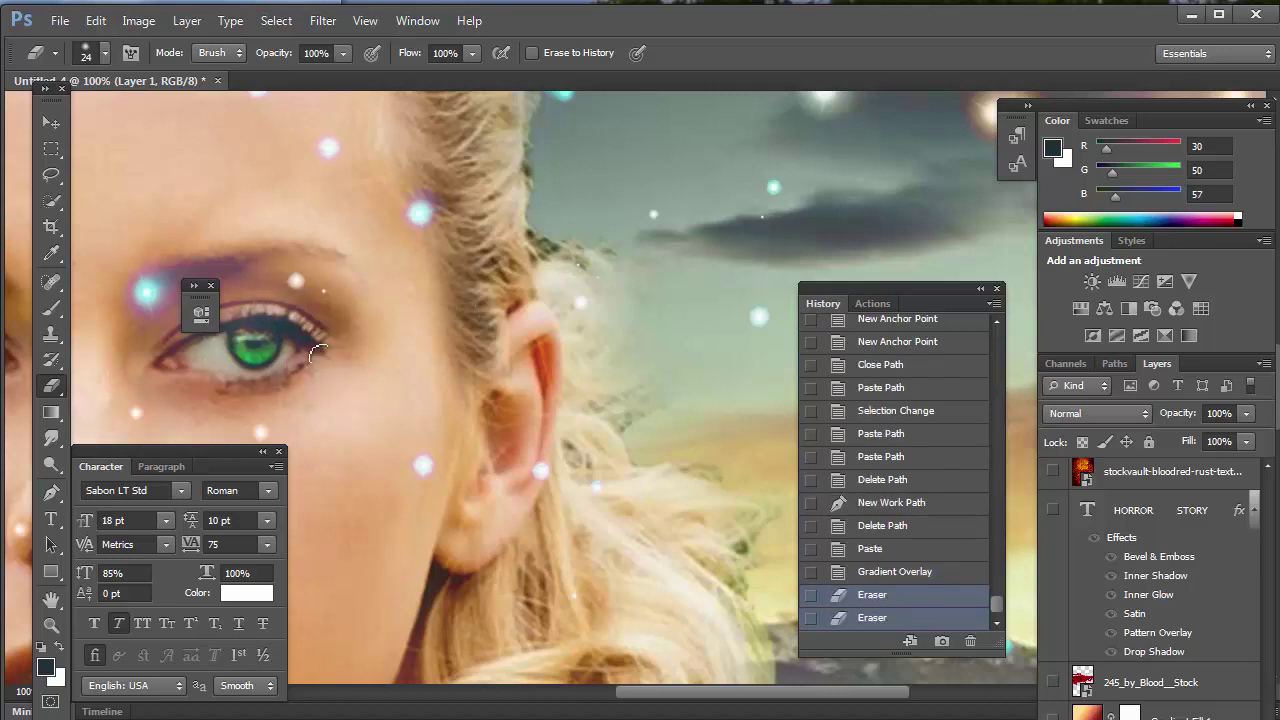
- Duplicate the iris layer as Layer 1 copy
{"action": "right_click", "coordinate": [1150, 682]}
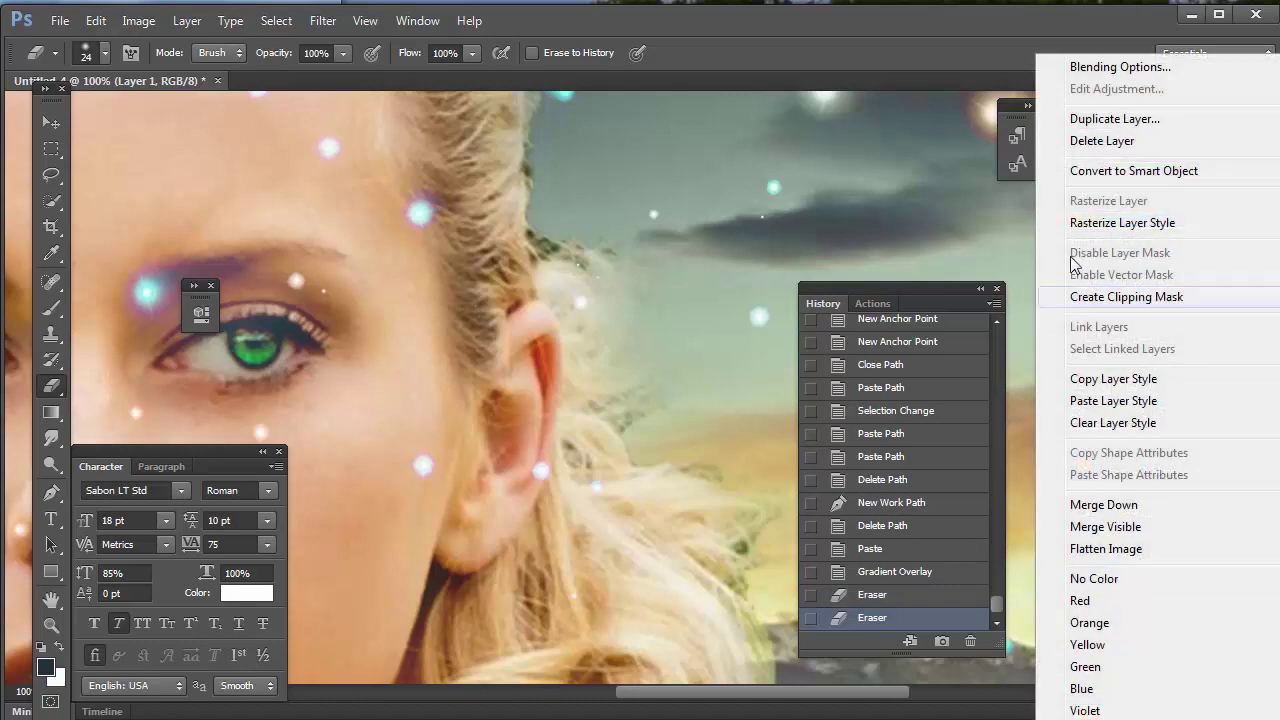
{"action": "left_click", "coordinate": [1090, 60]}
{"action": "left_click", "coordinate": [566, 172]}
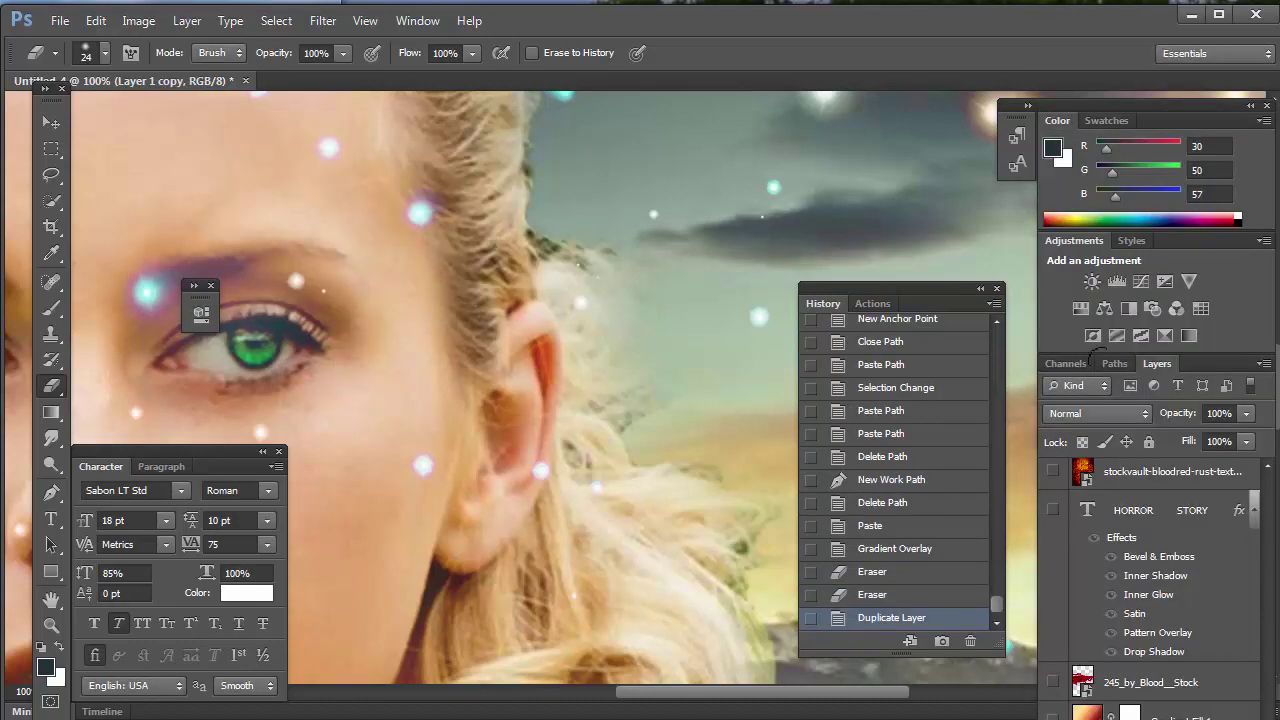
- Set Layer 1 copy to Screen blend mode and erase the excess glow around the iris
{"action": "left_click", "coordinate": [1145, 414]}
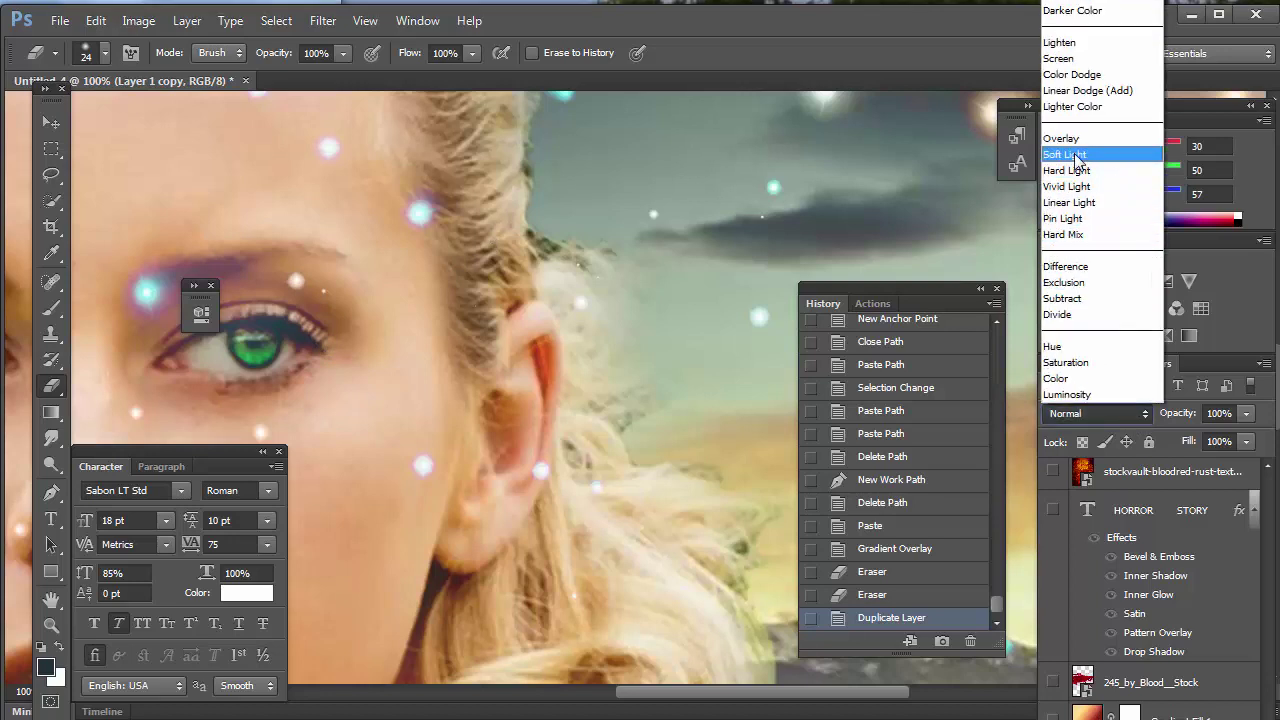
{"action": "left_click", "coordinate": [1070, 44]}
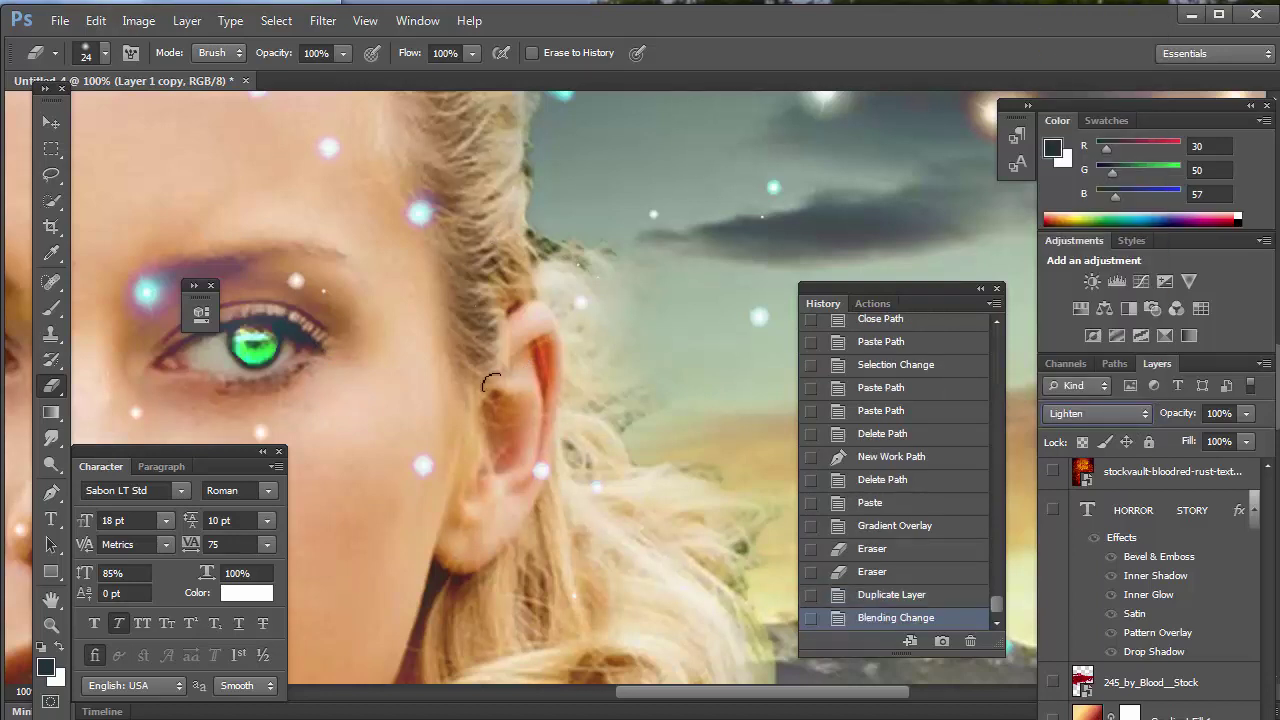
{"action": "left_click", "coordinate": [290, 360]}
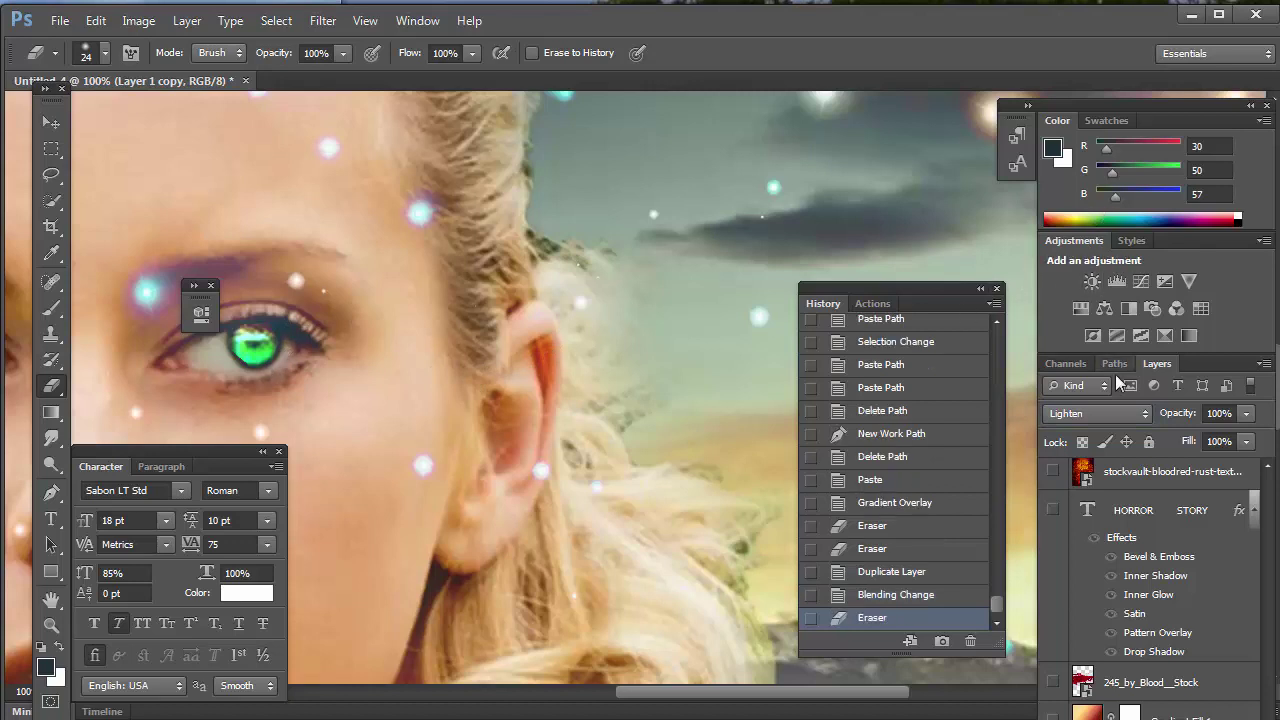
{"action": "left_click", "coordinate": [1128, 411]}
{"action": "left_click", "coordinate": [1062, 59]}
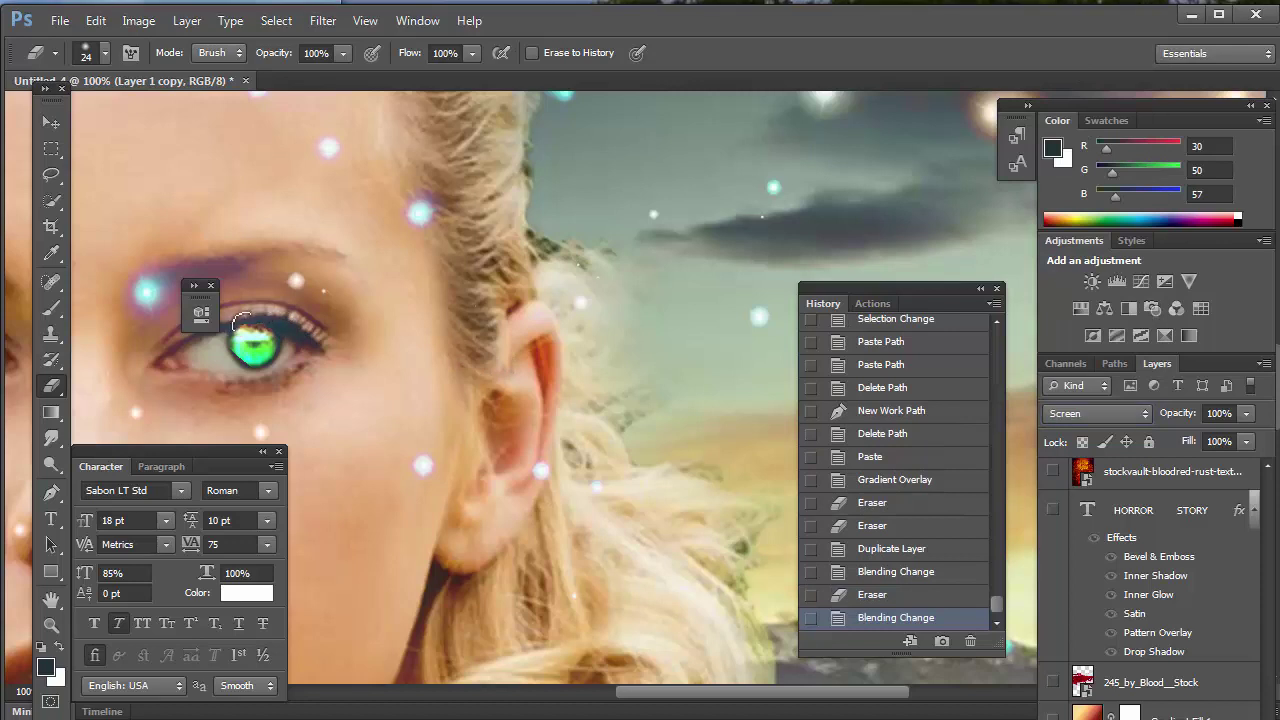
{"action": "left_click_drag", "start_coordinate": [240, 322], "coordinate": [244, 340]}
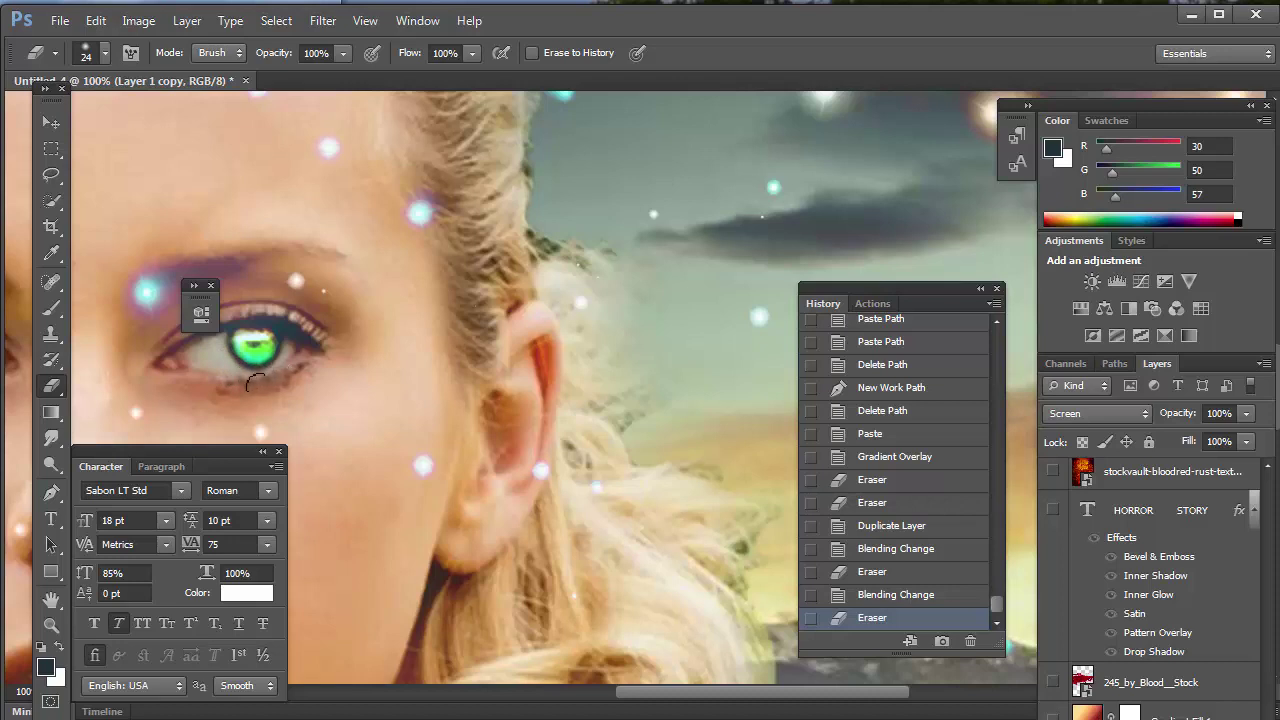
{"action": "left_click", "coordinate": [310, 383]}
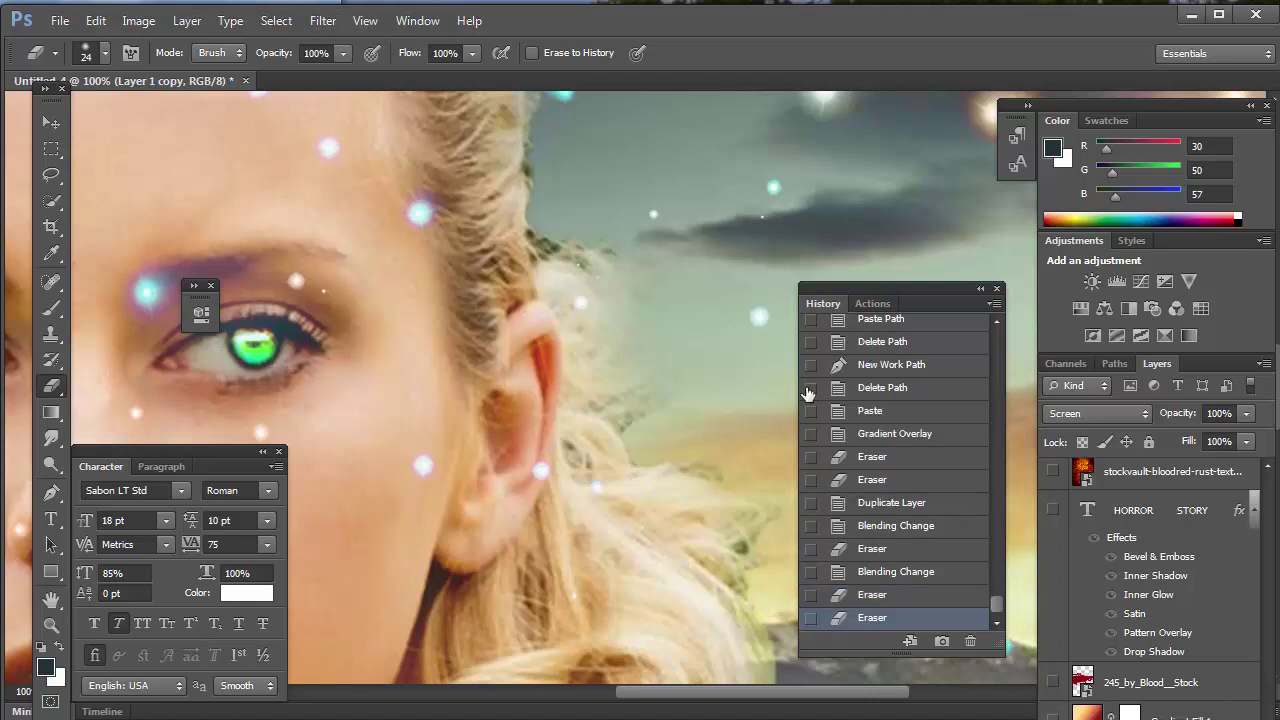
- Lower Layer 1 copy's opacity to 58%
{"action": "left_click", "coordinate": [1246, 413]}
{"action": "left_click", "coordinate": [1203, 435]}
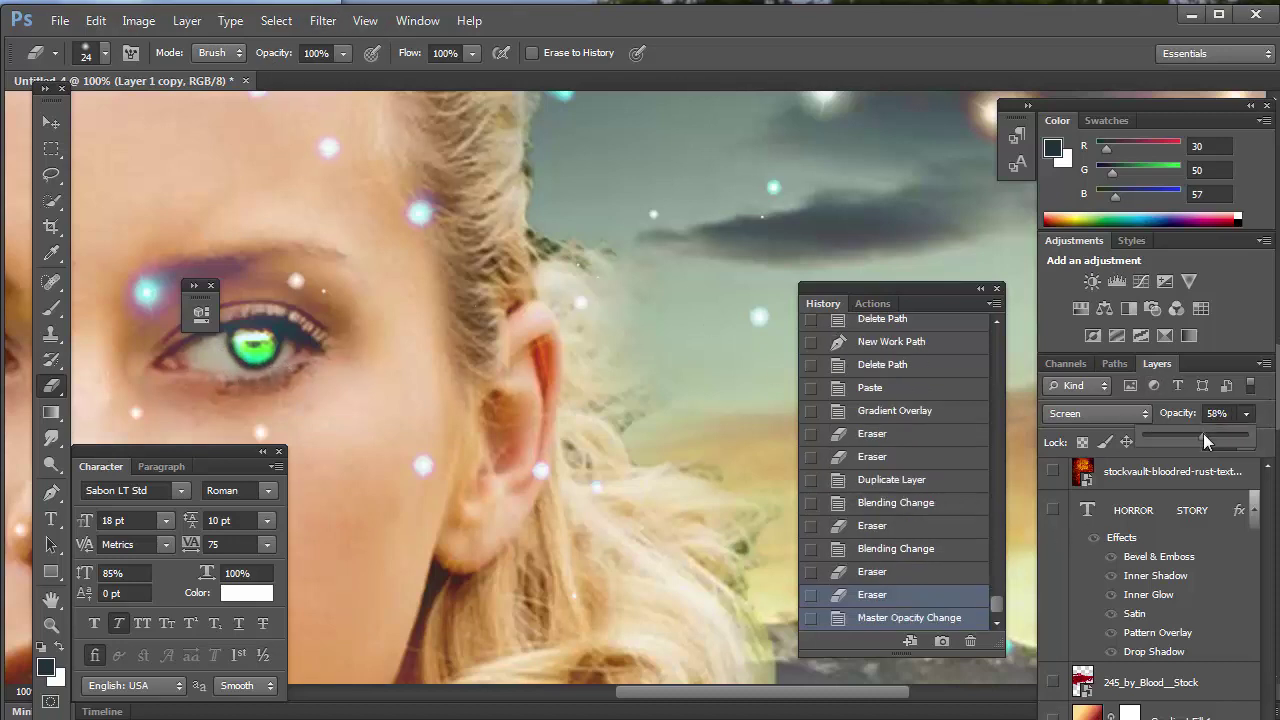
{"action": "left_click", "coordinate": [365, 20]}
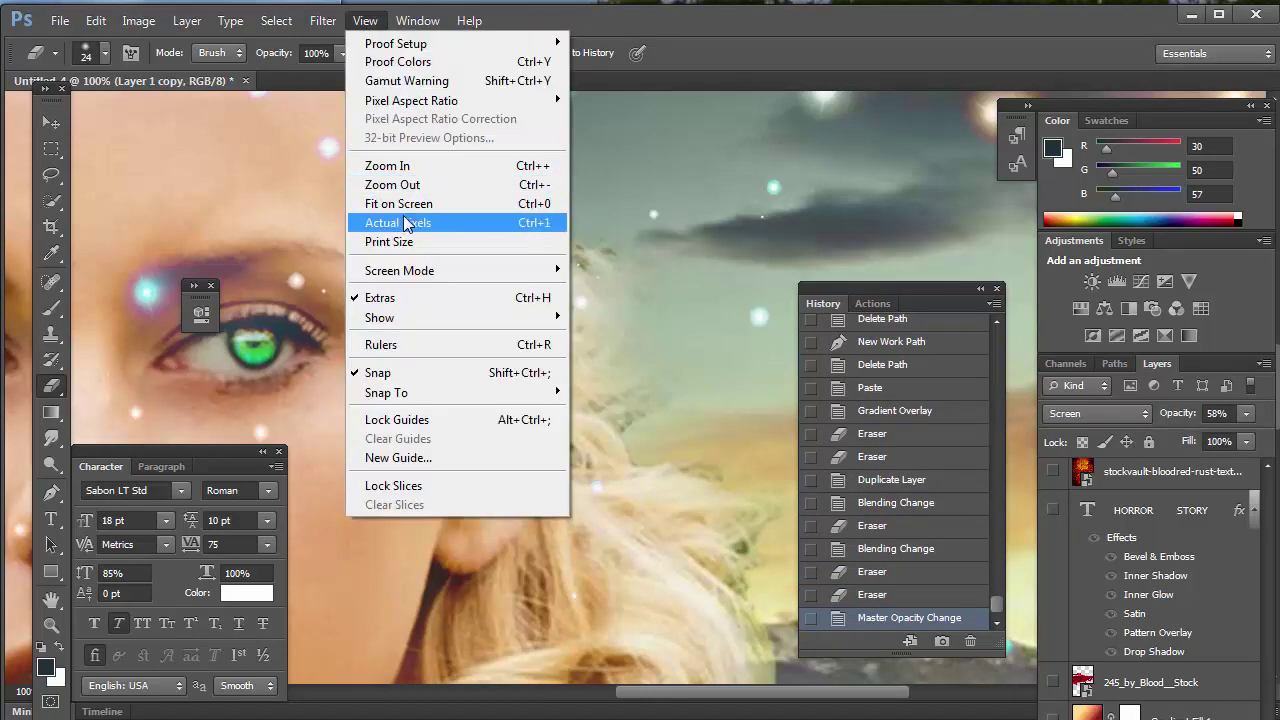
- Erase the green glow spilling past the right iris on Layer 1 copy, then select the photo layer
{"action": "left_click", "coordinate": [399, 188]}
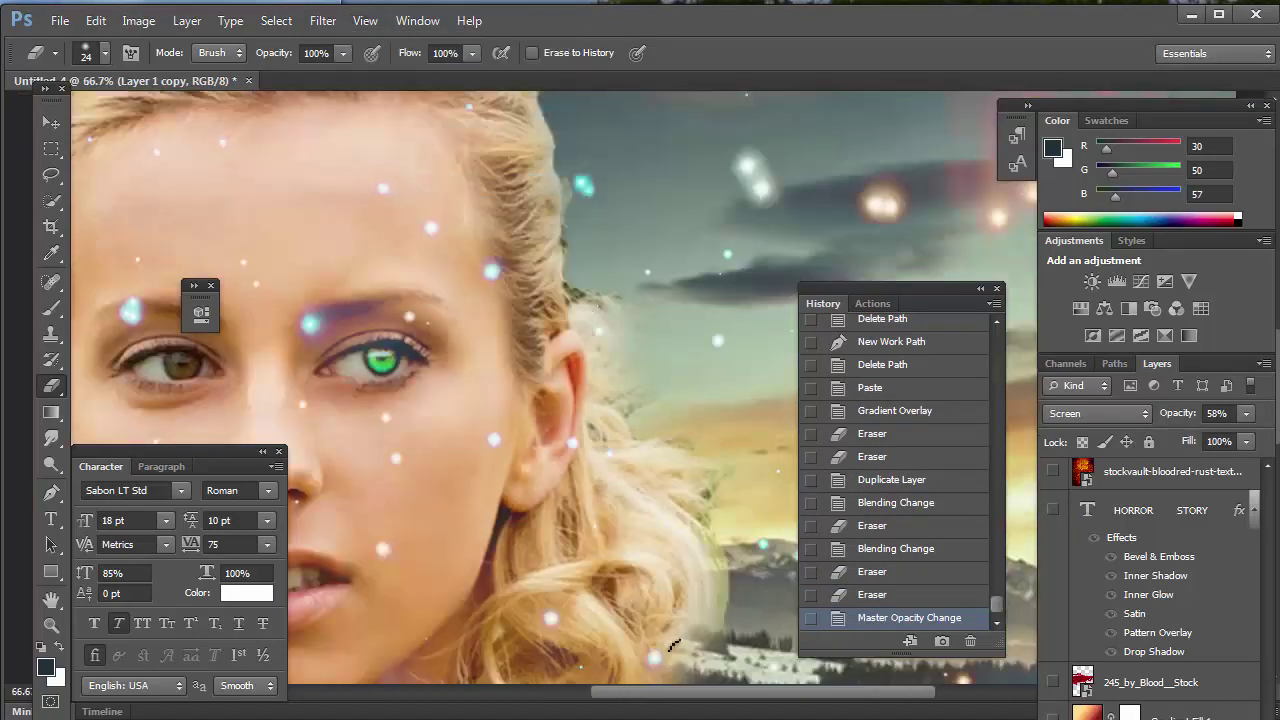
{"action": "left_click_drag", "start_coordinate": [677, 695], "coordinate": [617, 699]}
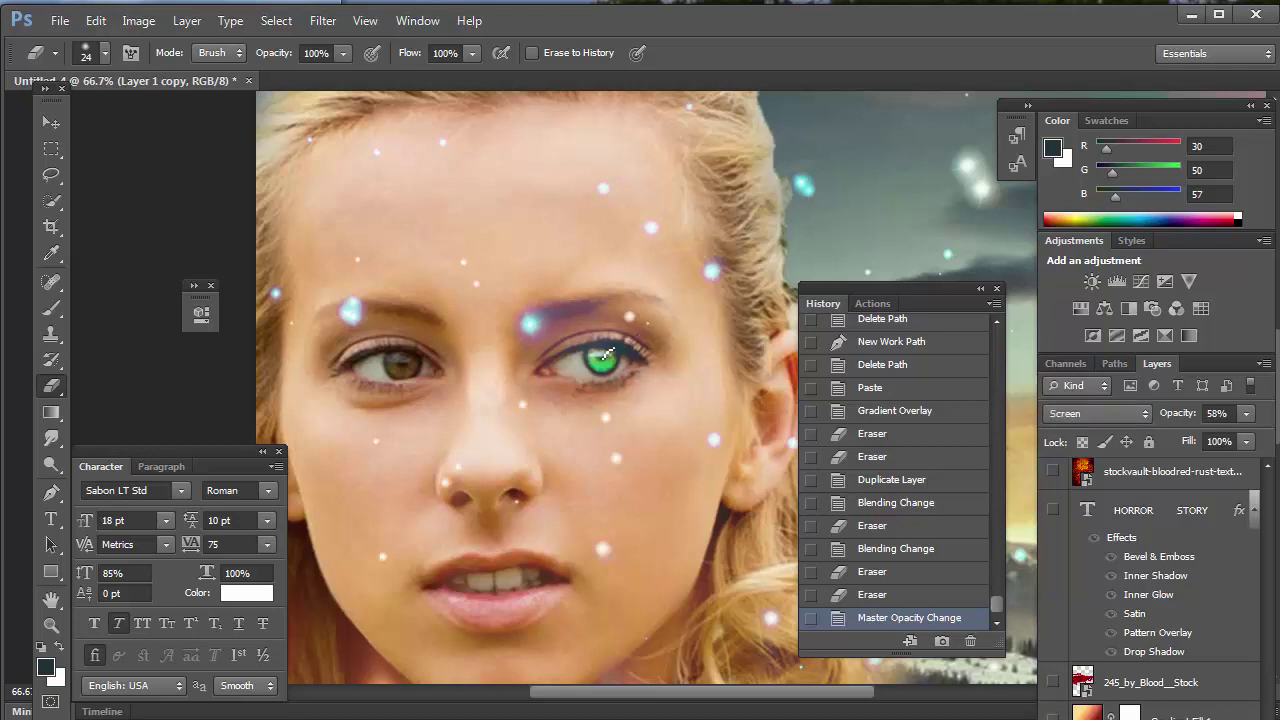
{"action": "left_click", "coordinate": [604, 356]}
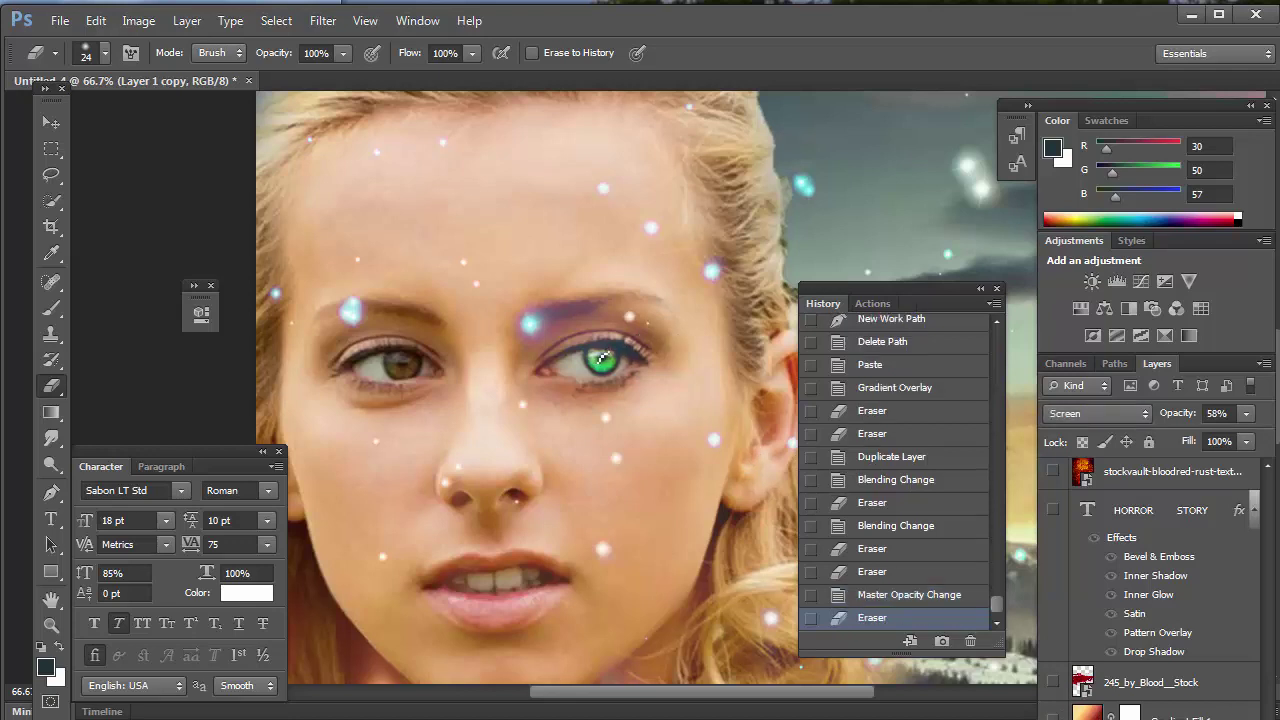
{"action": "left_click", "coordinate": [604, 356]}
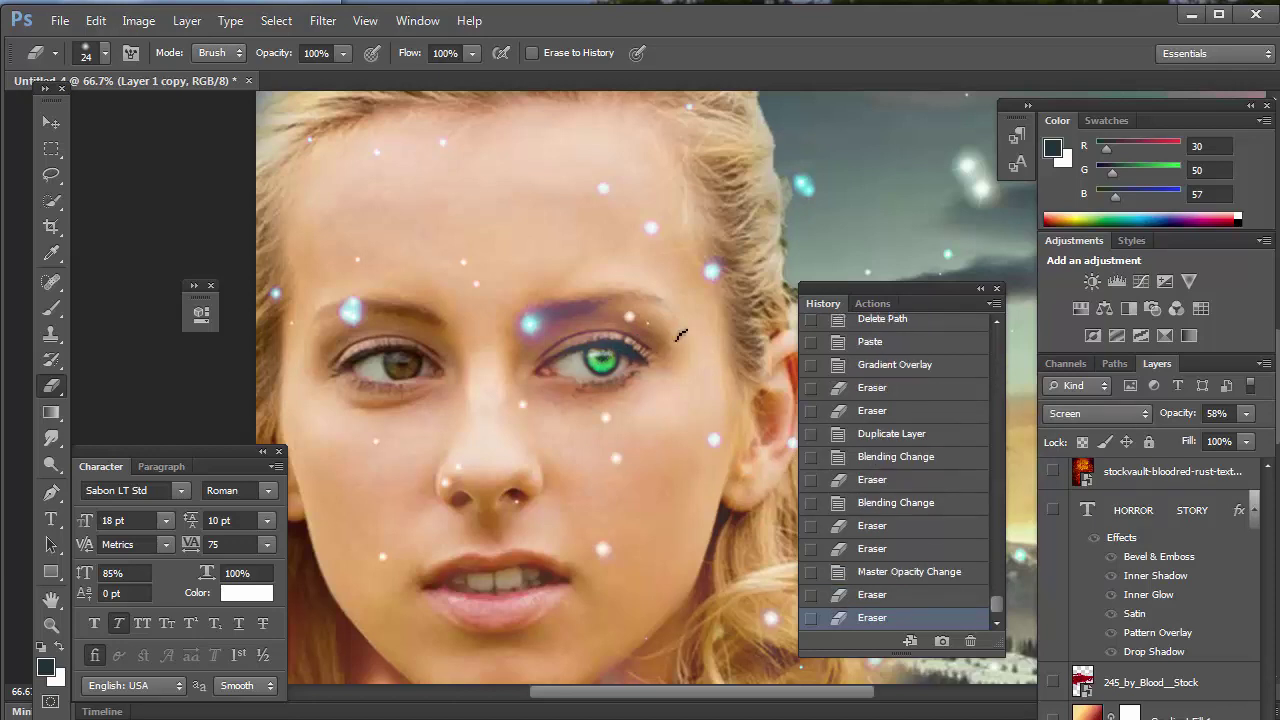
{"action": "left_click", "coordinate": [604, 356]}
{"action": "left_click", "coordinate": [603, 358]}
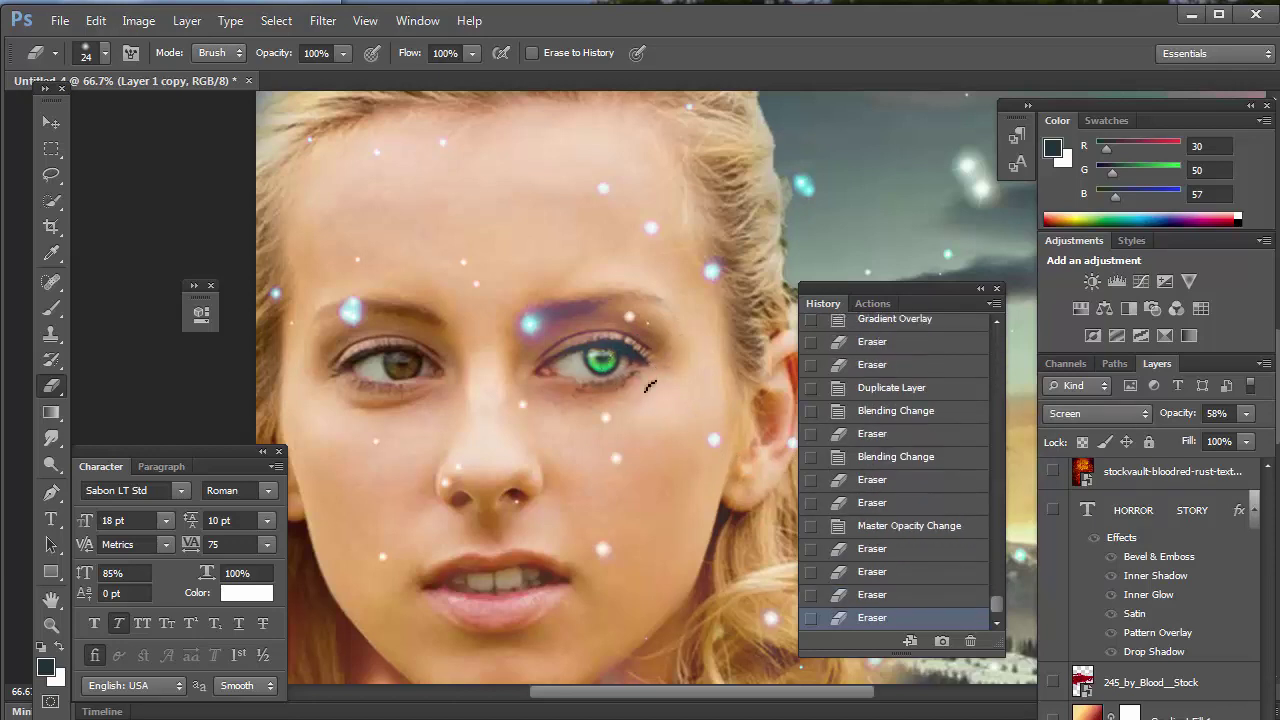
{"action": "left_click", "coordinate": [604, 360]}
{"action": "left_click", "coordinate": [603, 358]}
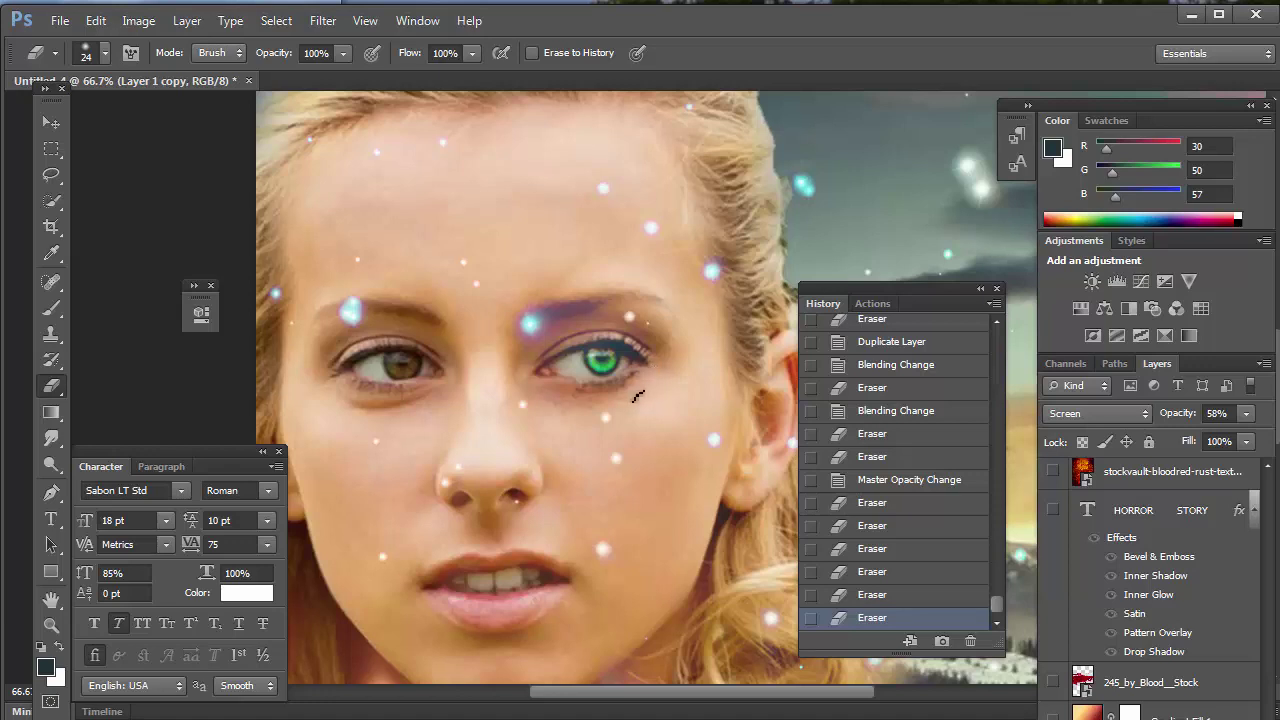
{"action": "scroll", "coordinate": [1150, 590], "scroll_direction": "down", "scroll_amount": 2}
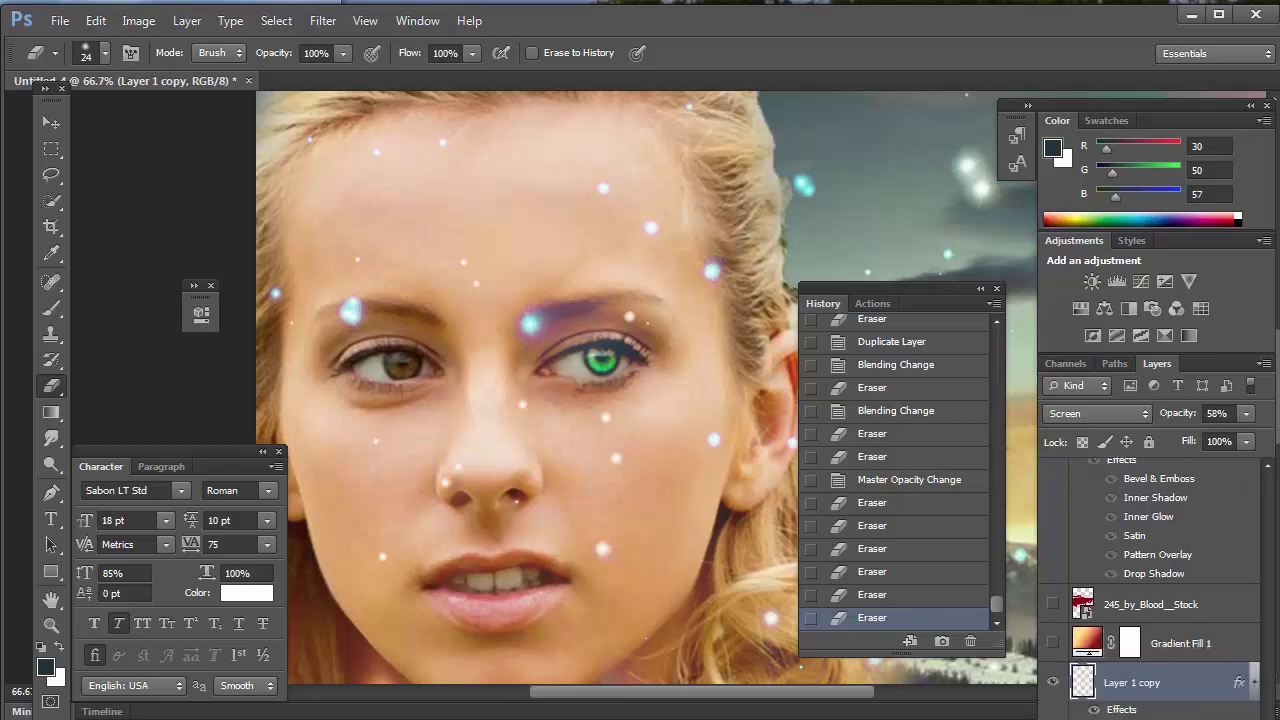
{"action": "key", "text": "alt+bracketleft"}
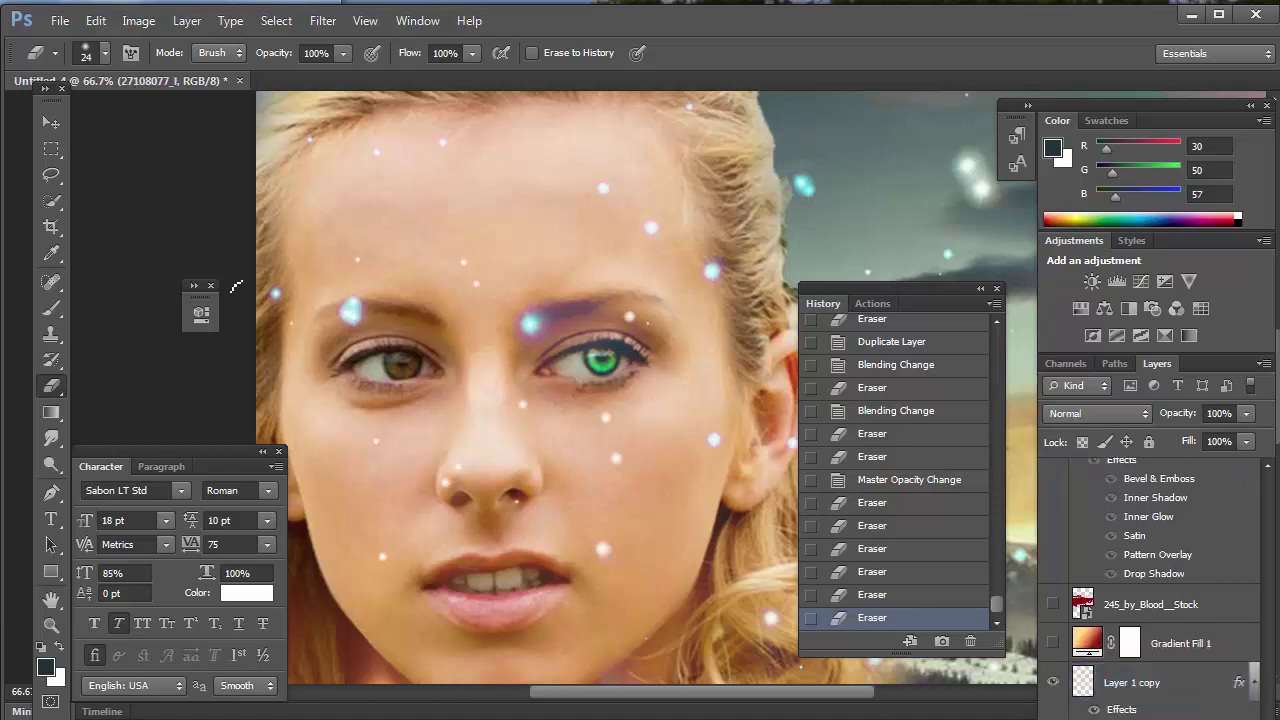
- Trace the left iris with the Pen and turn the path into a selection with no feathering
{"action": "left_click", "coordinate": [51, 492]}
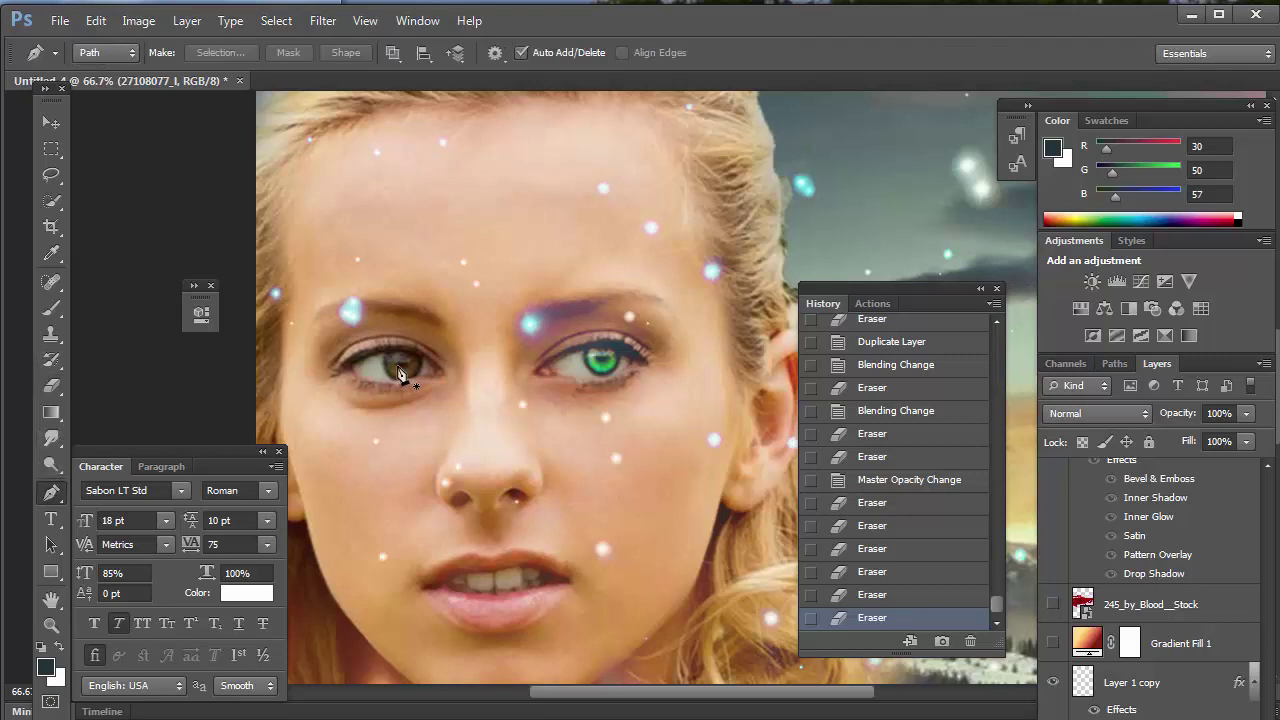
{"action": "left_click", "coordinate": [418, 352]}
{"action": "left_click", "coordinate": [420, 365]}
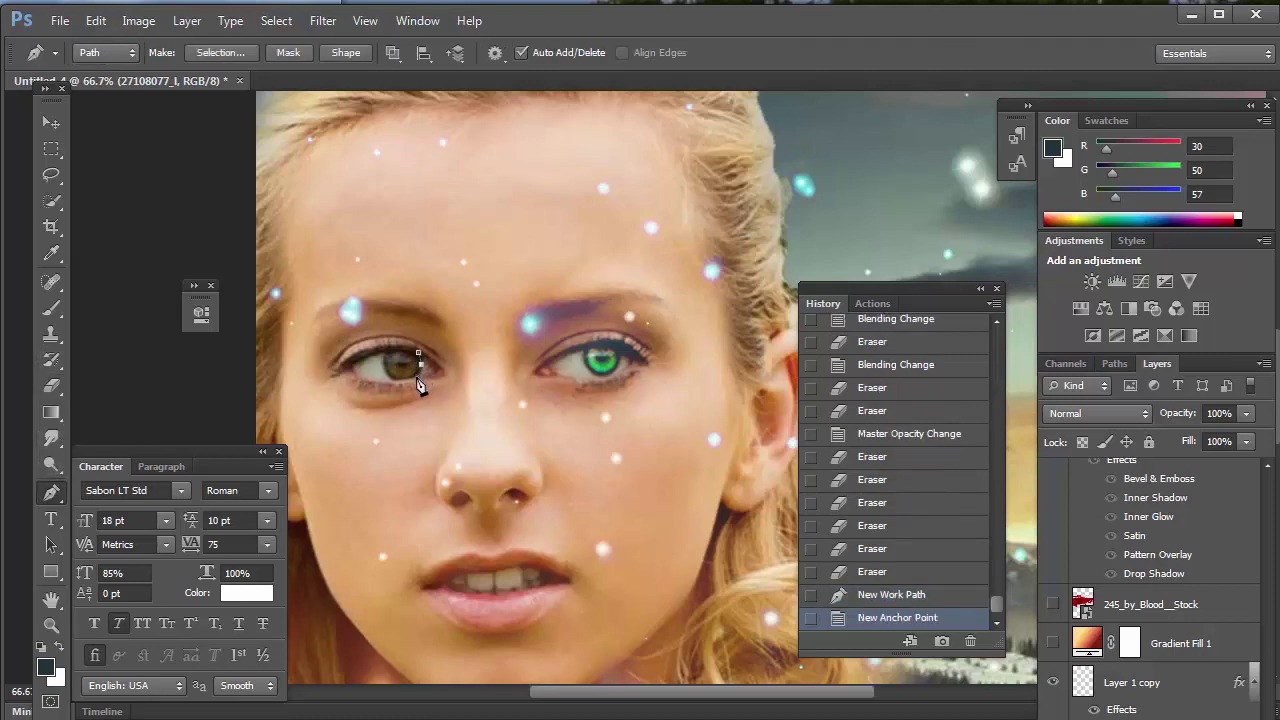
{"action": "left_click", "coordinate": [413, 380]}
{"action": "left_click", "coordinate": [402, 383]}
{"action": "left_click", "coordinate": [388, 374]}
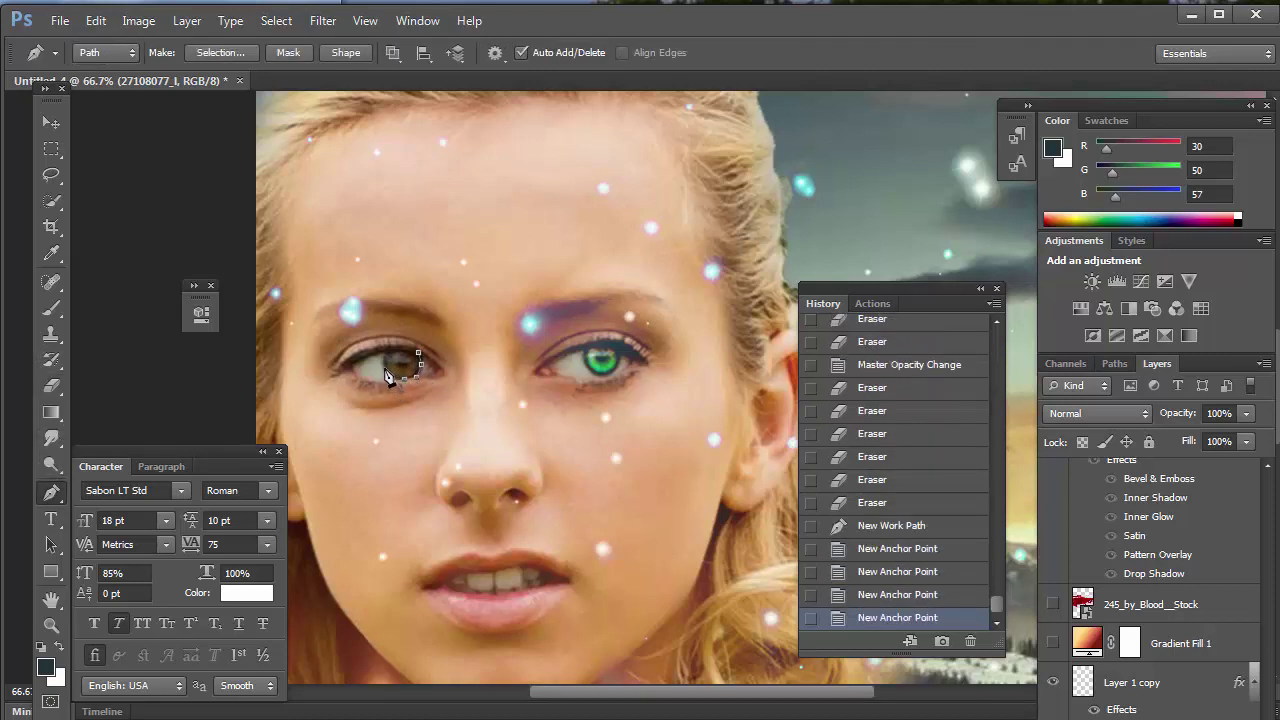
{"action": "left_click", "coordinate": [381, 364]}
{"action": "left_click", "coordinate": [389, 352]}
{"action": "left_click", "coordinate": [402, 349]}
{"action": "left_click", "coordinate": [411, 351]}
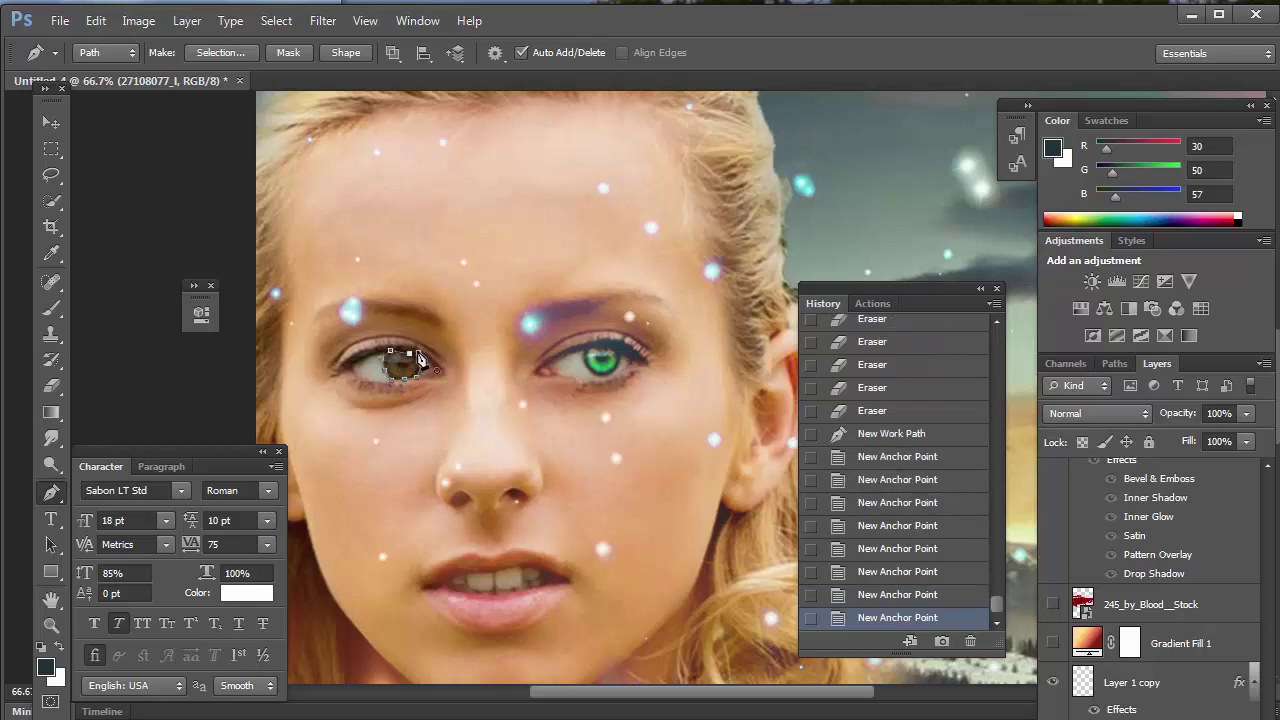
{"action": "left_click", "coordinate": [418, 353]}
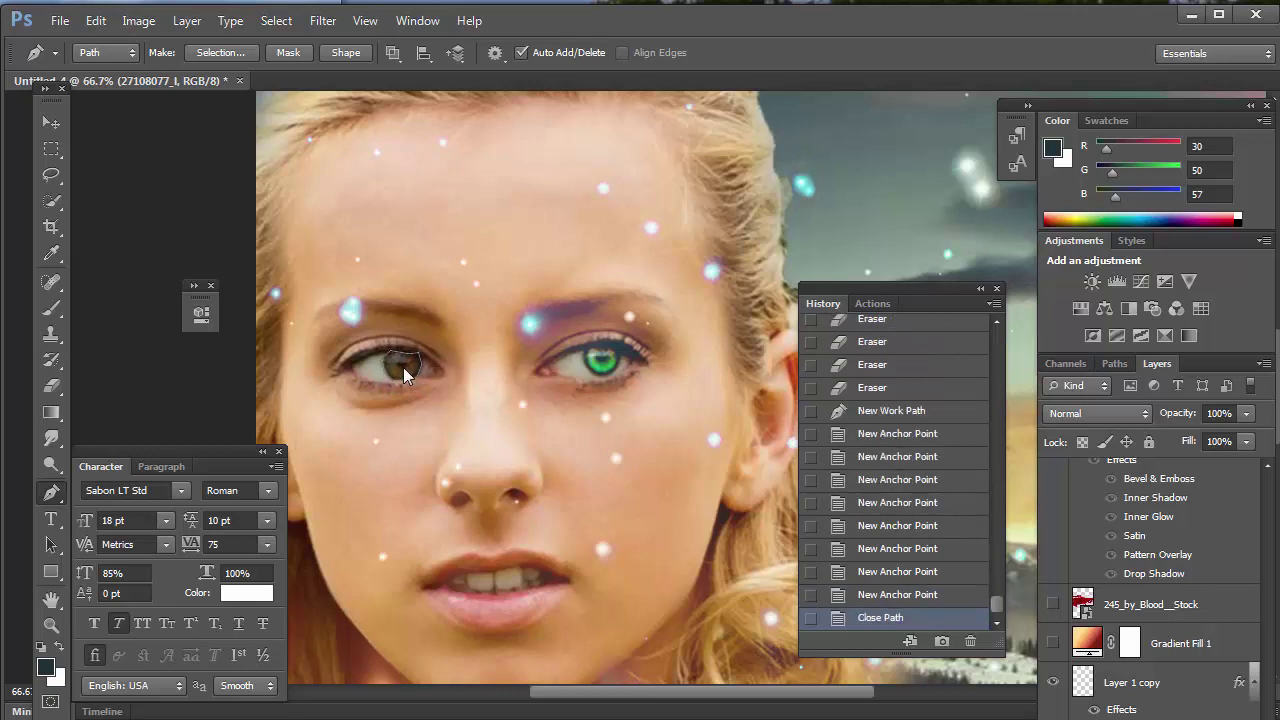
{"action": "right_click", "coordinate": [403, 367]}
{"action": "left_click", "coordinate": [425, 462]}
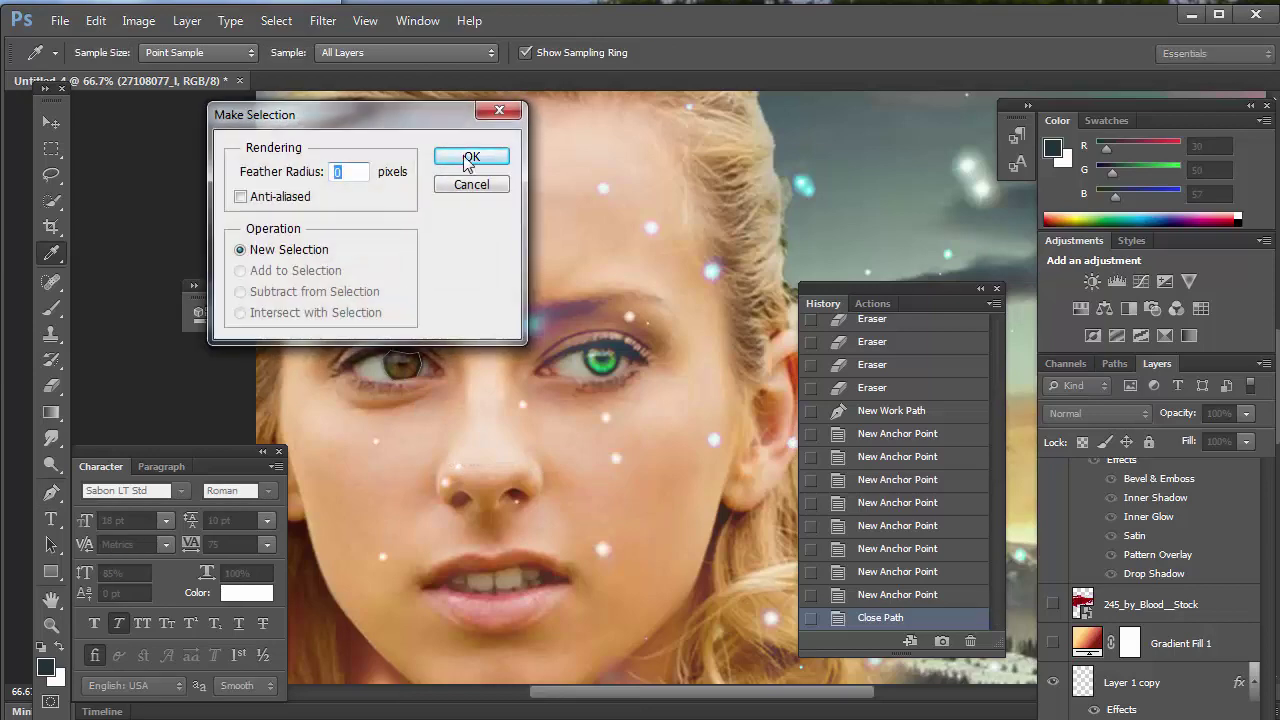
{"action": "left_click", "coordinate": [484, 160]}
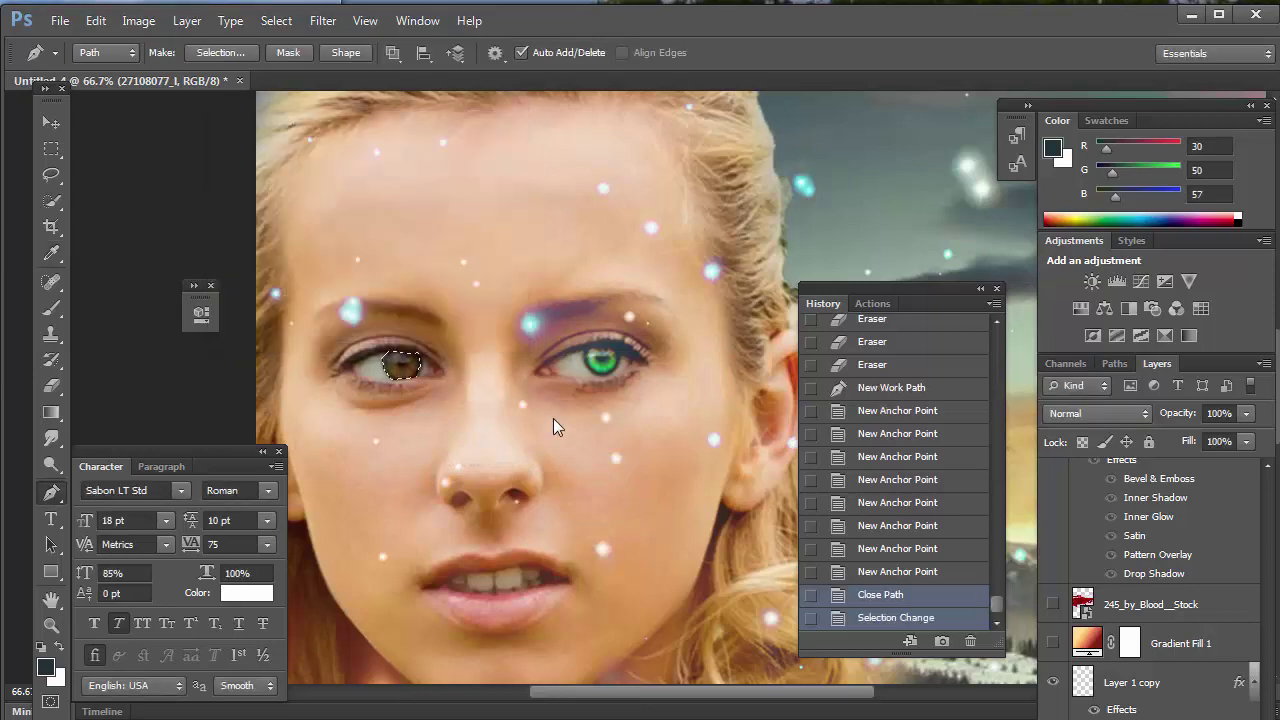
- Paste the left iris onto new Layer 2 and apply Layer 1's glow style to it
{"action": "key", "text": "ctrl+c"}
{"action": "key", "text": "ctrl+v"}
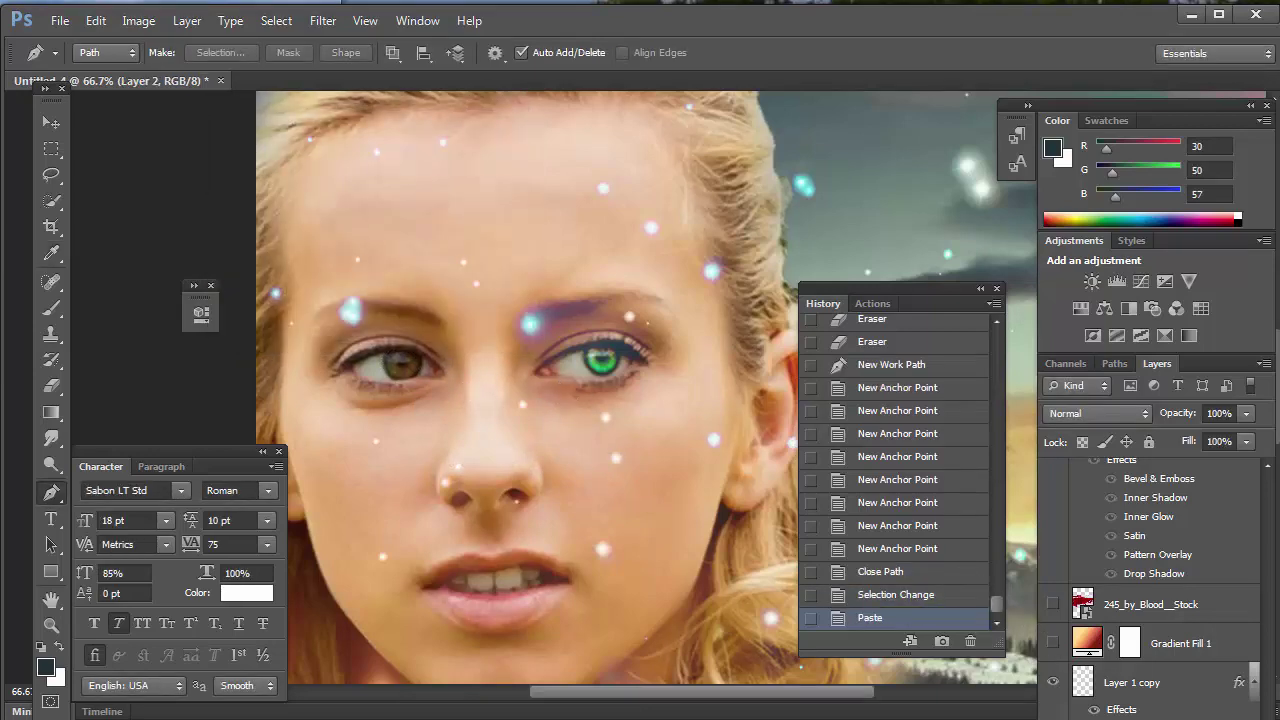
{"action": "scroll", "coordinate": [1118, 716], "scroll_direction": "down", "scroll_amount": 3}
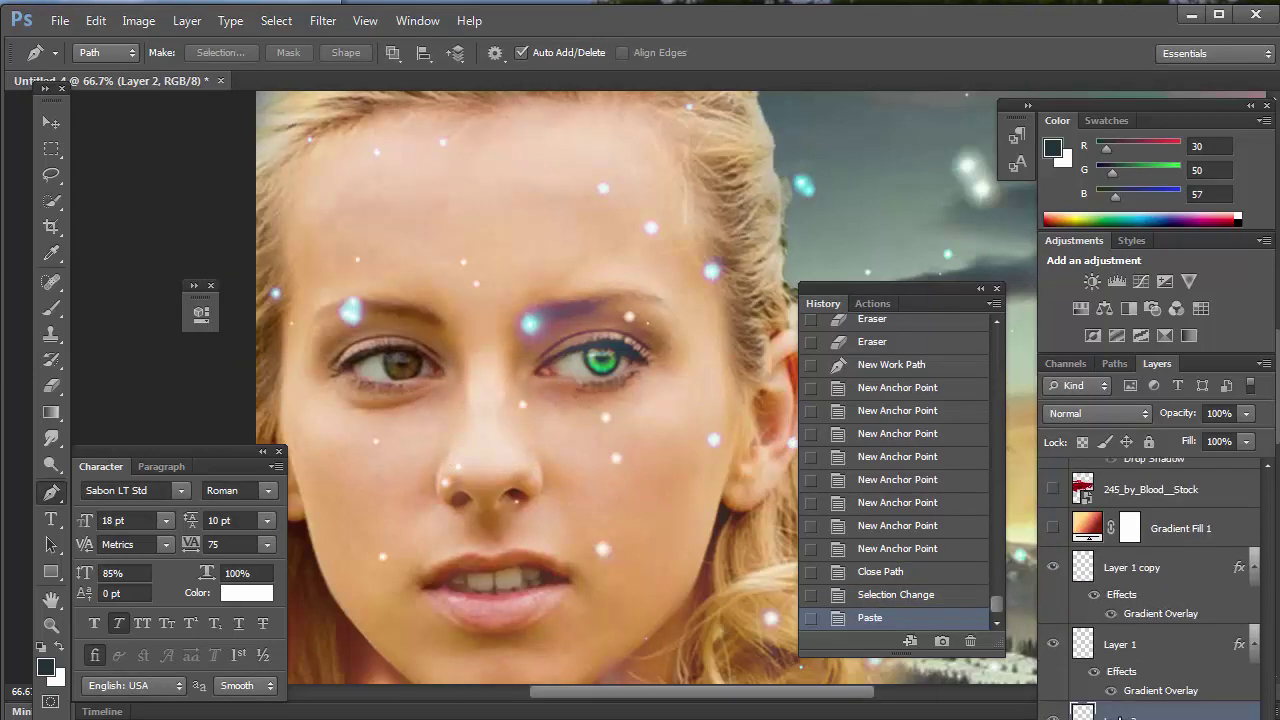
{"action": "right_click", "coordinate": [1120, 645]}
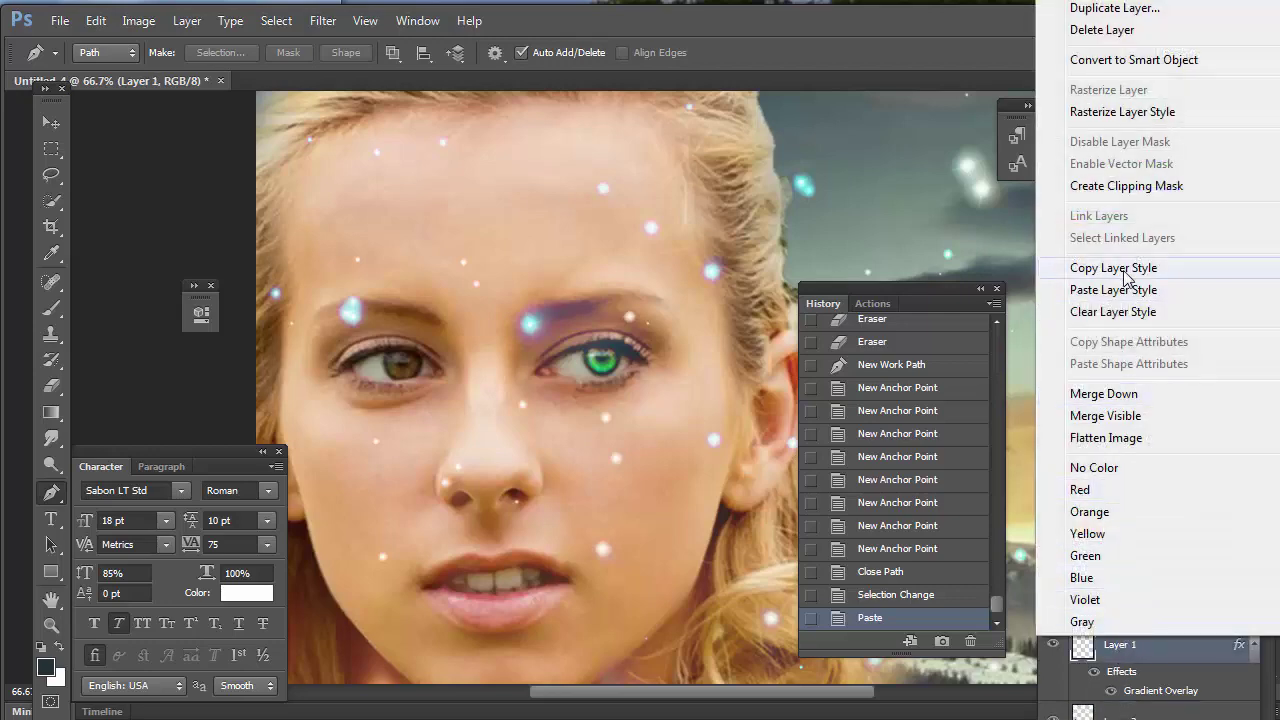
{"action": "left_click", "coordinate": [1127, 277]}
{"action": "left_click", "coordinate": [1136, 714]}
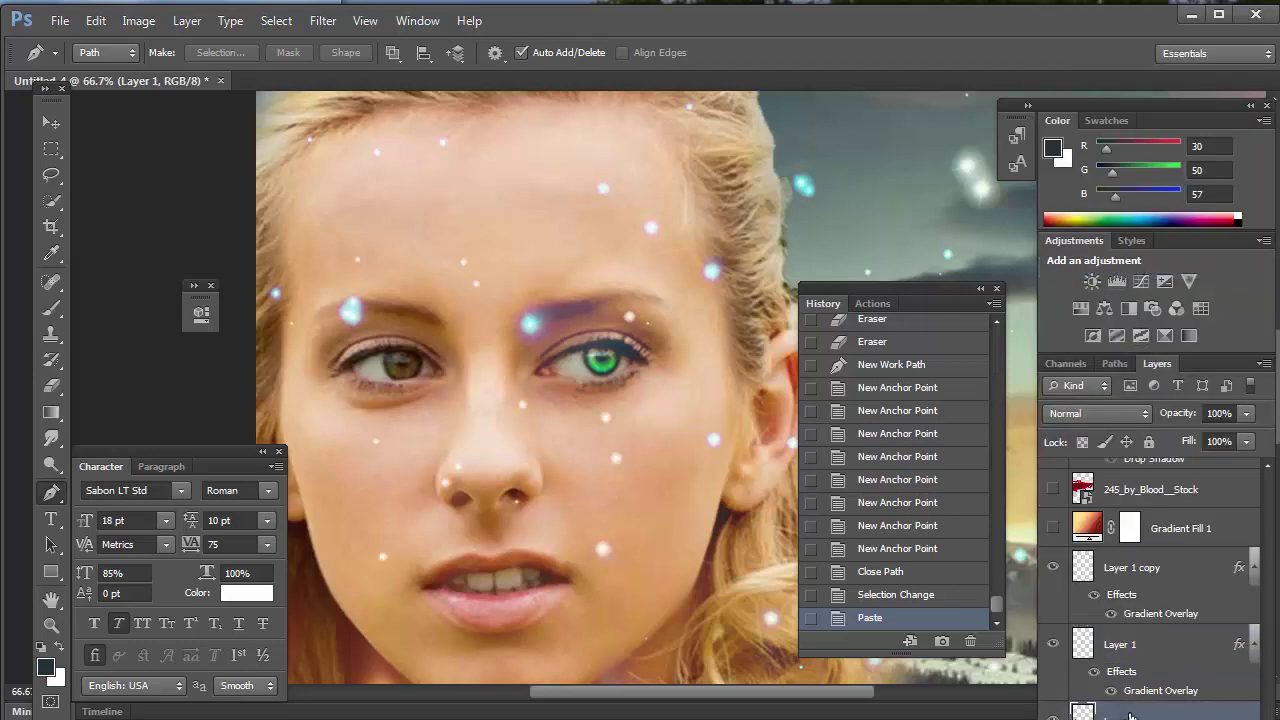
{"action": "right_click", "coordinate": [1143, 695]}
{"action": "left_click", "coordinate": [1122, 370]}
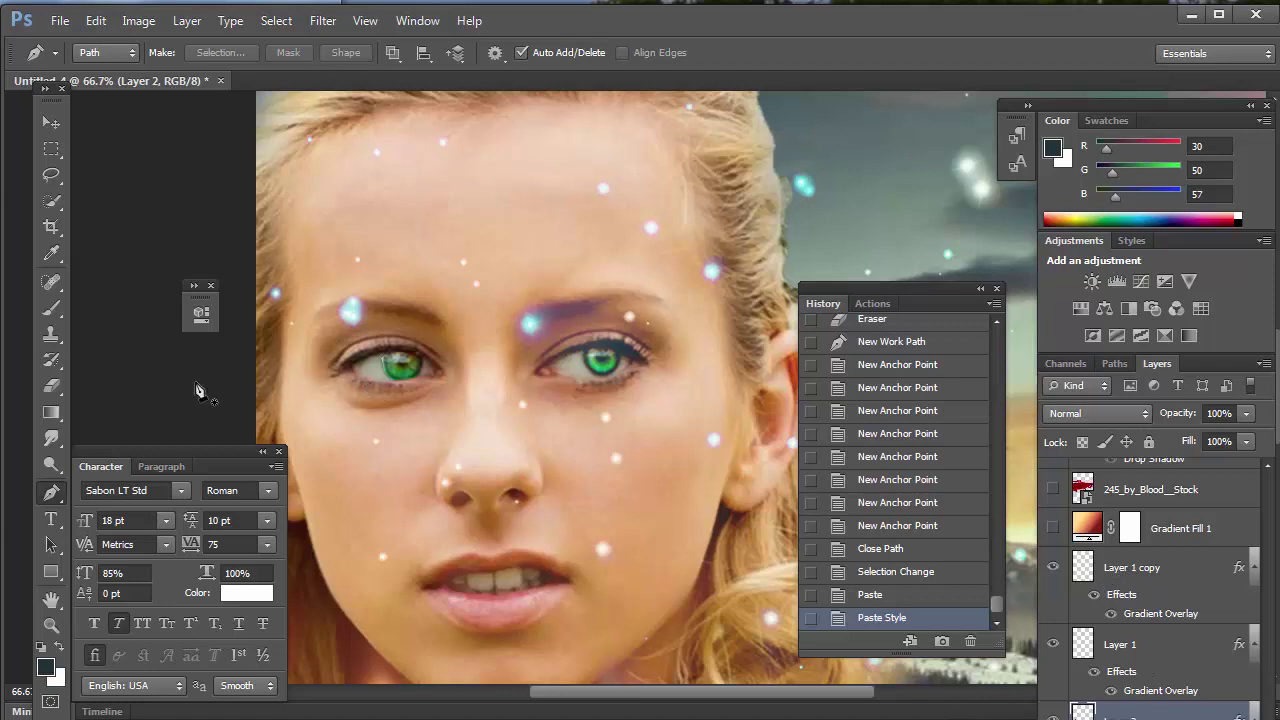
- Erase the excess glow around the left iris on Layer 2
{"action": "left_click", "coordinate": [54, 412]}
{"action": "left_click", "coordinate": [60, 390]}
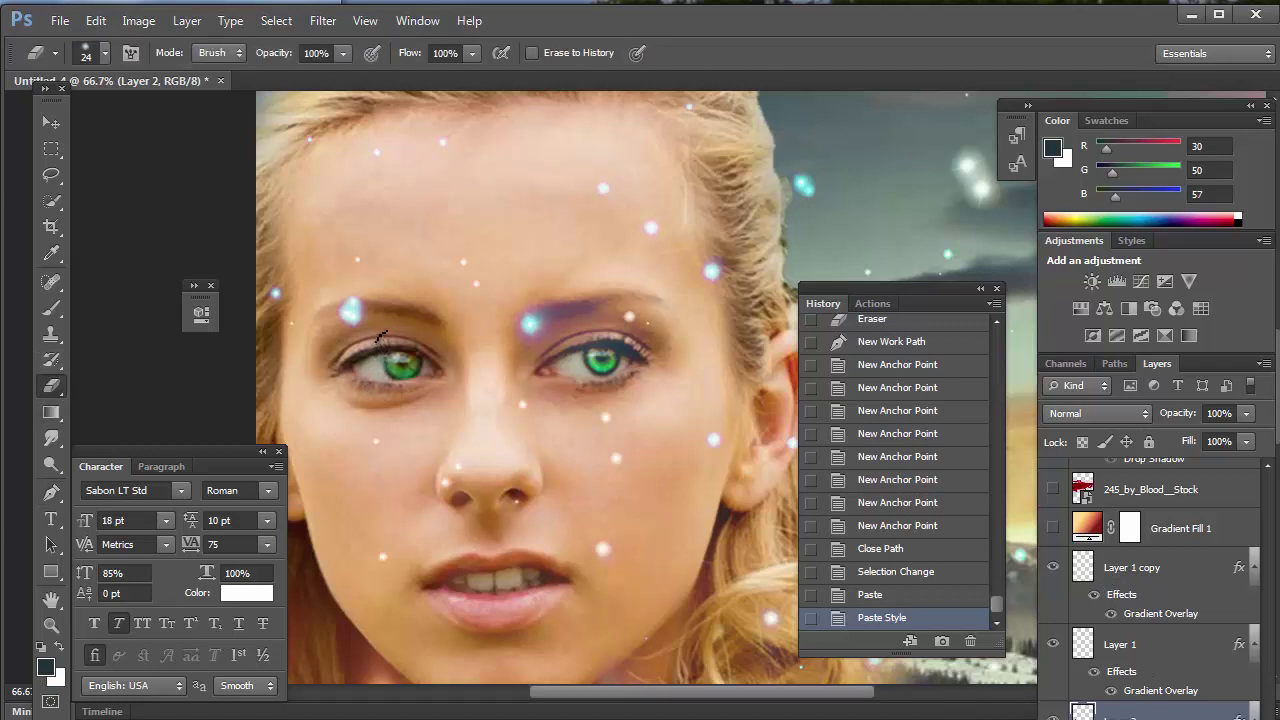
{"action": "left_click", "coordinate": [372, 372]}
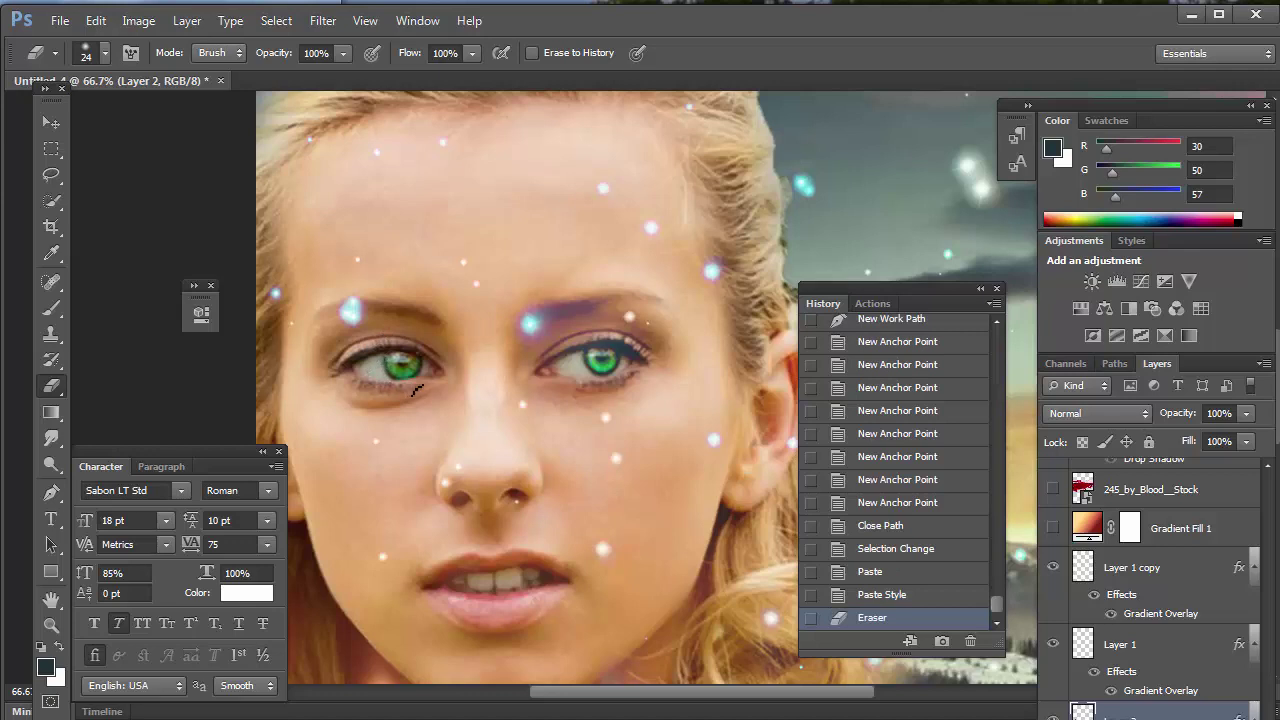
{"action": "mouse_move", "coordinate": [421, 371]}
{"action": "left_mouse_down"}
{"action": "mouse_move", "coordinate": [435, 360]}
{"action": "mouse_move", "coordinate": [400, 327]}
{"action": "left_mouse_up"}
- Duplicate Layer 2 as Layer 2 copy
{"action": "right_click", "coordinate": [1140, 712]}
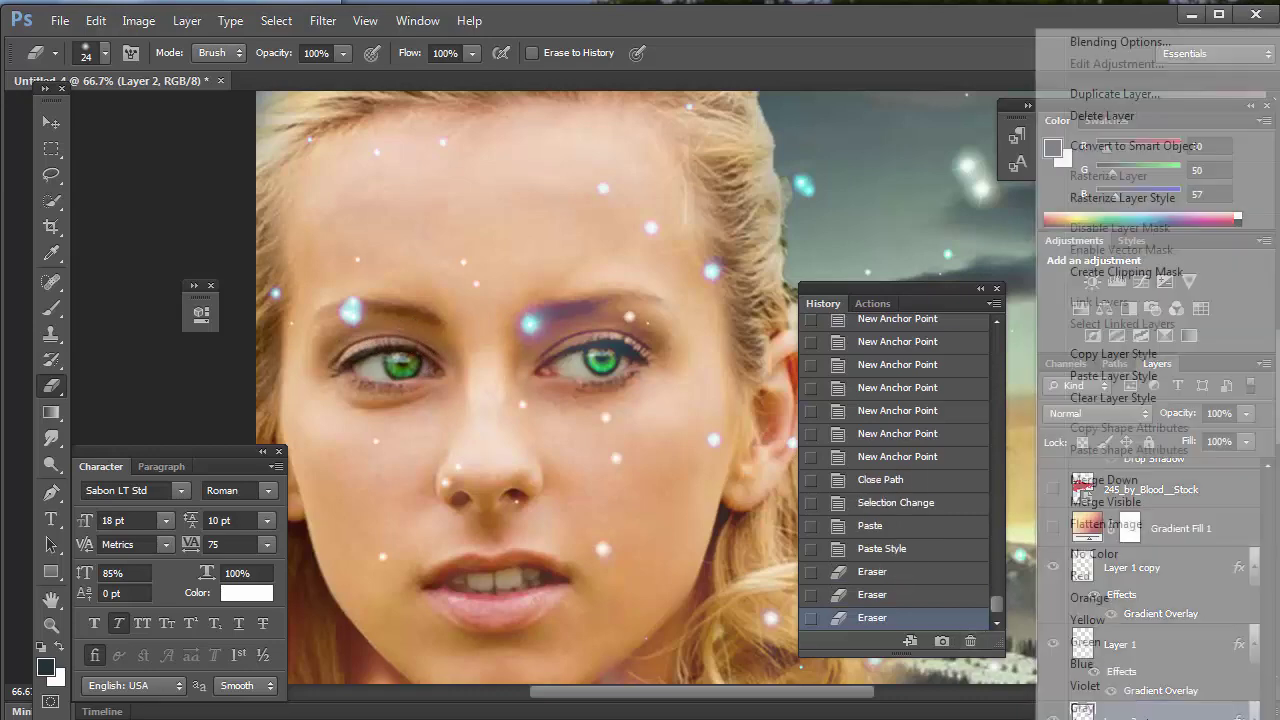
{"action": "left_click", "coordinate": [1110, 91]}
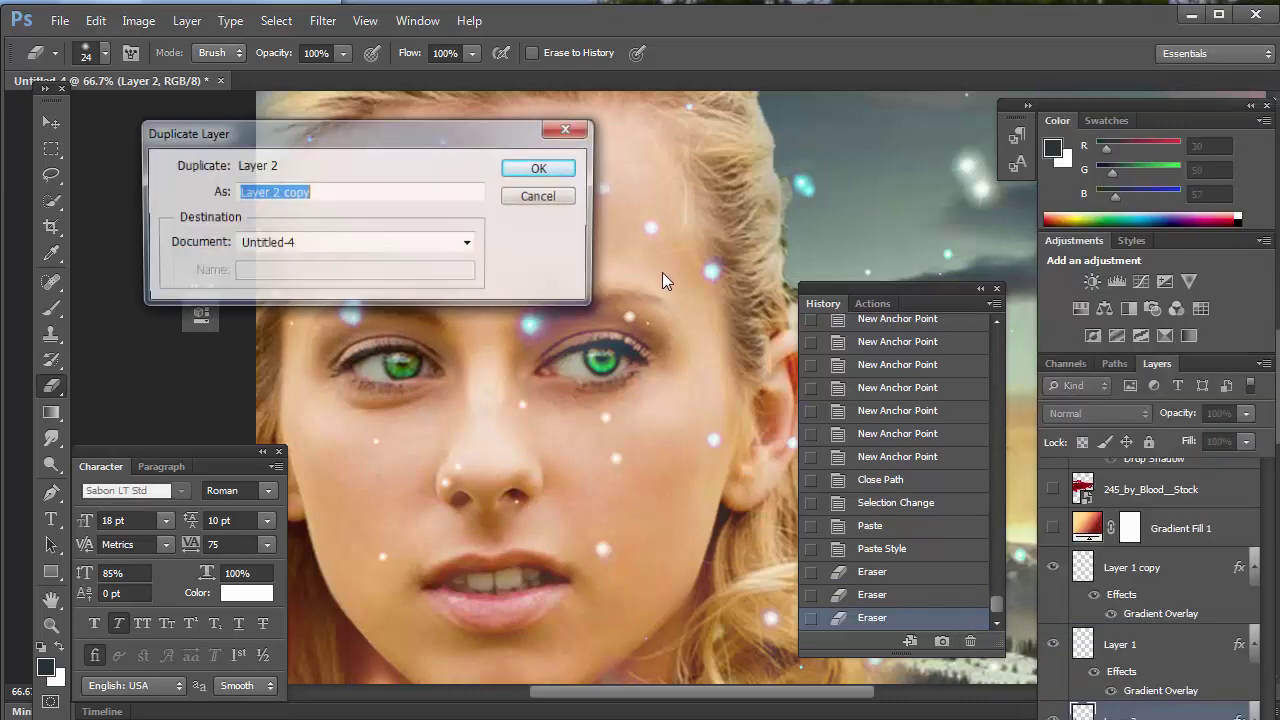
{"action": "left_click", "coordinate": [547, 170]}
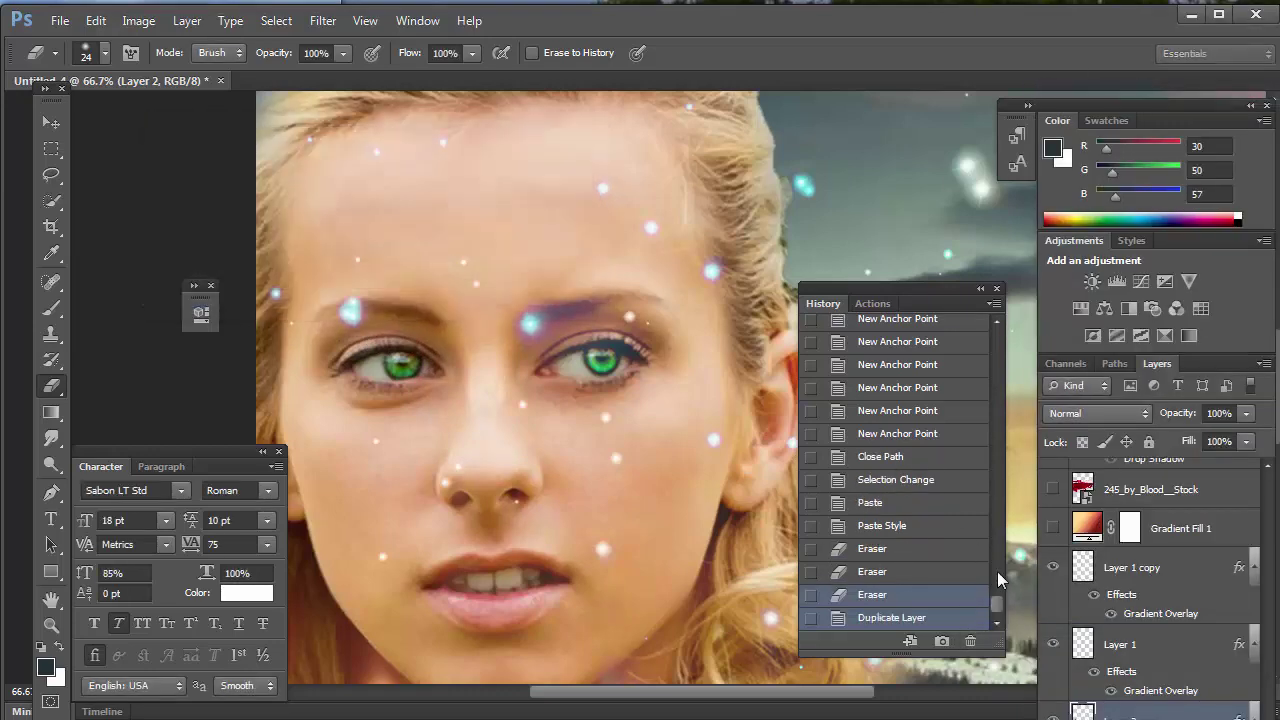
- Copy Layer 1 copy's Screen 58% style onto Layer 2 copy and erase the spilling edge
{"action": "left_click", "coordinate": [1137, 569]}
{"action": "right_click", "coordinate": [1128, 556]}
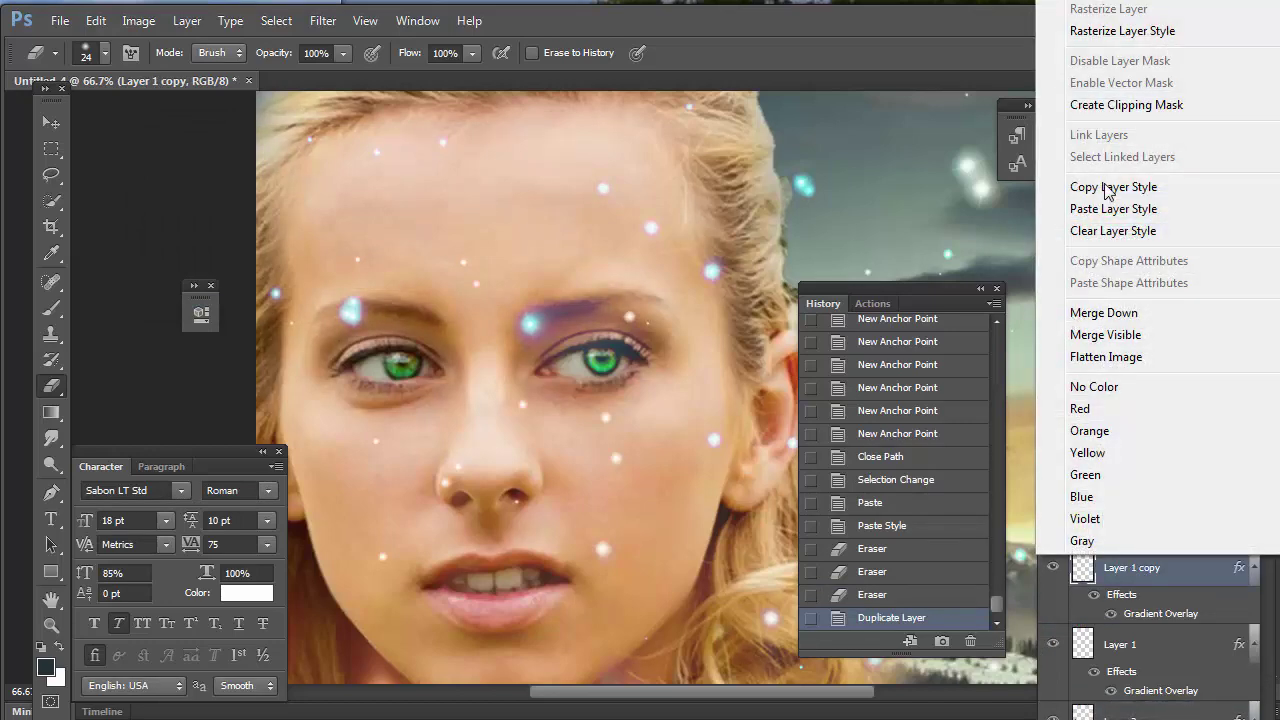
{"action": "left_click", "coordinate": [1108, 188]}
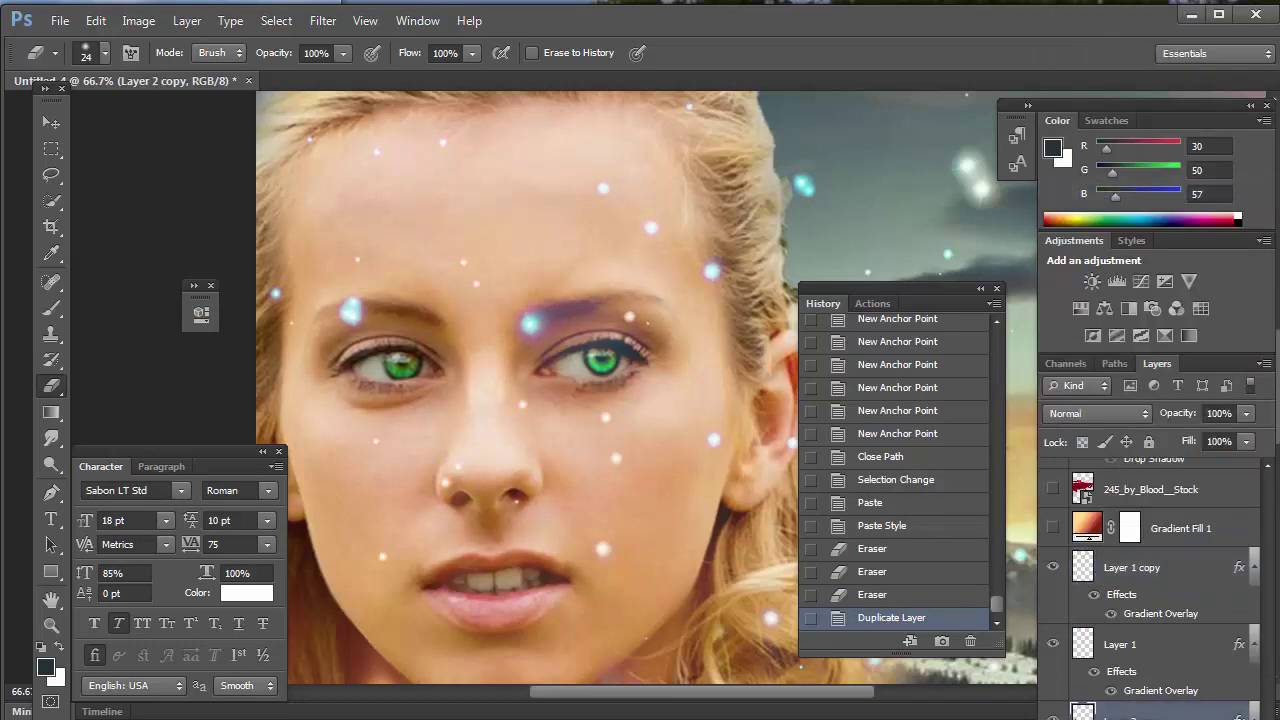
{"action": "right_click", "coordinate": [1090, 680]}
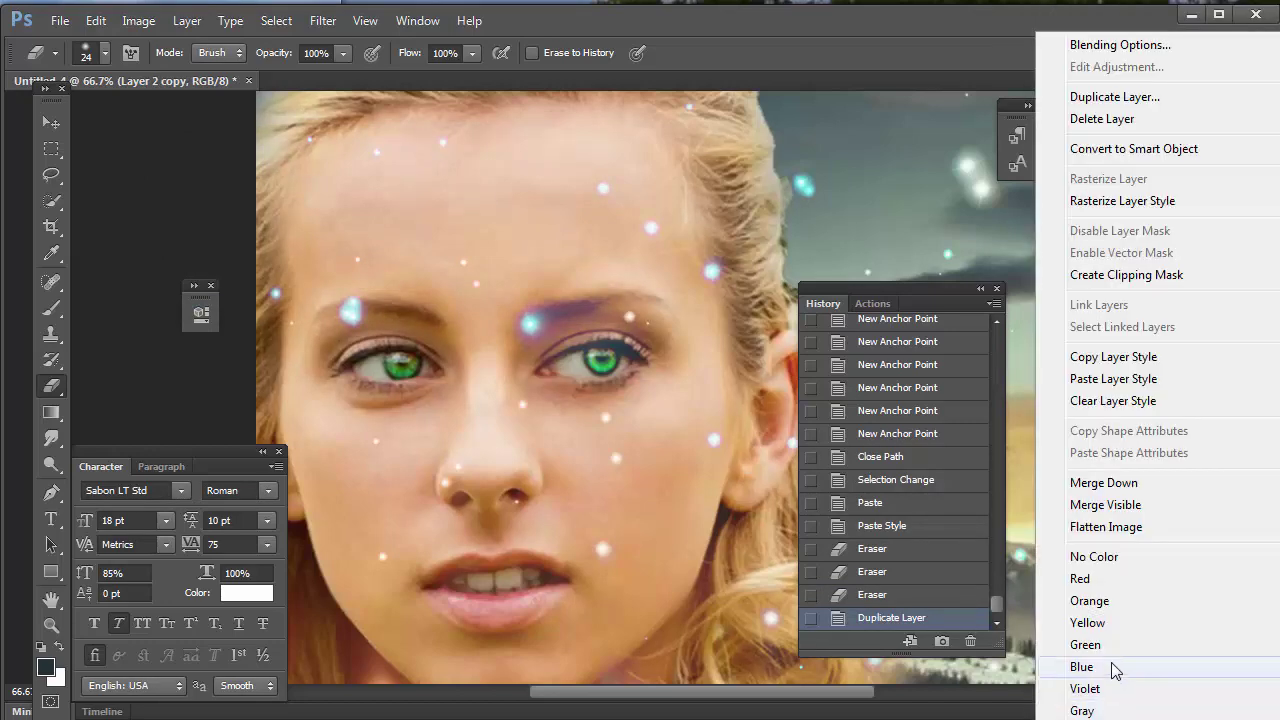
{"action": "left_click", "coordinate": [1117, 382]}
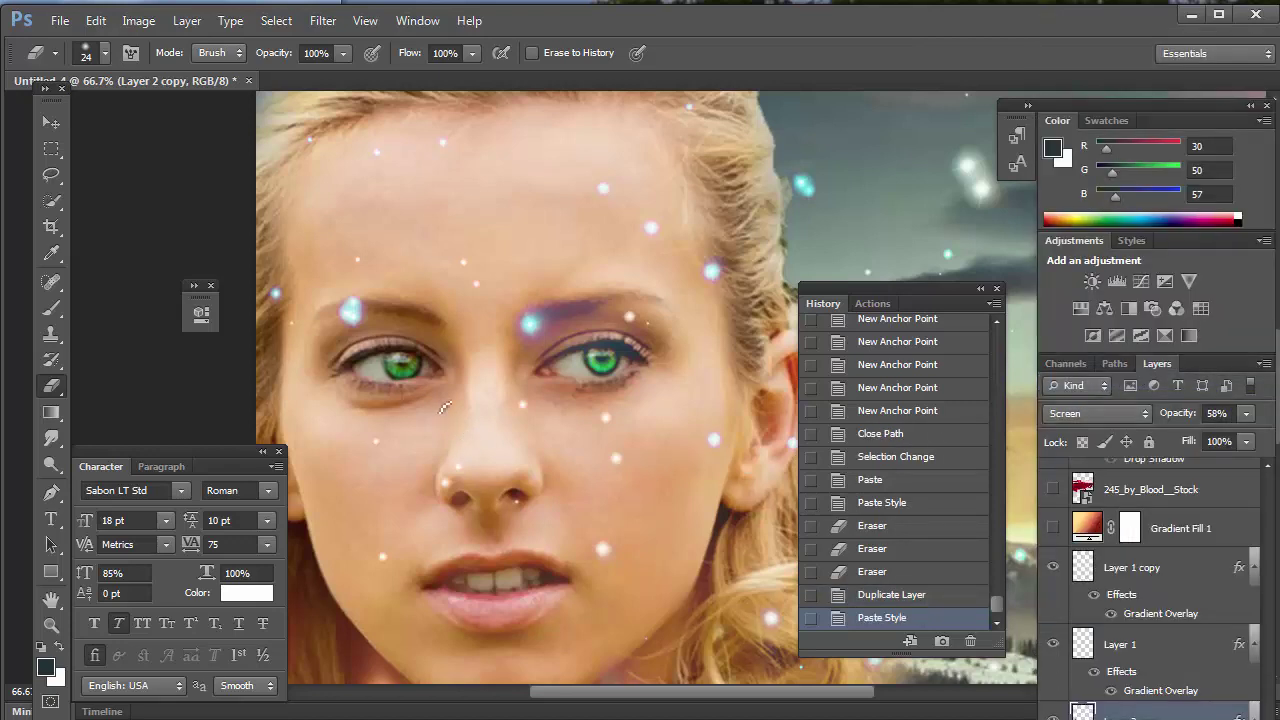
{"action": "mouse_move", "coordinate": [444, 408]}
{"action": "left_mouse_down"}
{"action": "mouse_move", "coordinate": [375, 372]}
{"action": "mouse_move", "coordinate": [377, 359]}
{"action": "mouse_move", "coordinate": [378, 384]}
{"action": "mouse_move", "coordinate": [381, 347]}
{"action": "mouse_move", "coordinate": [374, 372]}
{"action": "mouse_move", "coordinate": [409, 345]}
{"action": "mouse_move", "coordinate": [425, 364]}
{"action": "mouse_move", "coordinate": [392, 347]}
{"action": "left_mouse_up"}
- Dab away the glow edges on the left iris with a small eraser
{"action": "left_click", "coordinate": [401, 362]}
{"action": "left_click", "coordinate": [403, 361]}
{"action": "left_click", "coordinate": [404, 362]}
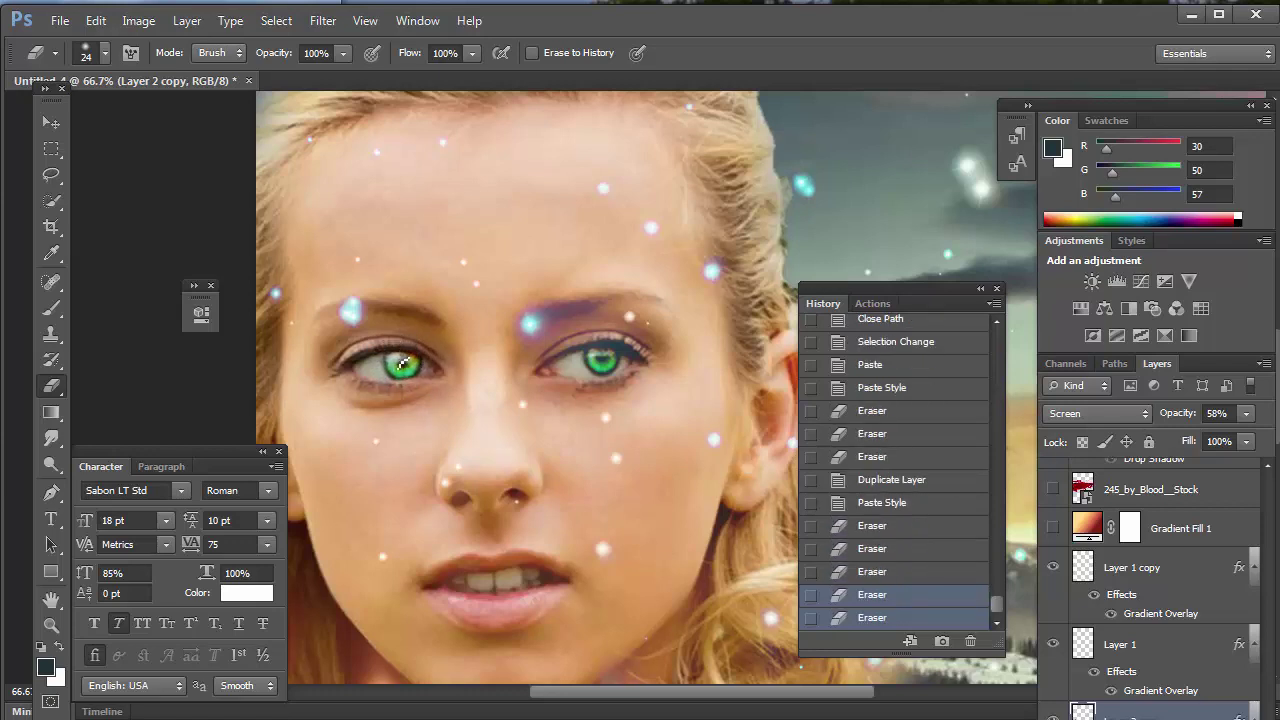
{"action": "left_click", "coordinate": [405, 362]}
{"action": "left_click", "coordinate": [404, 362]}
{"action": "left_click", "coordinate": [404, 362]}
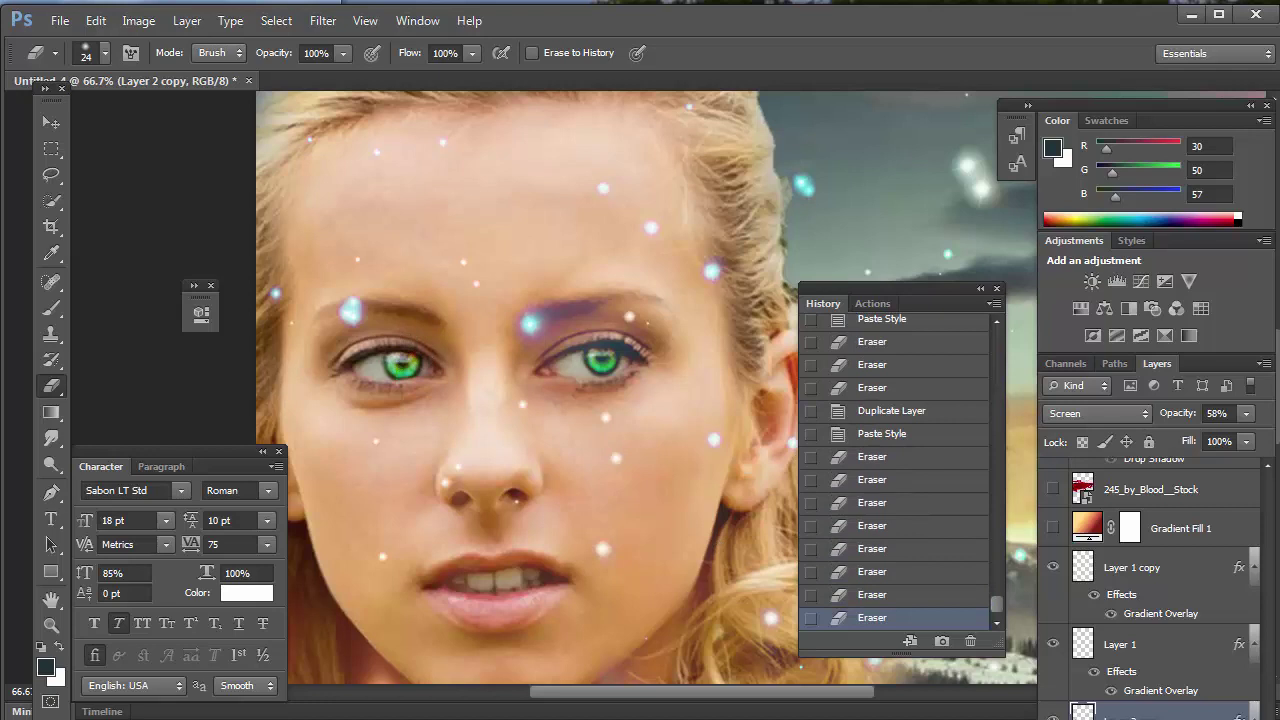
- On Layer 2, erase the remaining stray glow from the left iris
{"action": "key", "text": "alt+bracketleft"}
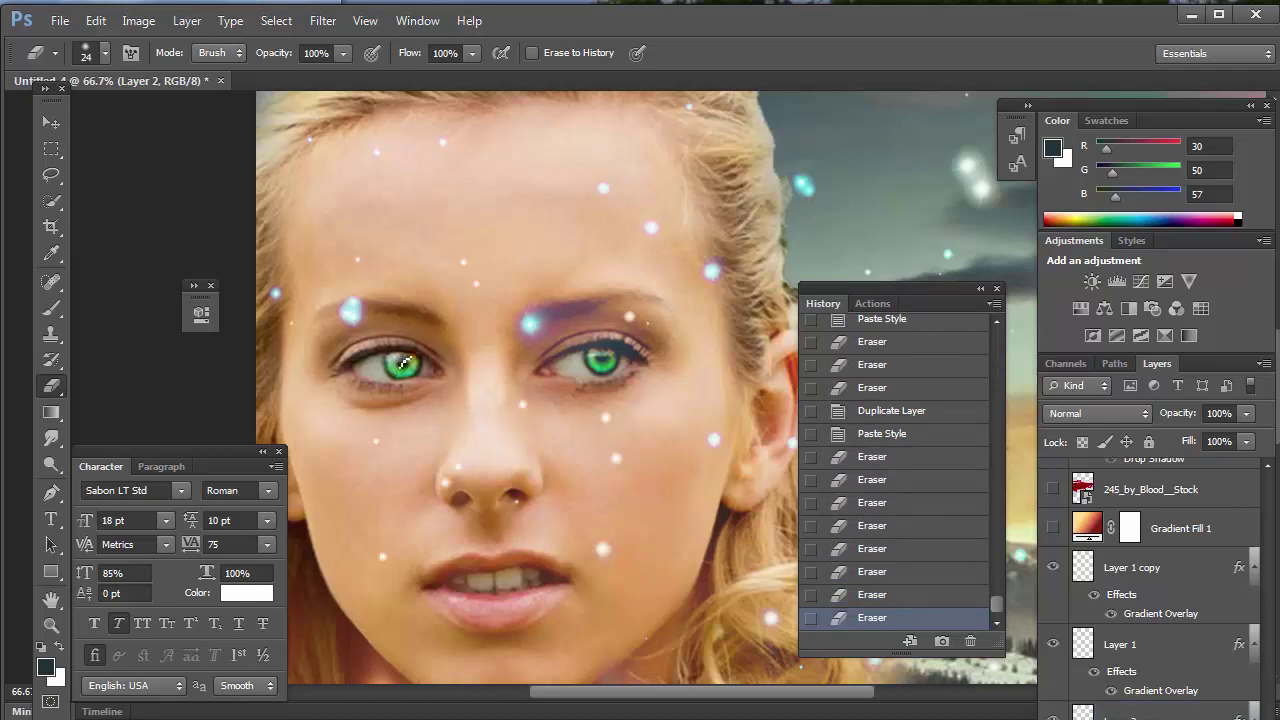
{"action": "left_click", "coordinate": [404, 362]}
{"action": "left_click", "coordinate": [404, 363]}
{"action": "left_click", "coordinate": [404, 363]}
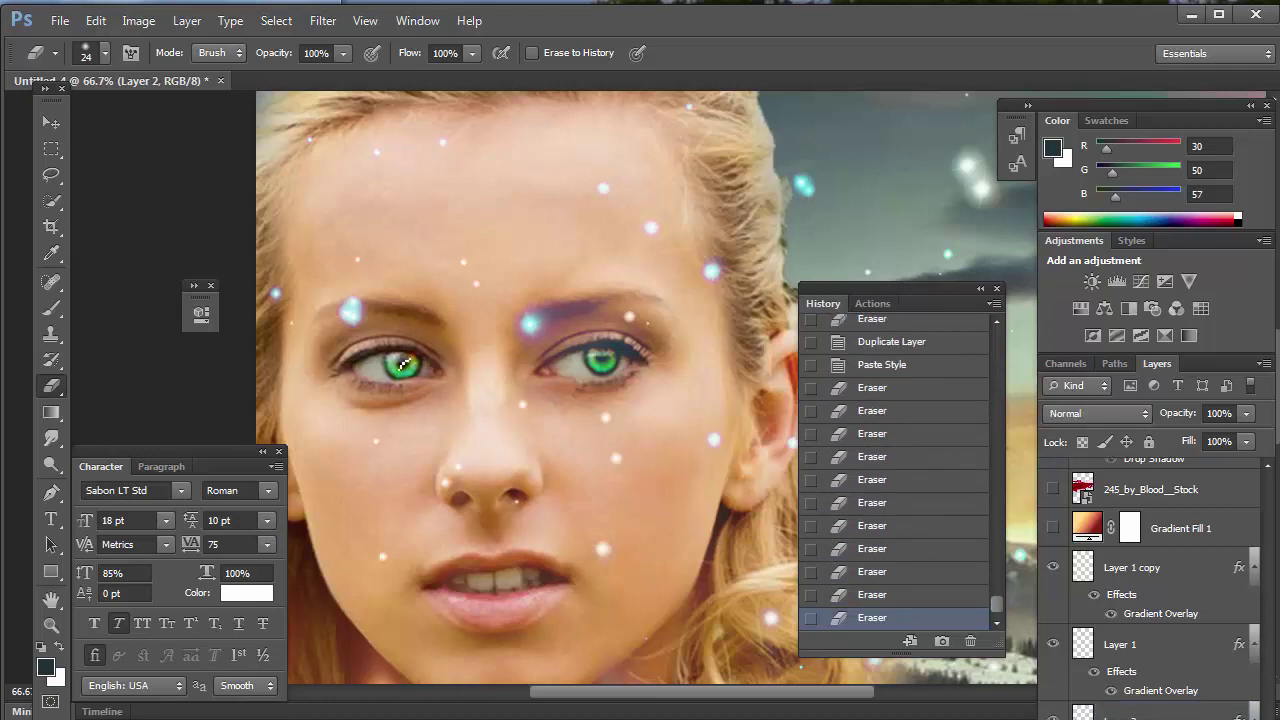
{"action": "left_click", "coordinate": [405, 363]}
{"action": "left_click", "coordinate": [403, 363]}
{"action": "left_click", "coordinate": [404, 364]}
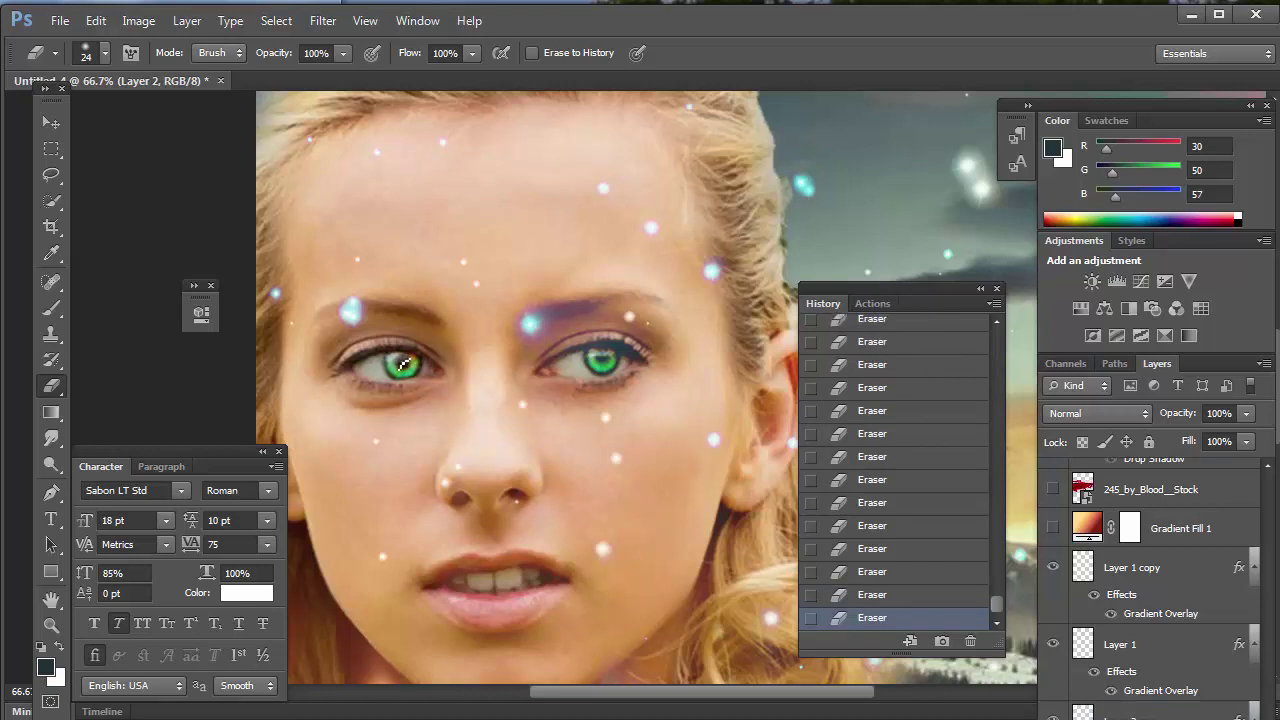
- Set Layer 1 to Screen blend mode and select Layer 1 copy and Layer 2 copy
{"action": "left_click", "coordinate": [1127, 650]}
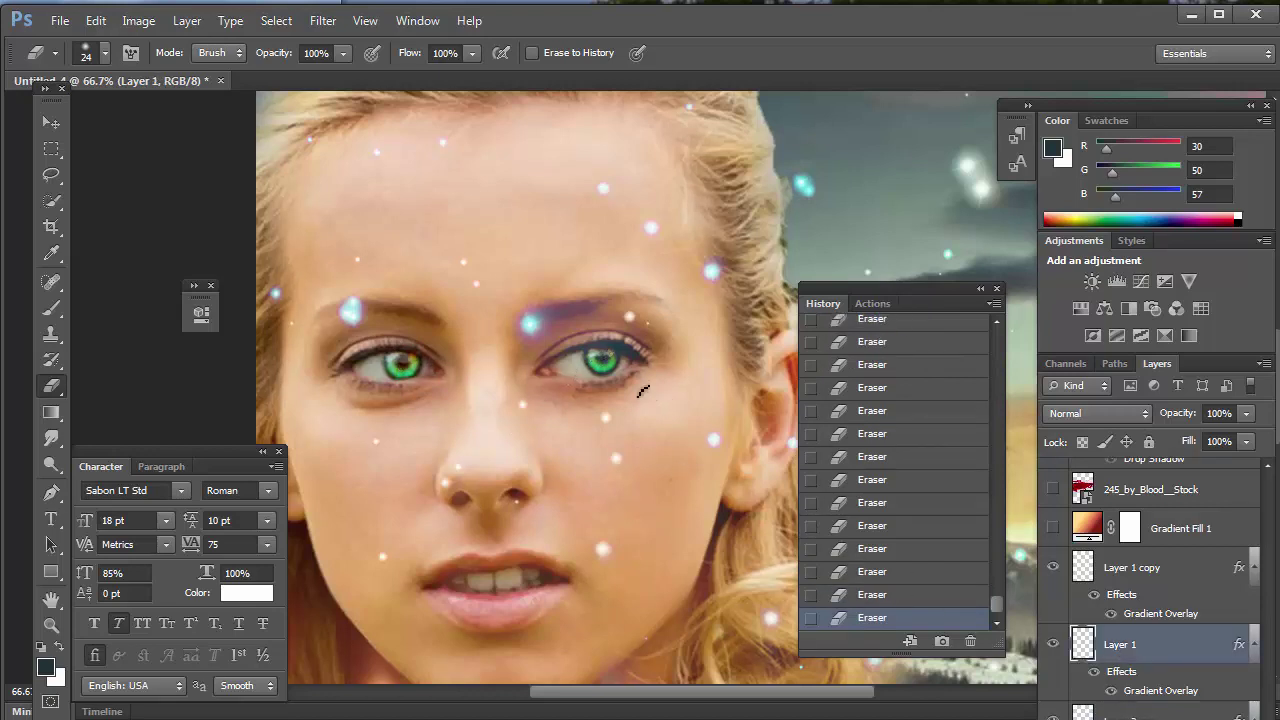
{"action": "key", "text": "shift+alt+s"}
{"action": "left_click", "coordinate": [1133, 580]}
{"action": "left_click", "coordinate": [1140, 711]}
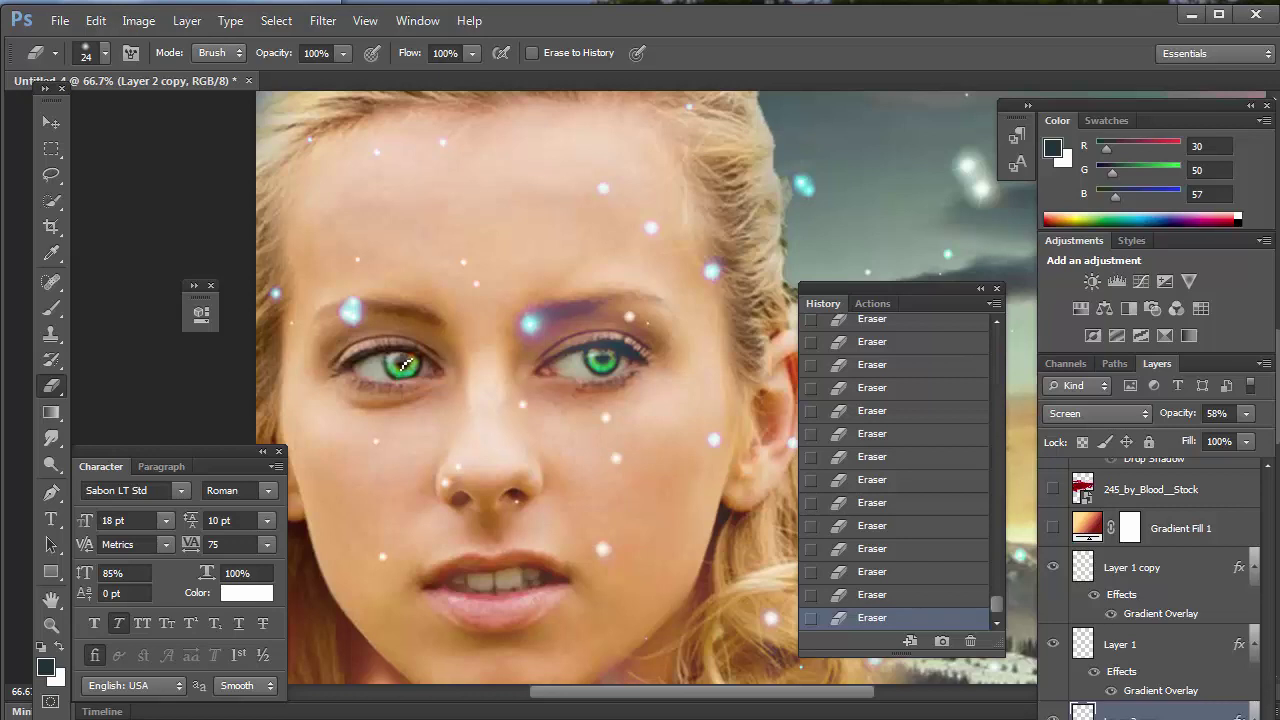
{"action": "left_click", "coordinate": [365, 20]}
{"action": "left_click", "coordinate": [396, 186]}
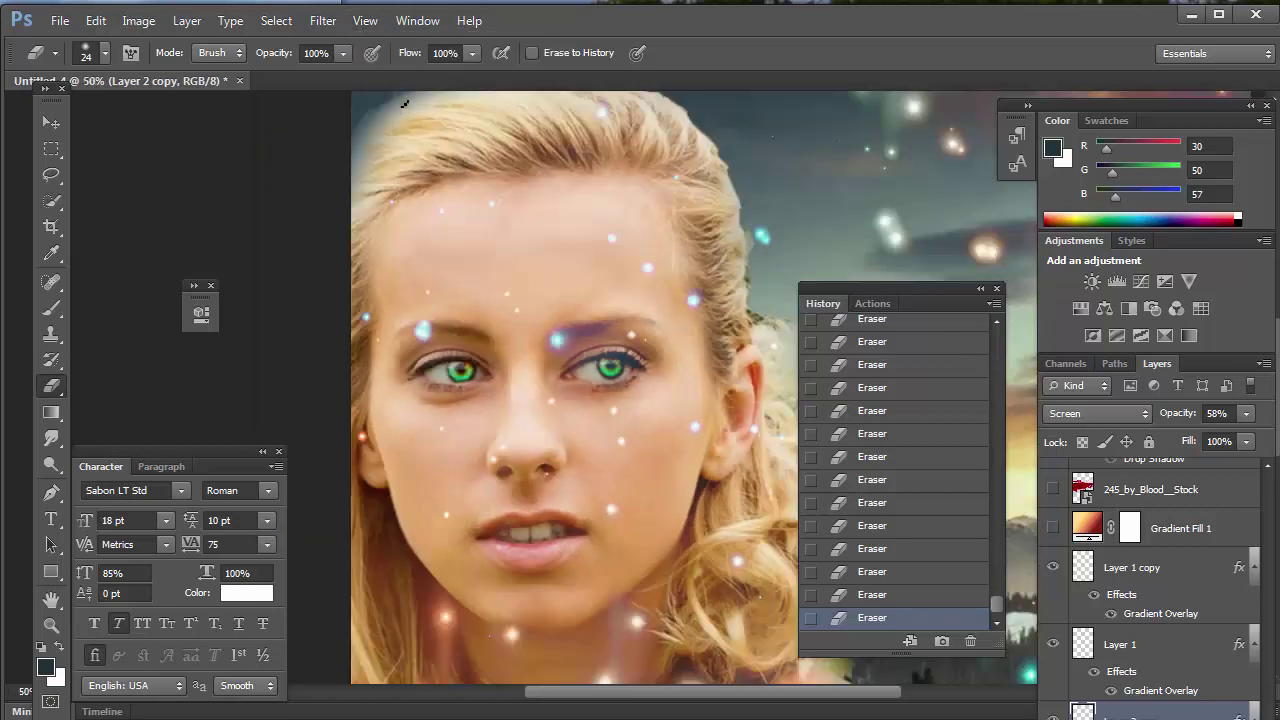
- Zoom out three times to view the whole cover, then zoom back in to 25%
{"action": "left_click", "coordinate": [366, 20]}
{"action": "left_click", "coordinate": [396, 185]}
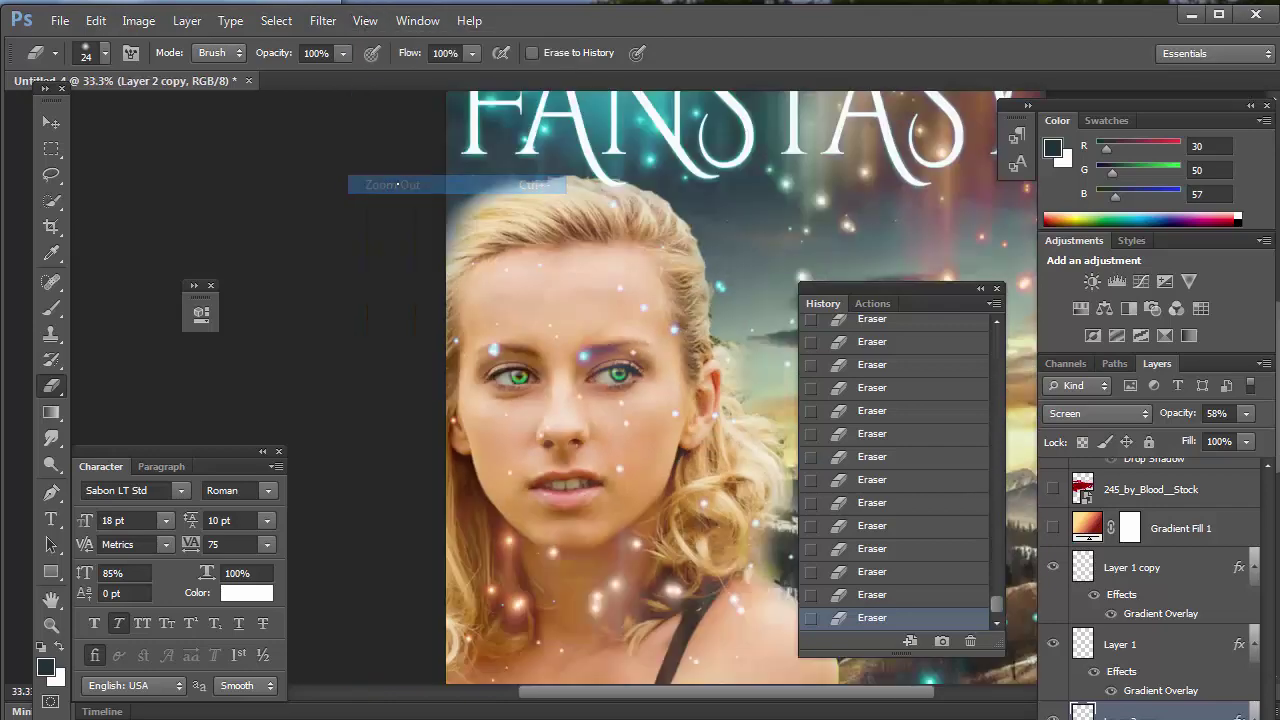
{"action": "left_click", "coordinate": [364, 20]}
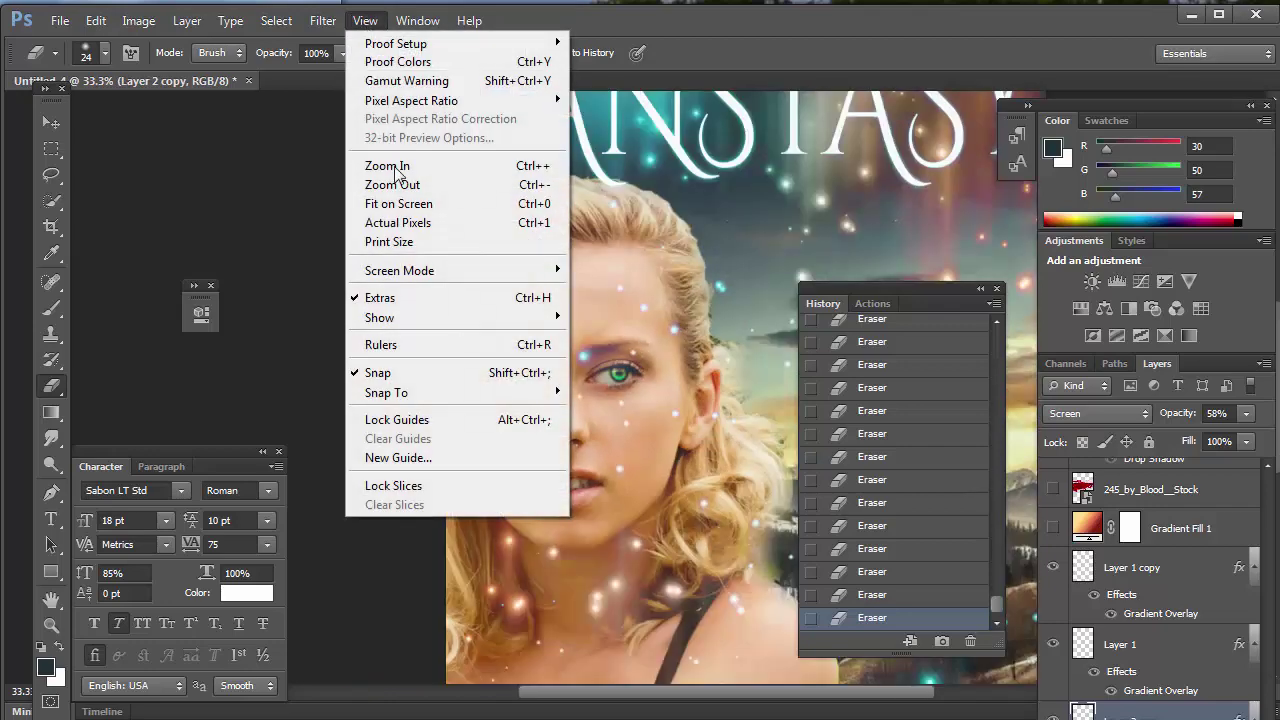
{"action": "left_click", "coordinate": [409, 185]}
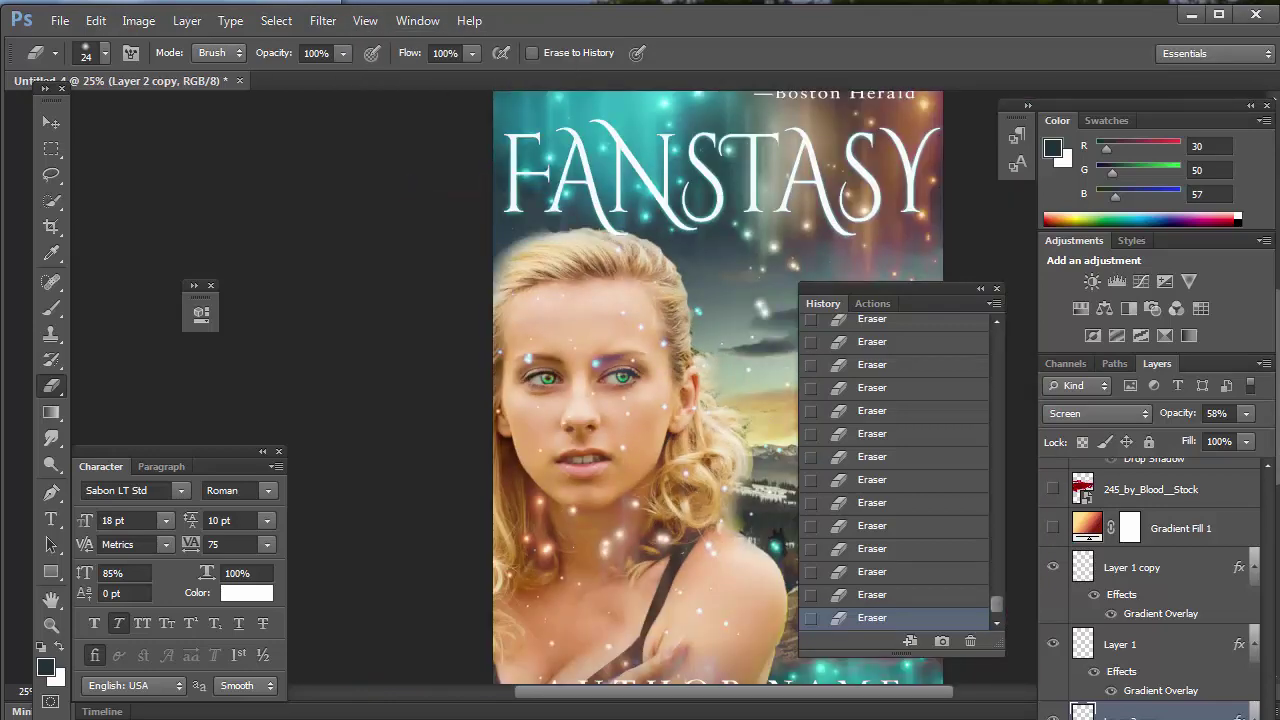
{"action": "left_click", "coordinate": [364, 20]}
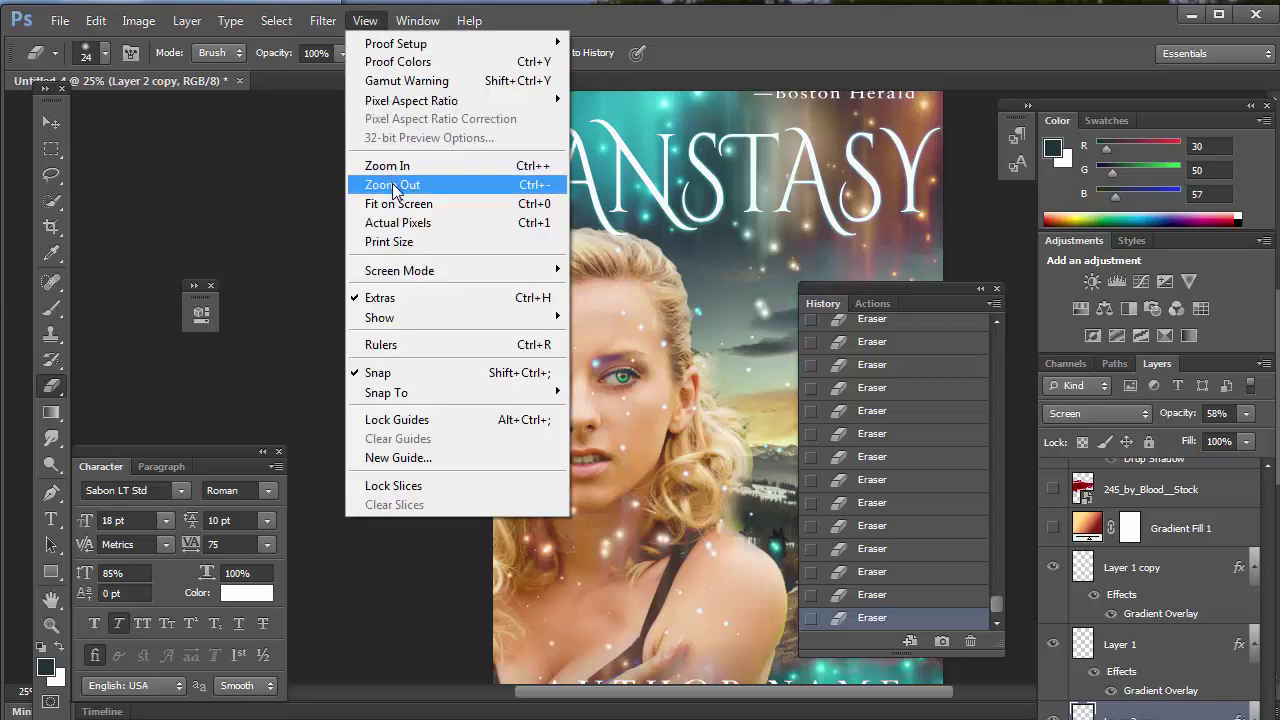
{"action": "left_click", "coordinate": [393, 185]}
{"action": "left_click", "coordinate": [364, 20]}
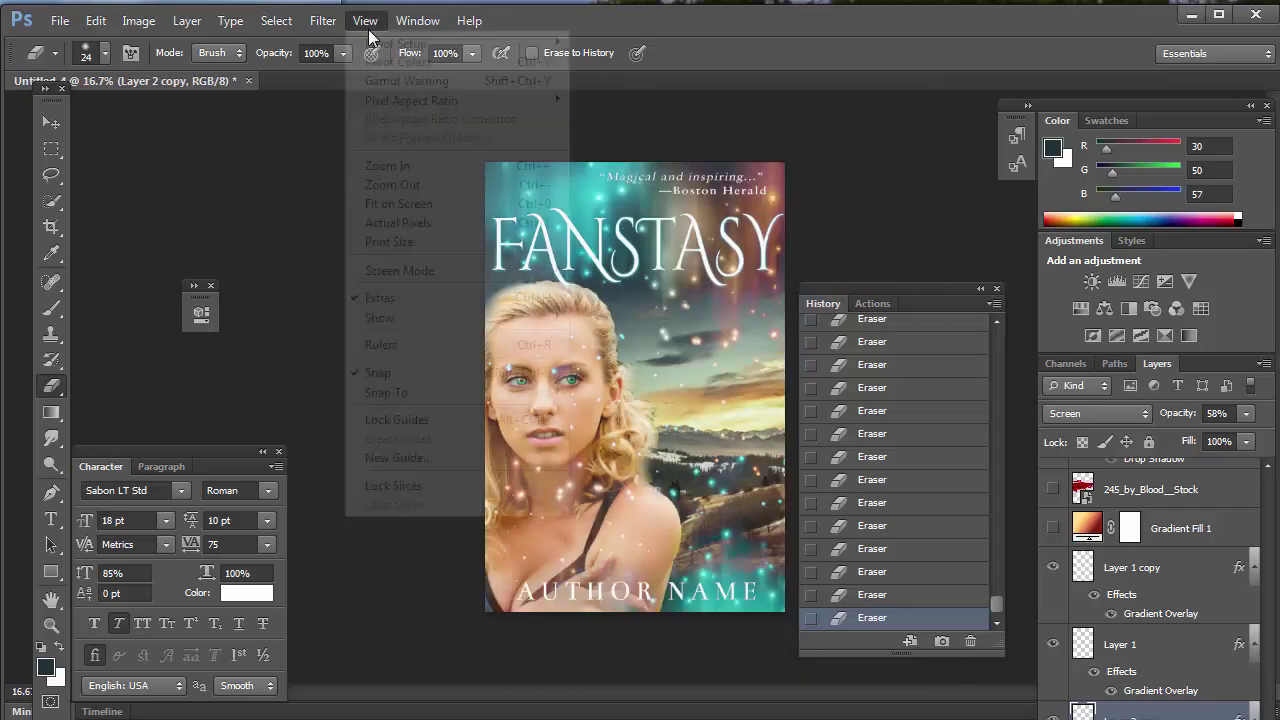
{"action": "left_click", "coordinate": [399, 163]}
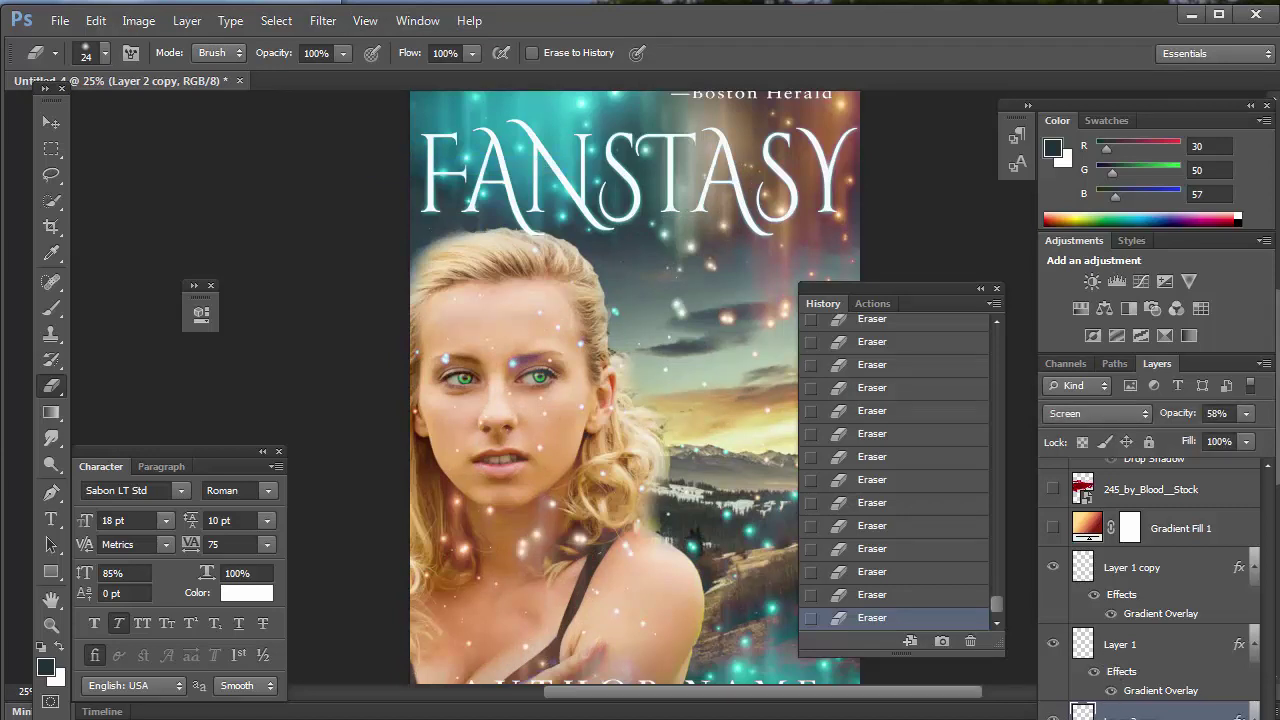
- Change Layer 2 copy's gradient overlay to the red-yellow-green aynewone3 gradient
{"action": "double_click", "coordinate": [1160, 613]}
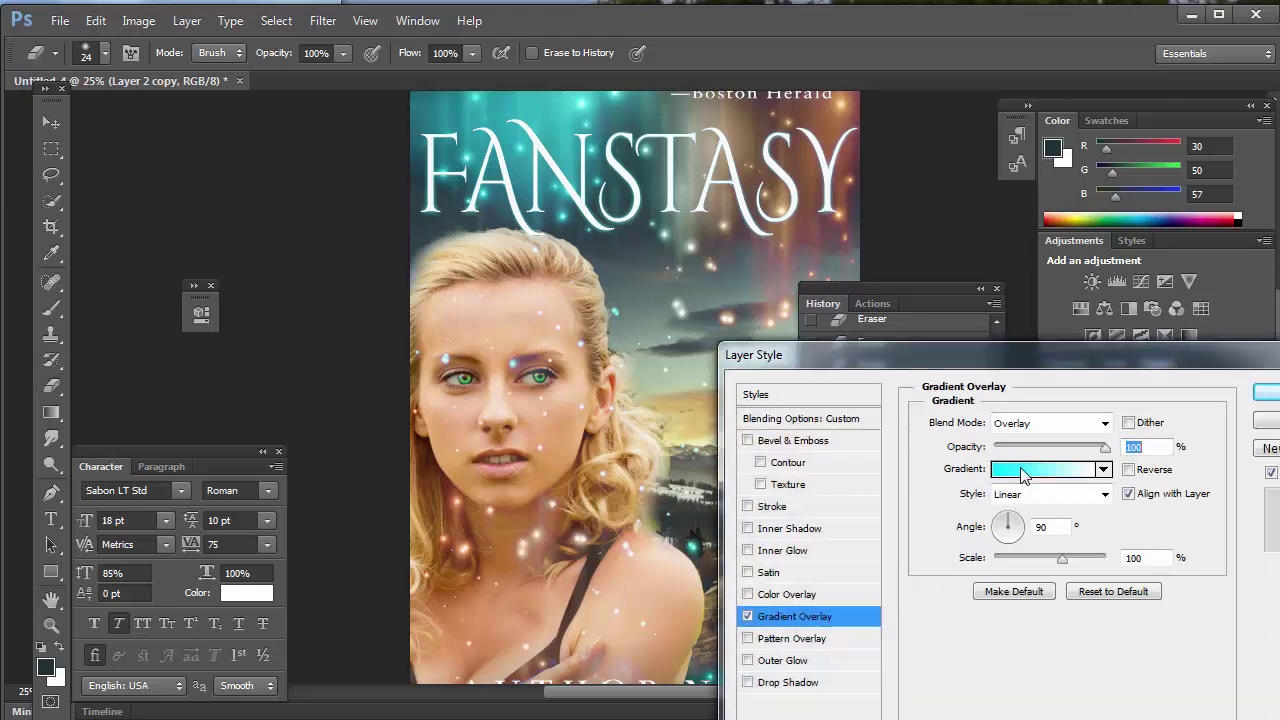
{"action": "left_click", "coordinate": [1000, 470]}
{"action": "left_click", "coordinate": [859, 399]}
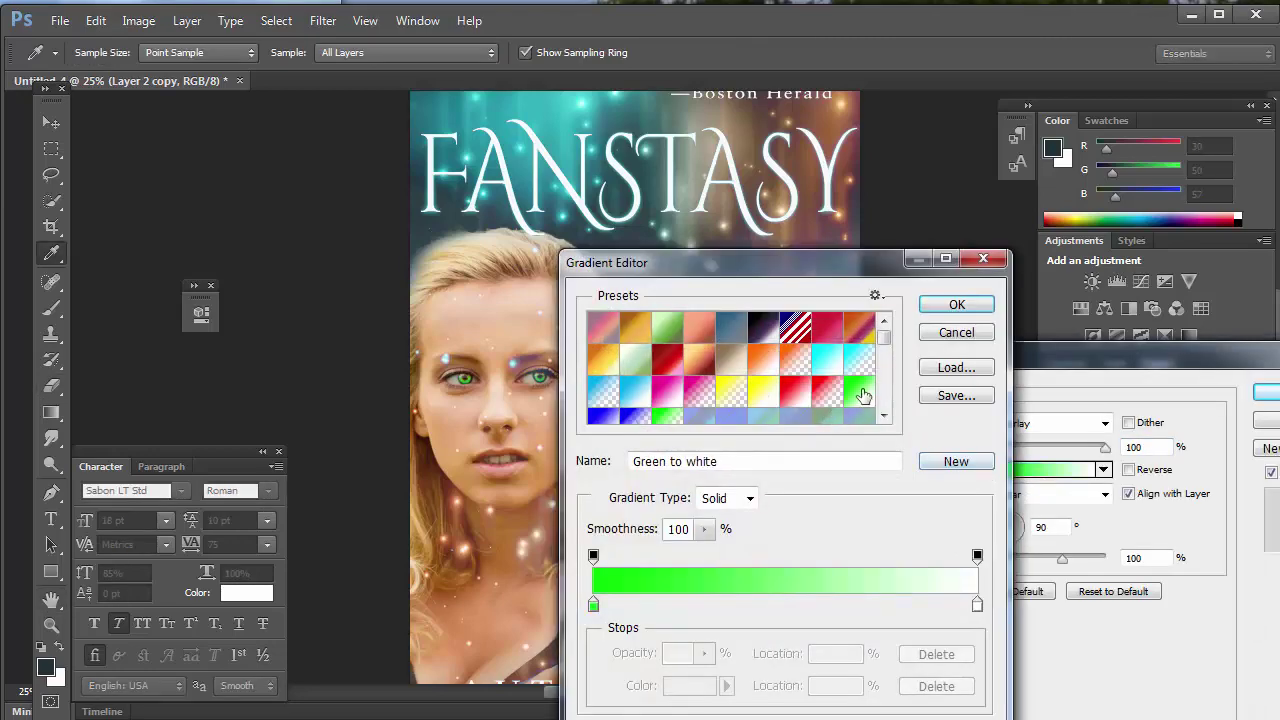
{"action": "left_click", "coordinate": [798, 373]}
{"action": "left_click", "coordinate": [800, 392]}
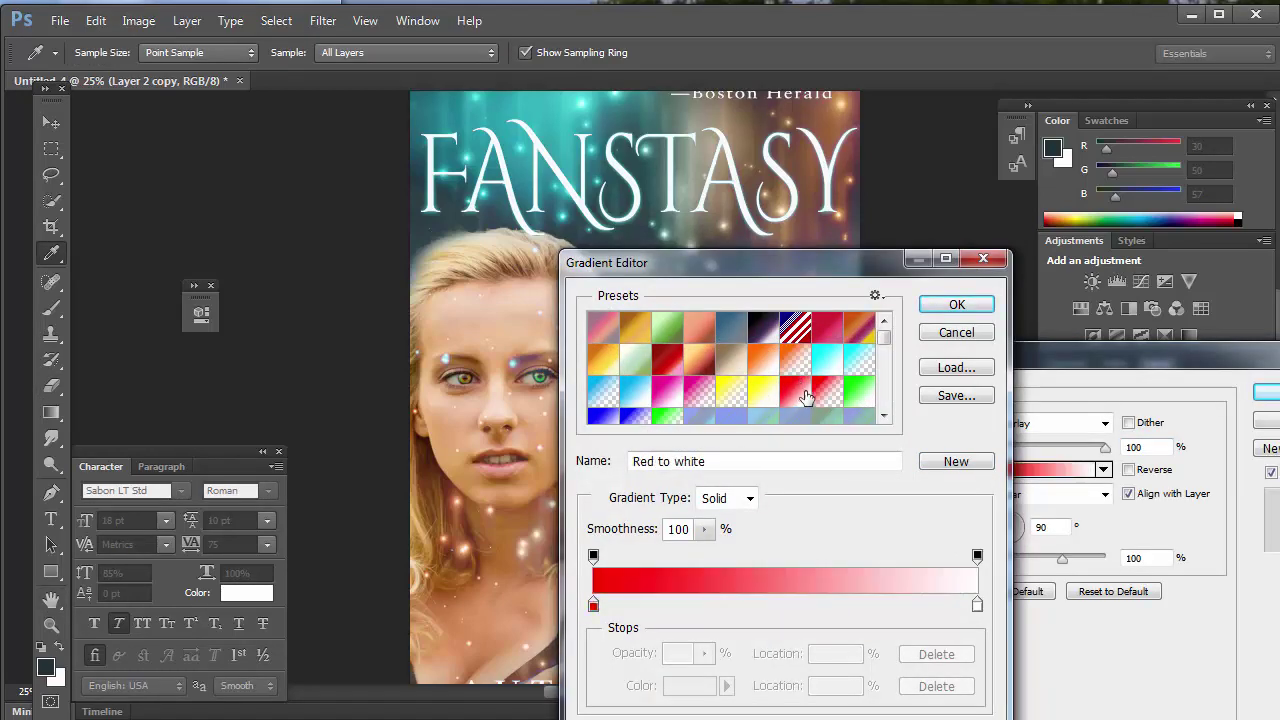
{"action": "scroll", "coordinate": [806, 392], "scroll_direction": "down", "scroll_amount": 2}
{"action": "left_click", "coordinate": [806, 391]}
{"action": "scroll", "coordinate": [806, 392], "scroll_direction": "down", "scroll_amount": 1}
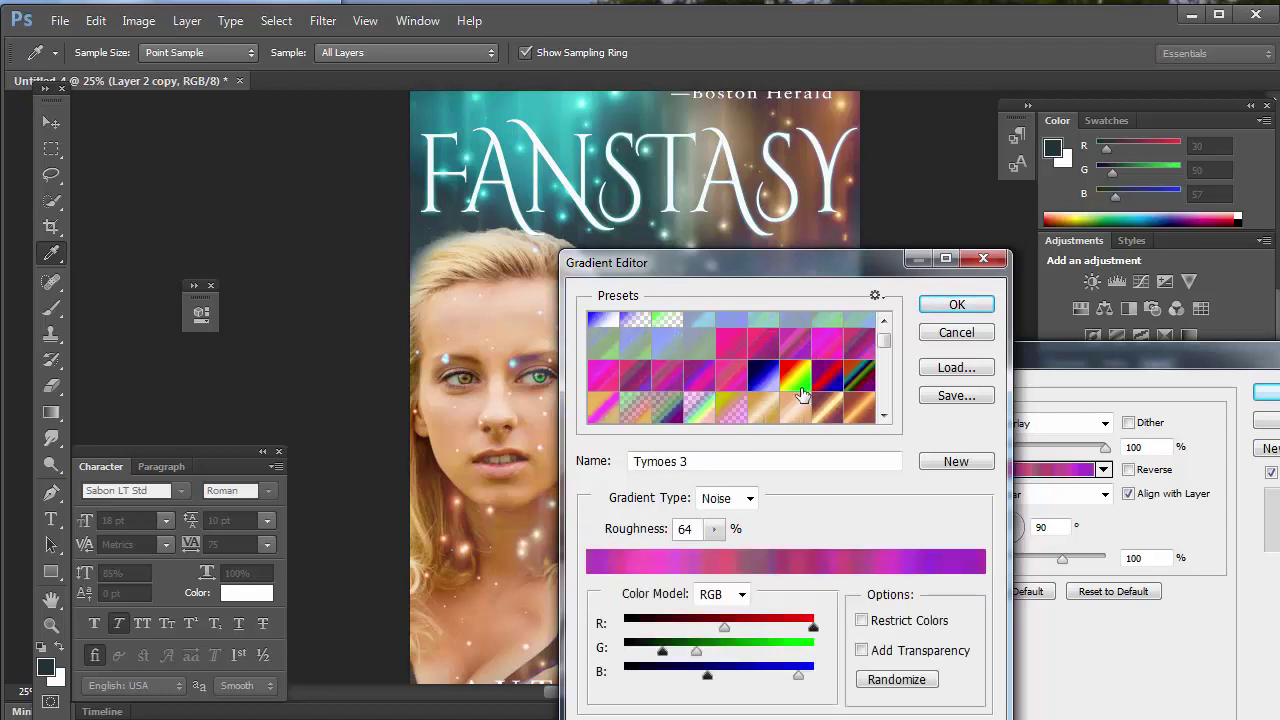
{"action": "left_click", "coordinate": [799, 406]}
{"action": "left_click", "coordinate": [798, 378]}
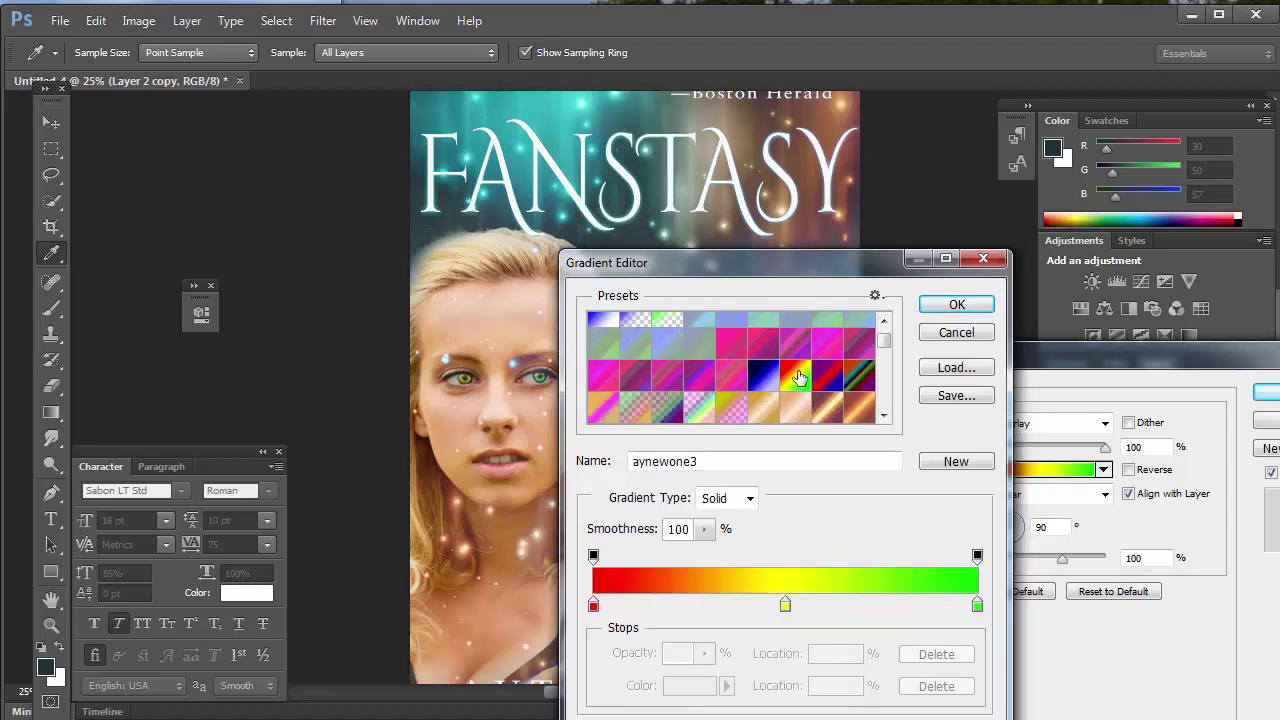
{"action": "scroll", "coordinate": [806, 362], "scroll_direction": "down", "scroll_amount": 1}
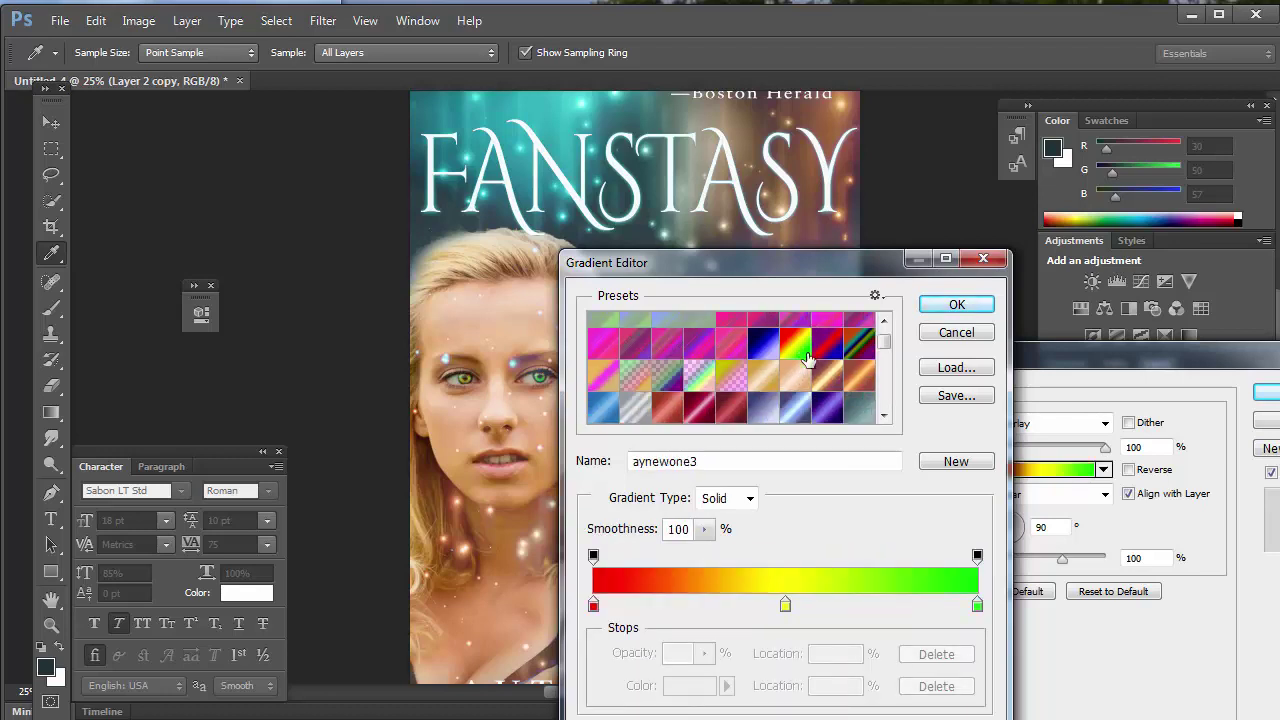
{"action": "left_click", "coordinate": [956, 305]}
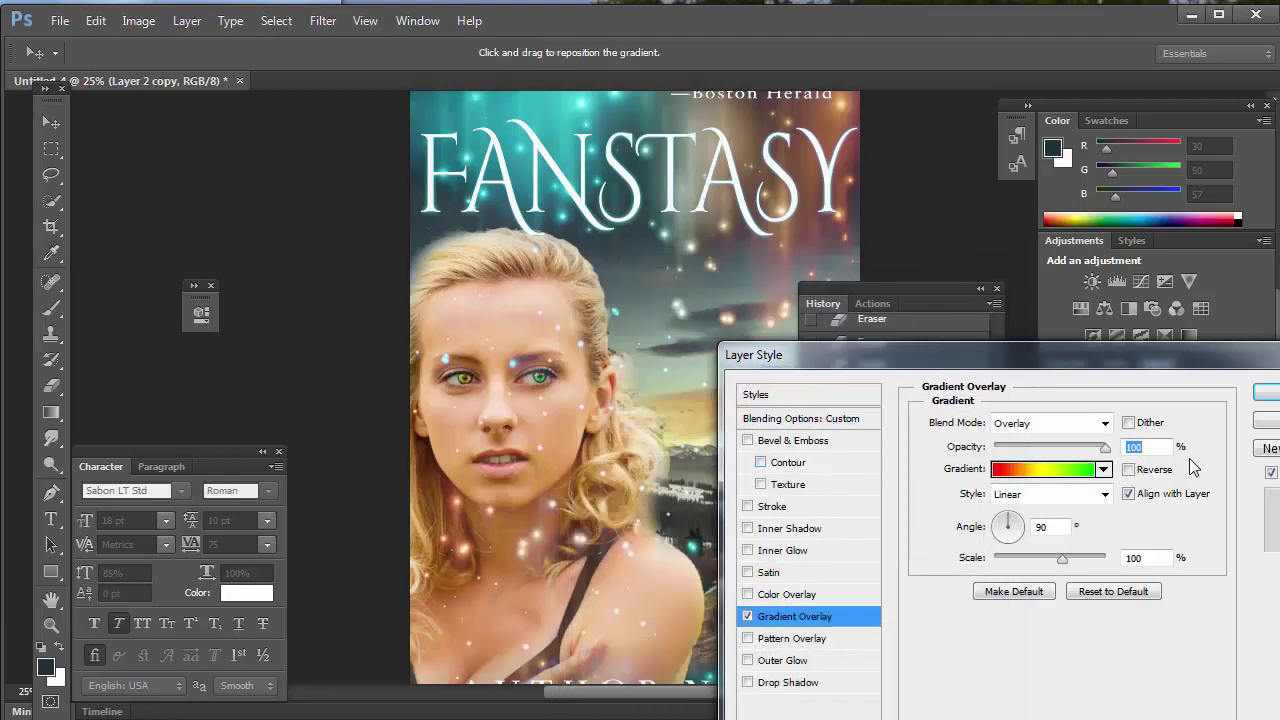
{"action": "left_click", "coordinate": [1266, 393]}
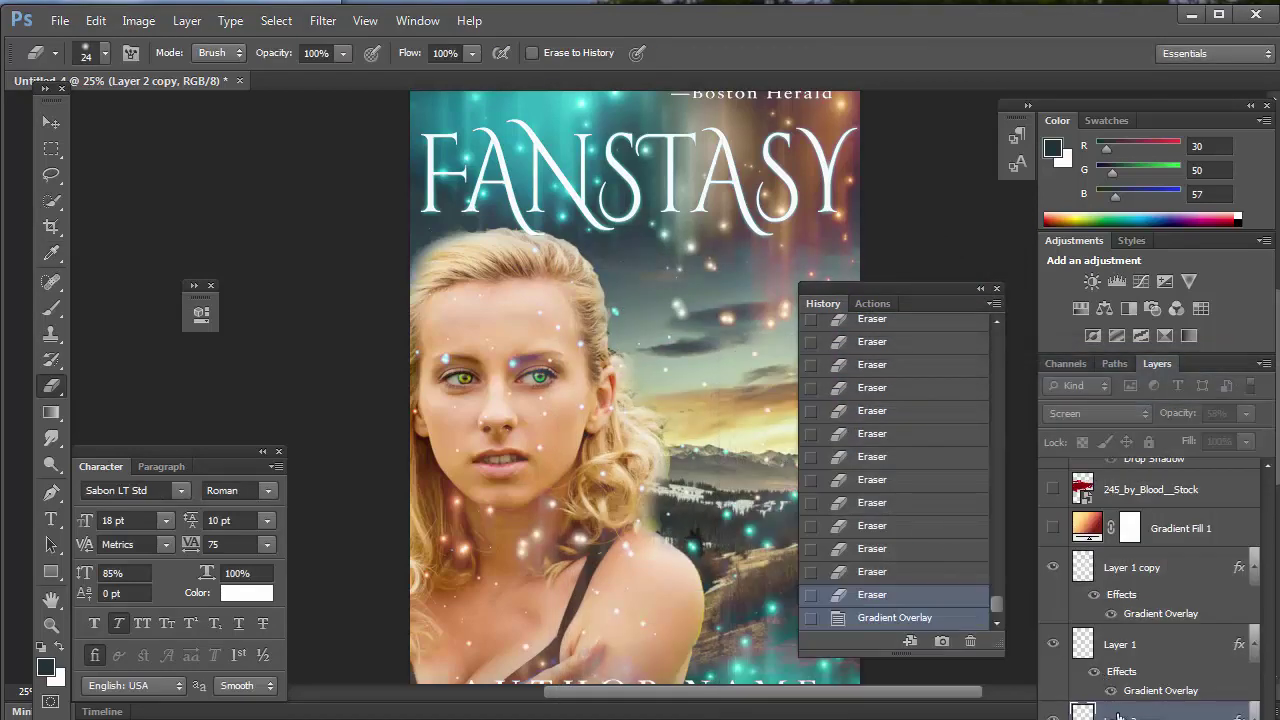
- Copy Layer 2 copy's gradient glow style and paste it onto Layer 1 copy
{"action": "right_click", "coordinate": [1118, 714]}
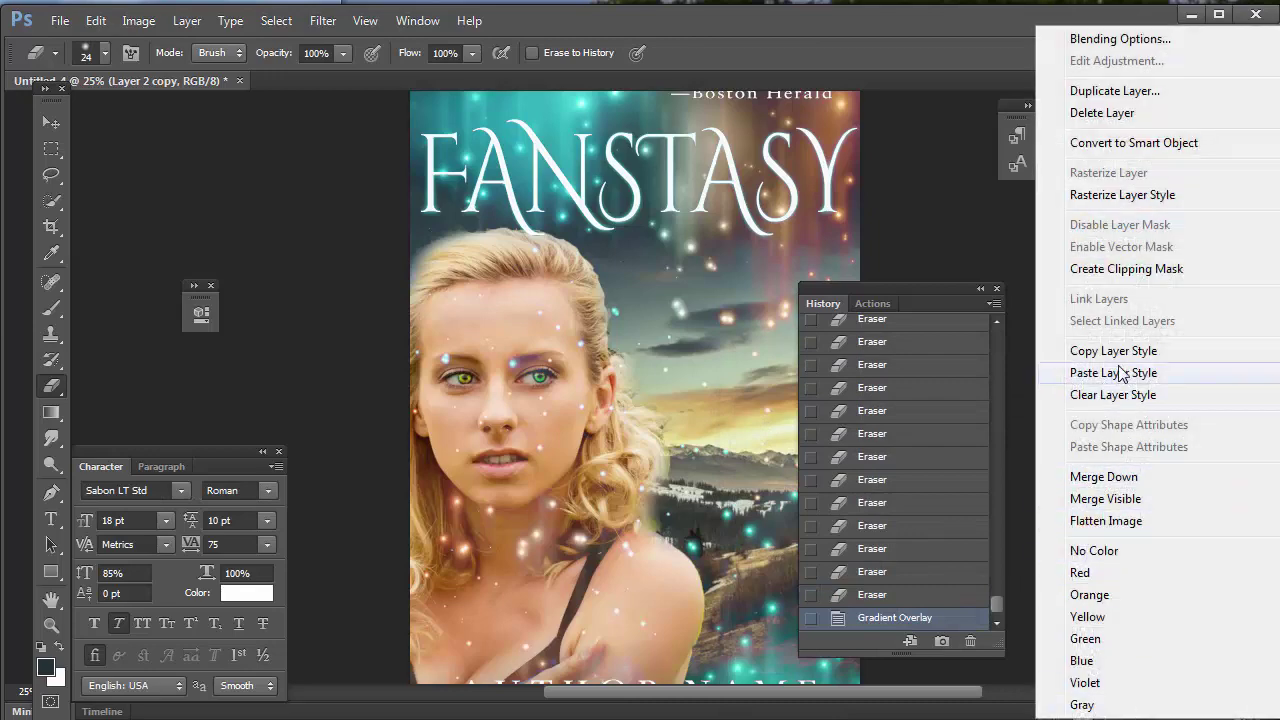
{"action": "left_click", "coordinate": [1113, 351]}
{"action": "left_click", "coordinate": [1127, 573]}
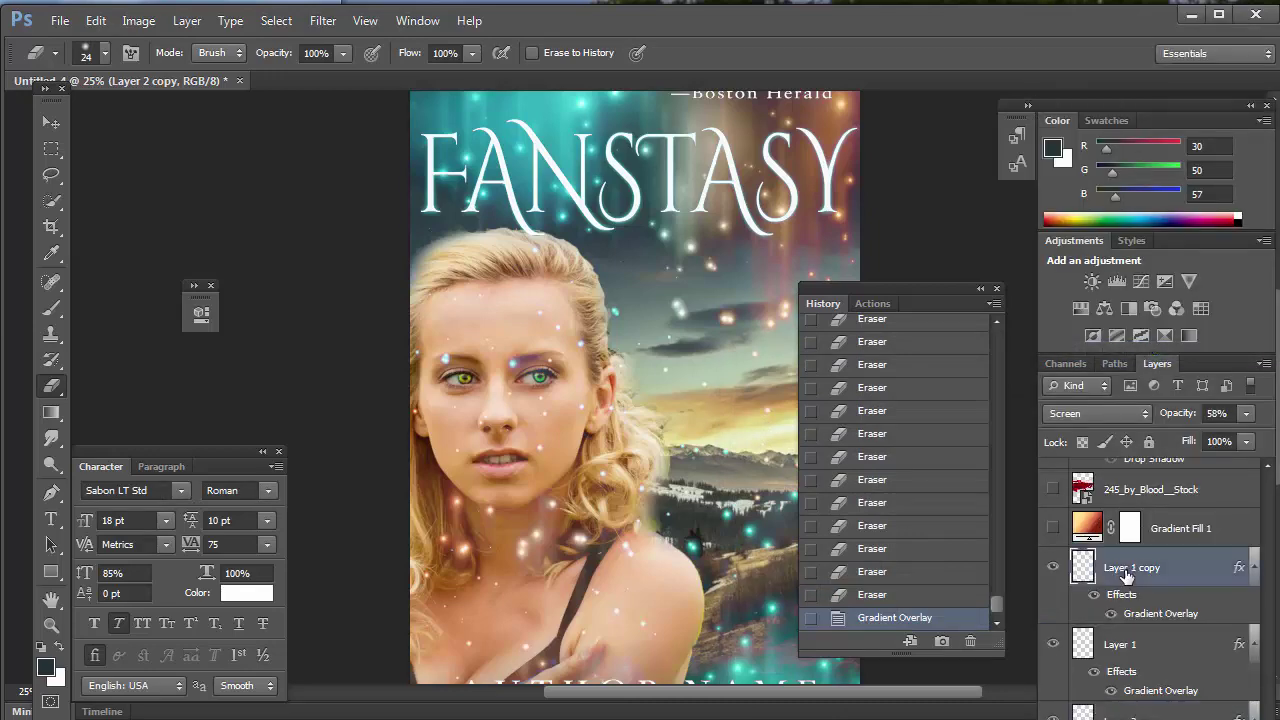
{"action": "right_click", "coordinate": [1127, 575]}
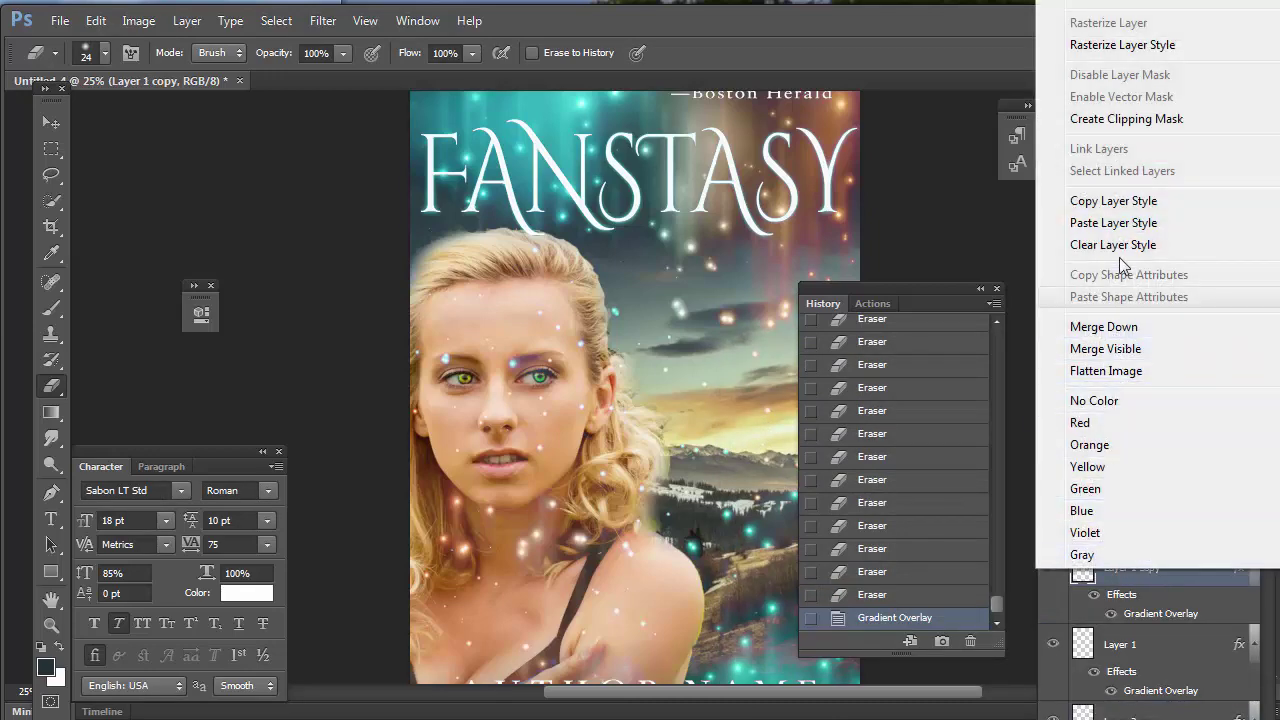
{"action": "left_click", "coordinate": [1113, 223]}
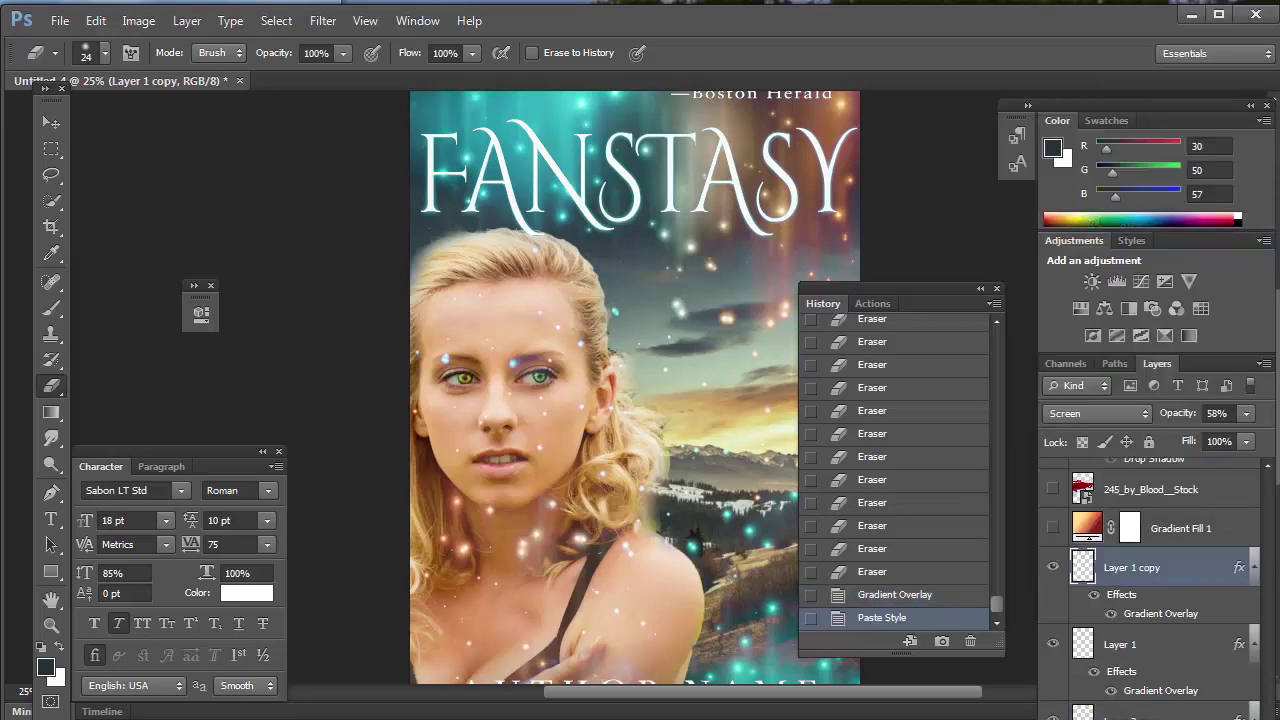
- Move Layer 1, Layer 1 copy and Layer 2 copy up under Hue/Saturation 1
{"action": "left_click", "coordinate": [365, 20]}
{"action": "left_click", "coordinate": [405, 164]}
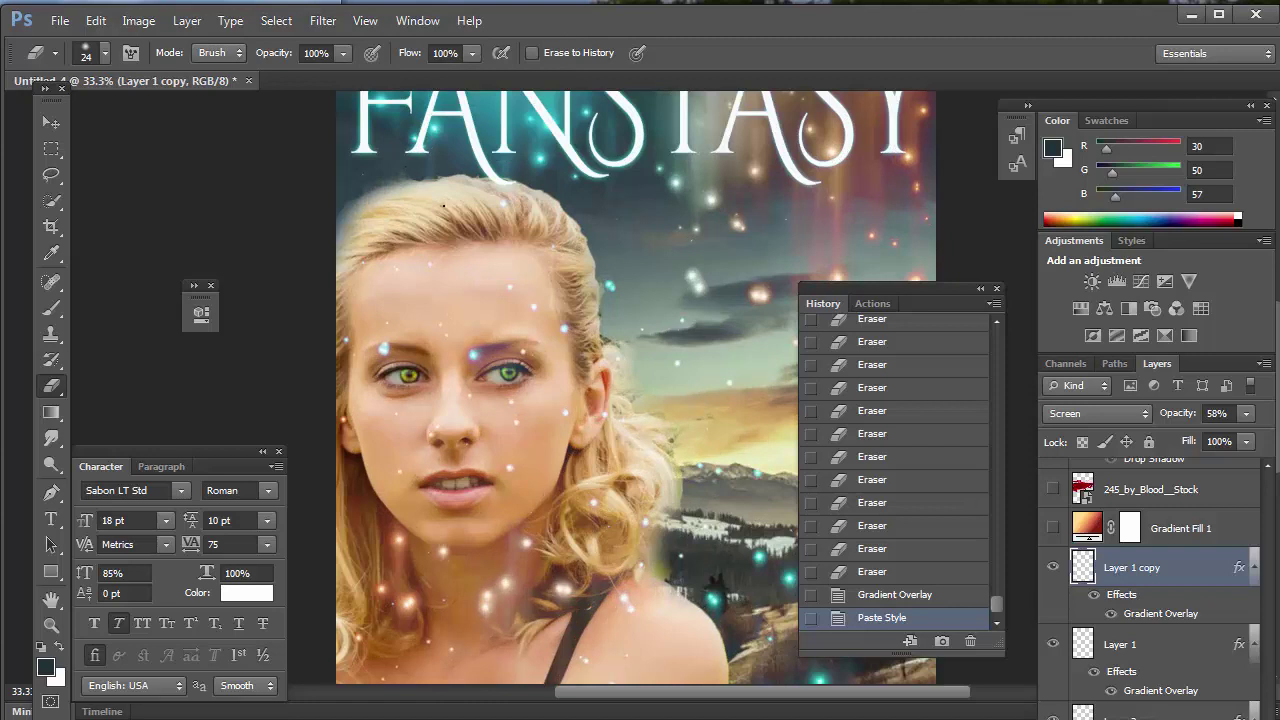
{"action": "left_click", "coordinate": [1131, 648], "text": "shift"}
{"action": "left_click", "coordinate": [1120, 712], "text": "shift"}
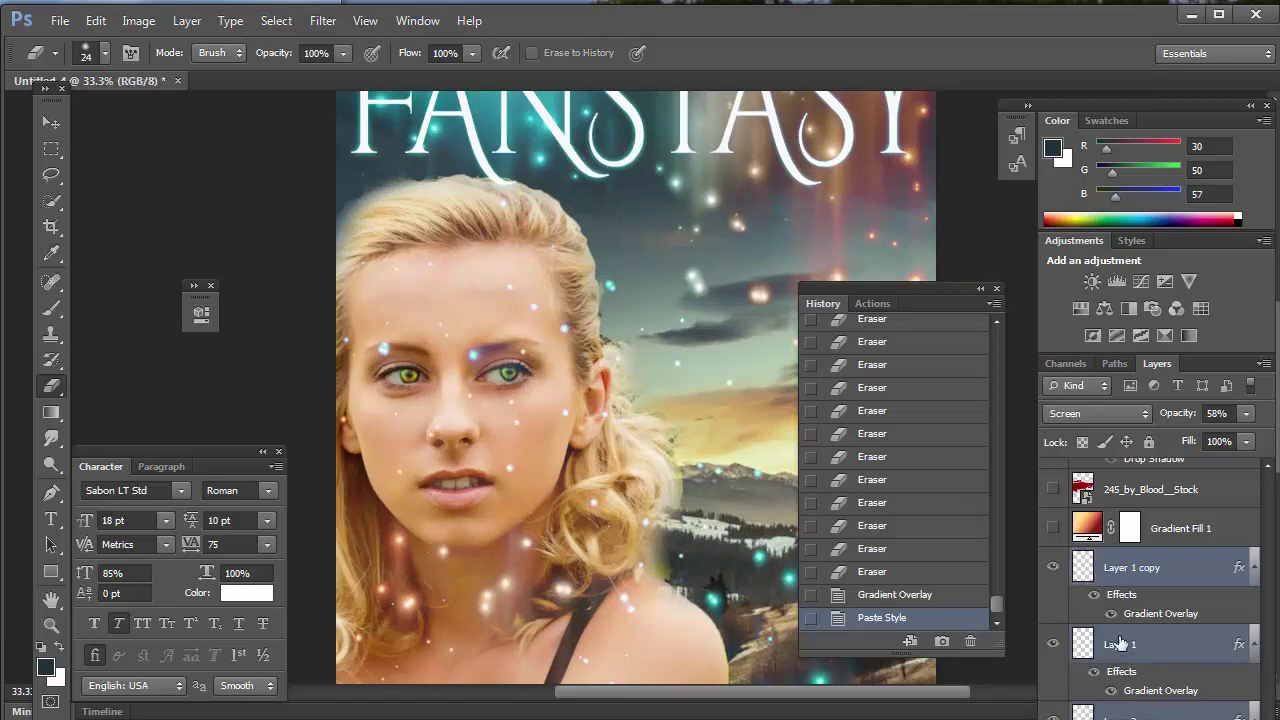
{"action": "left_click_drag", "start_coordinate": [1137, 585], "coordinate": [1145, 515]}
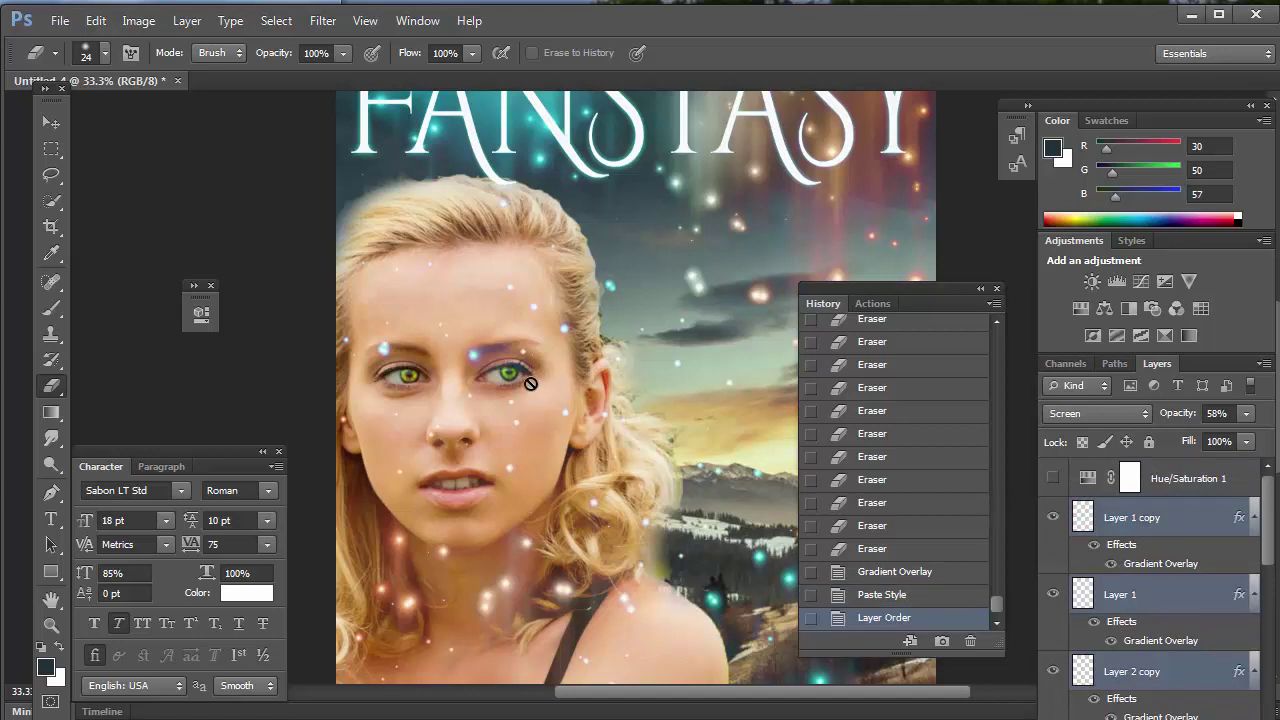
{"action": "left_click", "coordinate": [48, 120]}
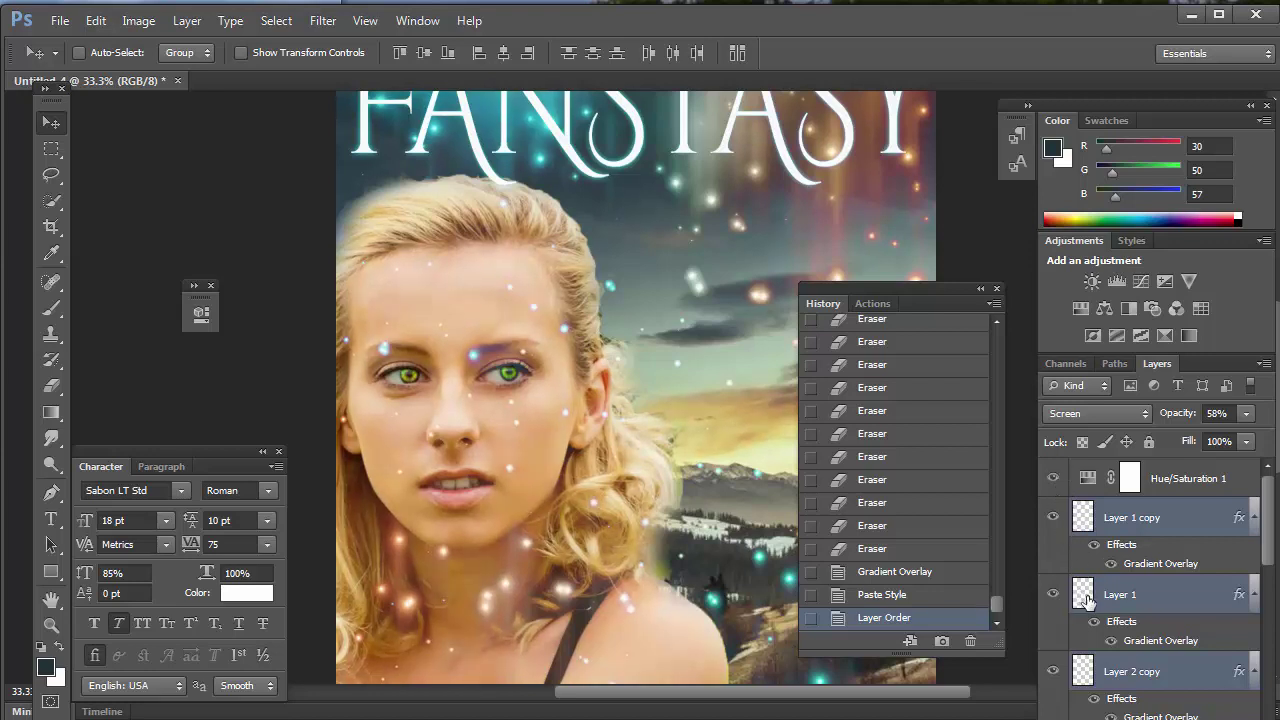
- Compare the glow by toggling Layer 1 copy, then erase two sparkle dots on the face on Layer 1
{"action": "left_click", "coordinate": [1055, 517]}
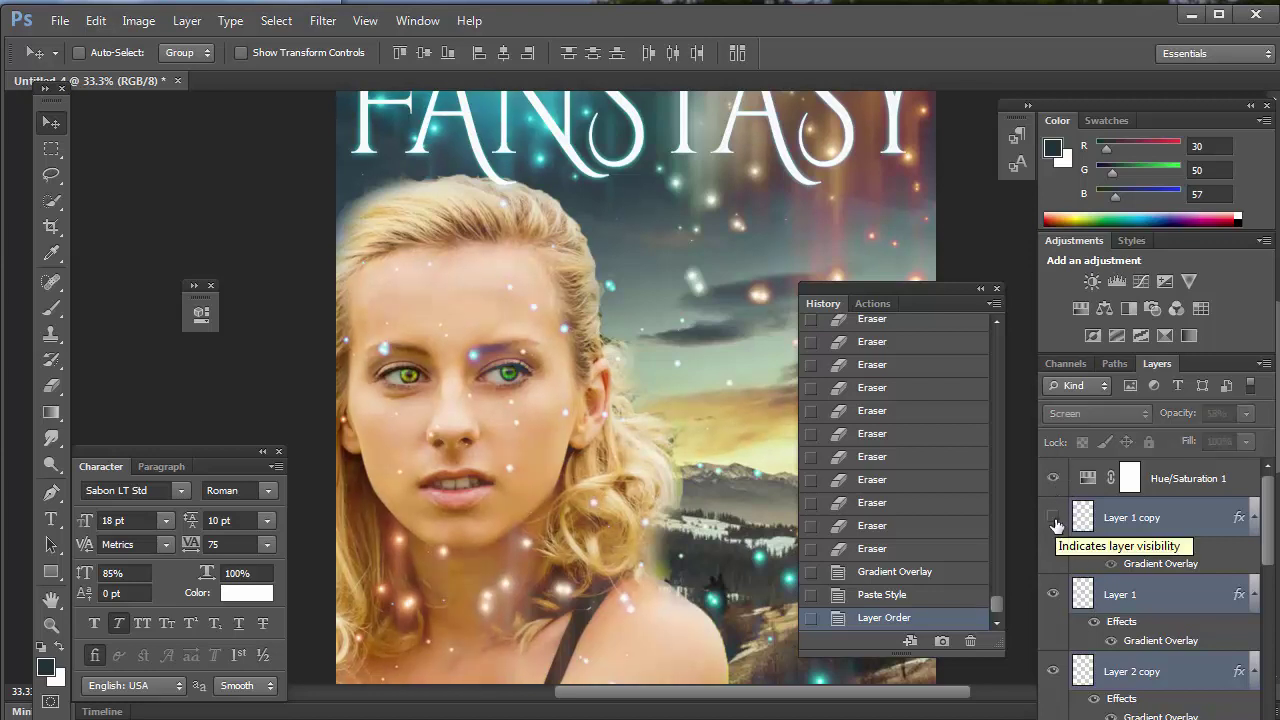
{"action": "left_click", "coordinate": [1053, 517]}
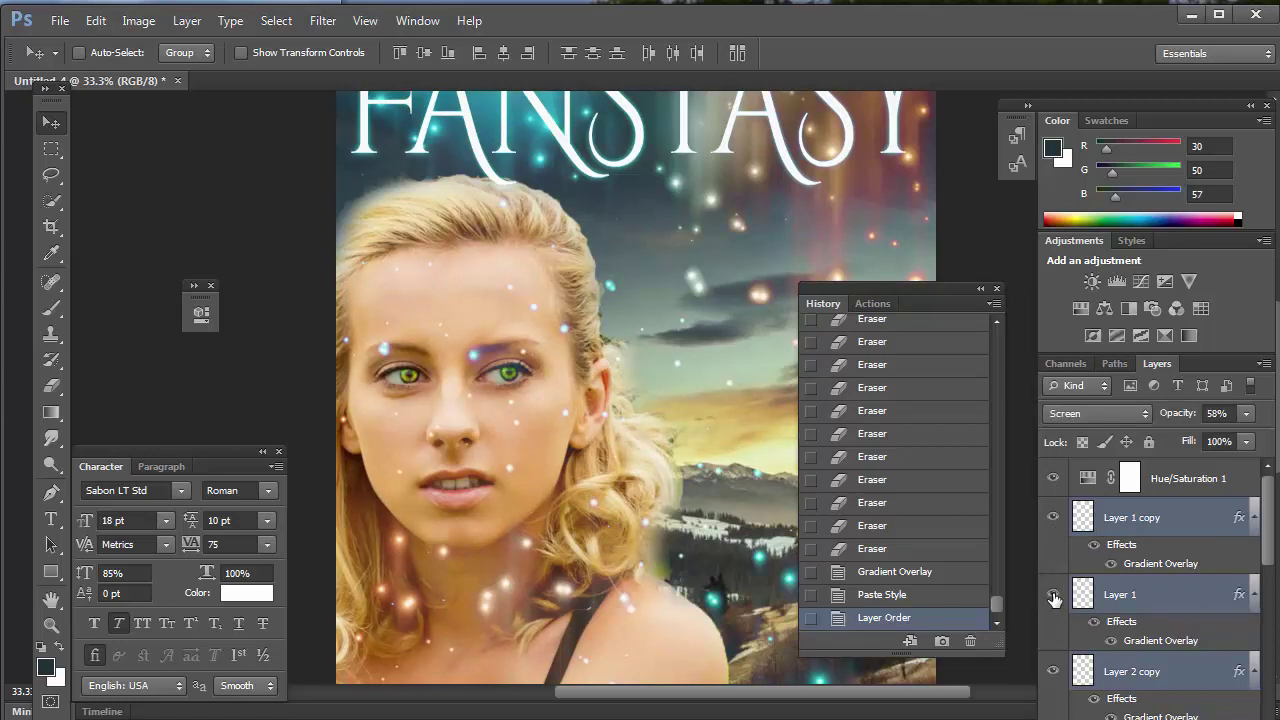
{"action": "left_click", "coordinate": [1112, 600]}
{"action": "left_click", "coordinate": [51, 386]}
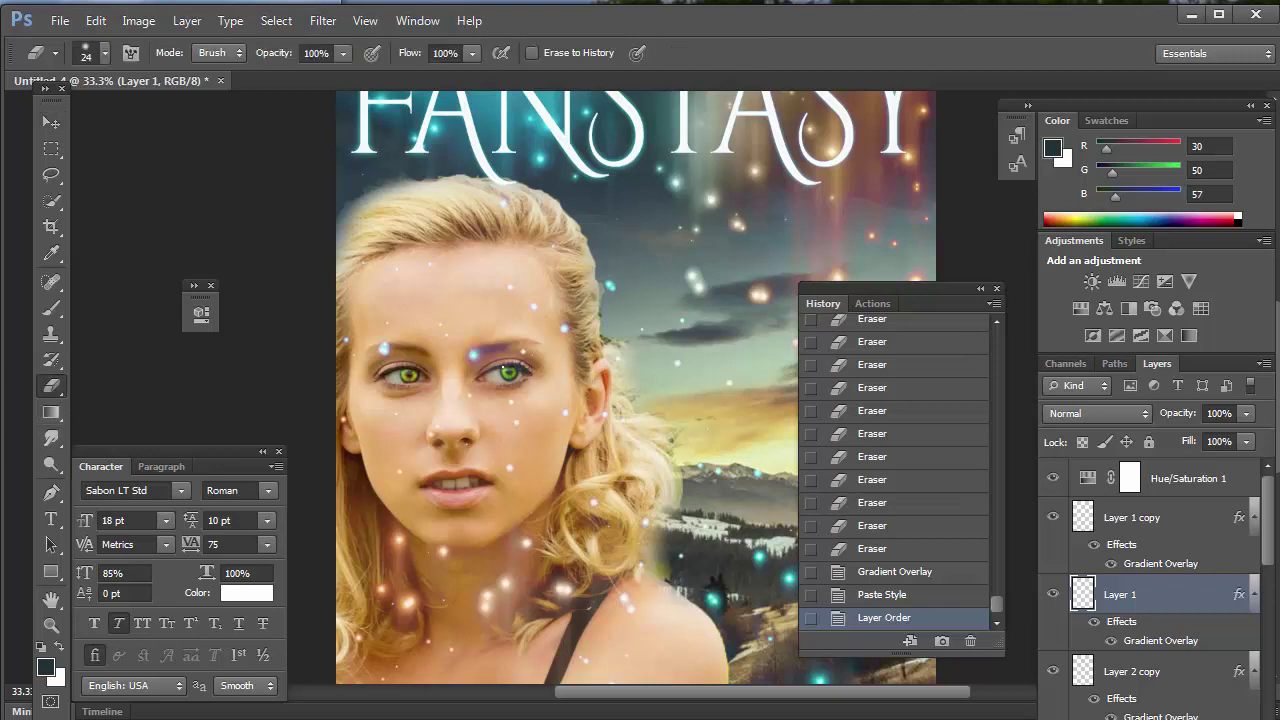
{"action": "left_click", "coordinate": [533, 390]}
{"action": "left_click", "coordinate": [535, 393]}
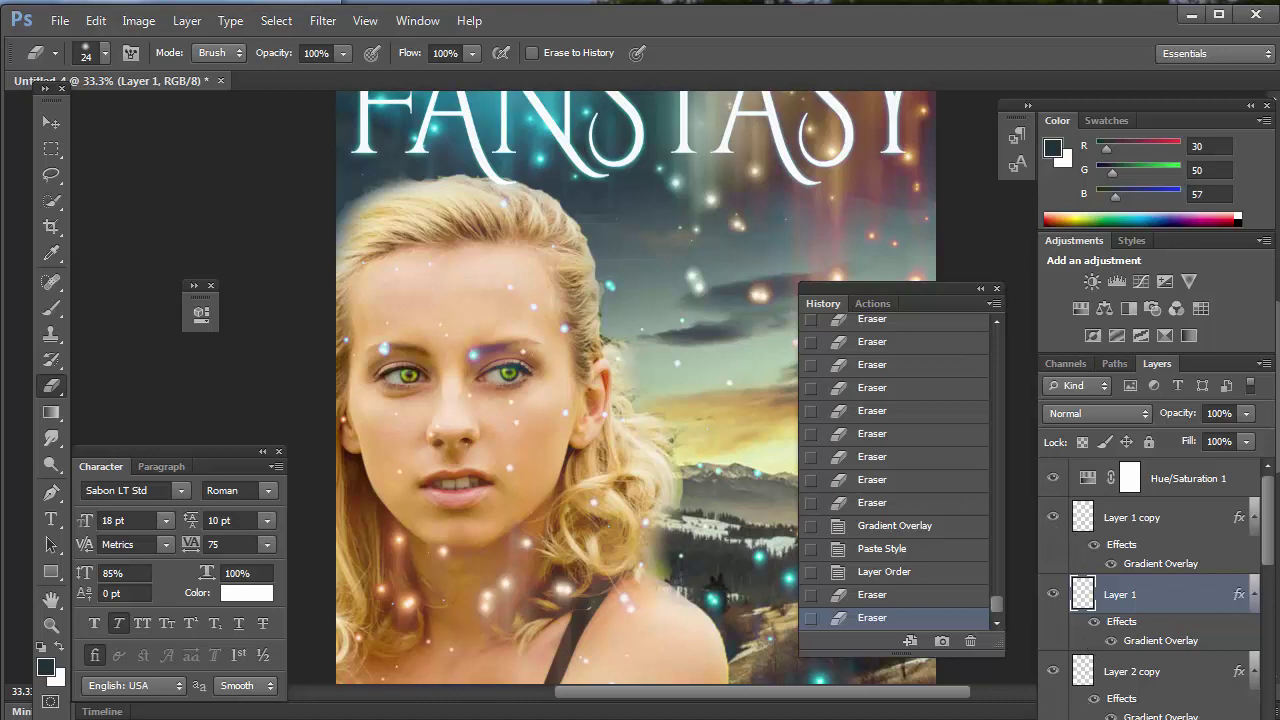
- Try larger eraser swaths over the lower face and the sky, undoing both
{"action": "scroll", "coordinate": [1150, 590], "scroll_direction": "down", "scroll_amount": 1}
{"action": "left_click_drag", "start_coordinate": [400, 560], "coordinate": [580, 640]}
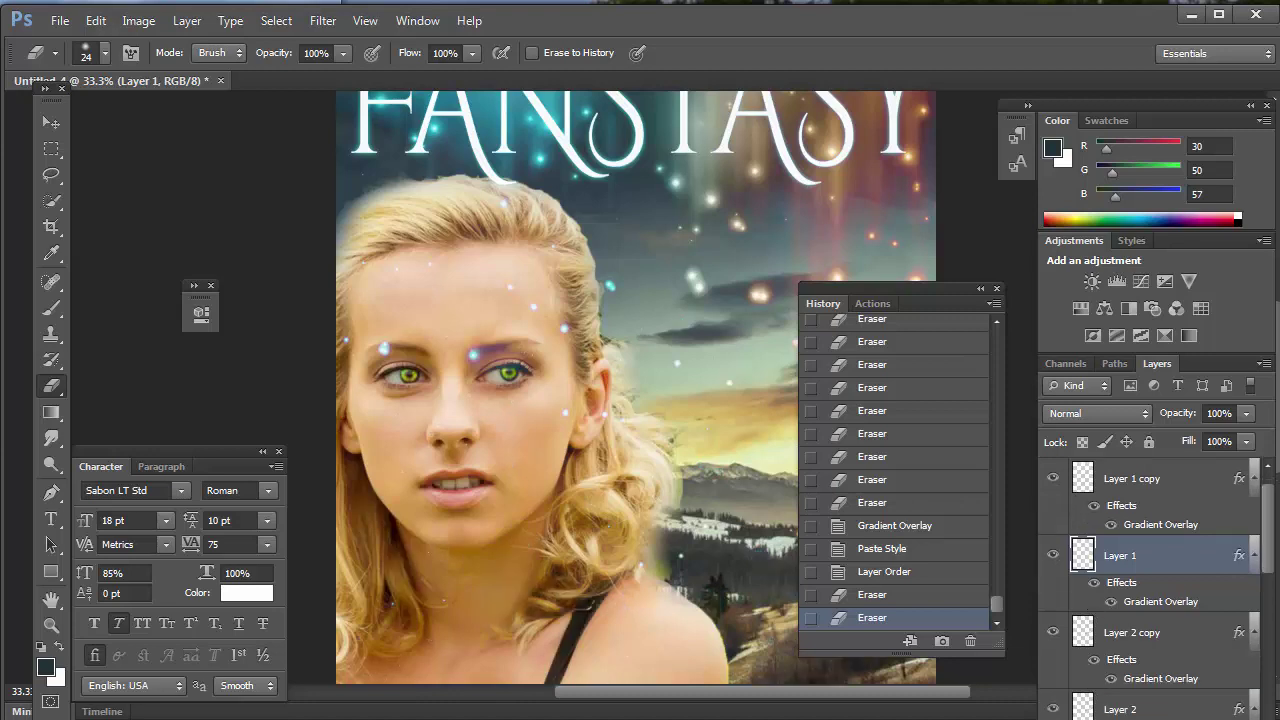
{"action": "key", "text": "ctrl+z"}
{"action": "left_click_drag", "start_coordinate": [900, 150], "coordinate": [450, 300]}
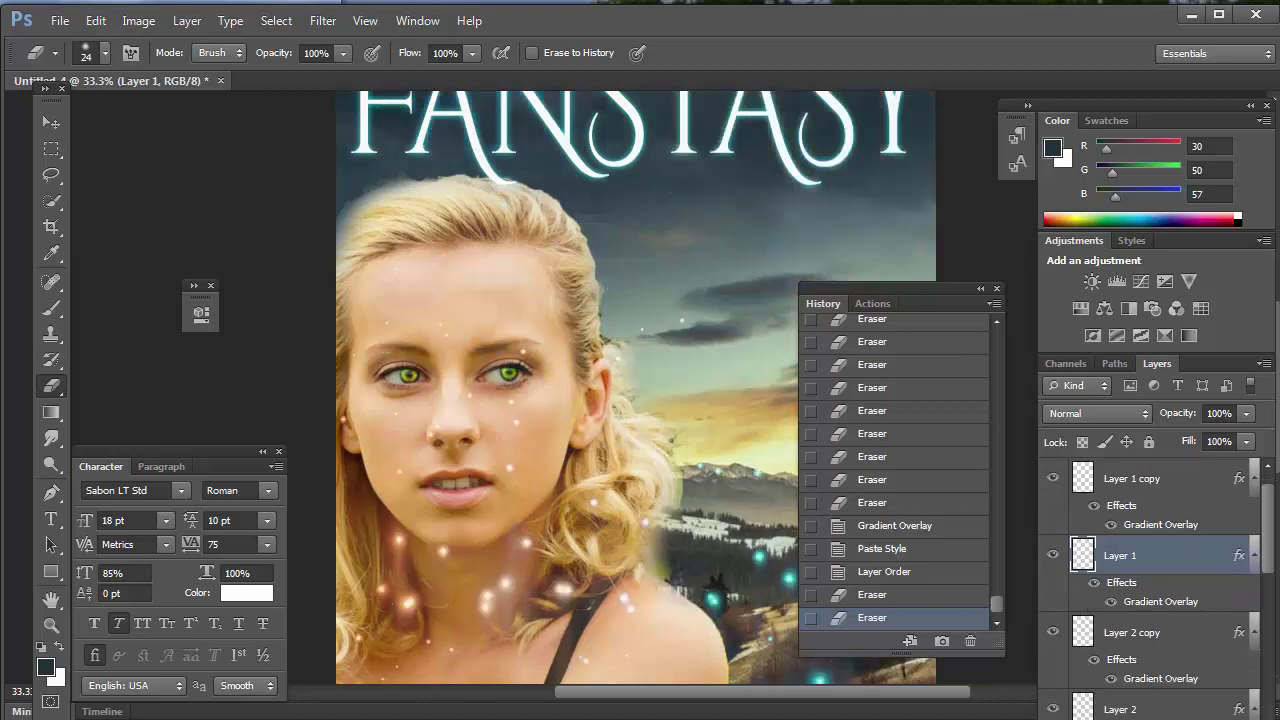
{"action": "key", "text": "ctrl+z"}
{"action": "key", "text": "alt+comma"}
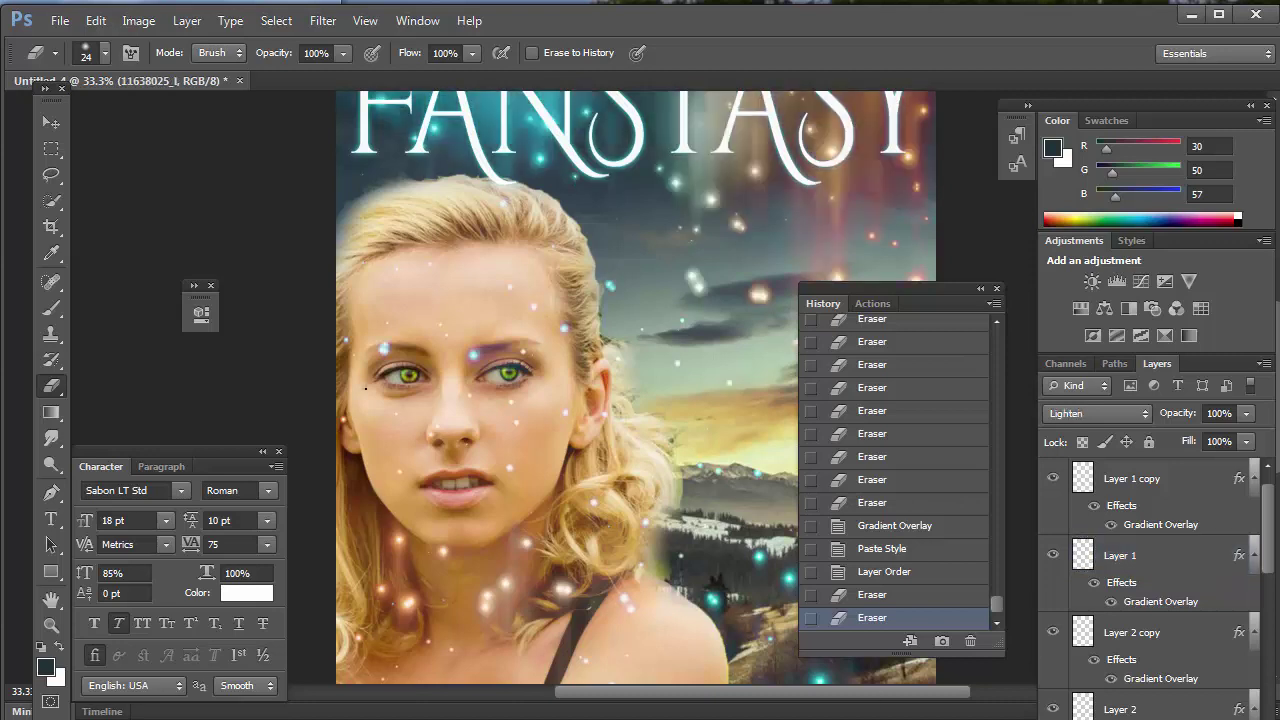
- Enlarge the eraser to 182 px and erase the sparkles over her eyes and face
{"action": "left_click", "coordinate": [107, 56]}
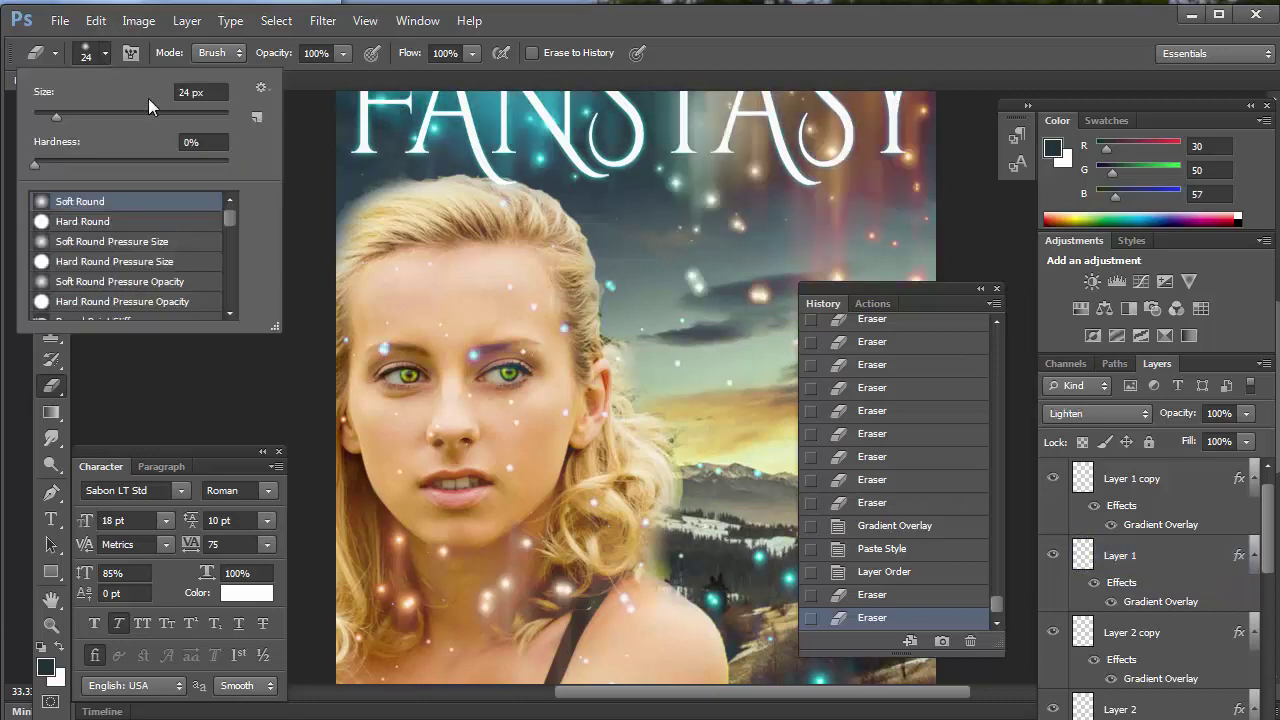
{"action": "left_click", "coordinate": [505, 360]}
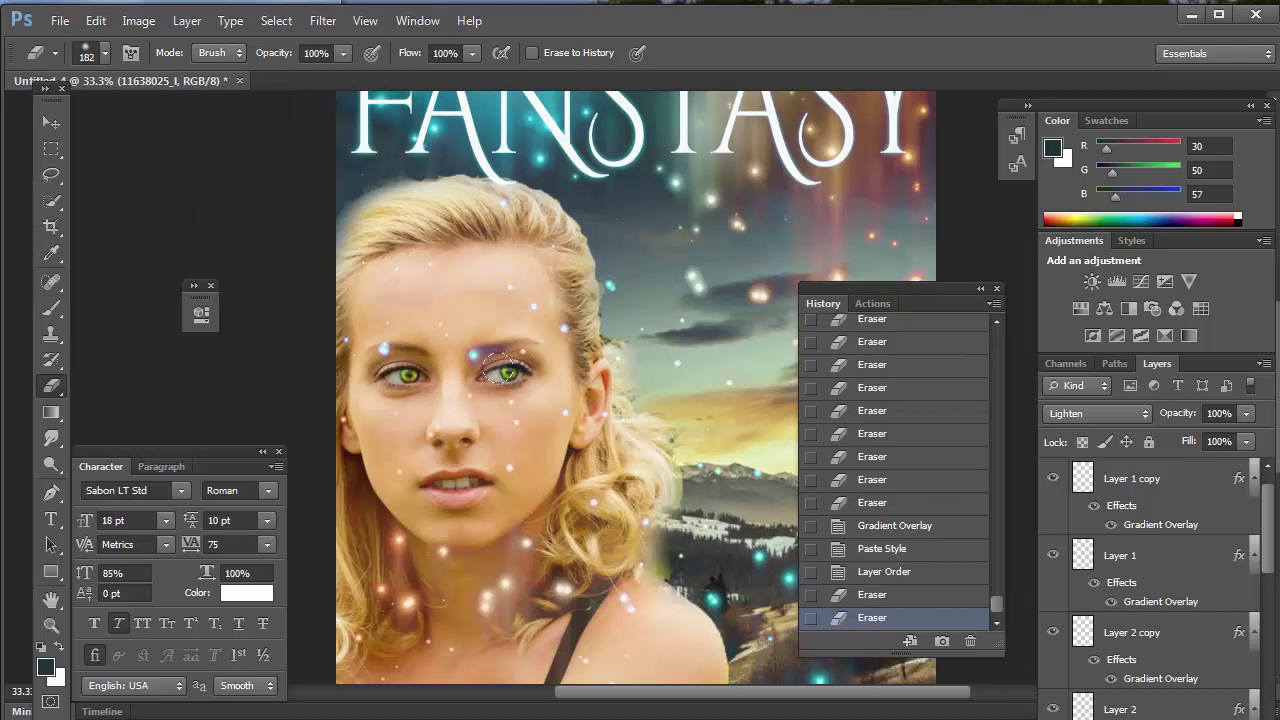
{"action": "left_click", "coordinate": [497, 368]}
{"action": "left_click", "coordinate": [497, 370]}
{"action": "left_click", "coordinate": [392, 374]}
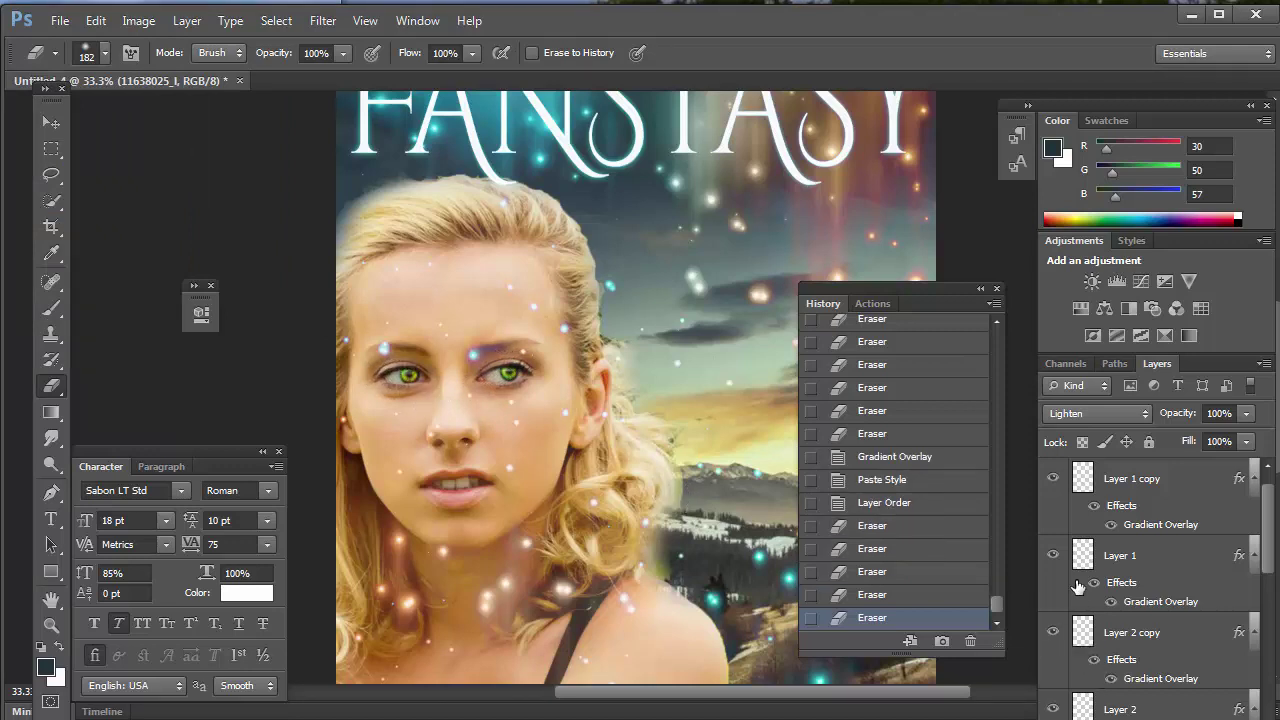
{"action": "scroll", "coordinate": [1079, 587], "scroll_direction": "up", "scroll_amount": 1}
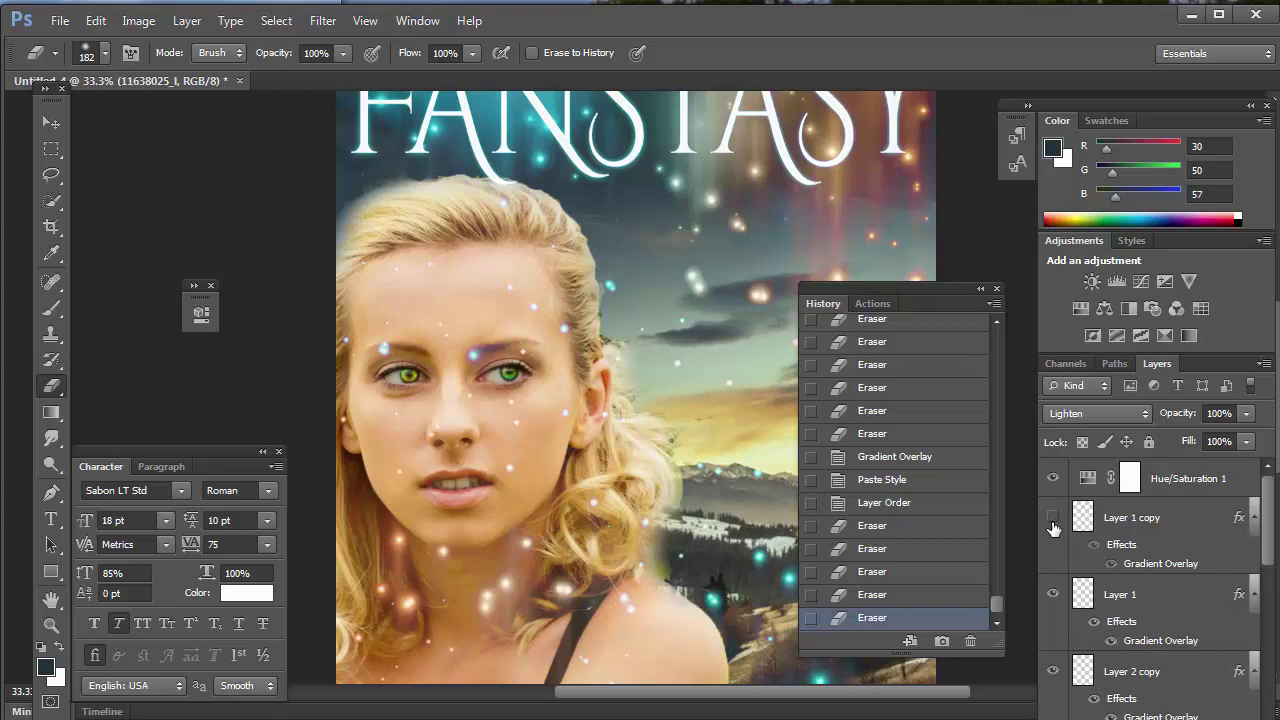
- Show Layer 1 copy and raise its opacity to 77%
{"action": "left_click", "coordinate": [1053, 520]}
{"action": "left_click", "coordinate": [1127, 530]}
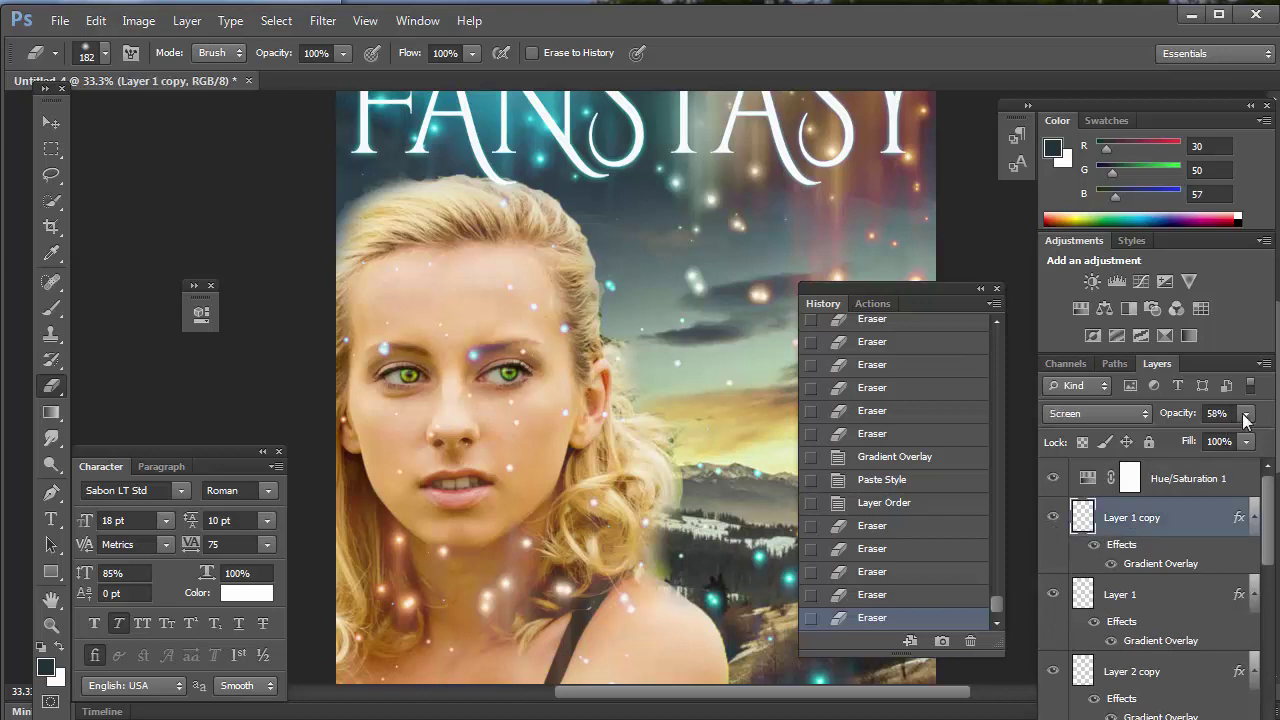
{"action": "left_click_drag", "start_coordinate": [1246, 413], "coordinate": [1248, 443]}
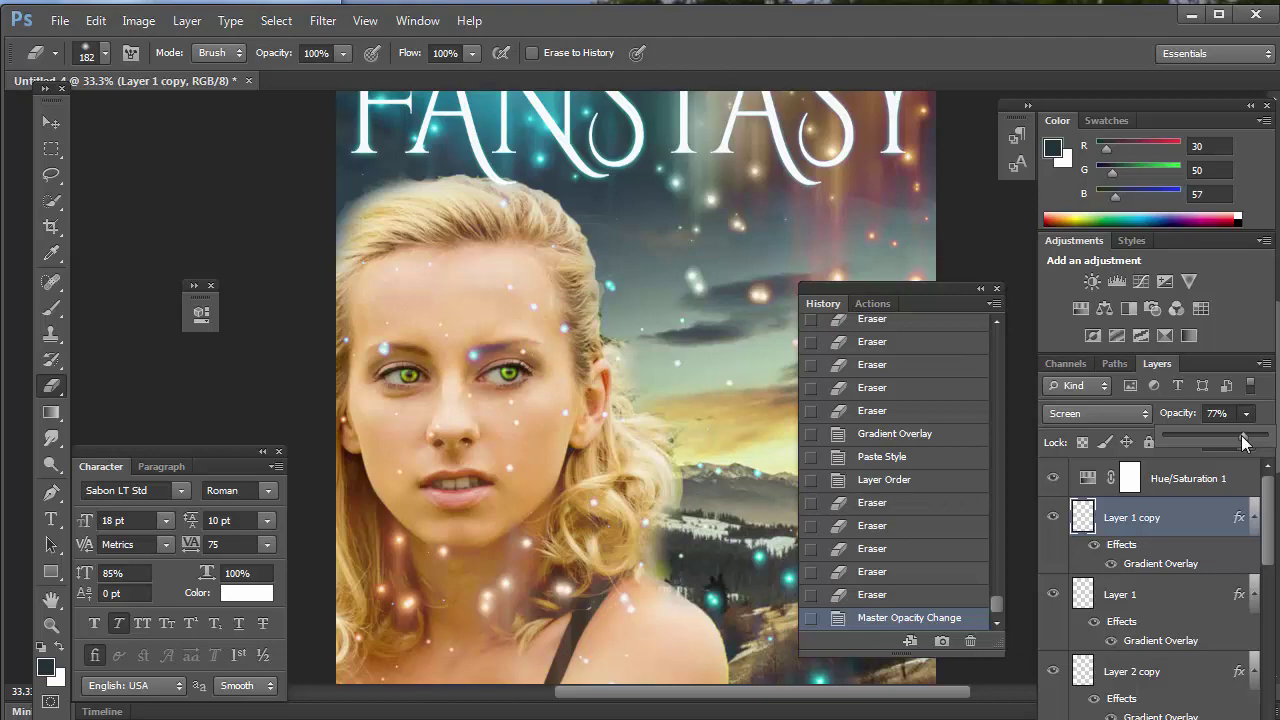
- Zoom out to see the whole cover
{"action": "left_click", "coordinate": [365, 20]}
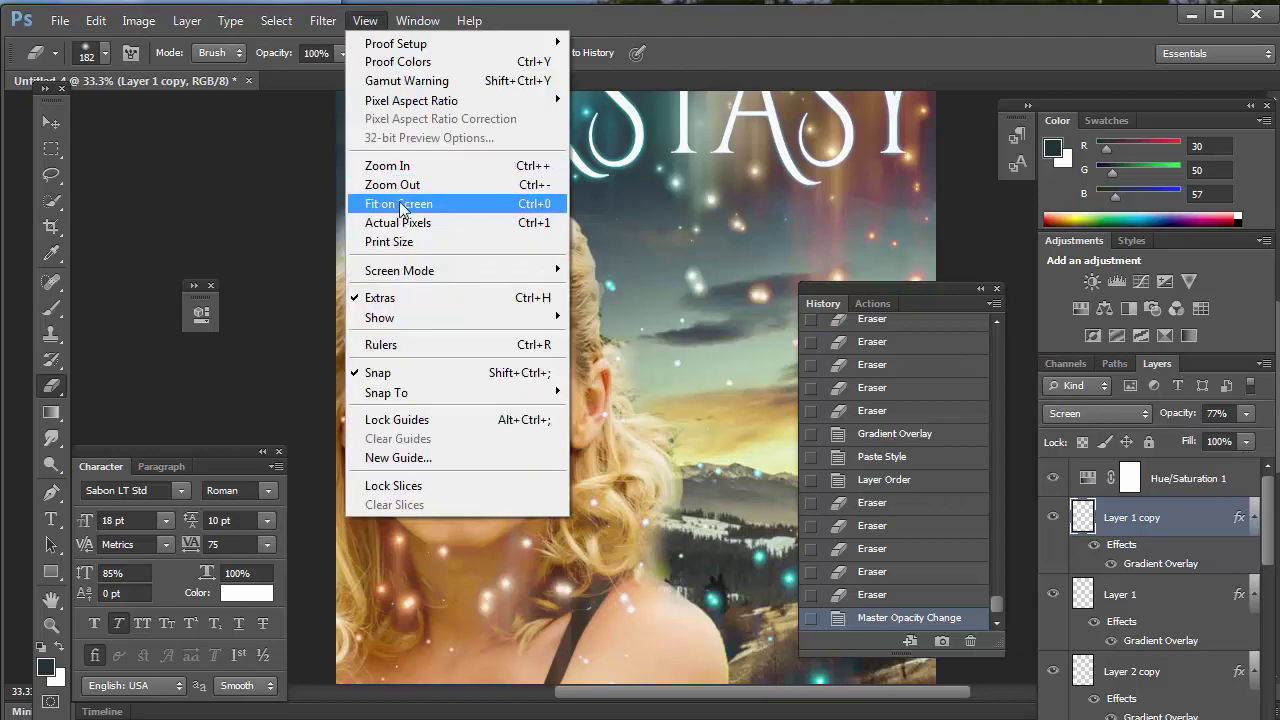
{"action": "left_click", "coordinate": [405, 184]}
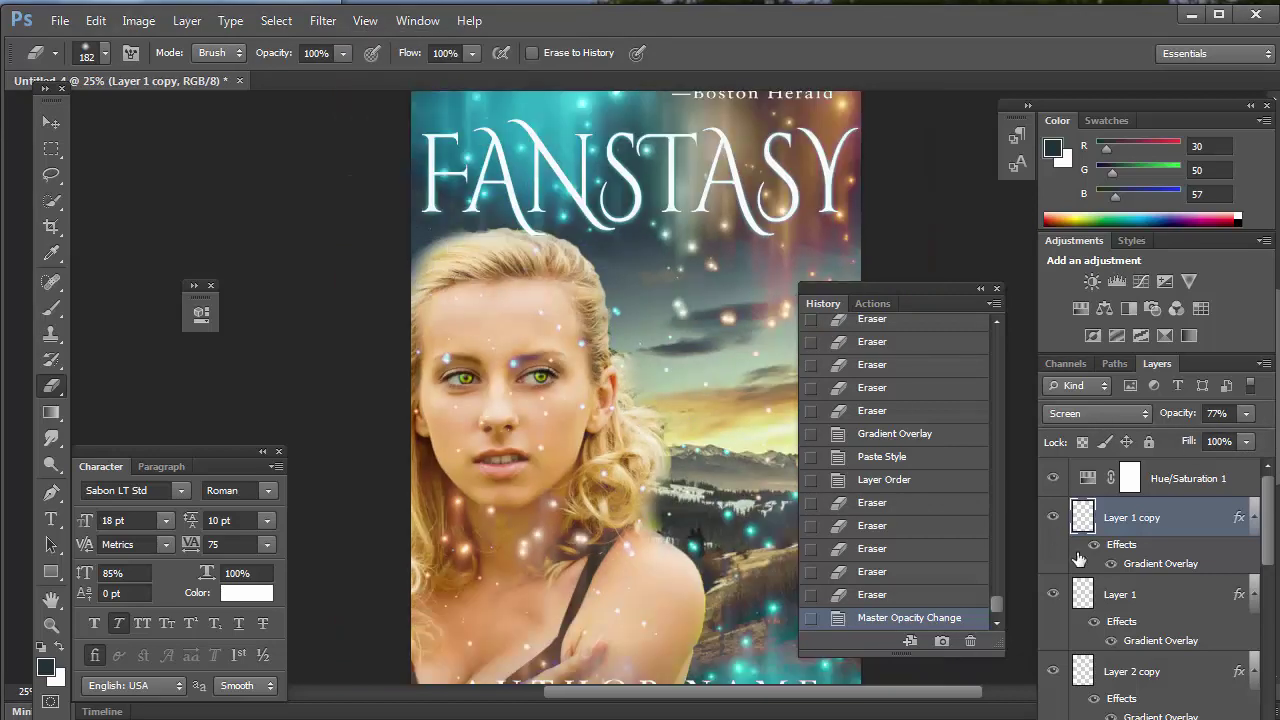
{"action": "scroll", "coordinate": [1079, 560], "scroll_direction": "down", "scroll_amount": 15}
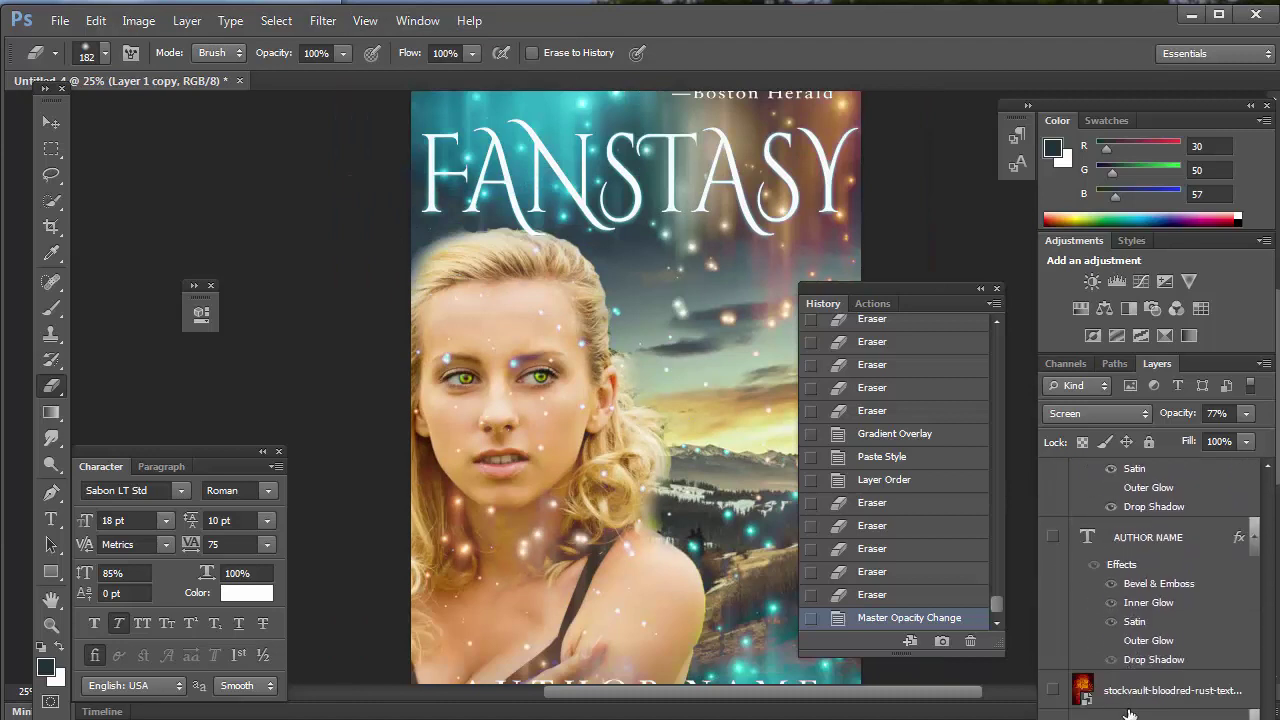
{"action": "scroll", "coordinate": [1130, 712], "scroll_direction": "down", "scroll_amount": 10}
- Shrink the eraser to 127 px and erase sparkles below the title, undoing the last stroke
{"action": "key", "text": "alt+bracketleft"}
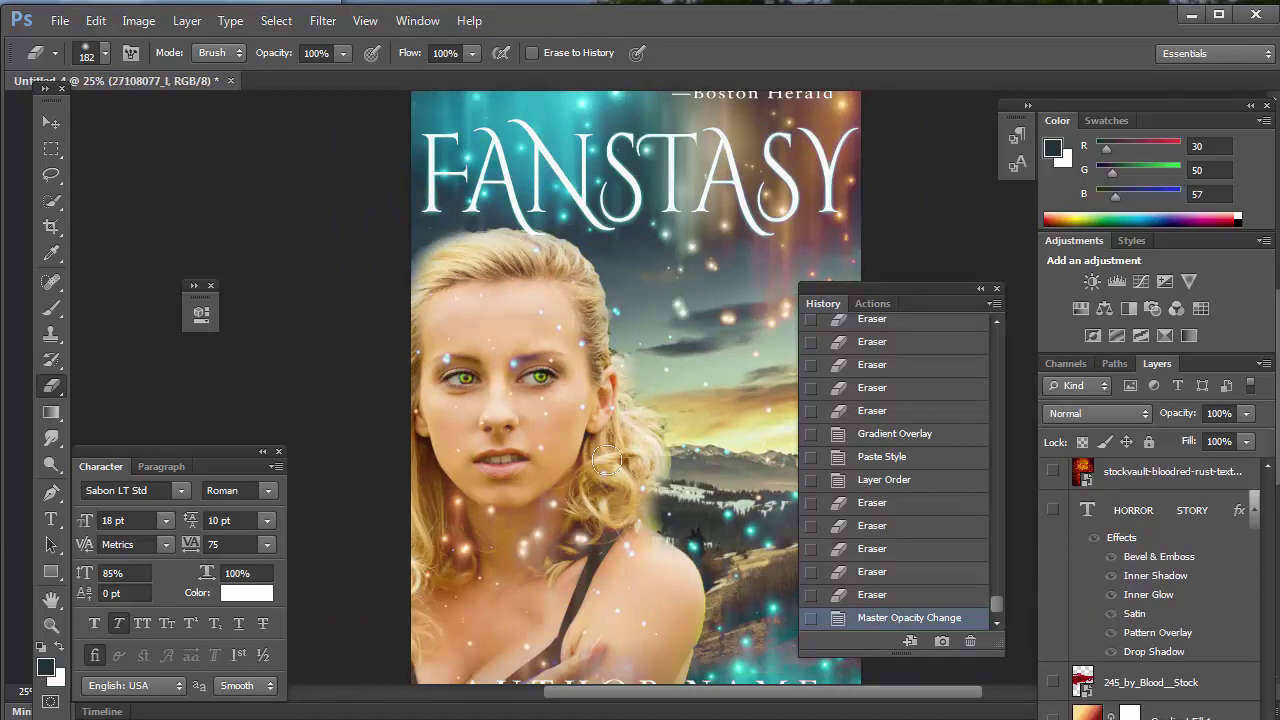
{"action": "left_click", "coordinate": [104, 53]}
{"action": "left_click_drag", "start_coordinate": [134, 117], "coordinate": [144, 117]}
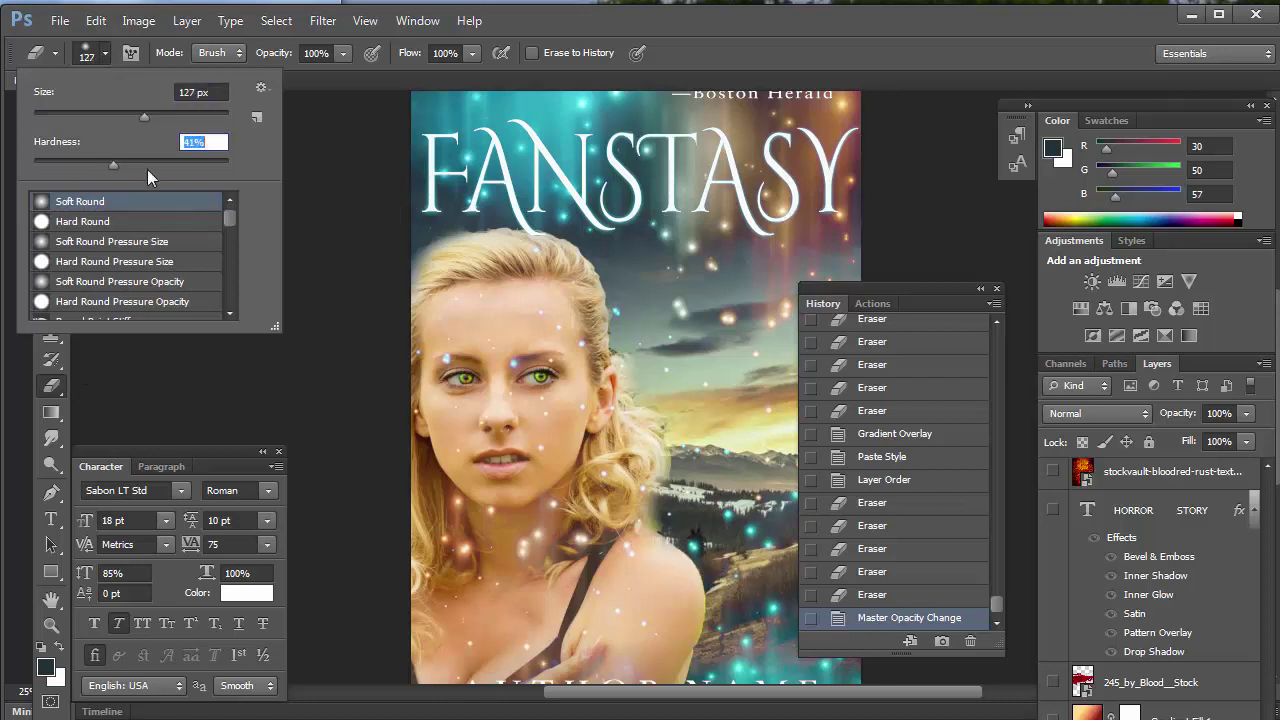
{"action": "left_click", "coordinate": [420, 240]}
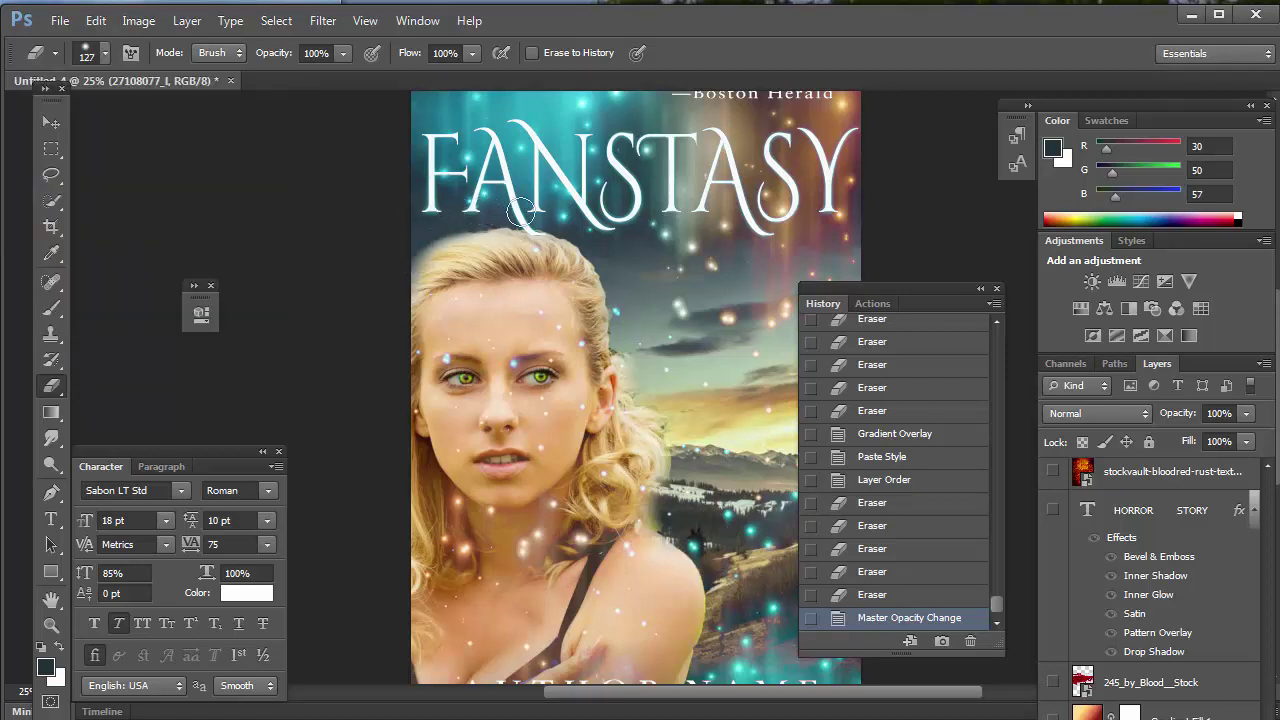
{"action": "left_click", "coordinate": [471, 211]}
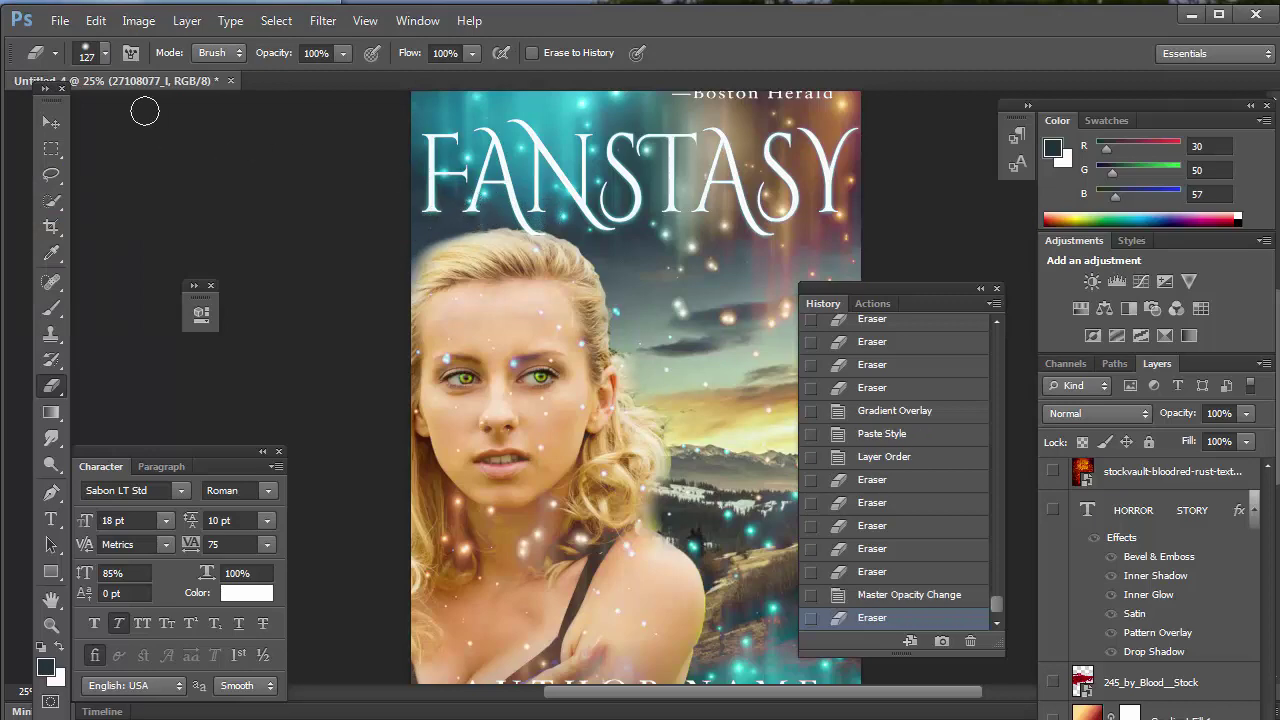
{"action": "left_click", "coordinate": [105, 57]}
{"action": "left_click", "coordinate": [471, 208]}
{"action": "left_click", "coordinate": [475, 215]}
{"action": "left_click", "coordinate": [95, 20]}
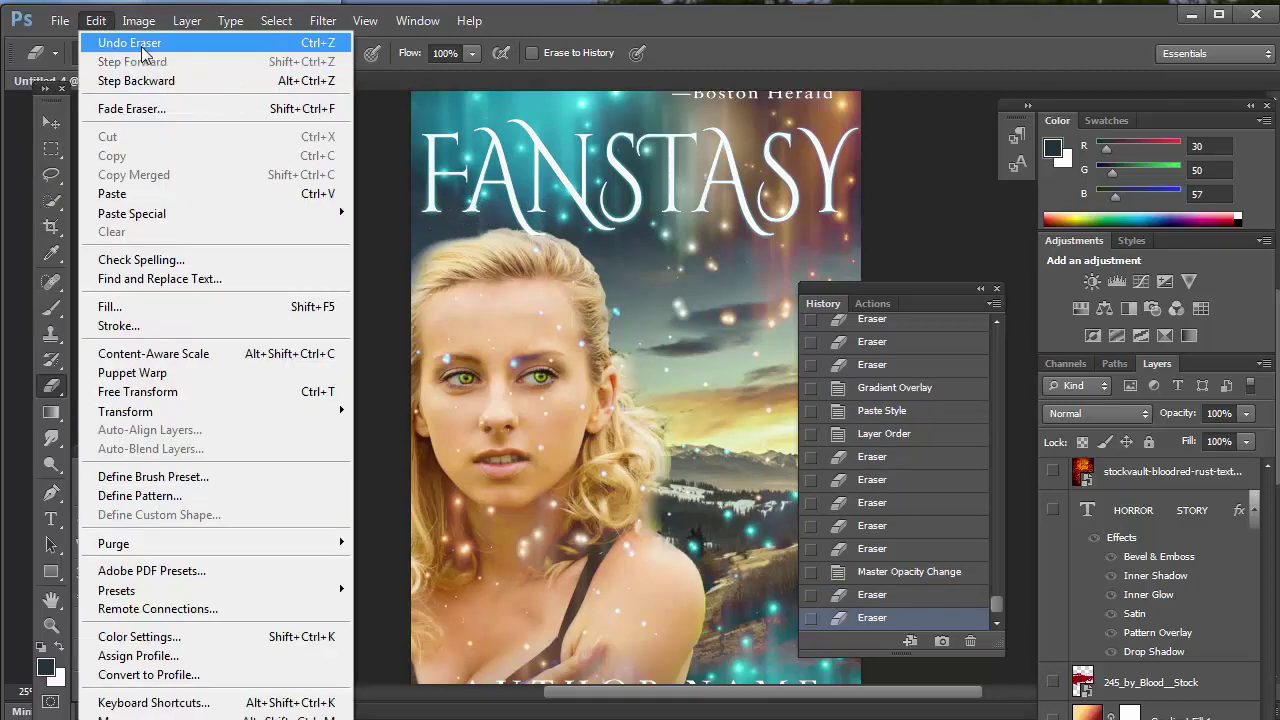
{"action": "left_click", "coordinate": [125, 43]}
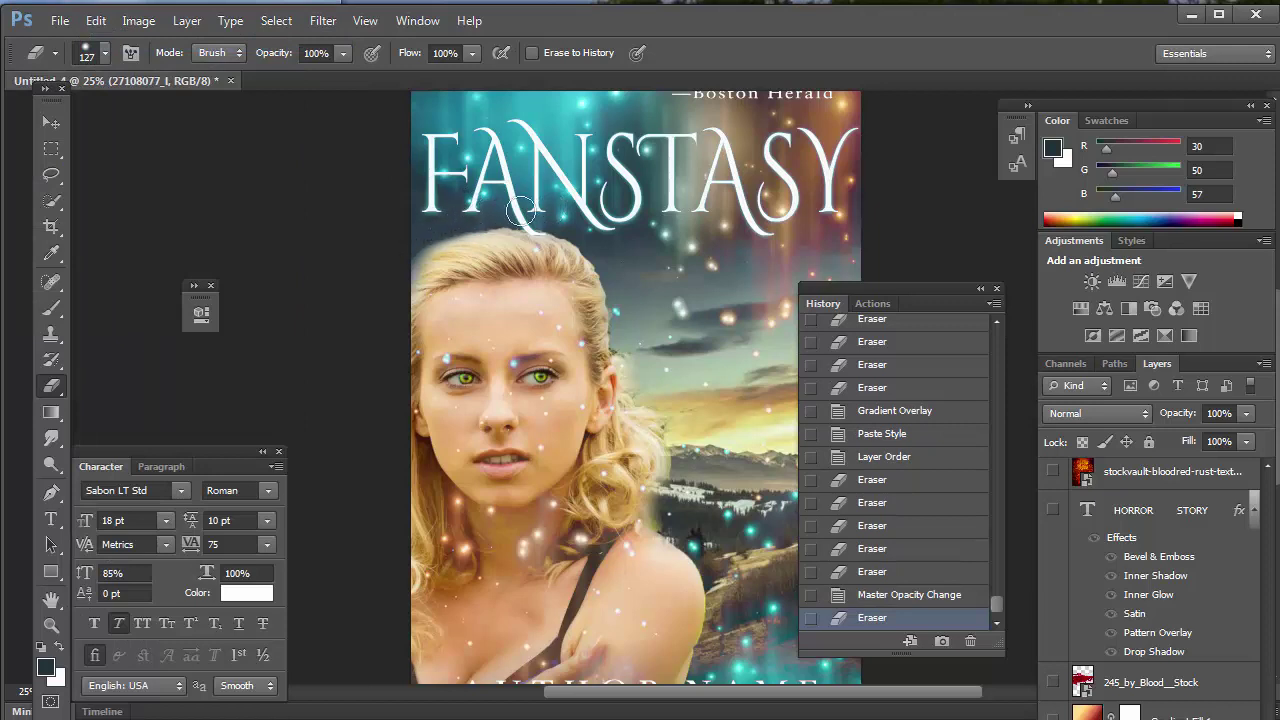
- Erase sparkles in the sky beside her head and along her shoulder
{"action": "left_click", "coordinate": [621, 268]}
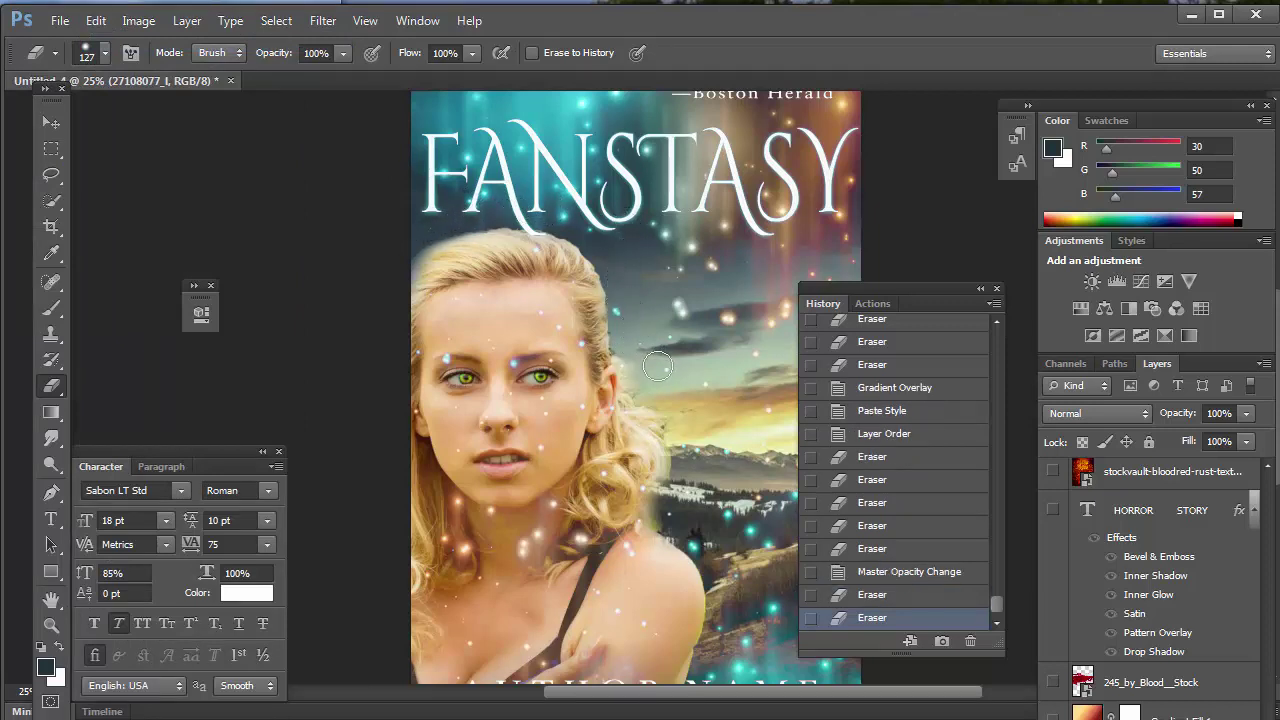
{"action": "left_click", "coordinate": [688, 408]}
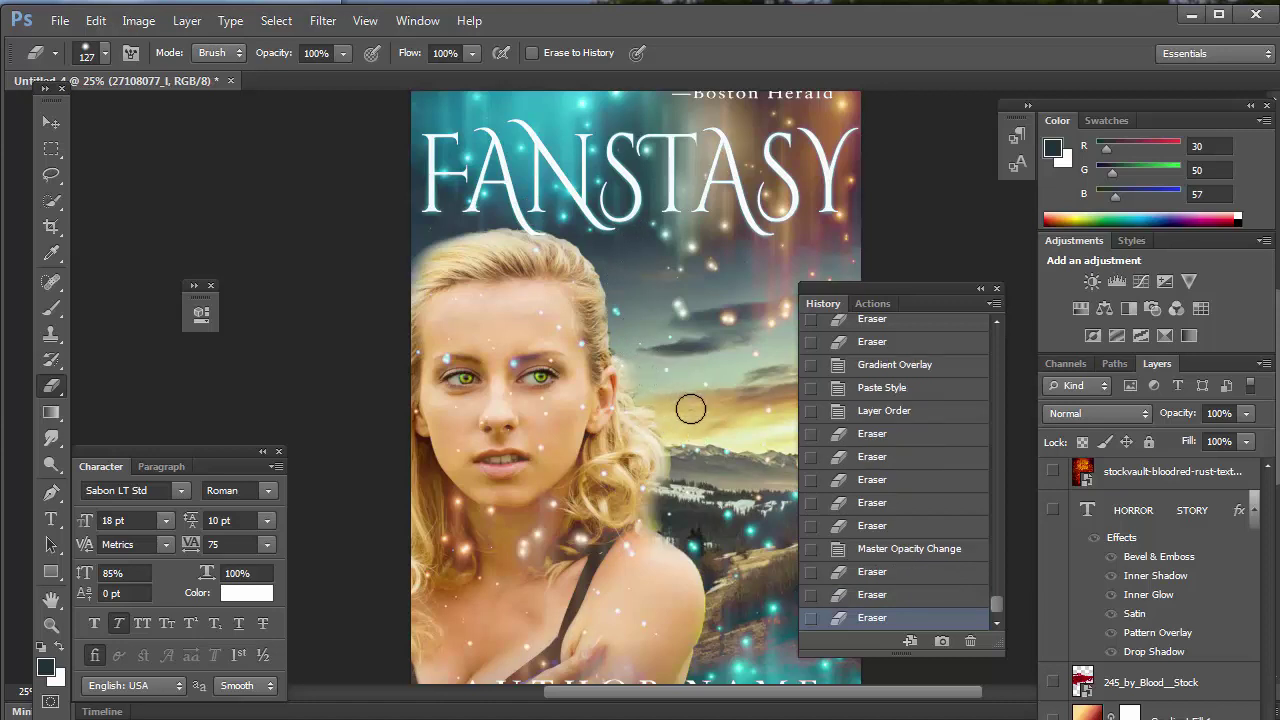
{"action": "scroll", "coordinate": [688, 408], "scroll_direction": "down", "scroll_amount": 3}
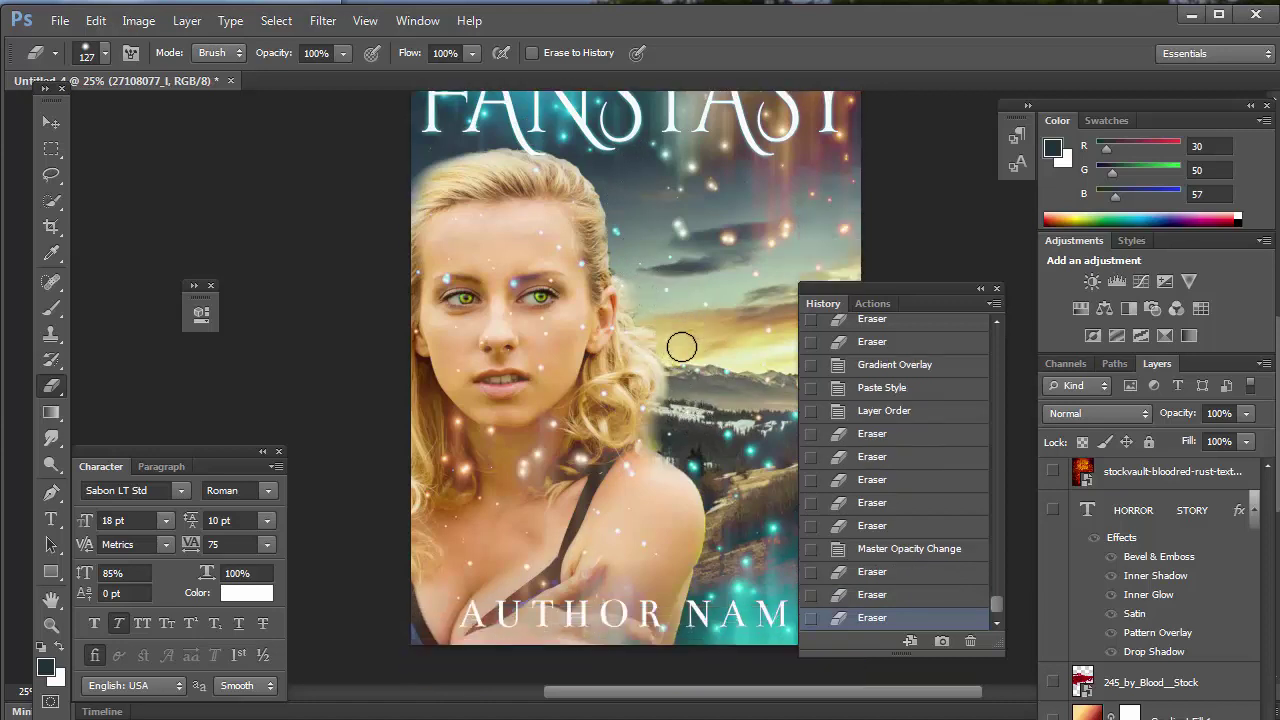
{"action": "left_click", "coordinate": [698, 411]}
{"action": "left_click", "coordinate": [667, 440]}
{"action": "left_click", "coordinate": [667, 440]}
{"action": "left_click", "coordinate": [677, 430]}
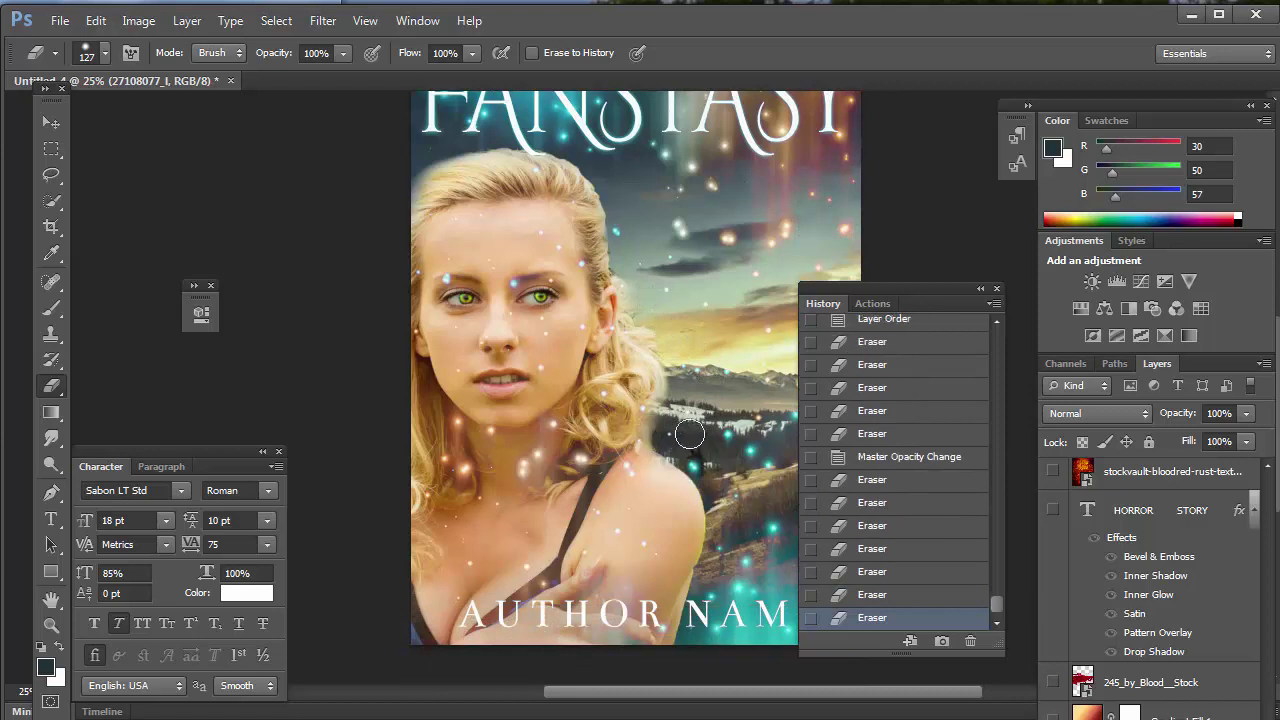
{"action": "left_click", "coordinate": [663, 434]}
{"action": "left_click", "coordinate": [677, 415]}
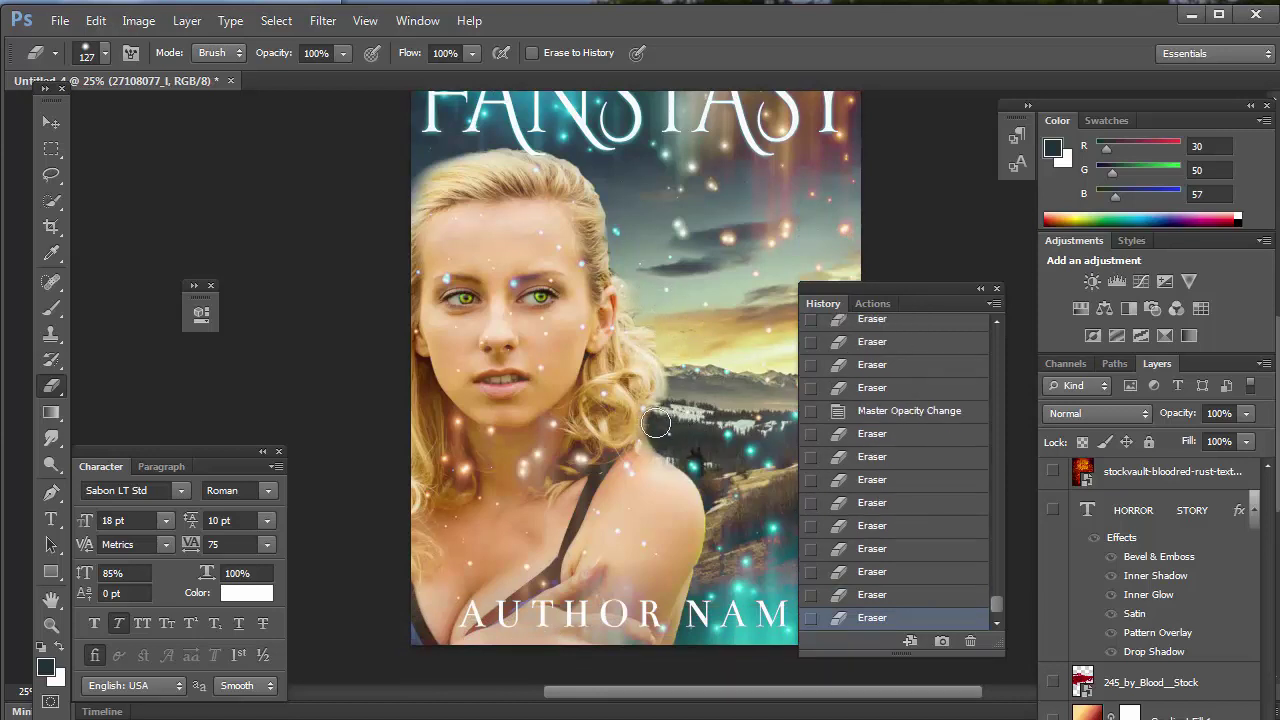
{"action": "left_click", "coordinate": [690, 425]}
{"action": "left_click", "coordinate": [695, 424]}
{"action": "scroll", "coordinate": [694, 421], "scroll_direction": "down", "scroll_amount": 2}
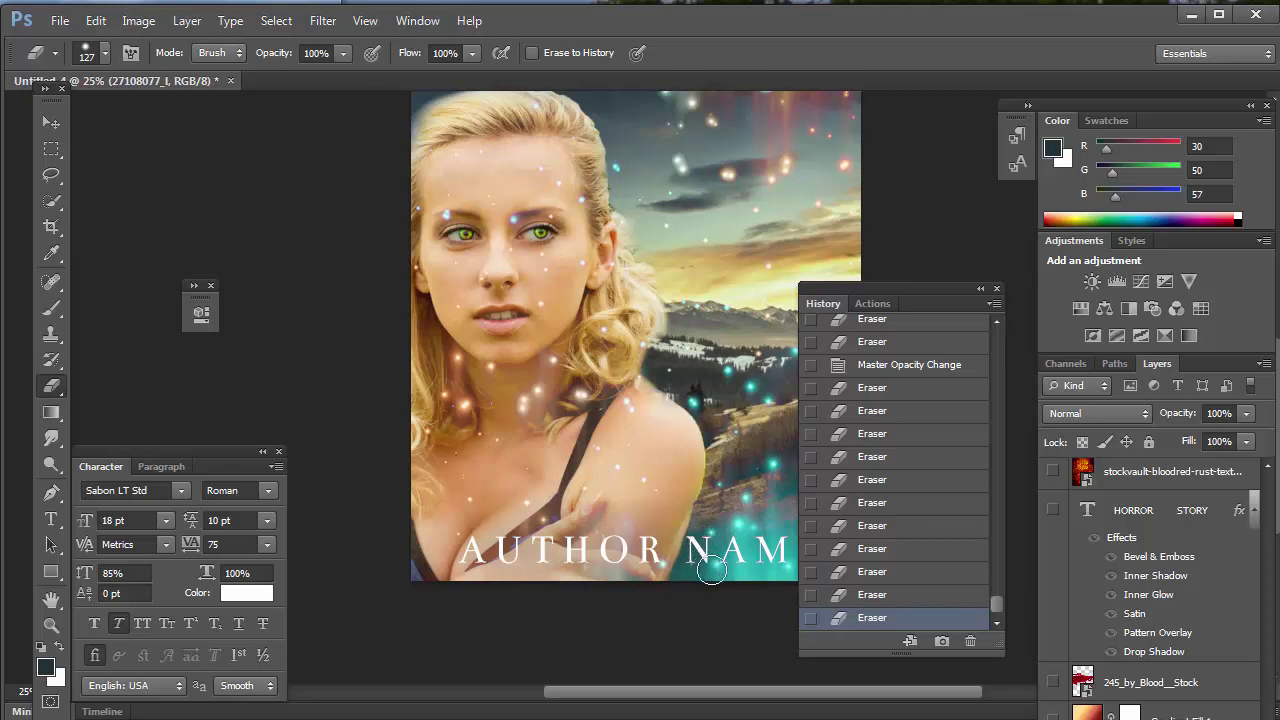
- Erase sparkles near AUTHOR NAME and along the bottom, then zoom out to the whole cover
{"action": "left_click_drag", "start_coordinate": [708, 566], "coordinate": [720, 564]}
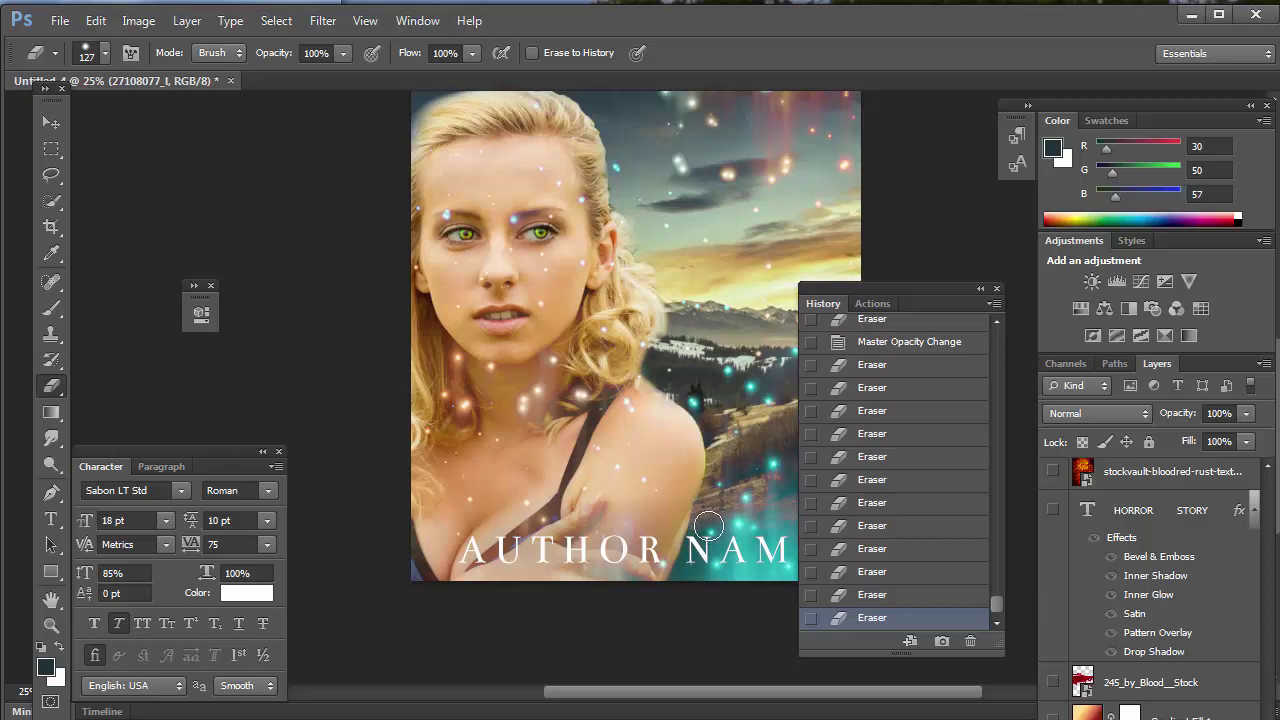
{"action": "left_click_drag", "start_coordinate": [705, 520], "coordinate": [690, 578]}
{"action": "scroll", "coordinate": [718, 520], "scroll_direction": "down", "scroll_amount": 2}
{"action": "mouse_move", "coordinate": [714, 470]}
{"action": "left_mouse_down"}
{"action": "mouse_move", "coordinate": [708, 448]}
{"action": "mouse_move", "coordinate": [676, 541]}
{"action": "left_mouse_up"}
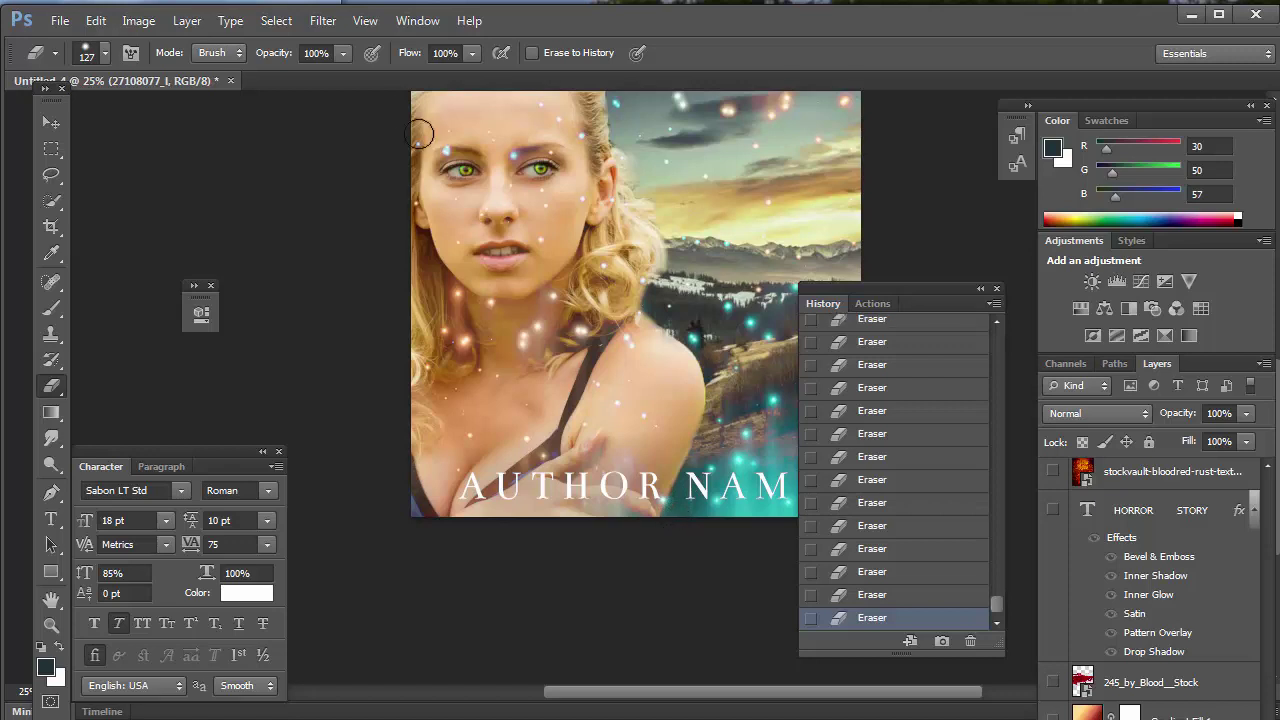
{"action": "left_click", "coordinate": [365, 21]}
{"action": "left_click", "coordinate": [400, 184]}
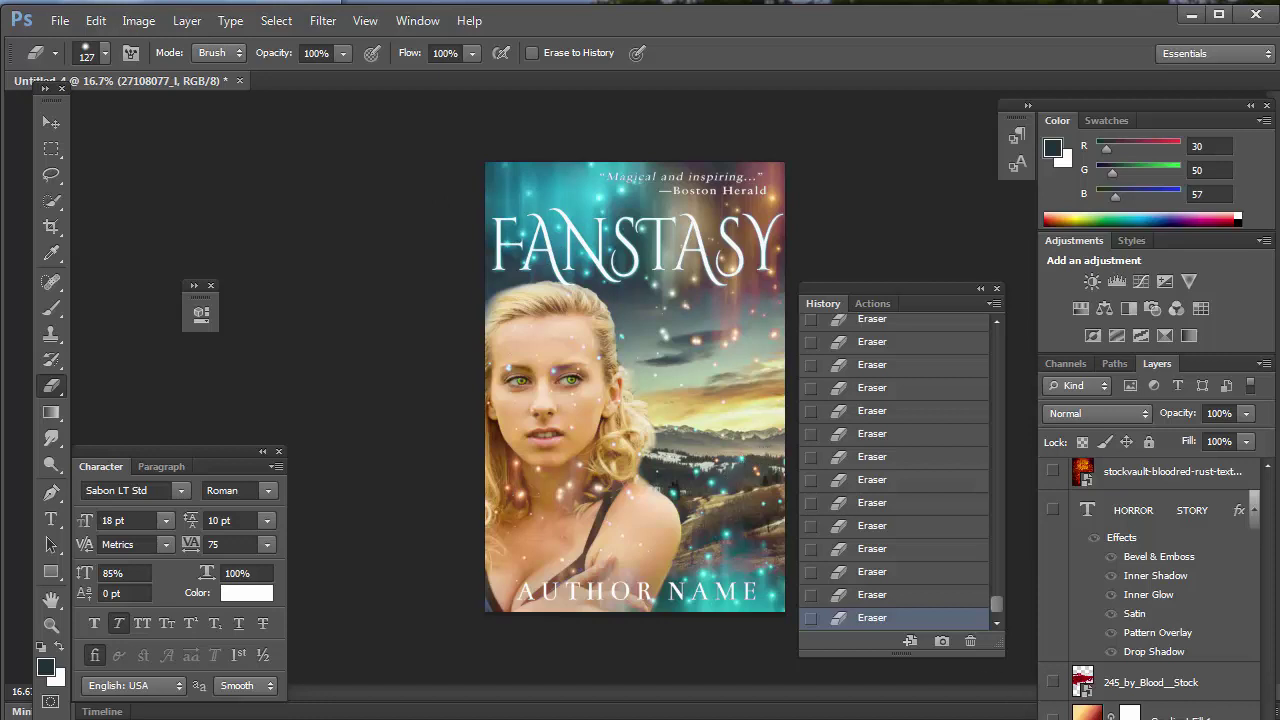
- Duplicate the portrait layer and set the copy to Overlay blending at 26% opacity
{"action": "key", "text": "ctrl+comma"}
{"action": "key", "text": "ctrl+comma"}
{"action": "left_click", "coordinate": [51, 519]}
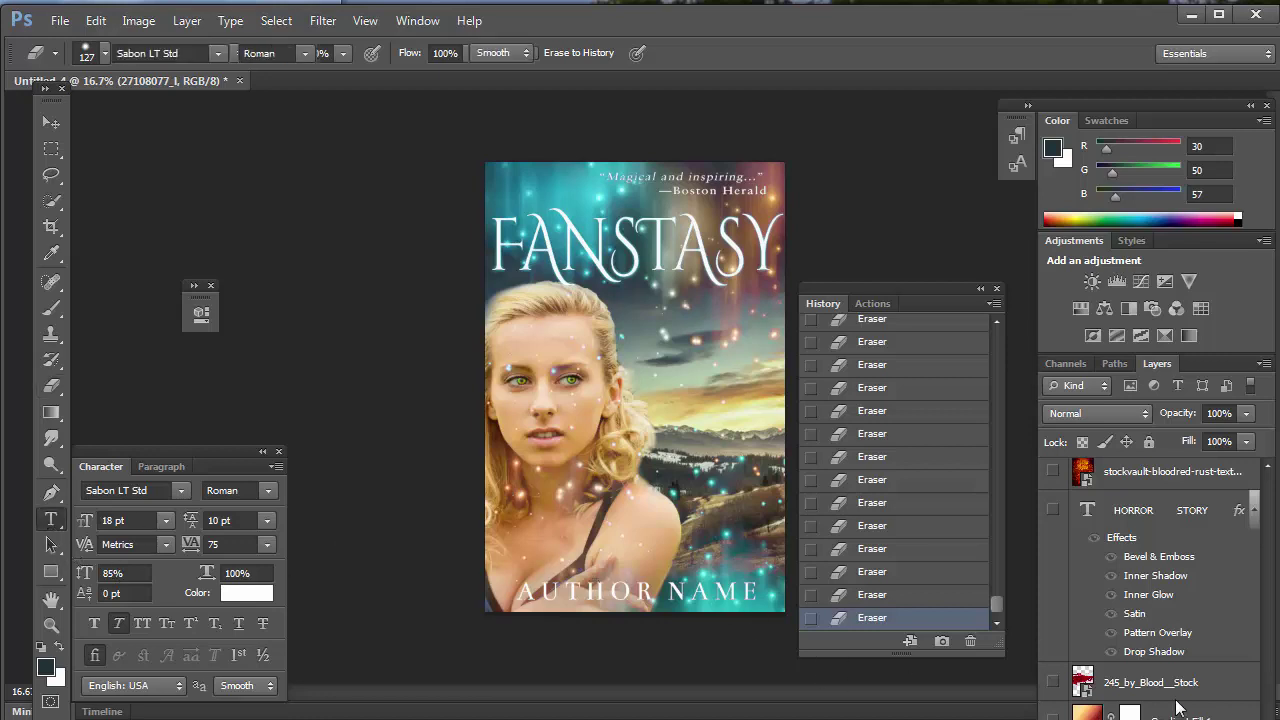
{"action": "right_click", "coordinate": [1170, 690]}
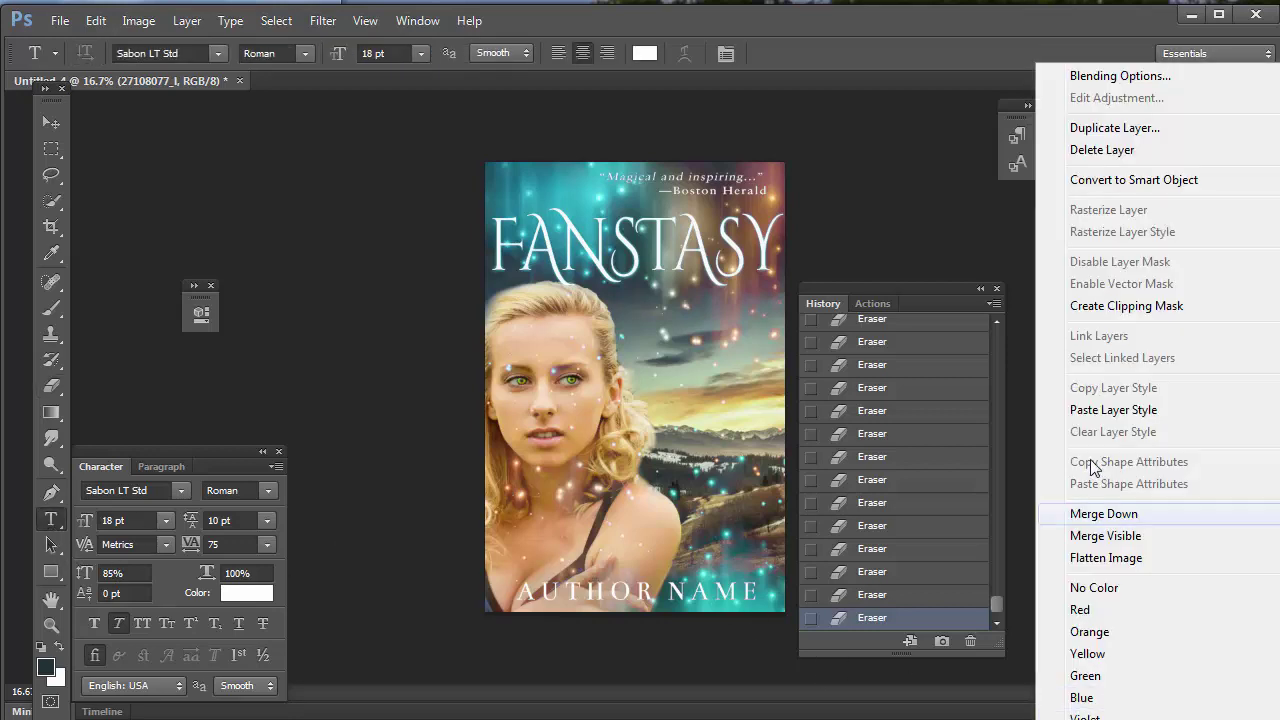
{"action": "left_click", "coordinate": [1080, 123]}
{"action": "left_click", "coordinate": [575, 175]}
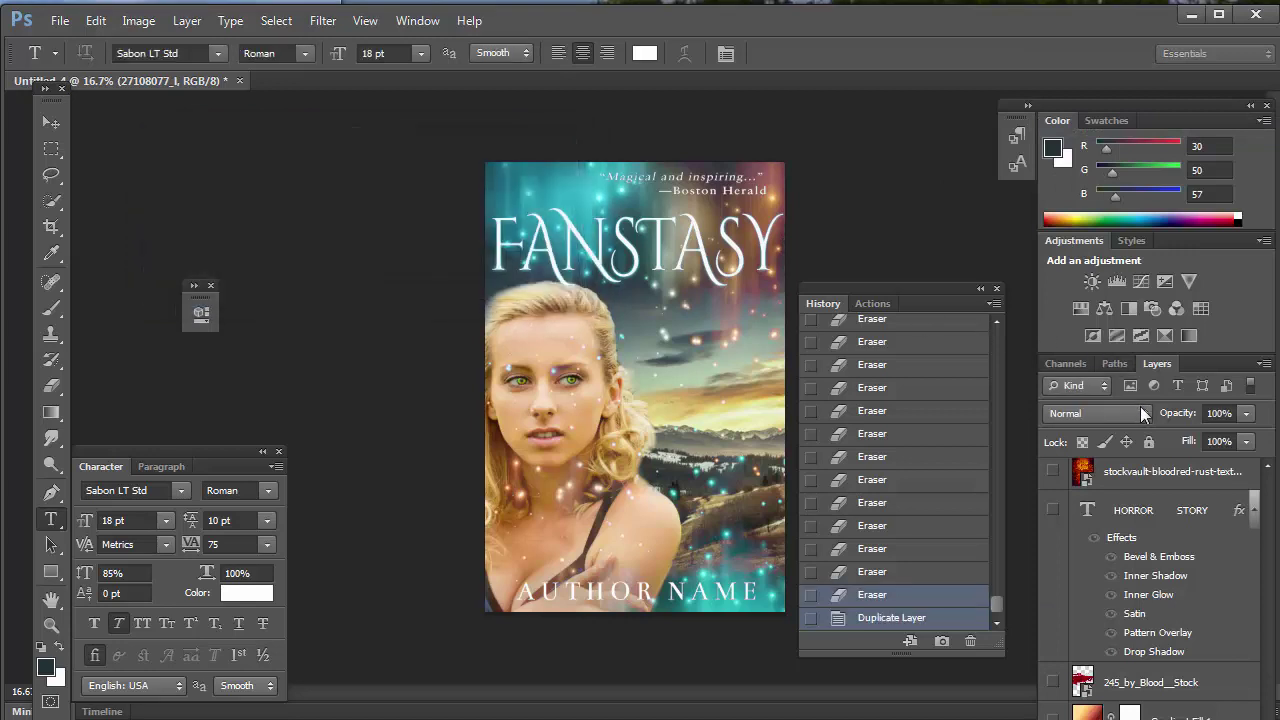
{"action": "left_click", "coordinate": [1100, 413]}
{"action": "left_click", "coordinate": [1070, 132]}
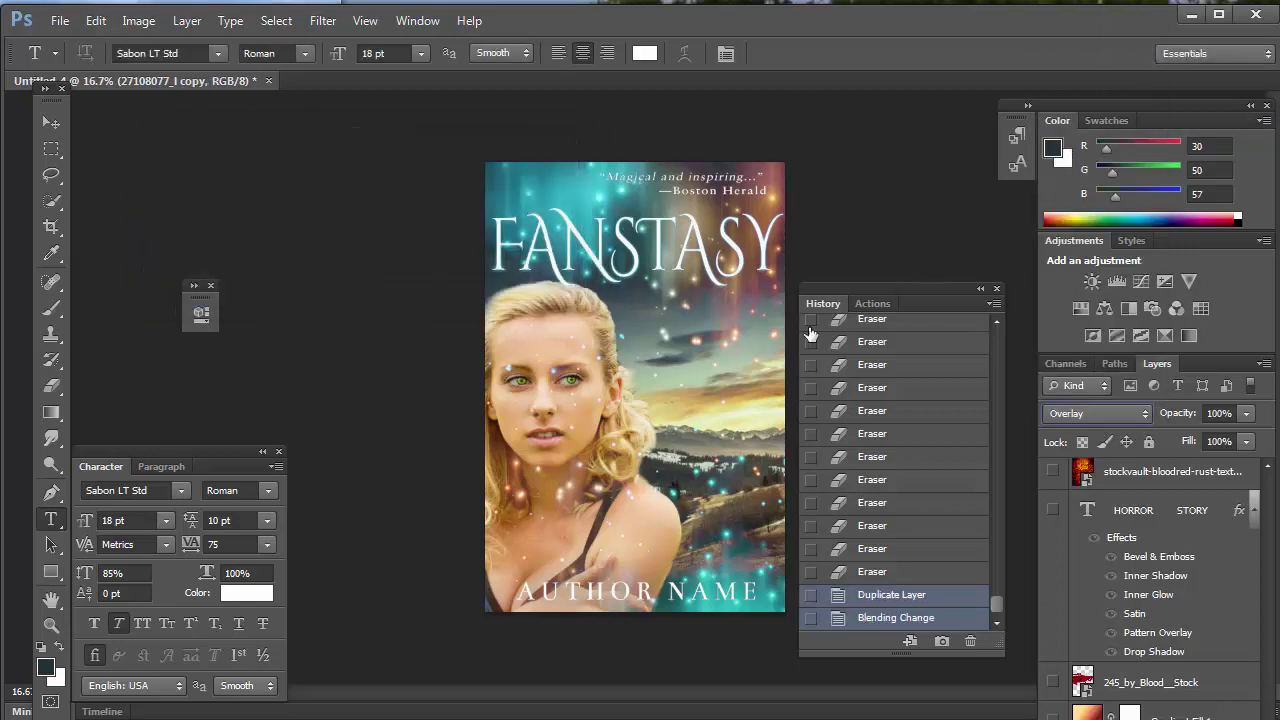
{"action": "left_click", "coordinate": [1247, 413]}
{"action": "left_click_drag", "start_coordinate": [1247, 436], "coordinate": [1173, 437]}
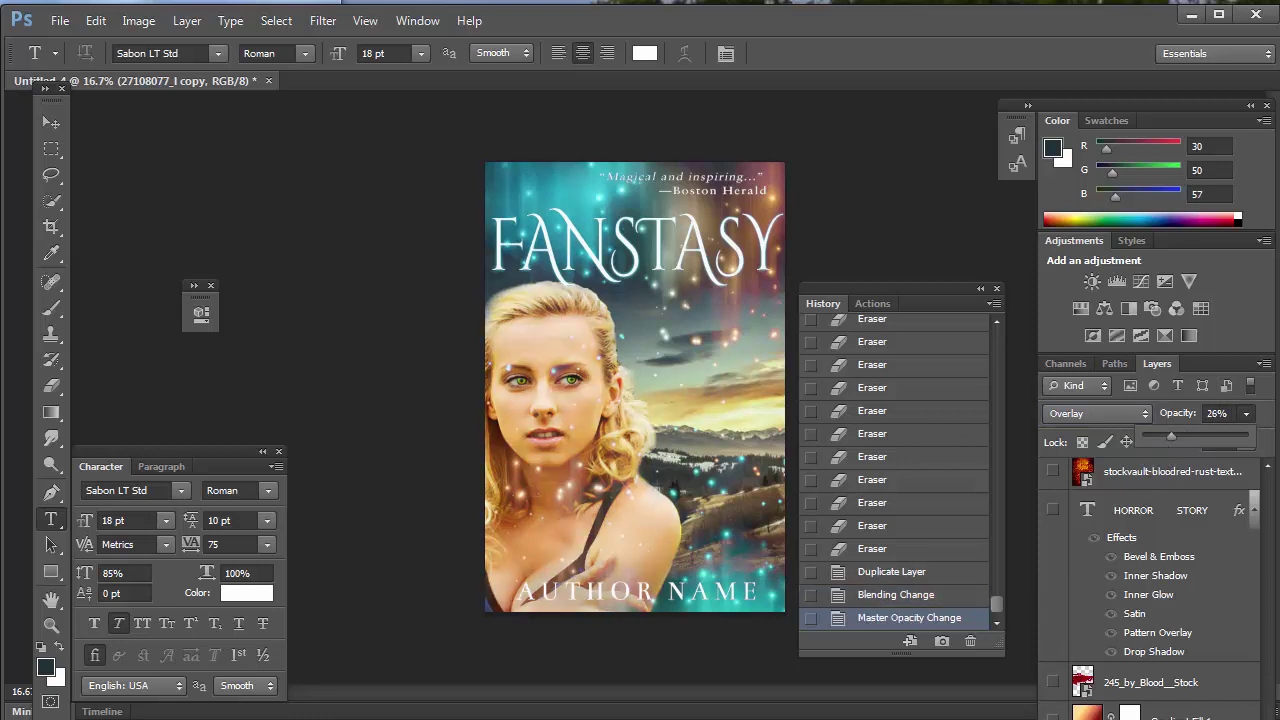
{"action": "key", "text": "Return"}
{"action": "left_click", "coordinate": [1053, 716]}
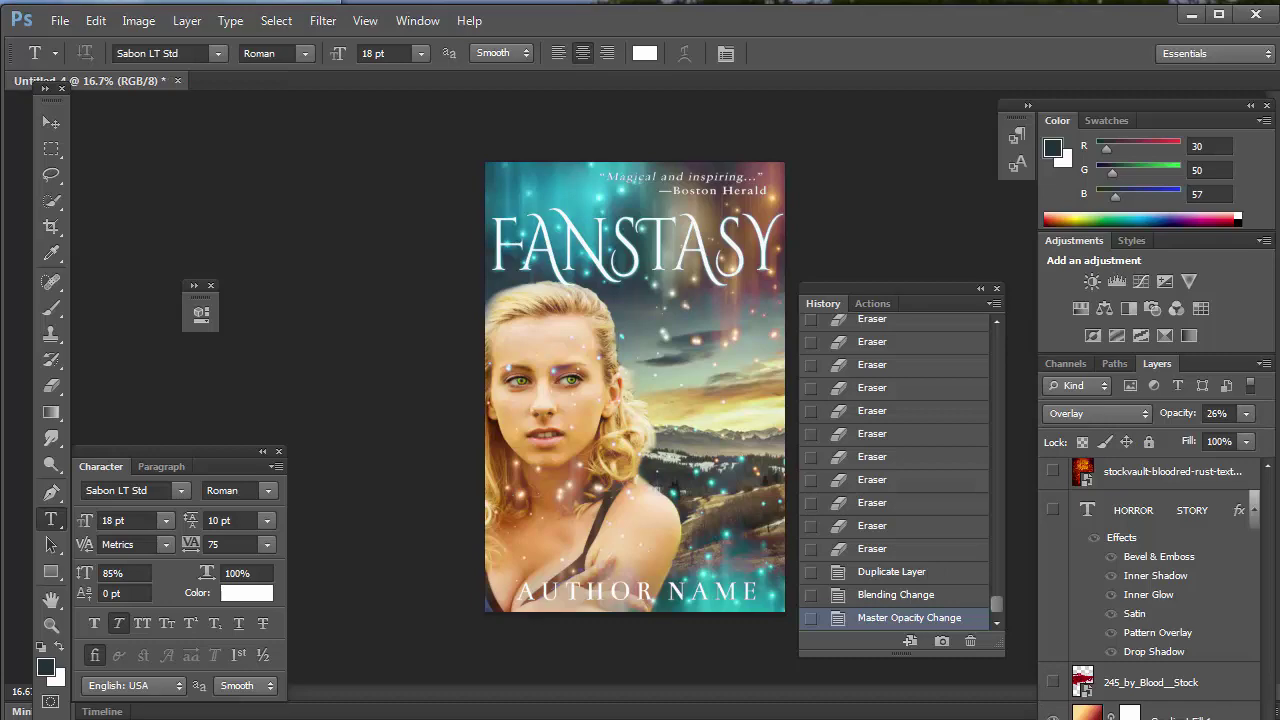
- Change Gradient Fill 1 to the purple tp_Eggplant gradient
{"action": "double_click", "coordinate": [1090, 714]}
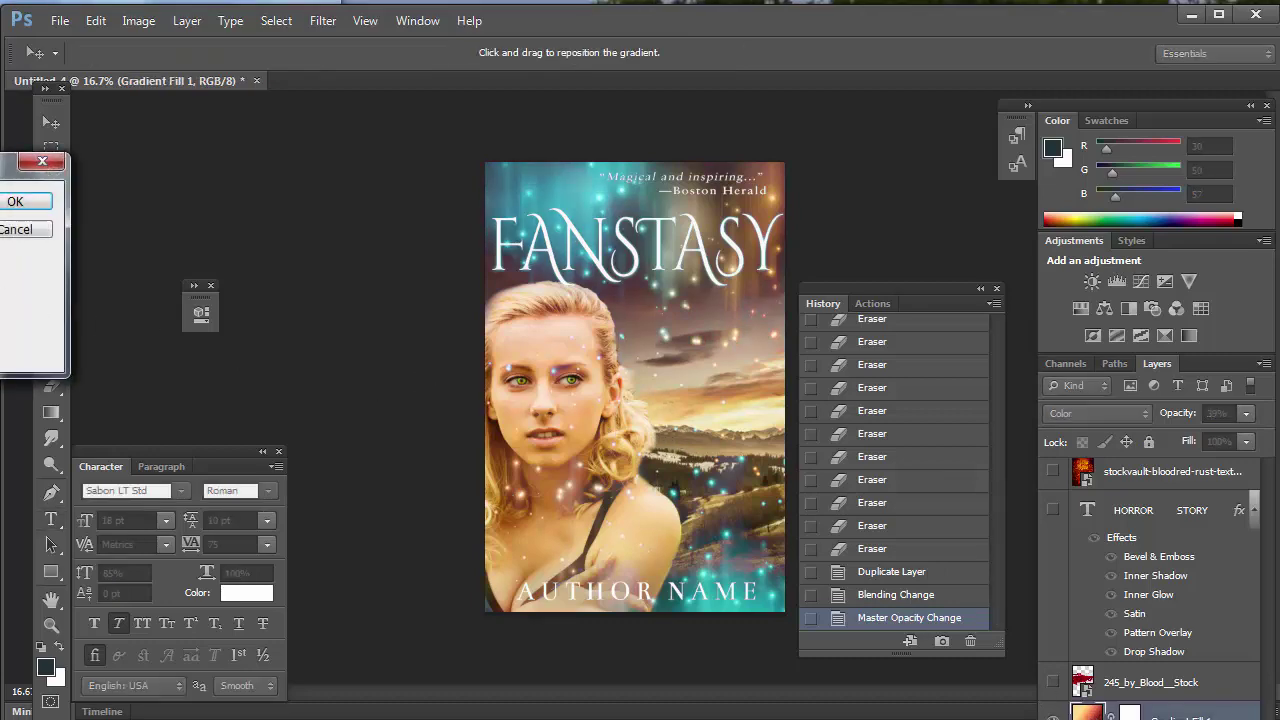
{"action": "left_click", "coordinate": [2, 186]}
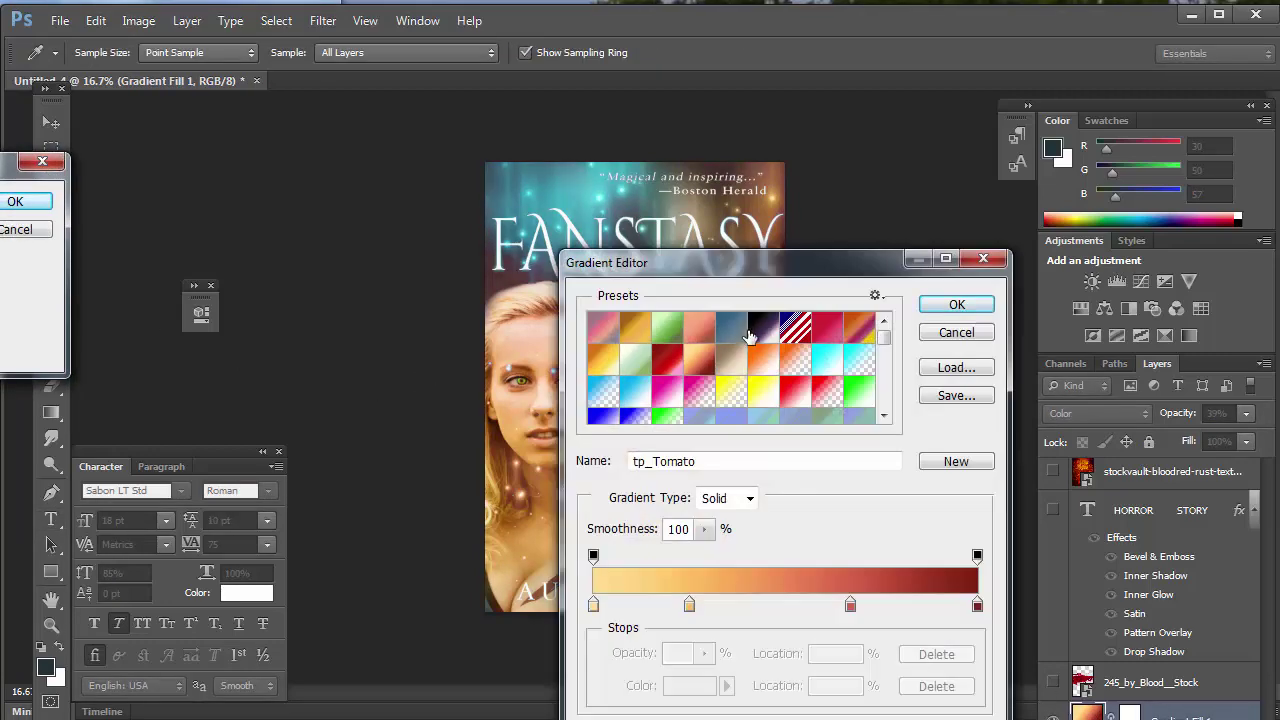
{"action": "left_click", "coordinate": [752, 336]}
{"action": "left_click", "coordinate": [956, 304]}
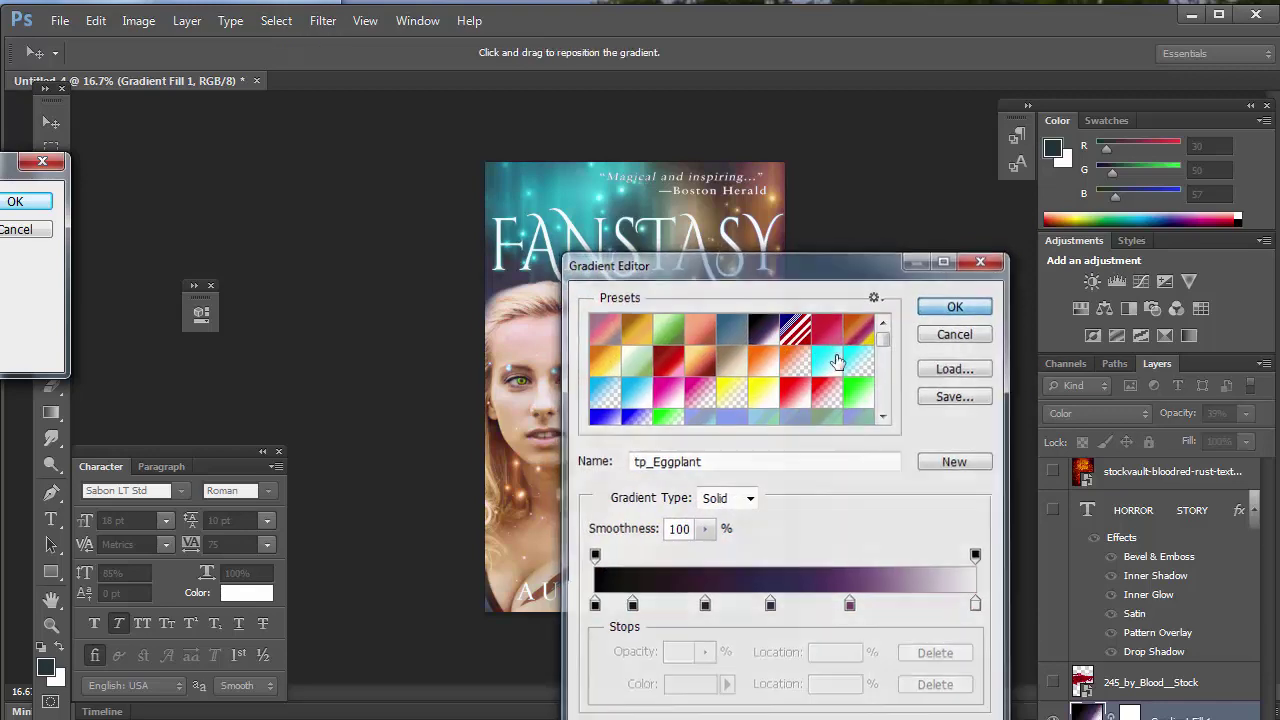
{"action": "left_click", "coordinate": [15, 201]}
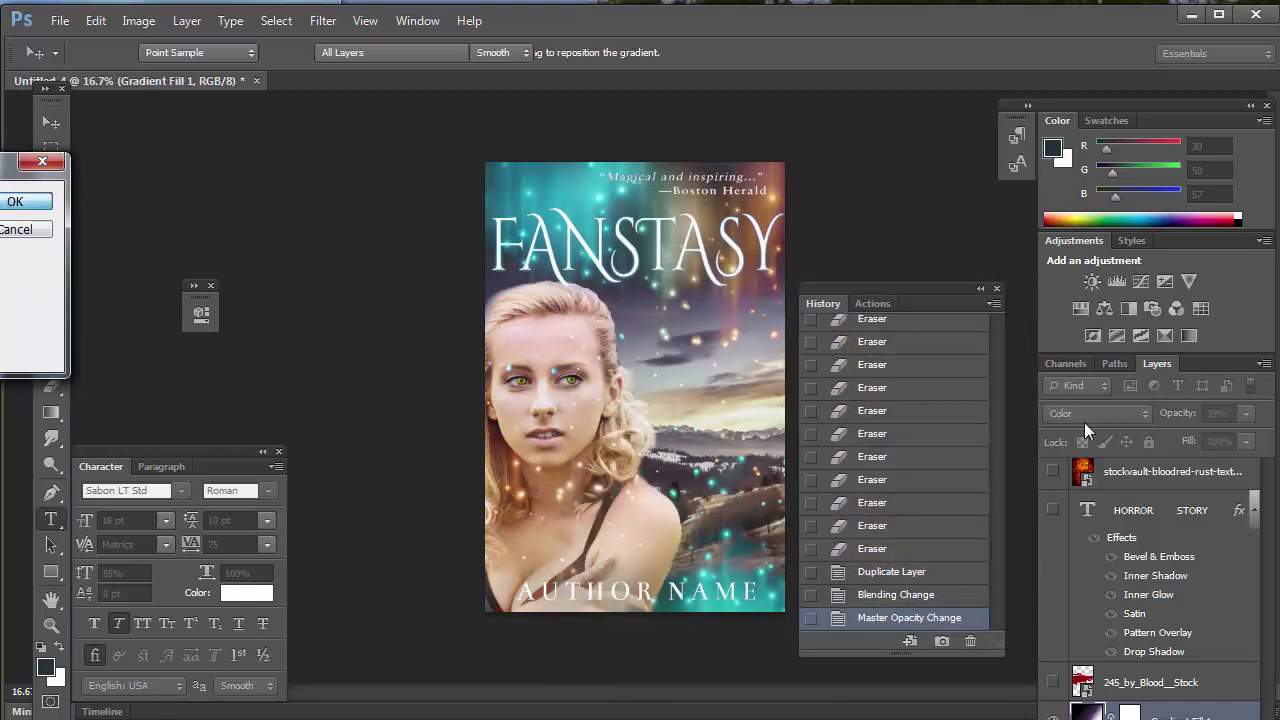
- Try blend modes from Darken onward, settle on Color Dodge, and compare the gradient layer on and off
{"action": "left_click", "coordinate": [1140, 413]}
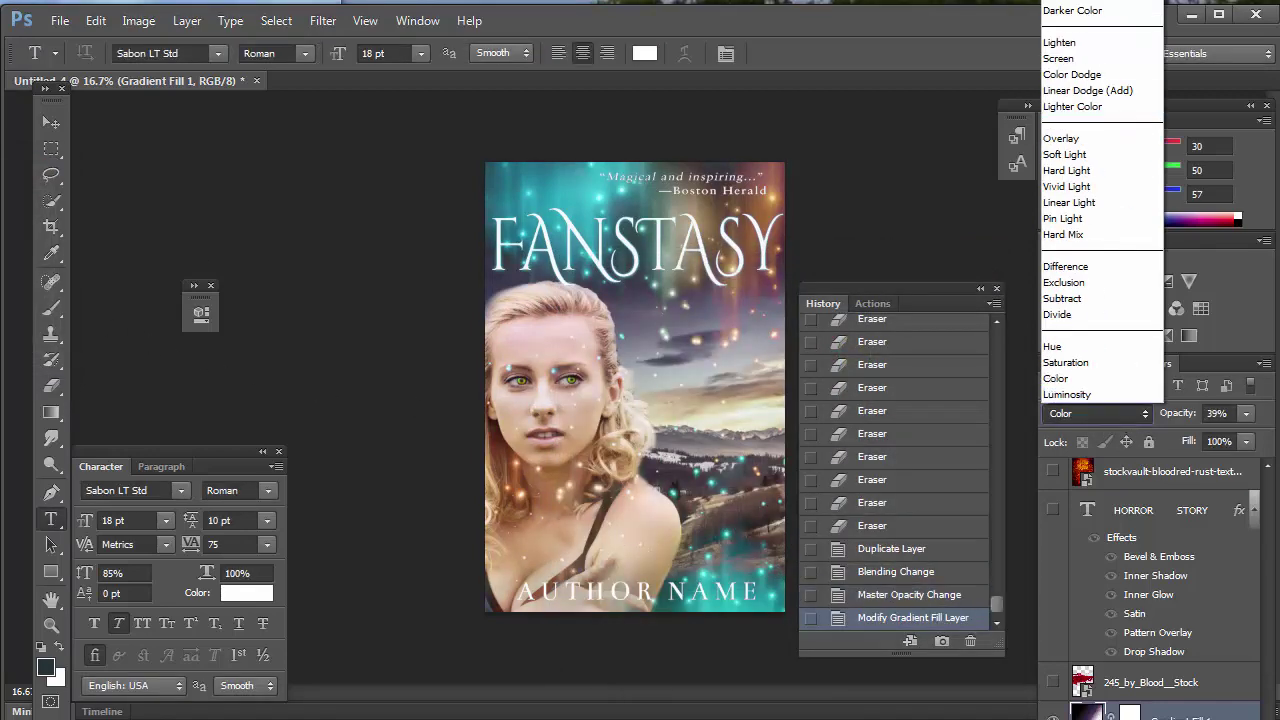
{"action": "left_click", "coordinate": [1062, 11]}
{"action": "key", "text": "Down"}
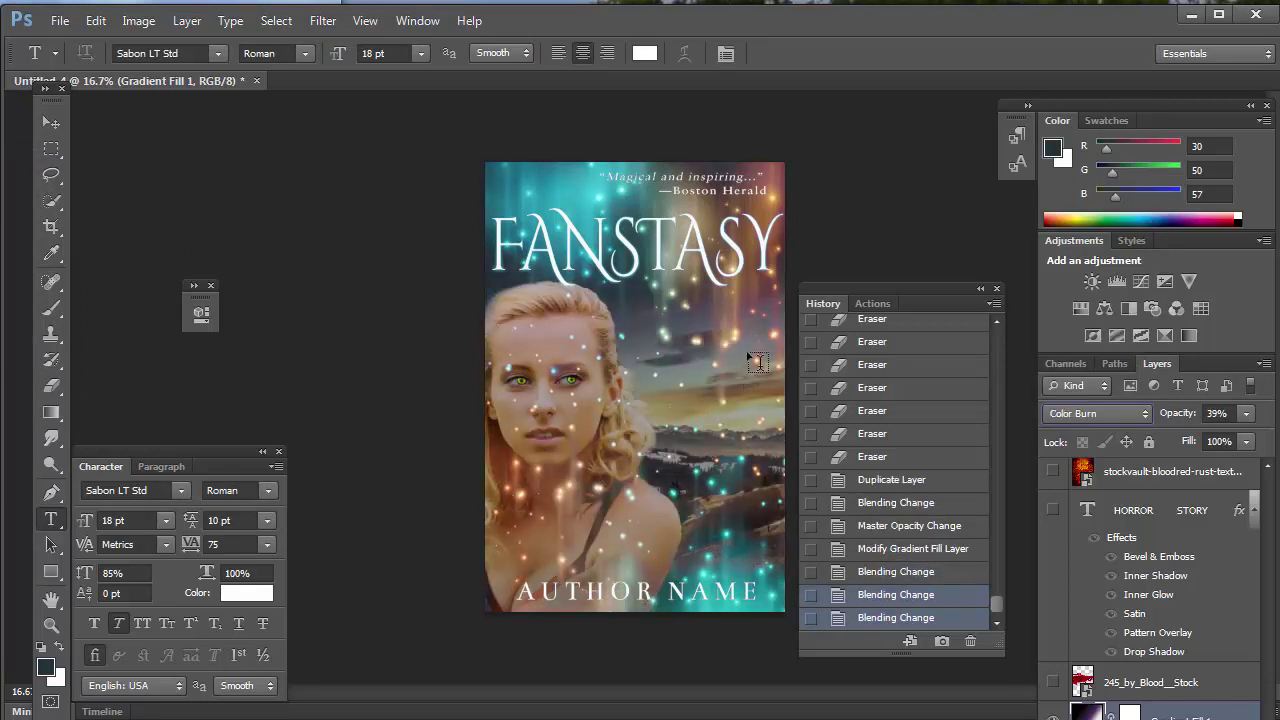
{"action": "key", "text": "Down"}
{"action": "key", "text": "Down"}
{"action": "key", "text": "Down"}
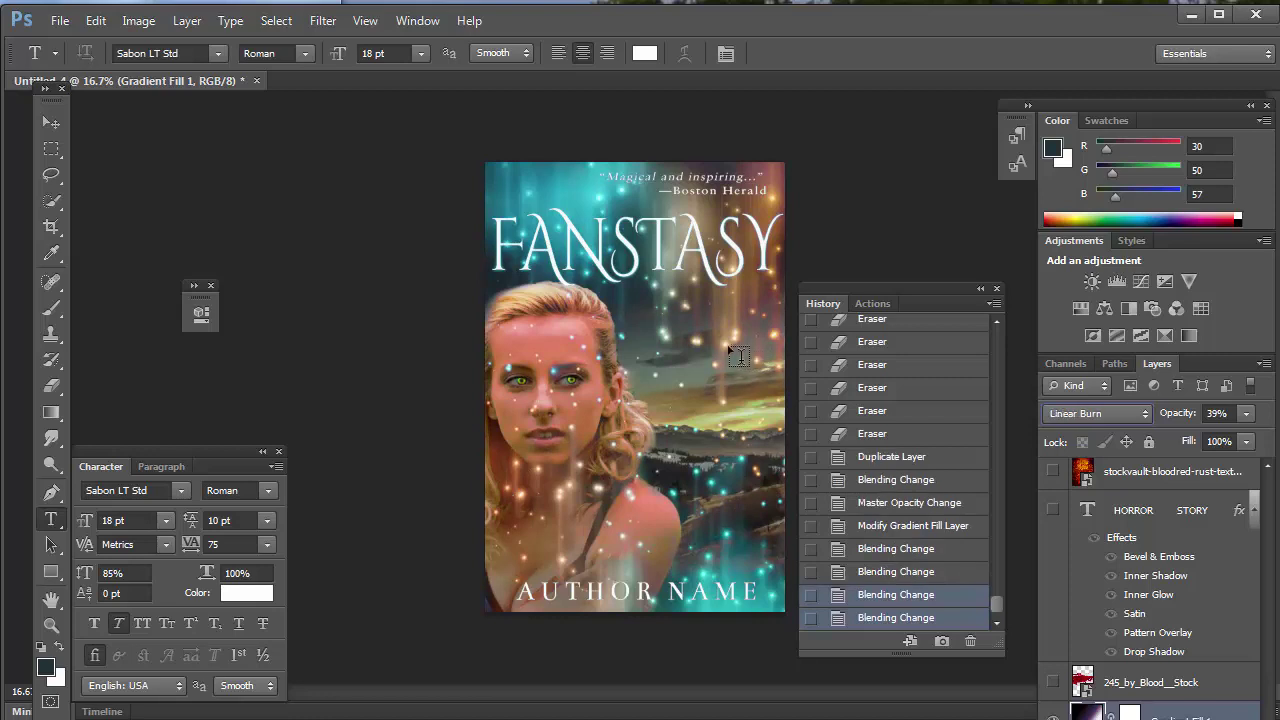
{"action": "key", "text": "Down"}
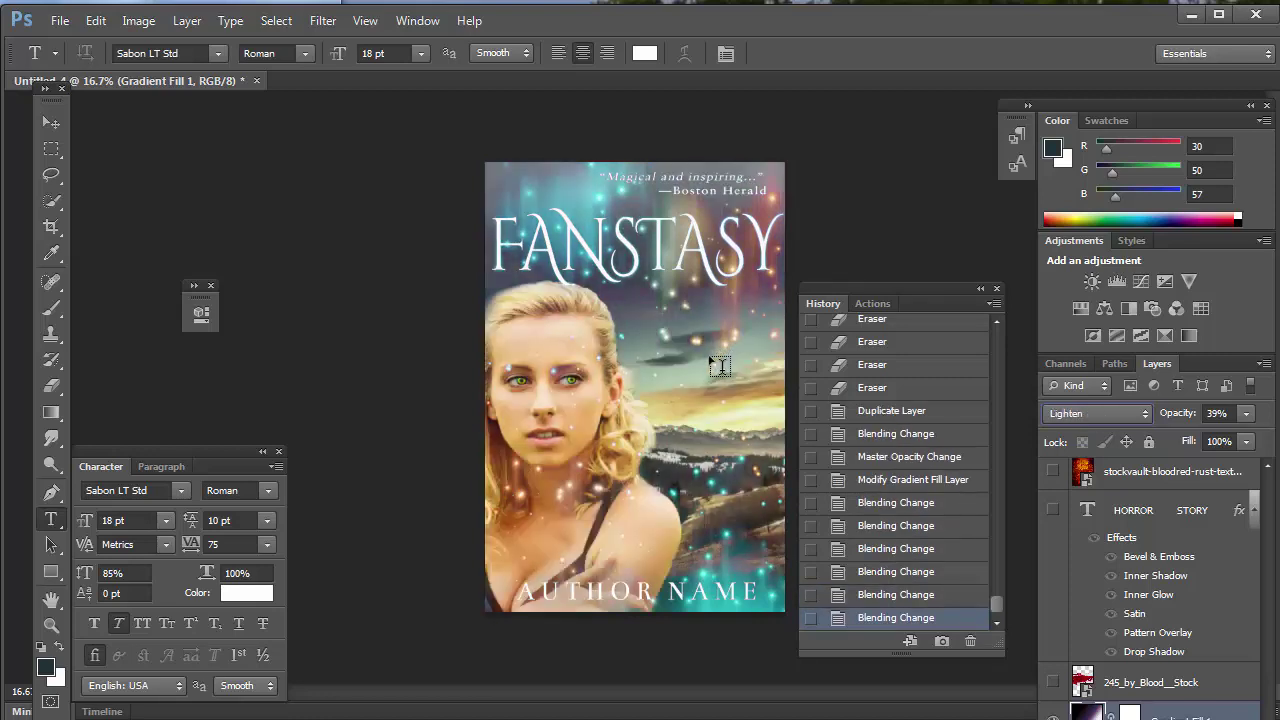
{"action": "key", "text": "Down"}
{"action": "key", "text": "Down"}
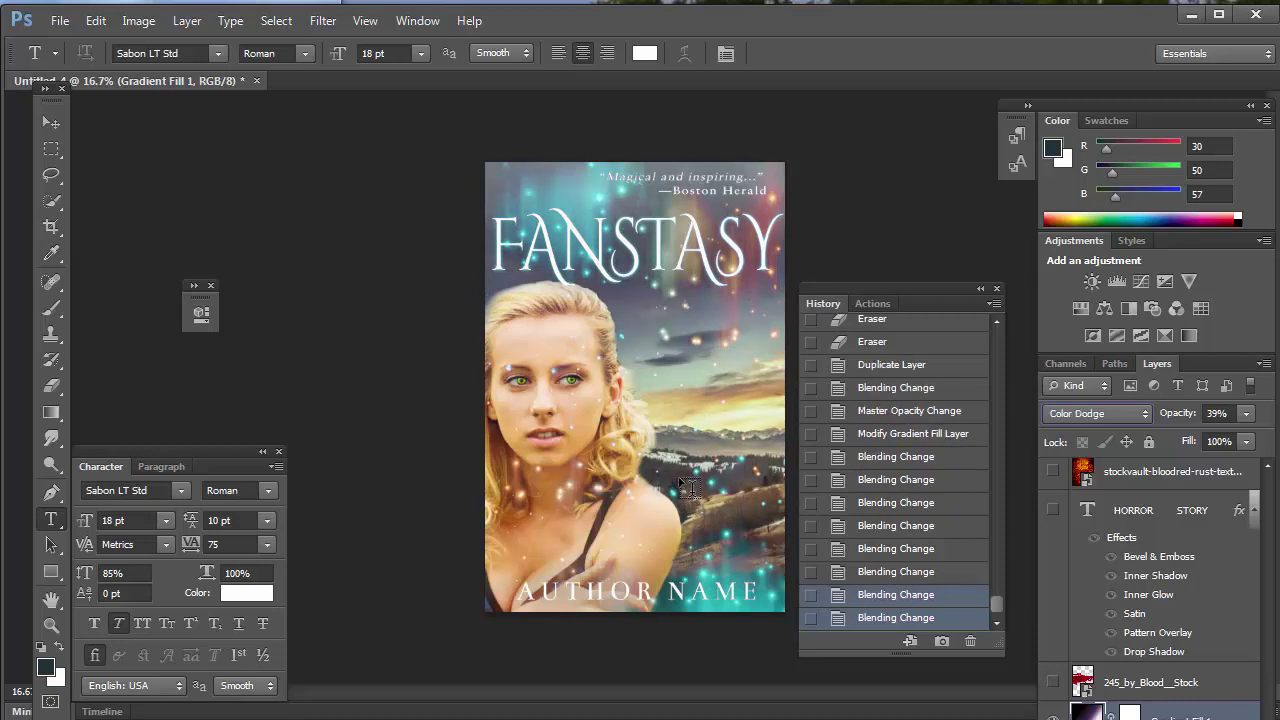
{"action": "key", "text": "Down"}
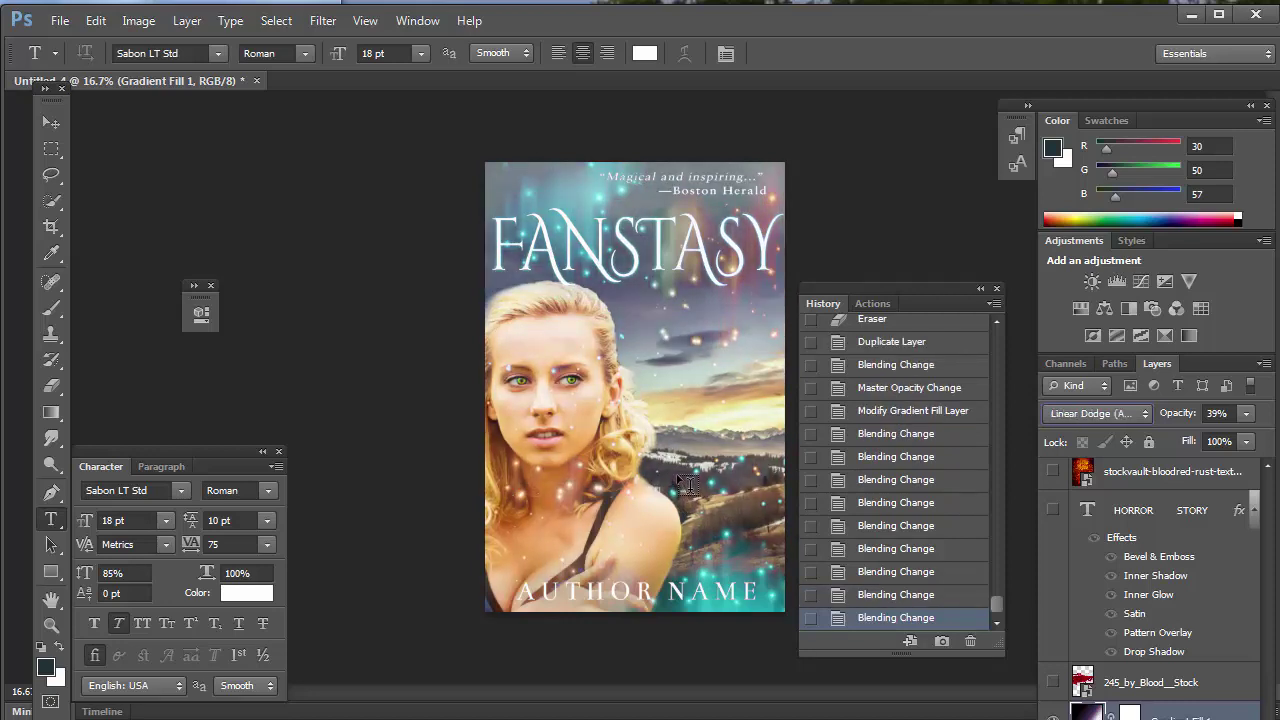
{"action": "key", "text": "Up"}
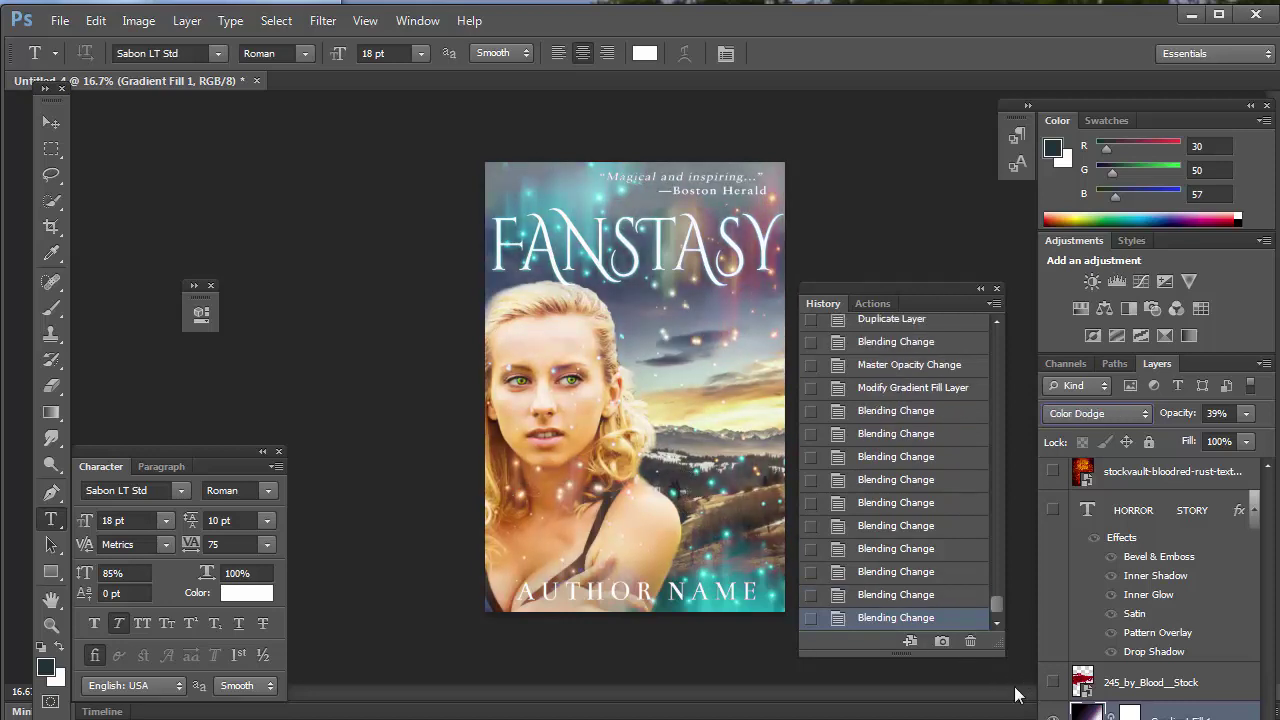
{"action": "left_click", "coordinate": [1052, 716]}
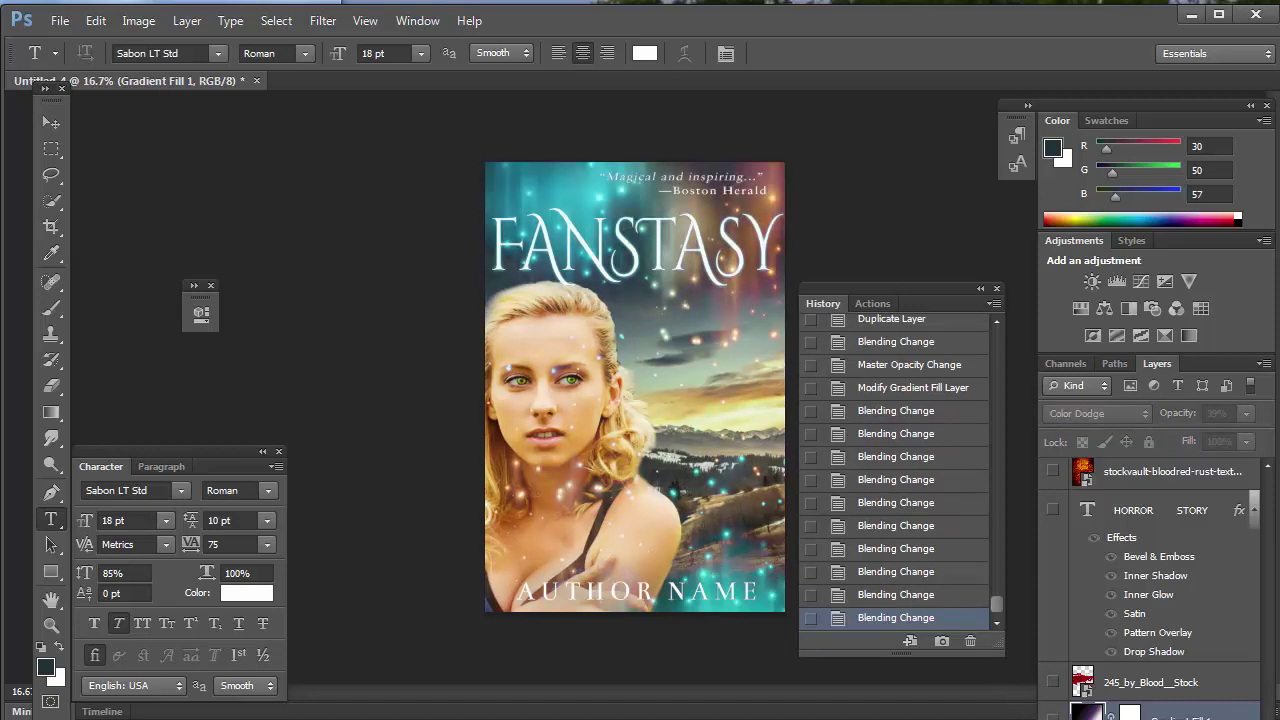
{"action": "left_click", "coordinate": [1052, 716]}
{"action": "left_click", "coordinate": [1052, 716]}
{"action": "left_click", "coordinate": [1052, 716]}
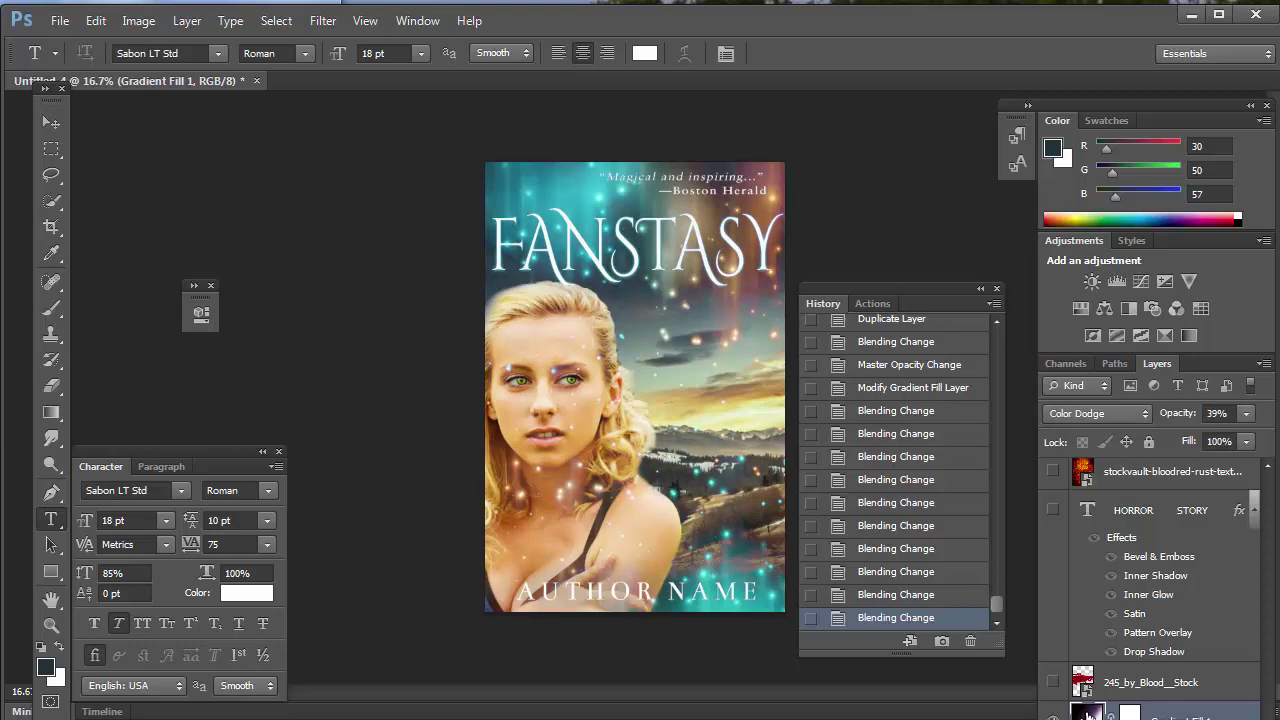
- Apply the Cyan to transparent preset to Gradient Fill 1, adjusting the left stop's colour
{"action": "double_click", "coordinate": [1088, 714]}
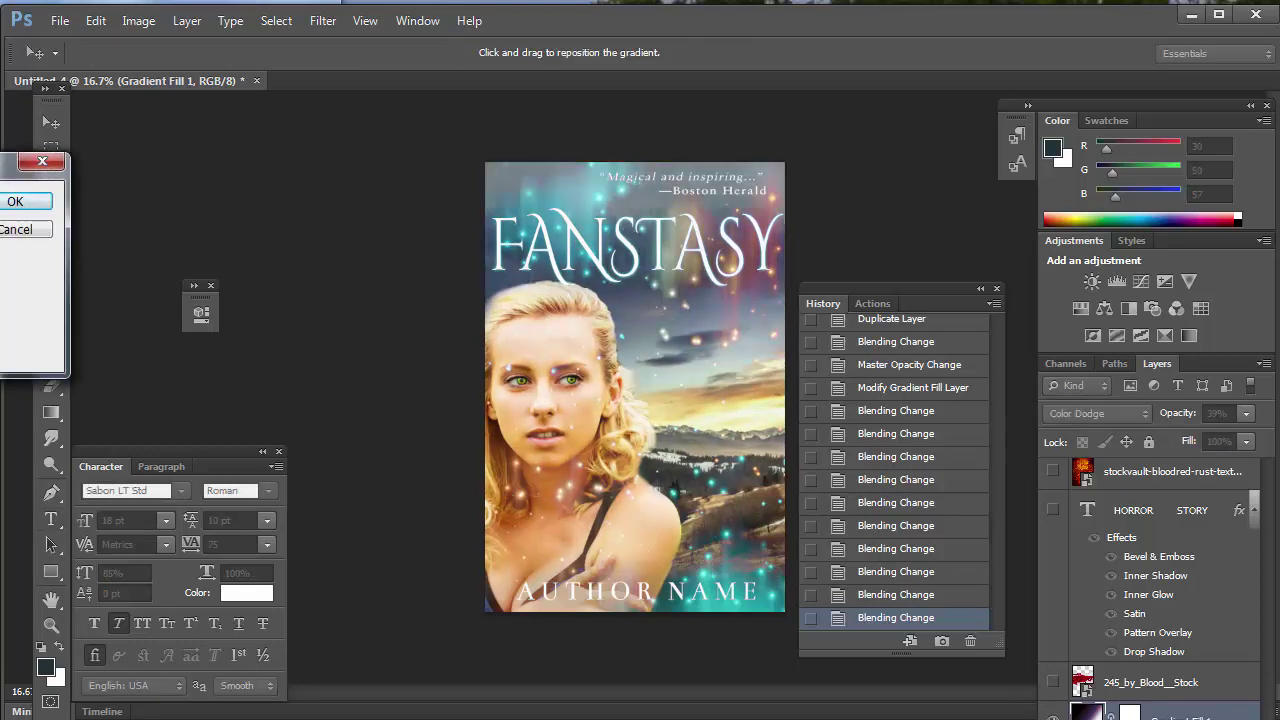
{"action": "scroll", "coordinate": [785, 370], "scroll_direction": "down", "scroll_amount": 1}
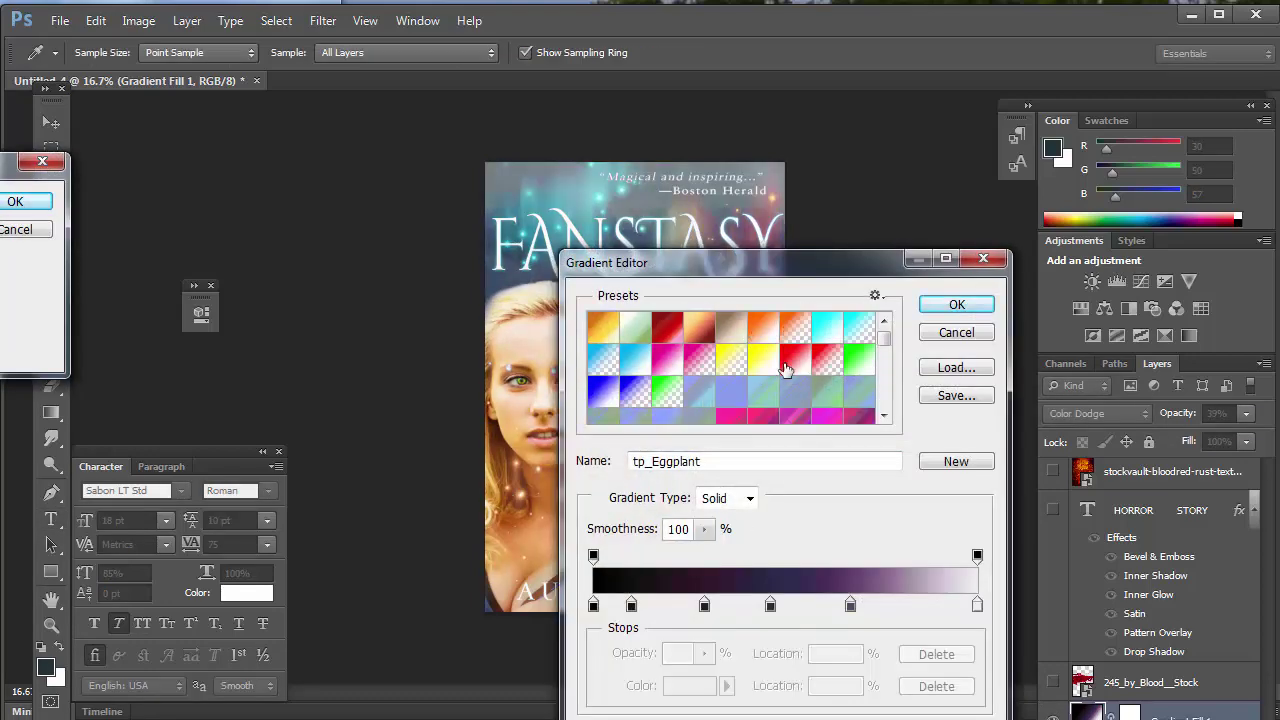
{"action": "left_click", "coordinate": [622, 368]}
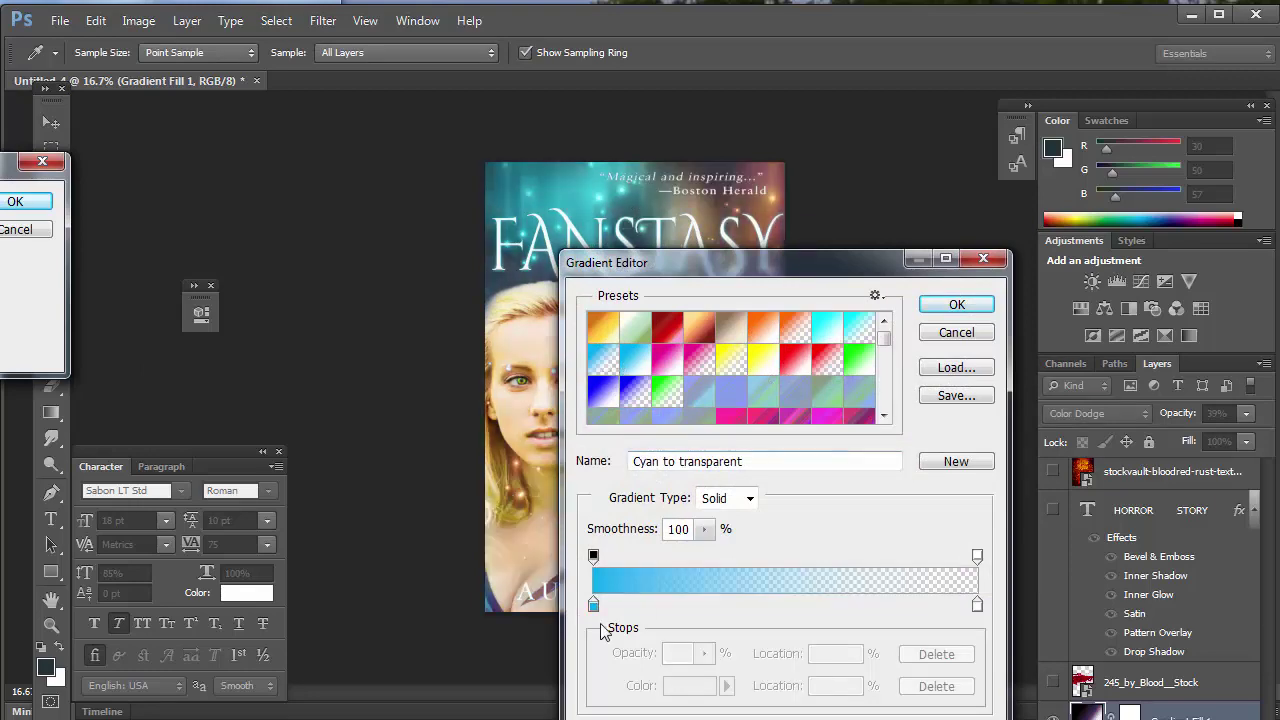
{"action": "left_click", "coordinate": [594, 603]}
{"action": "double_click", "coordinate": [595, 603]}
{"action": "left_click", "coordinate": [603, 709]}
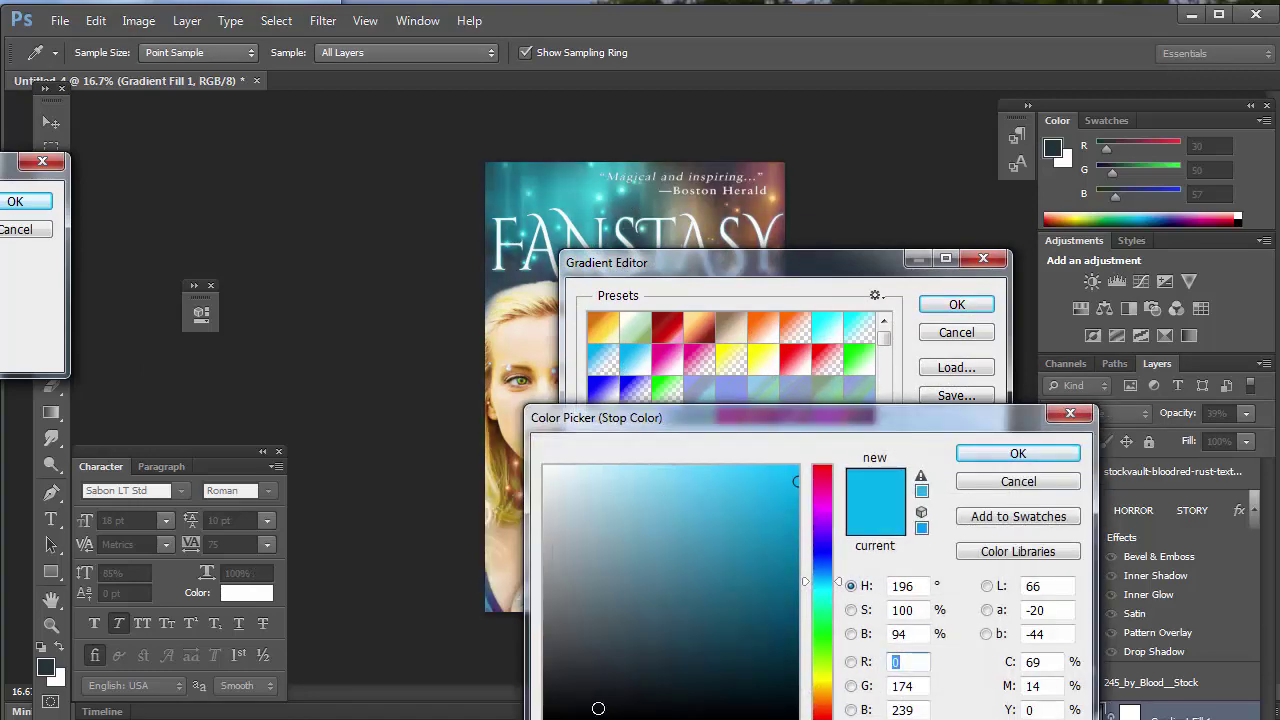
{"action": "left_click", "coordinate": [1016, 454]}
{"action": "left_click", "coordinate": [957, 304]}
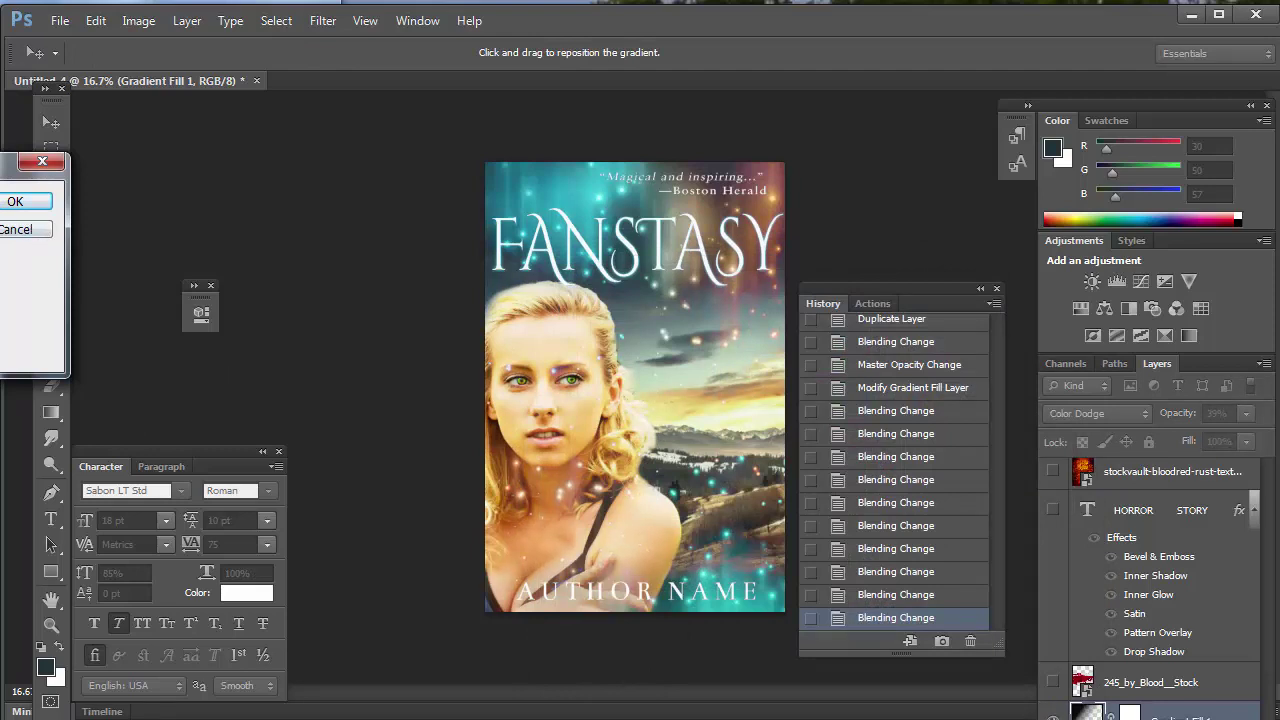
{"action": "left_click", "coordinate": [15, 203]}
{"action": "left_click", "coordinate": [1124, 412]}
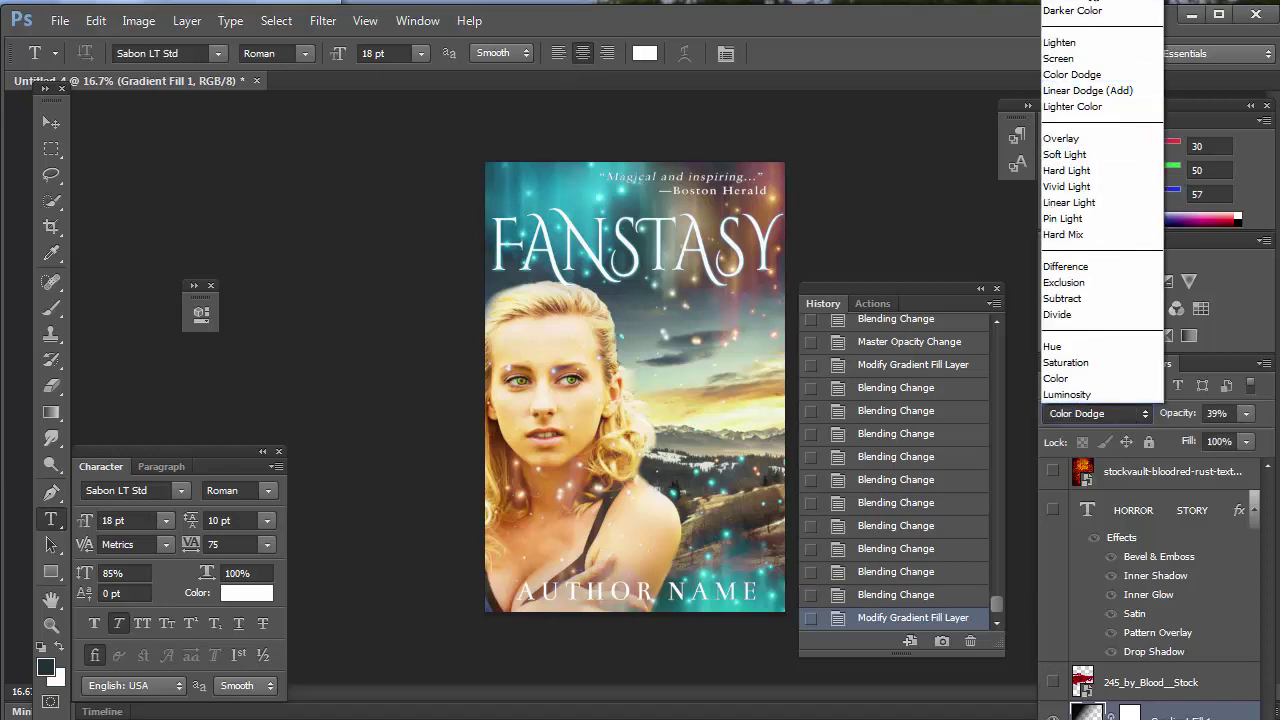
{"action": "key", "text": "Up"}
{"action": "key", "text": "Up"}
{"action": "key", "text": "Up"}
{"action": "key", "text": "Up"}
{"action": "key", "text": "Up"}
{"action": "key", "text": "Up"}
{"action": "key", "text": "Return"}
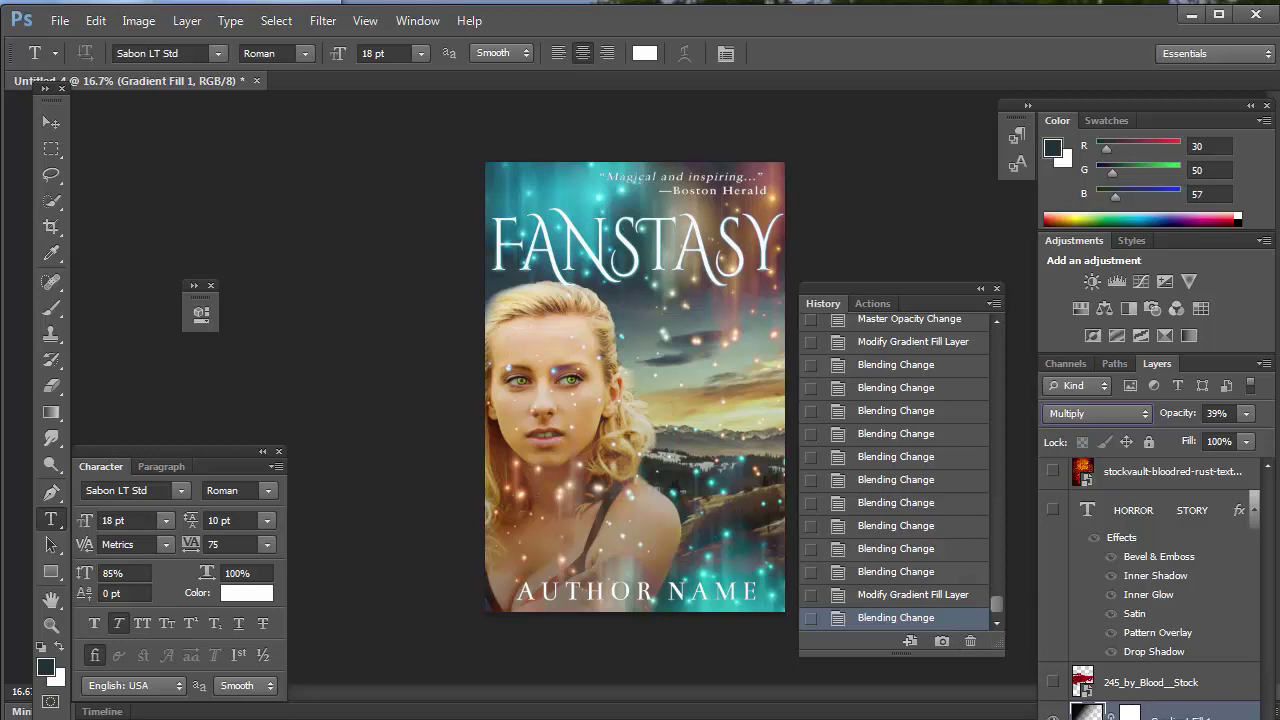
{"action": "left_click_drag", "start_coordinate": [1178, 651], "coordinate": [1138, 607]}
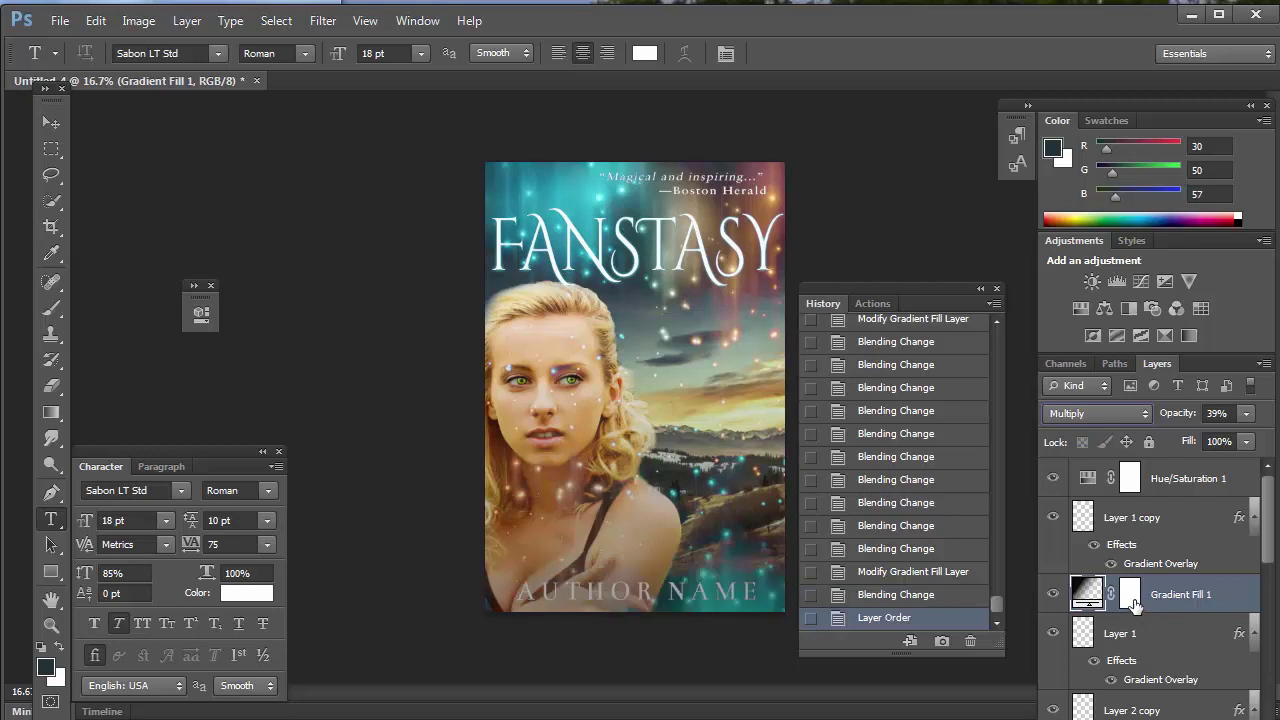
{"action": "left_click_drag", "start_coordinate": [1138, 600], "coordinate": [1142, 468]}
{"action": "scroll", "coordinate": [1150, 590], "scroll_direction": "down", "scroll_amount": 3}
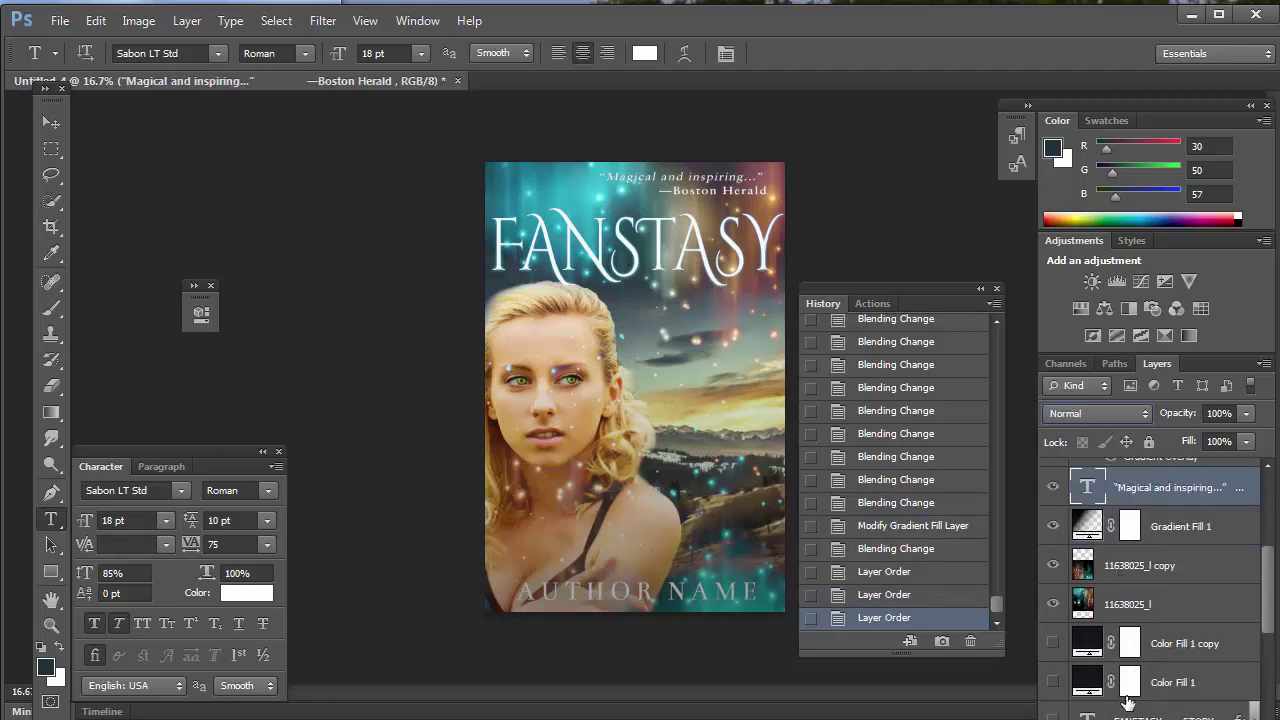
{"action": "scroll", "coordinate": [1140, 703], "scroll_direction": "down", "scroll_amount": 5}
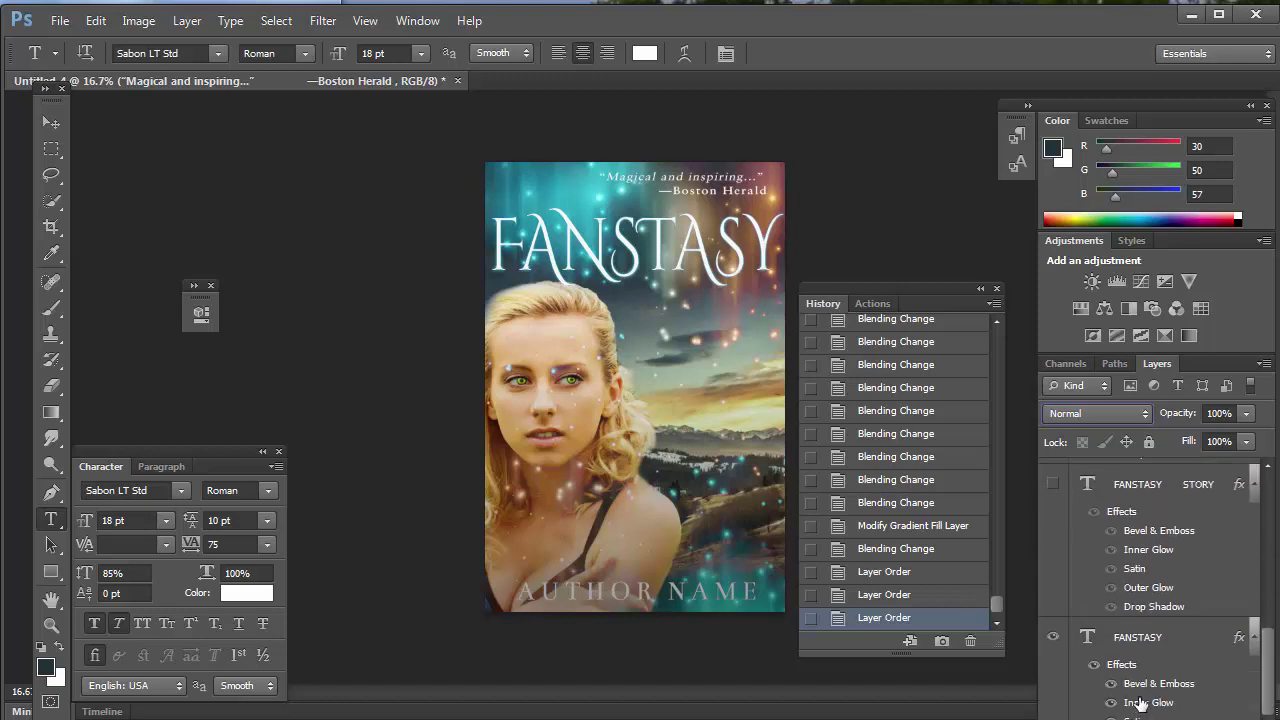
- Delete the extra S so the title reads FANTASY
{"action": "left_click", "coordinate": [1141, 657]}
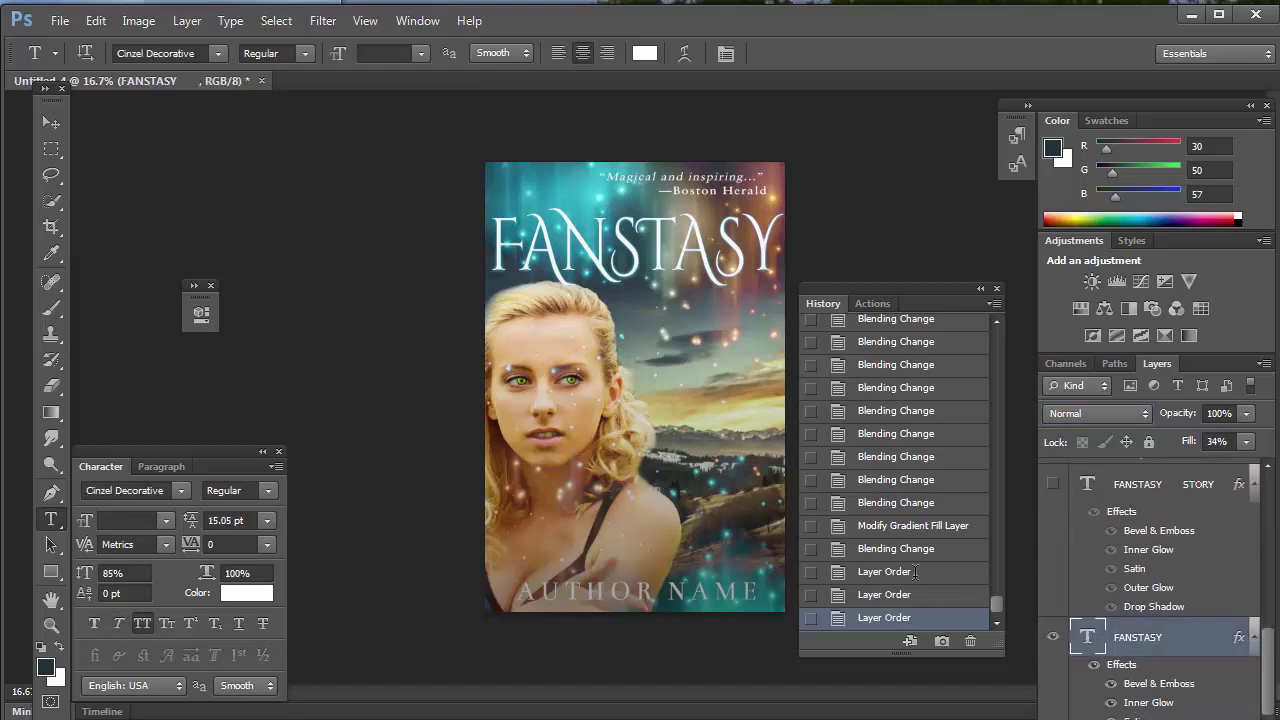
{"action": "left_click", "coordinate": [655, 330]}
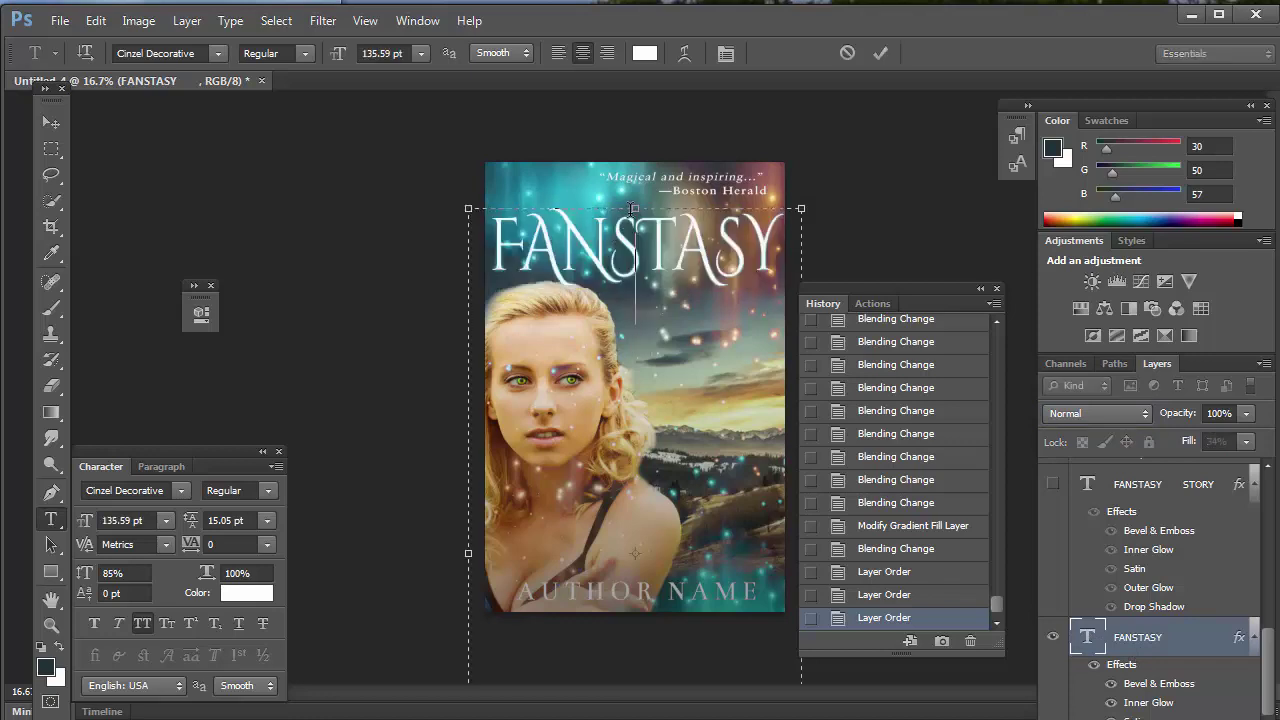
{"action": "key", "text": "shift+End"}
{"action": "left_click", "coordinate": [619, 212]}
{"action": "key", "text": "shift+Right"}
{"action": "key", "text": "BackSpace"}
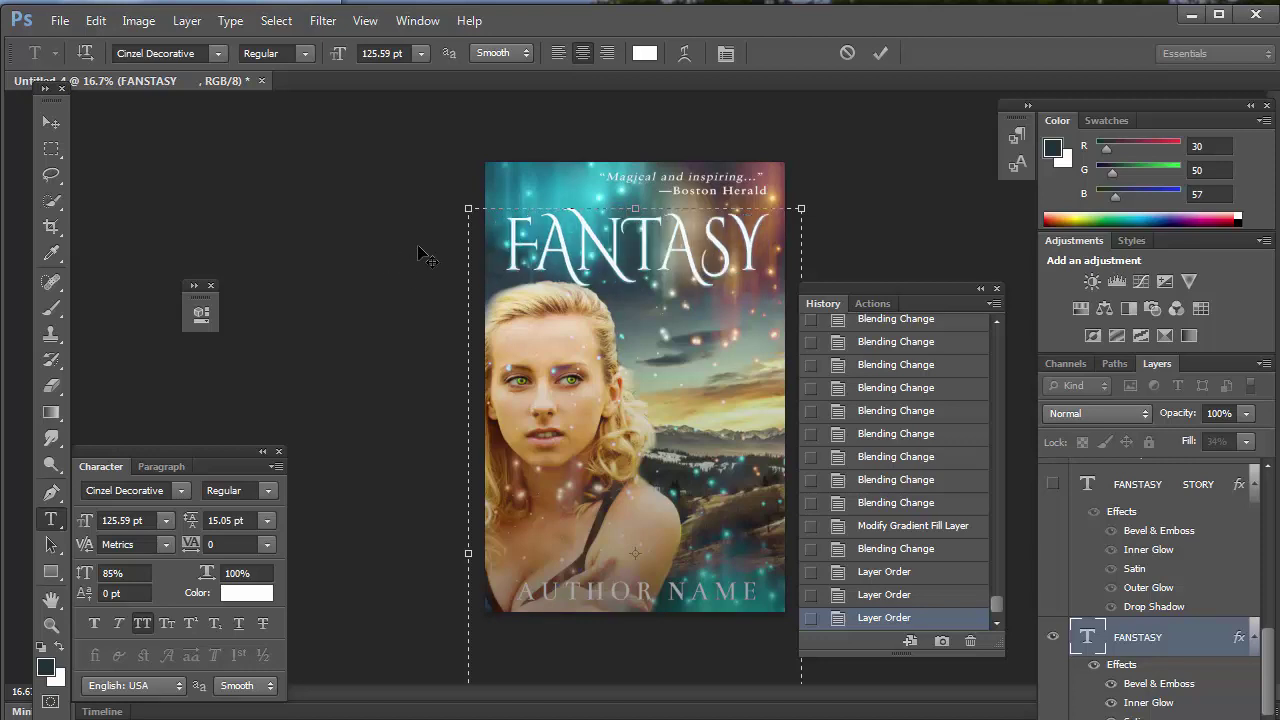
{"action": "left_click", "coordinate": [52, 122]}
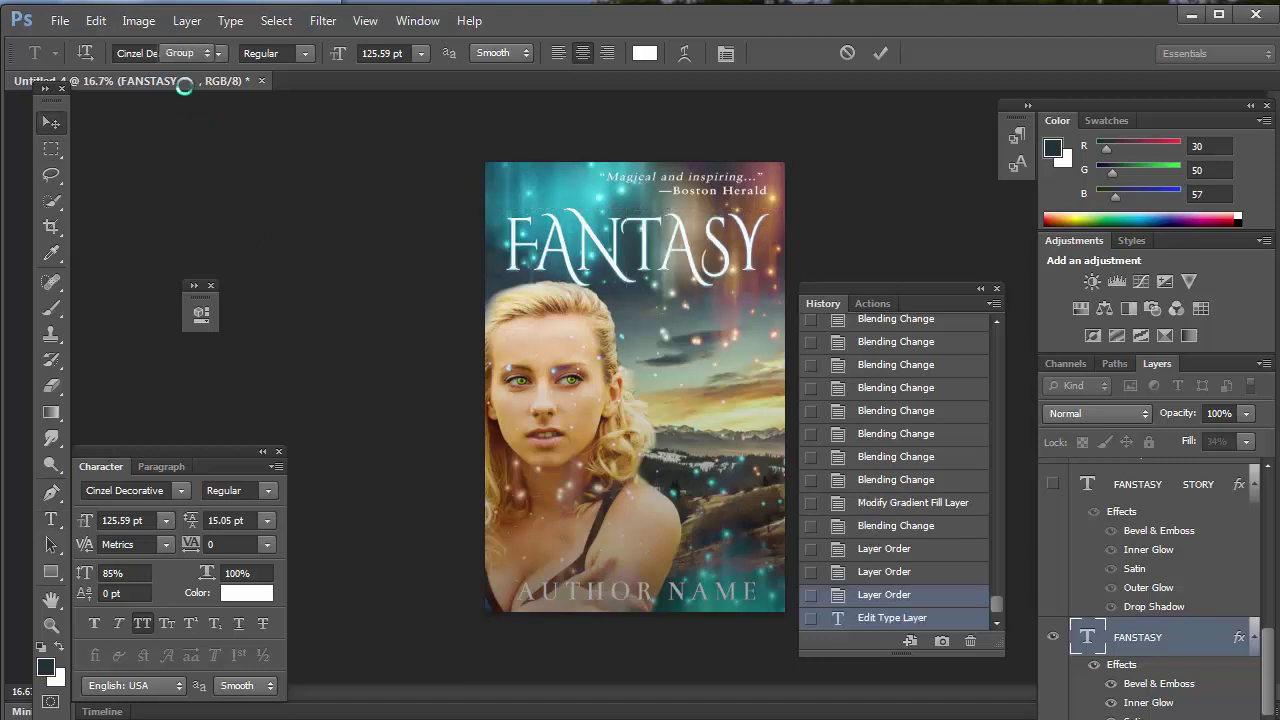
- Free Transform the FANTASY title larger and move it down and right into place
{"action": "left_click", "coordinate": [96, 21]}
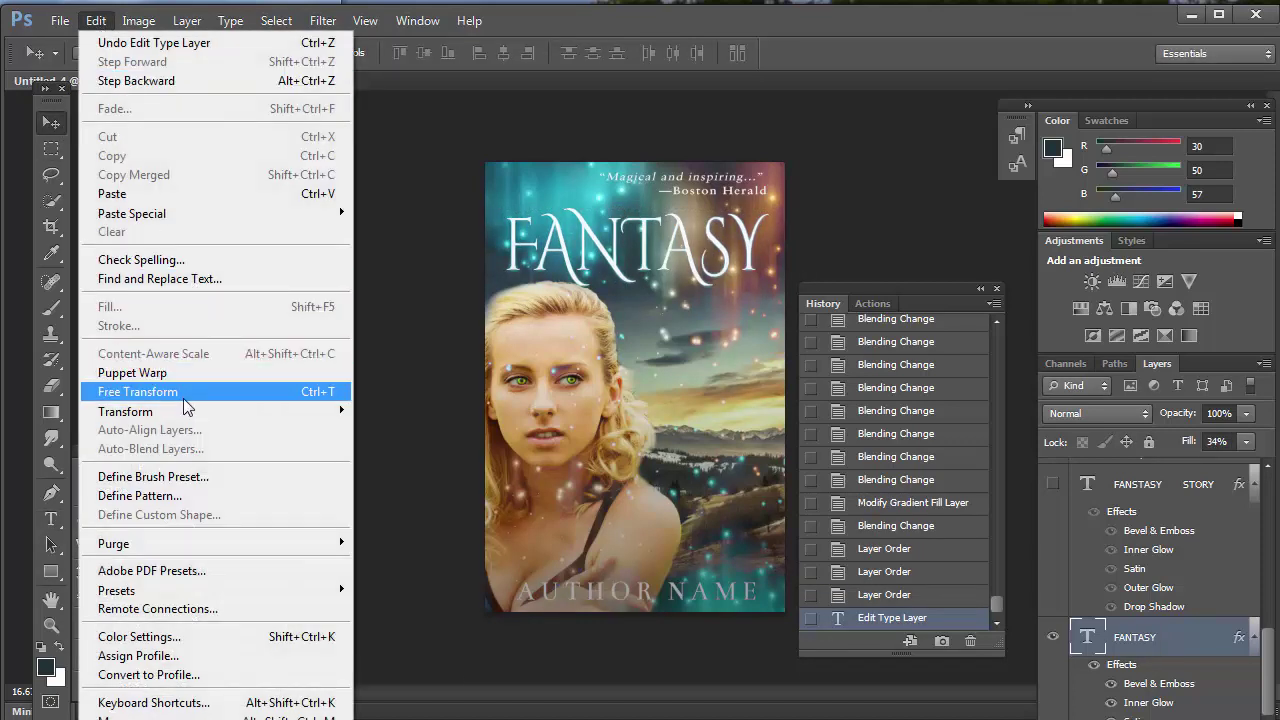
{"action": "left_click", "coordinate": [183, 393]}
{"action": "left_click_drag", "start_coordinate": [469, 207], "coordinate": [413, 180]}
{"action": "key", "text": "Return"}
{"action": "left_click_drag", "start_coordinate": [545, 237], "coordinate": [597, 275]}
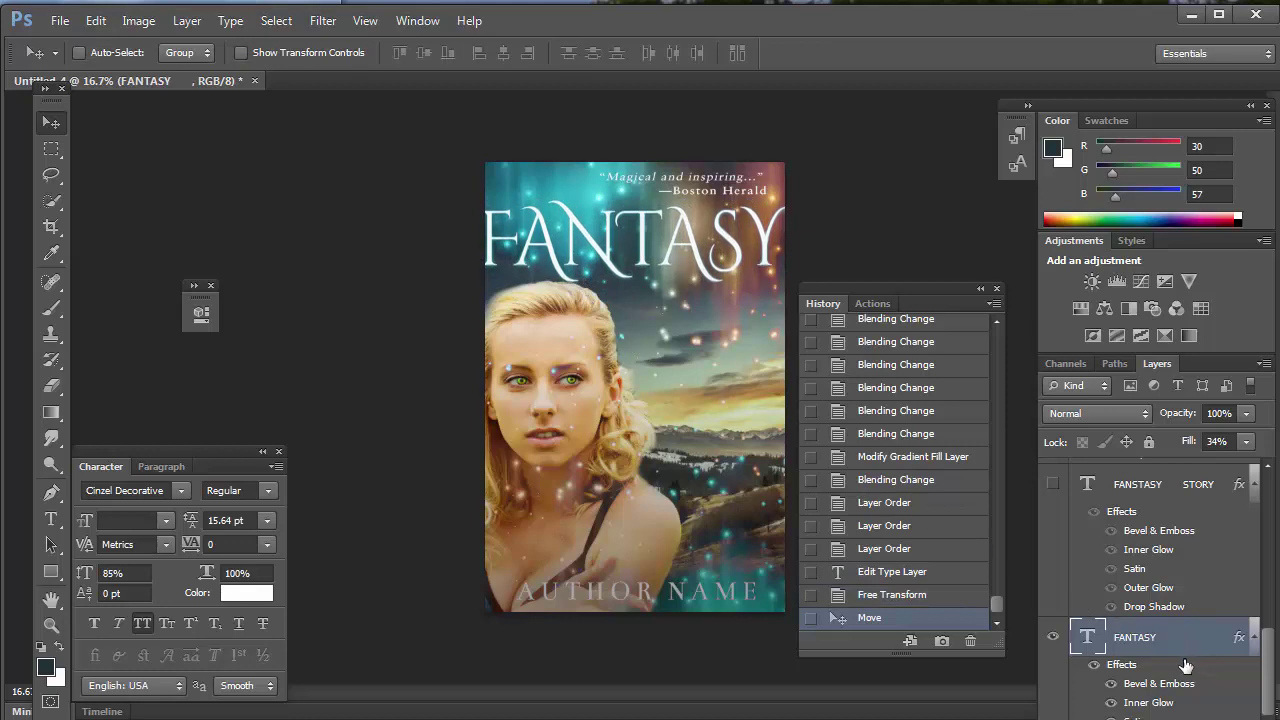
{"action": "scroll", "coordinate": [1176, 676], "scroll_direction": "down", "scroll_amount": 5}
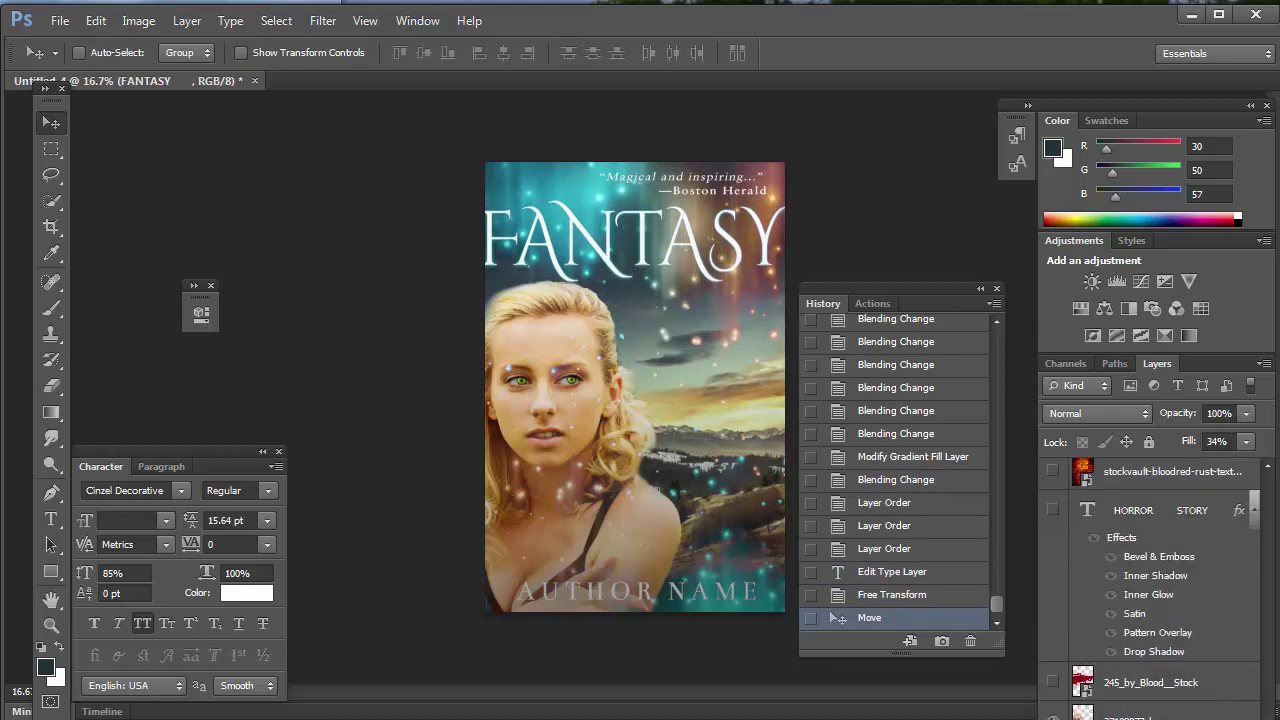
{"action": "left_click", "coordinate": [1150, 712]}
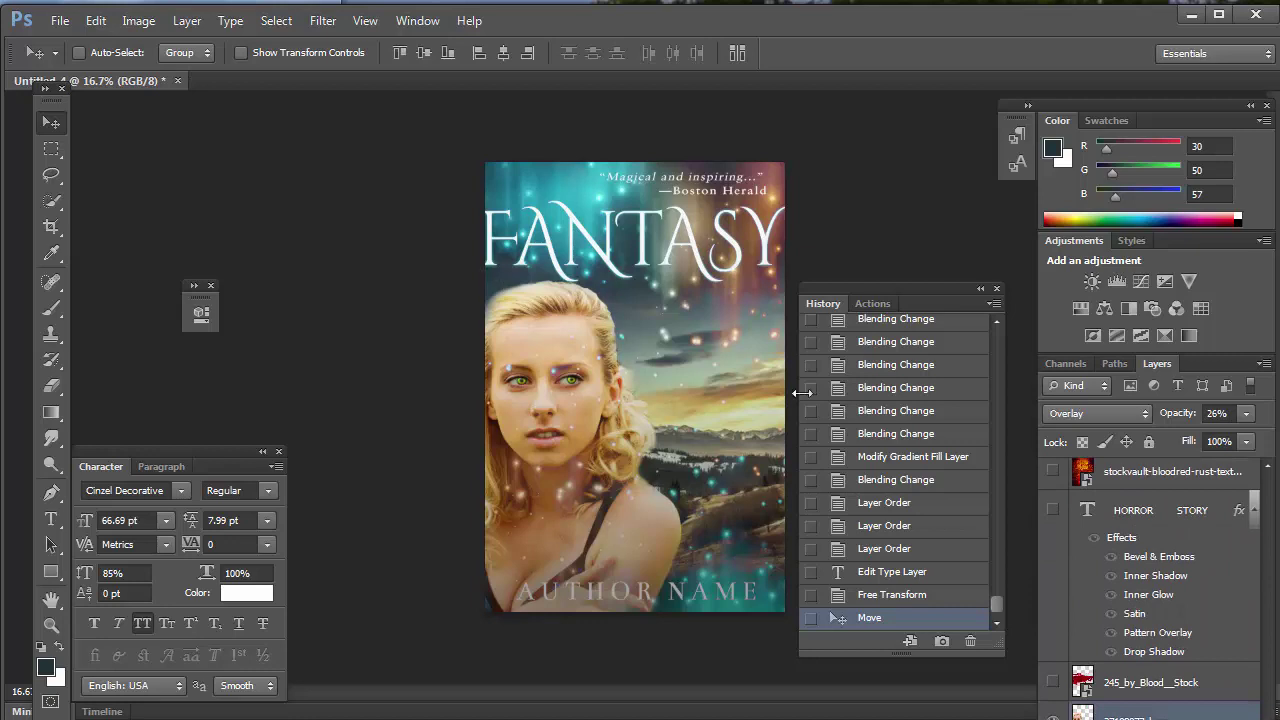
- Scale Layer 1 copy, Layer 1 and Layer 2 copy to about 95% and reposition them
{"action": "scroll", "coordinate": [1143, 673], "scroll_direction": "down", "scroll_amount": 6}
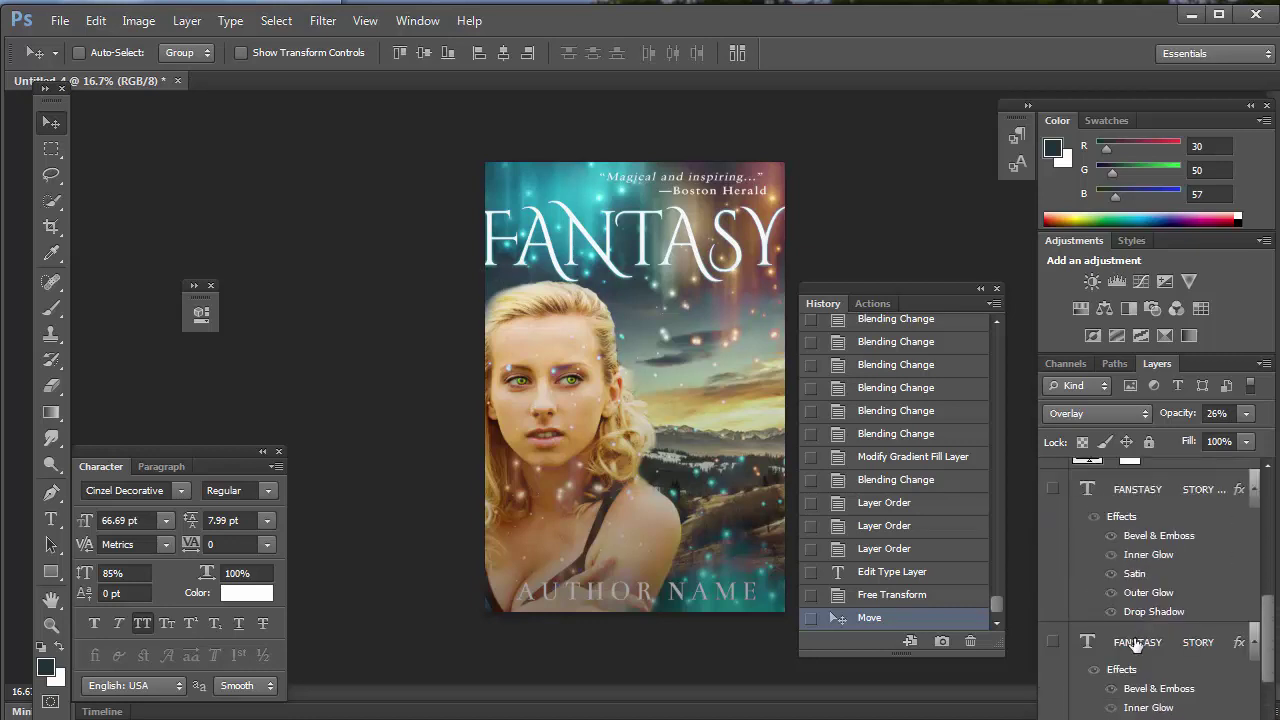
{"action": "scroll", "coordinate": [1140, 610], "scroll_direction": "up", "scroll_amount": 4}
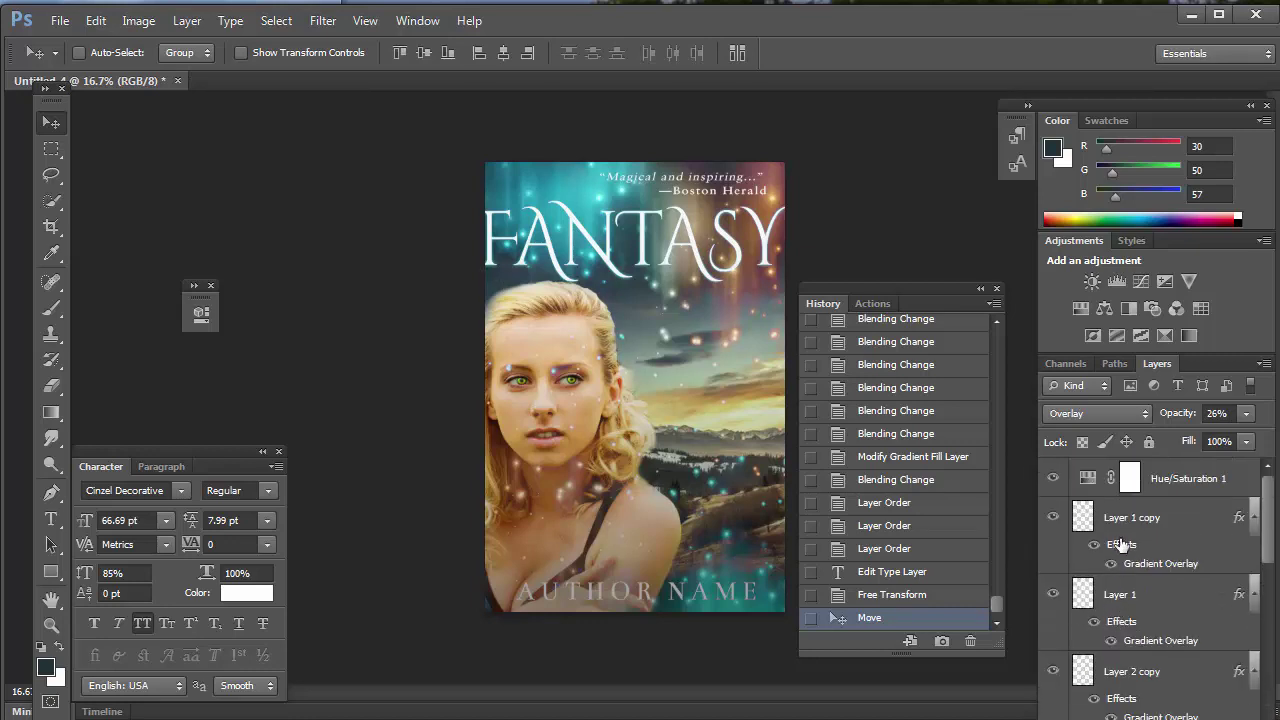
{"action": "left_click", "coordinate": [1120, 543]}
{"action": "left_click", "coordinate": [1128, 688], "text": "shift"}
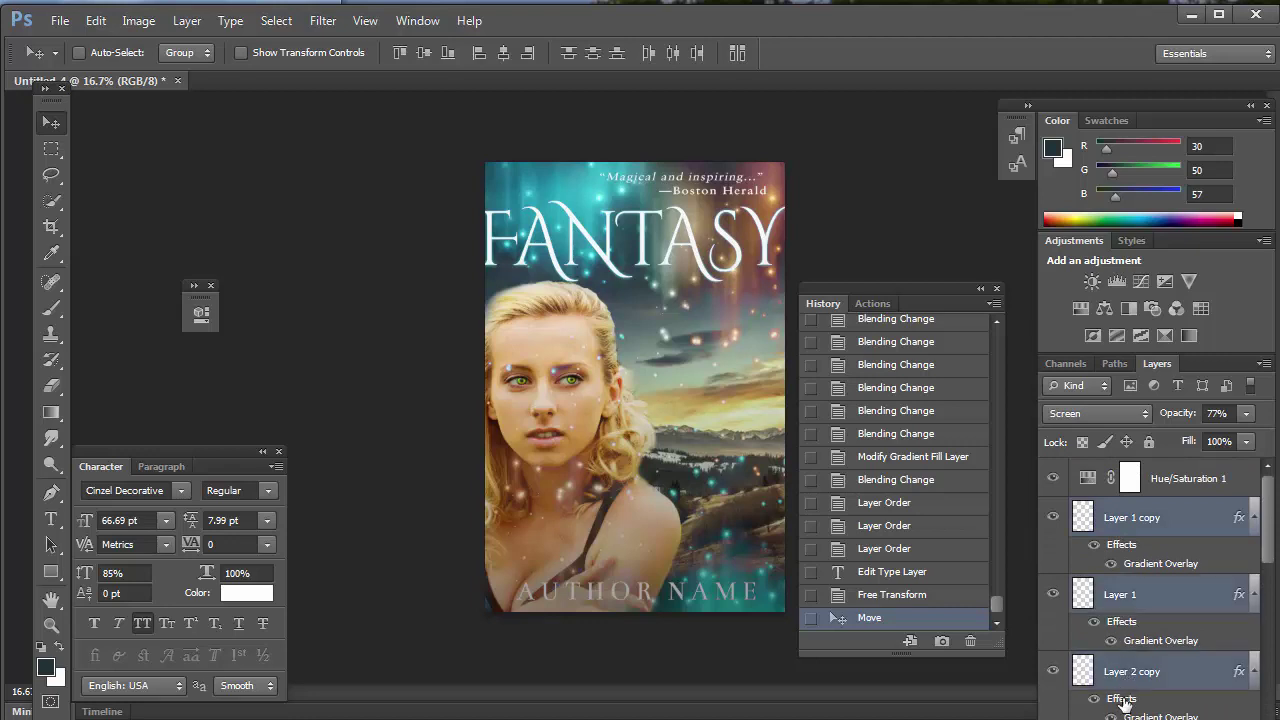
{"action": "left_click", "coordinate": [96, 20]}
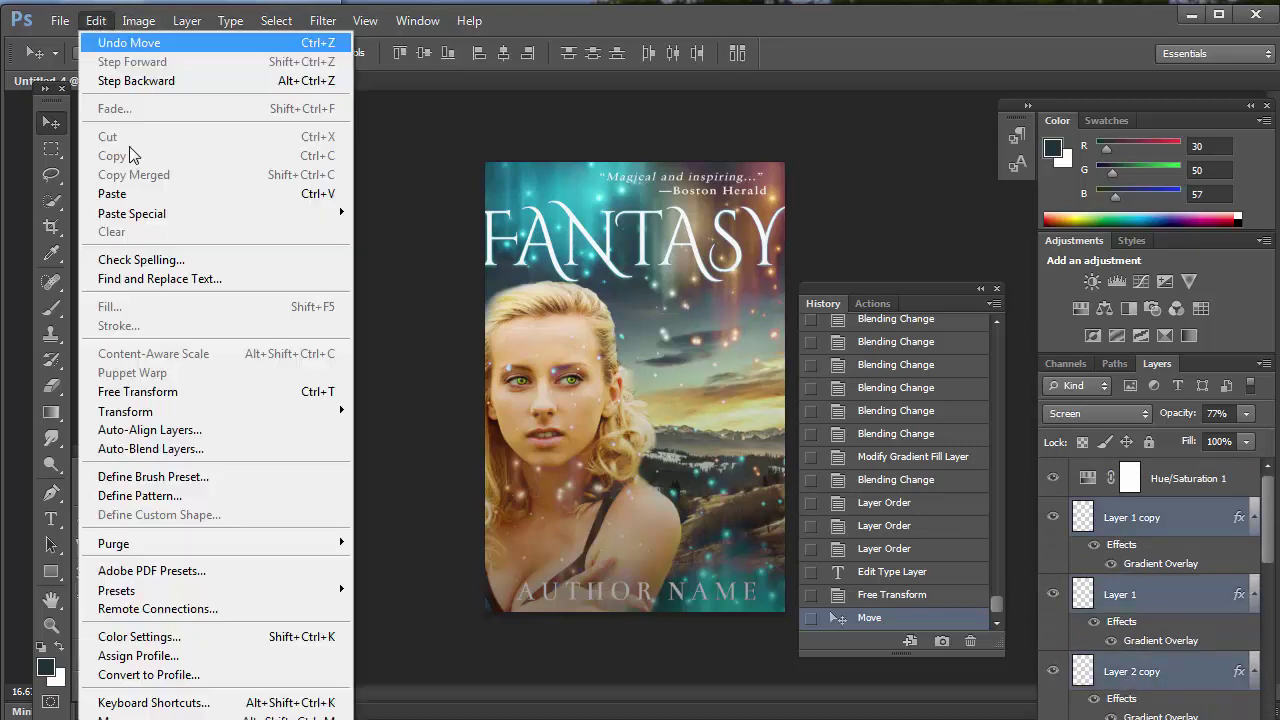
{"action": "left_click", "coordinate": [168, 398]}
{"action": "left_click_drag", "start_coordinate": [878, 190], "coordinate": [830, 232]}
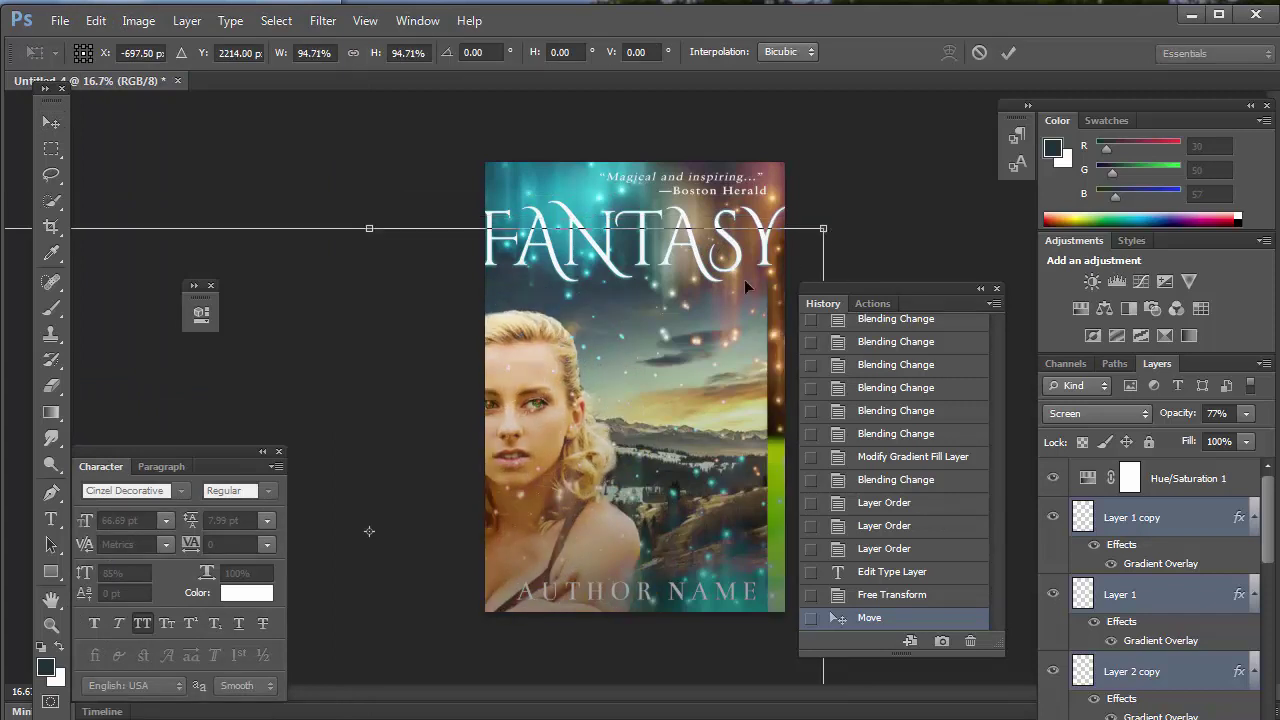
{"action": "left_click_drag", "start_coordinate": [608, 355], "coordinate": [664, 319]}
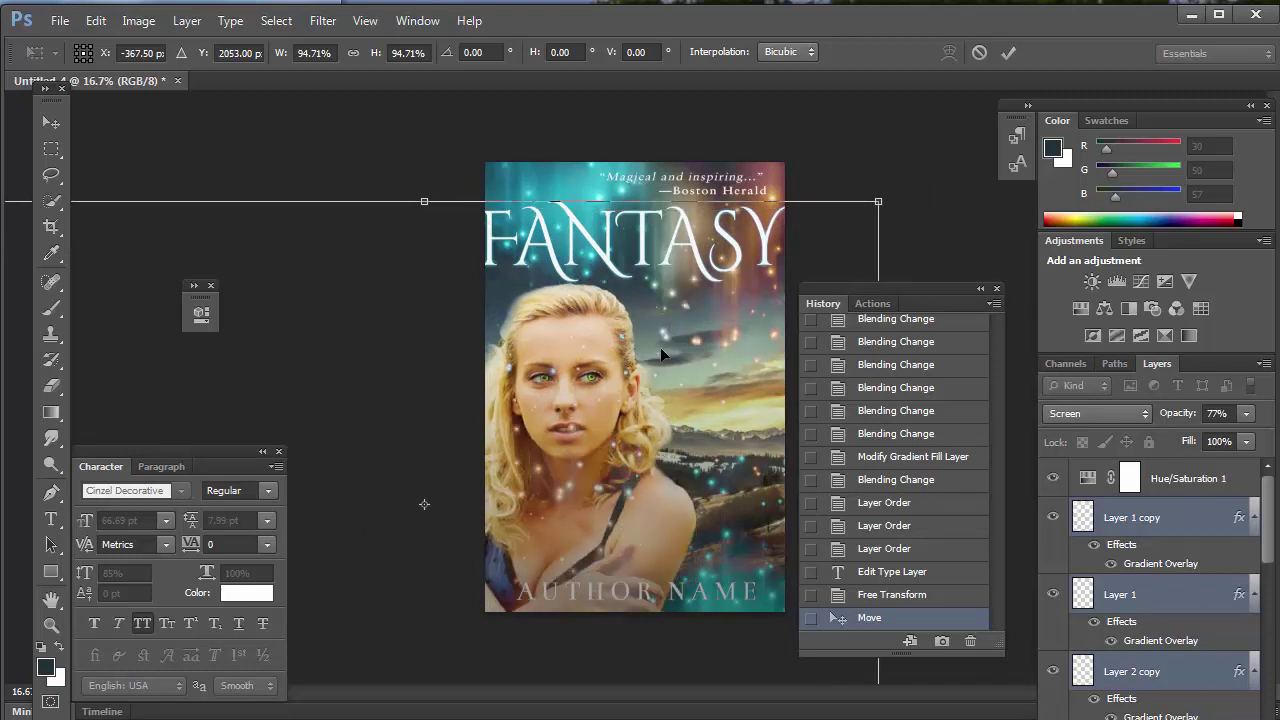
{"action": "left_click_drag", "start_coordinate": [641, 353], "coordinate": [640, 358]}
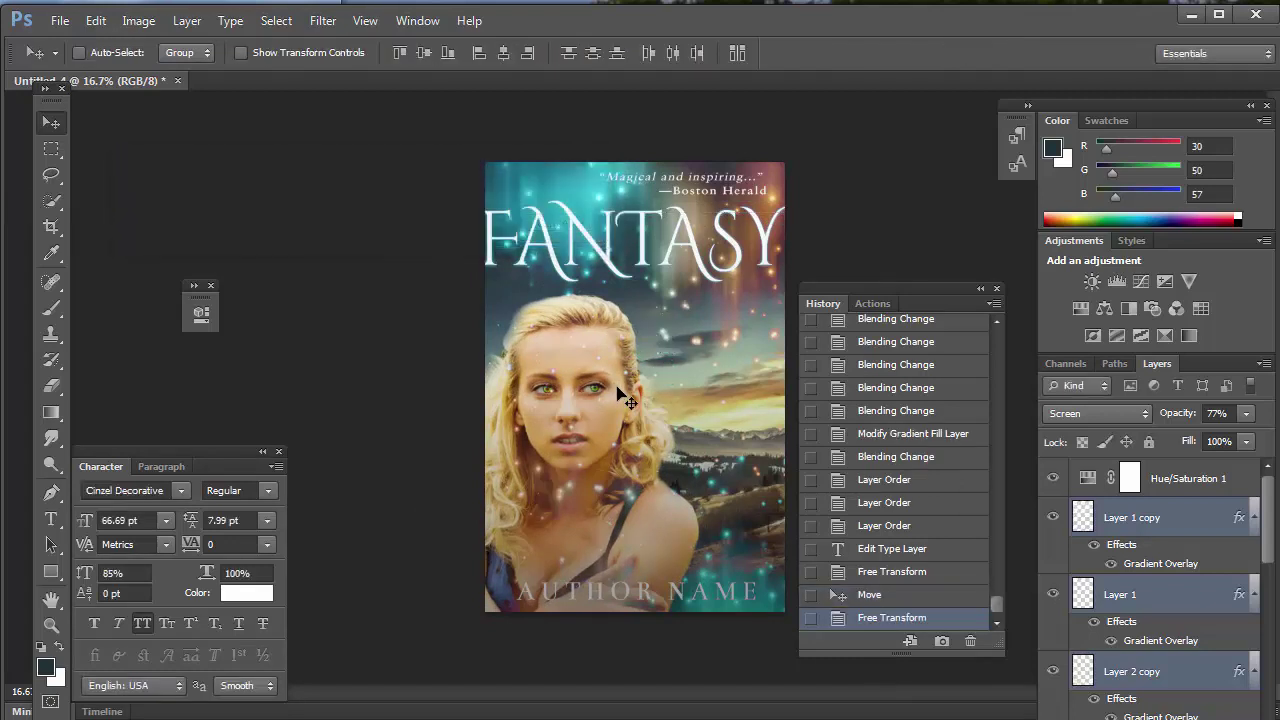
{"action": "mouse_move", "coordinate": [620, 400]}
{"action": "left_mouse_down"}
{"action": "mouse_move", "coordinate": [680, 410]}
{"action": "mouse_move", "coordinate": [596, 410]}
{"action": "mouse_move", "coordinate": [607, 397]}
{"action": "left_mouse_up"}
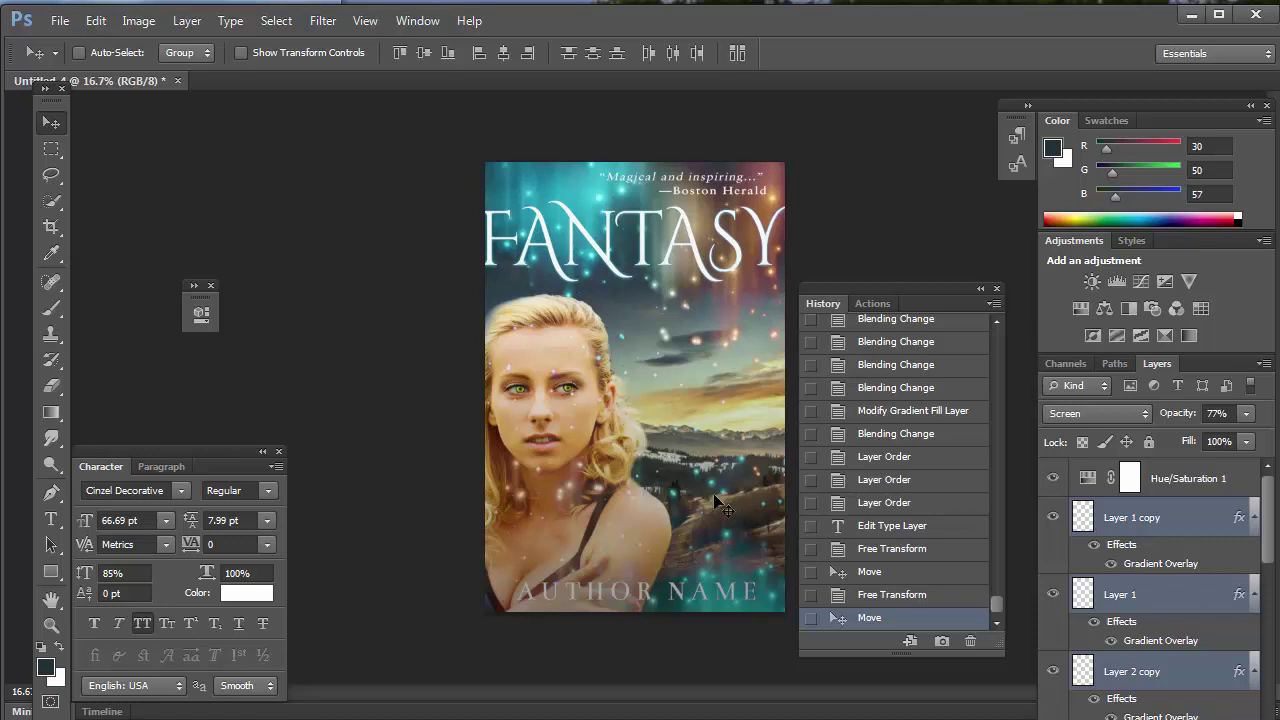
- Drag the AUTHOR NAME layer up to sit just below Hue/Saturation 1
{"action": "scroll", "coordinate": [1143, 640], "scroll_direction": "down", "scroll_amount": 10}
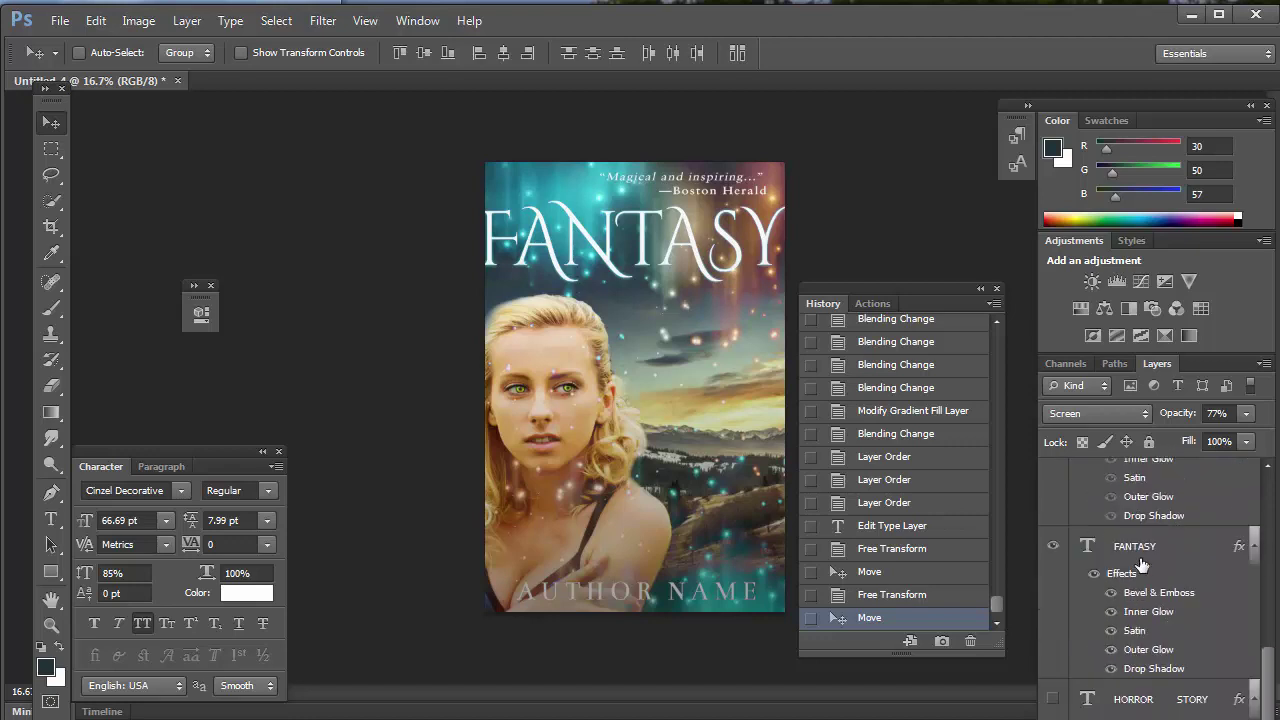
{"action": "scroll", "coordinate": [1143, 571], "scroll_direction": "down", "scroll_amount": 5}
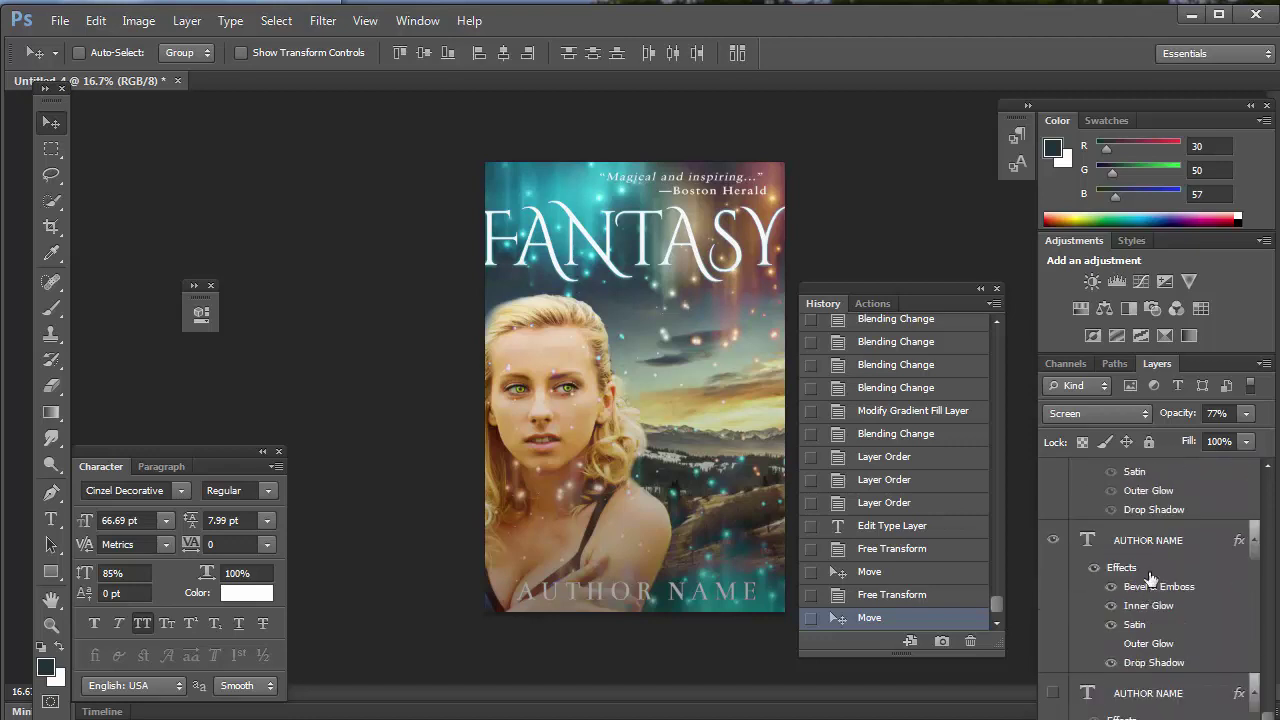
{"action": "scroll", "coordinate": [1190, 470], "scroll_direction": "up", "scroll_amount": 10}
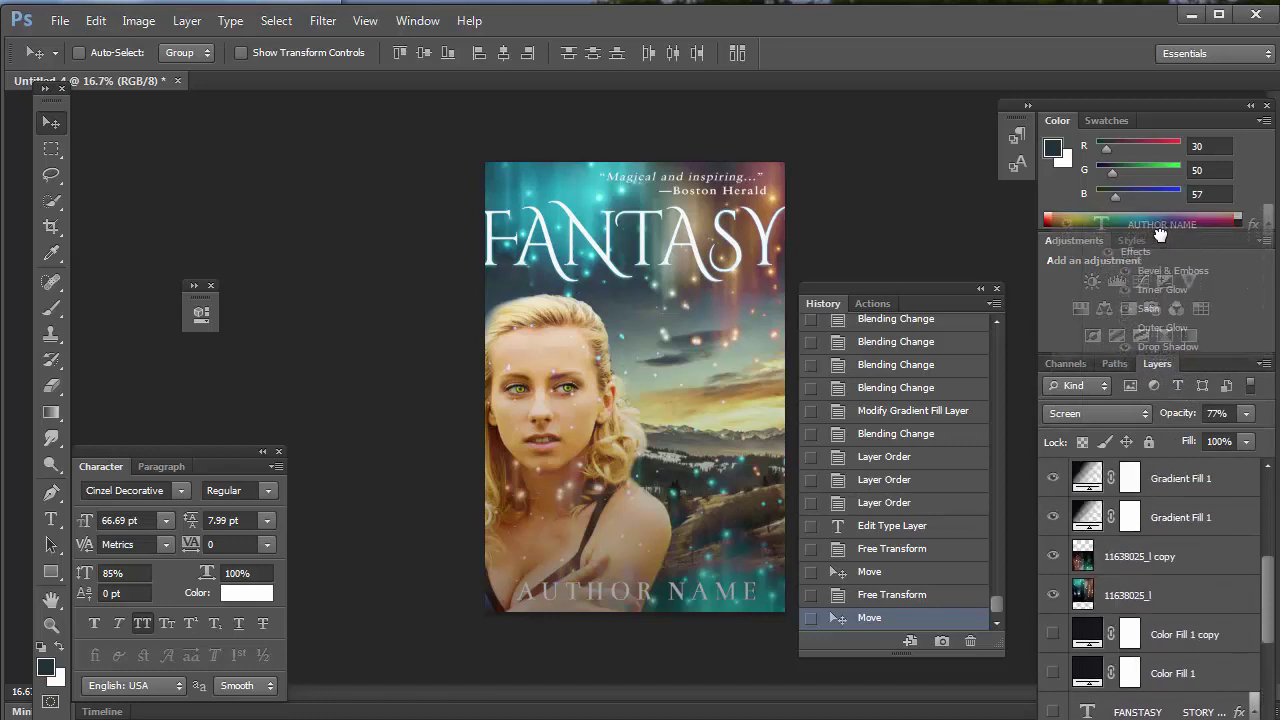
{"action": "left_click_drag", "start_coordinate": [1201, 458], "coordinate": [1154, 507]}
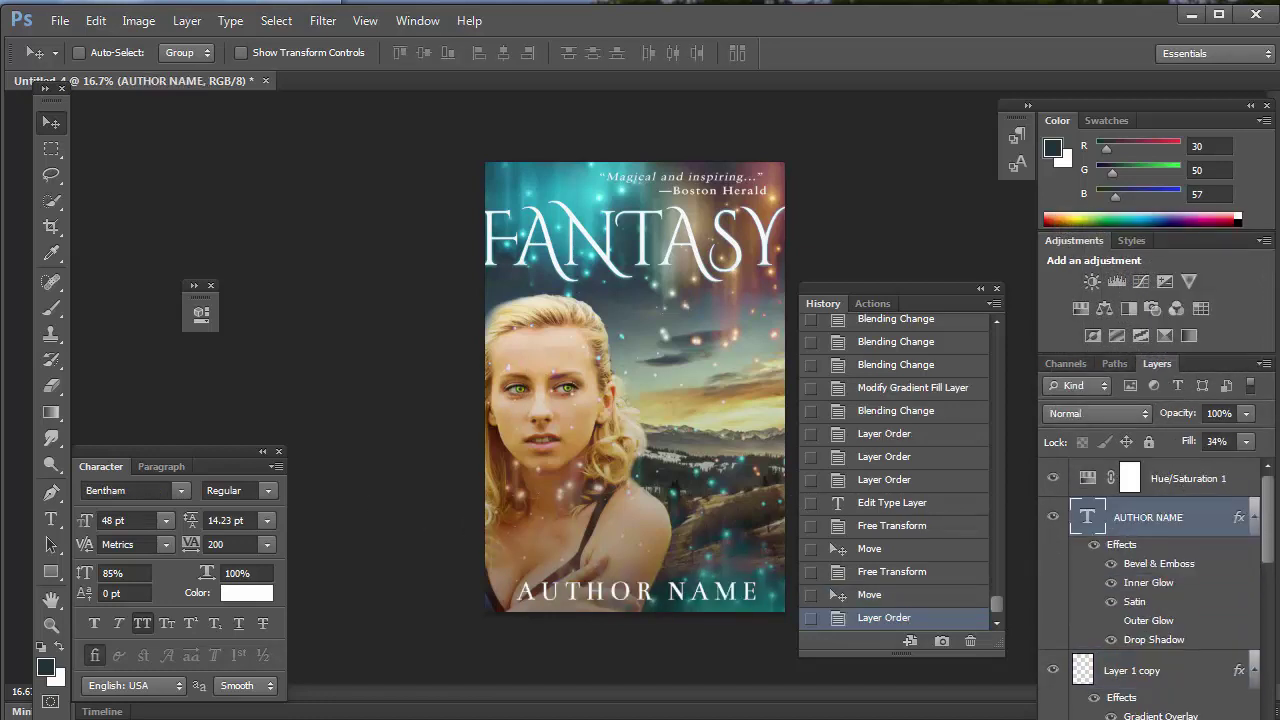
- Drag picture-2 from the image folder onto the cover and rotate it to about -91°
{"action": "key", "text": "alt+Tab"}
{"action": "left_click", "coordinate": [60, 356]}
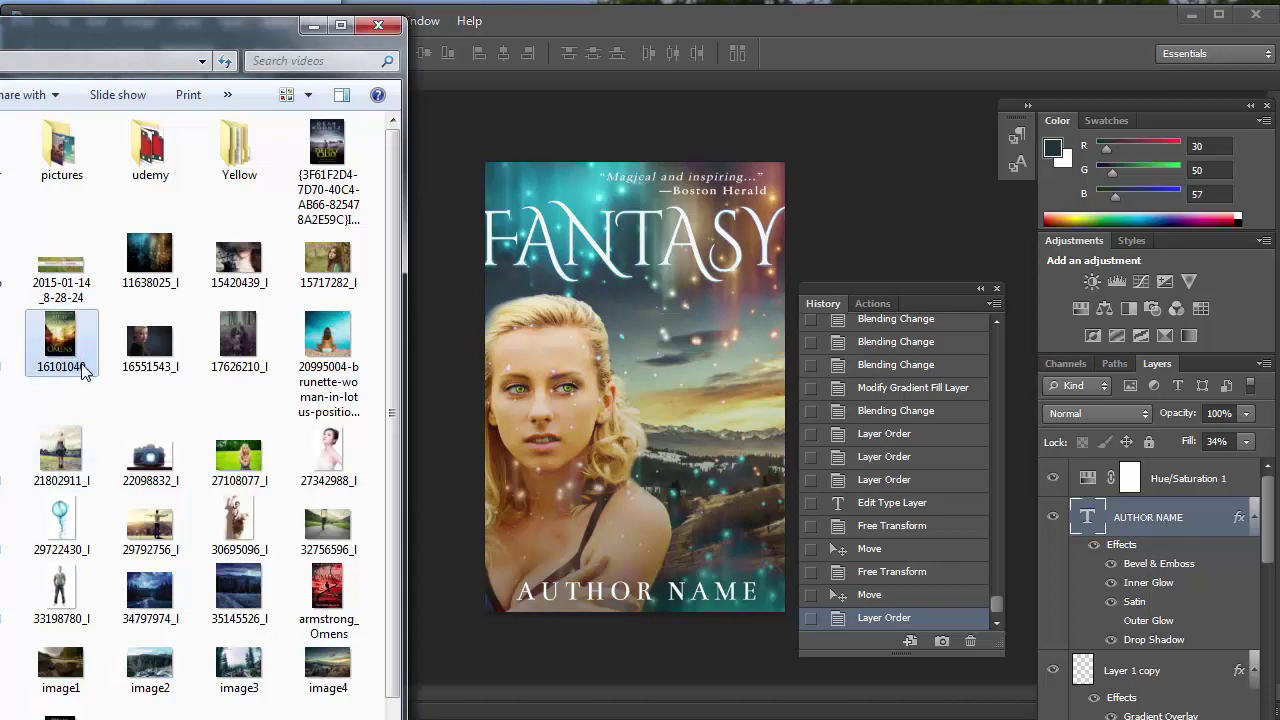
{"action": "scroll", "coordinate": [174, 532], "scroll_direction": "down", "scroll_amount": 2}
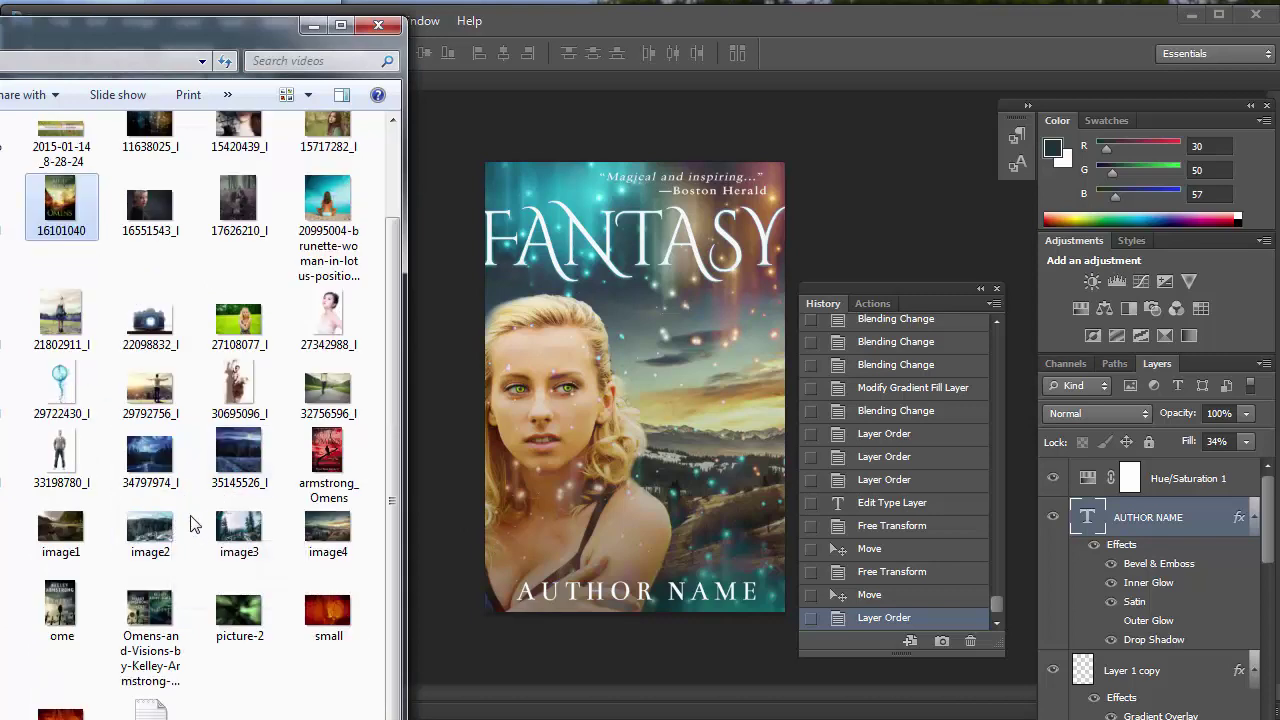
{"action": "scroll", "coordinate": [200, 552], "scroll_direction": "up", "scroll_amount": 2}
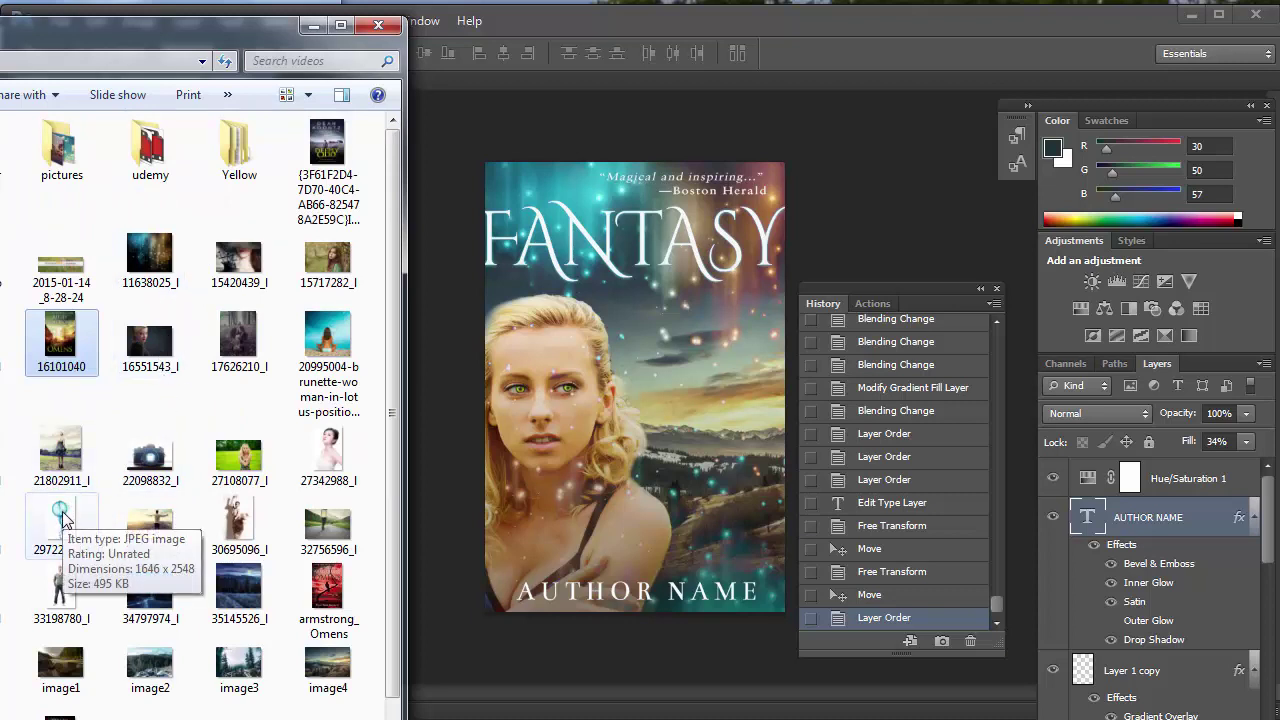
{"action": "scroll", "coordinate": [239, 700], "scroll_direction": "down", "scroll_amount": 1}
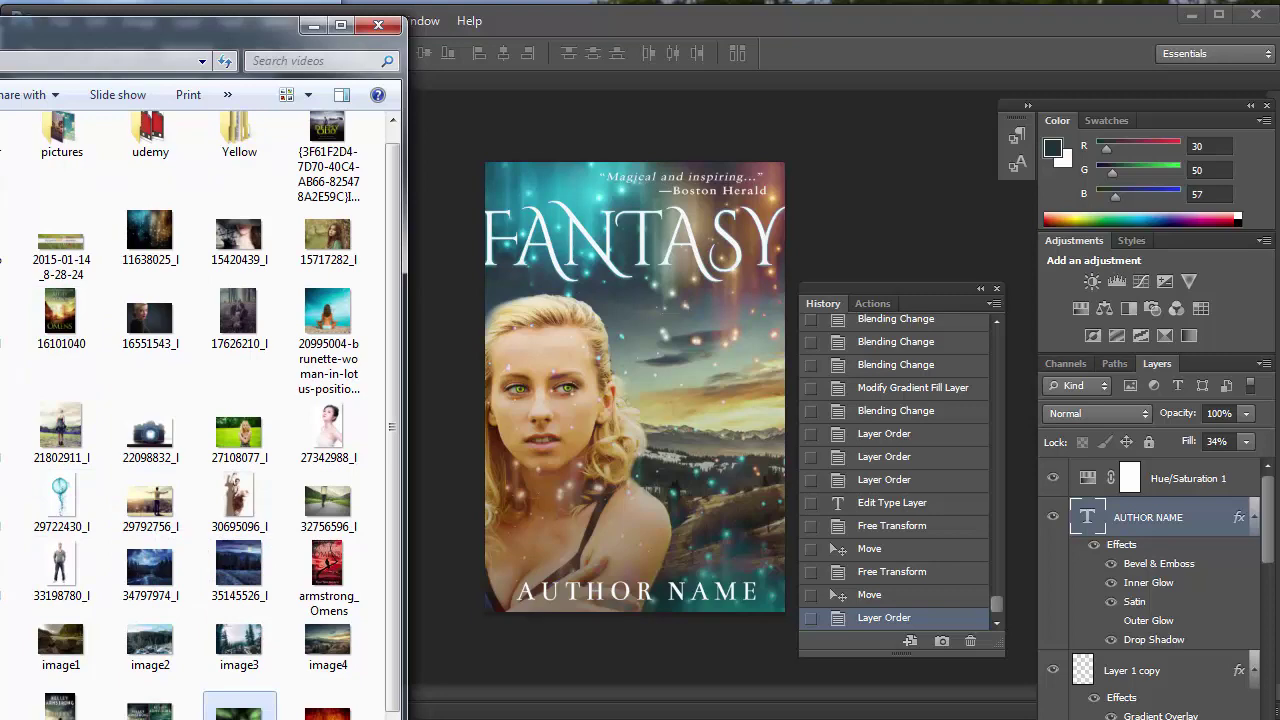
{"action": "left_click_drag", "start_coordinate": [239, 705], "coordinate": [580, 465]}
{"action": "left_click_drag", "start_coordinate": [646, 533], "coordinate": [737, 380]}
- Commit the picture-2 placement, hide its layer, and start the Save for Web export
{"action": "key", "text": "Return"}
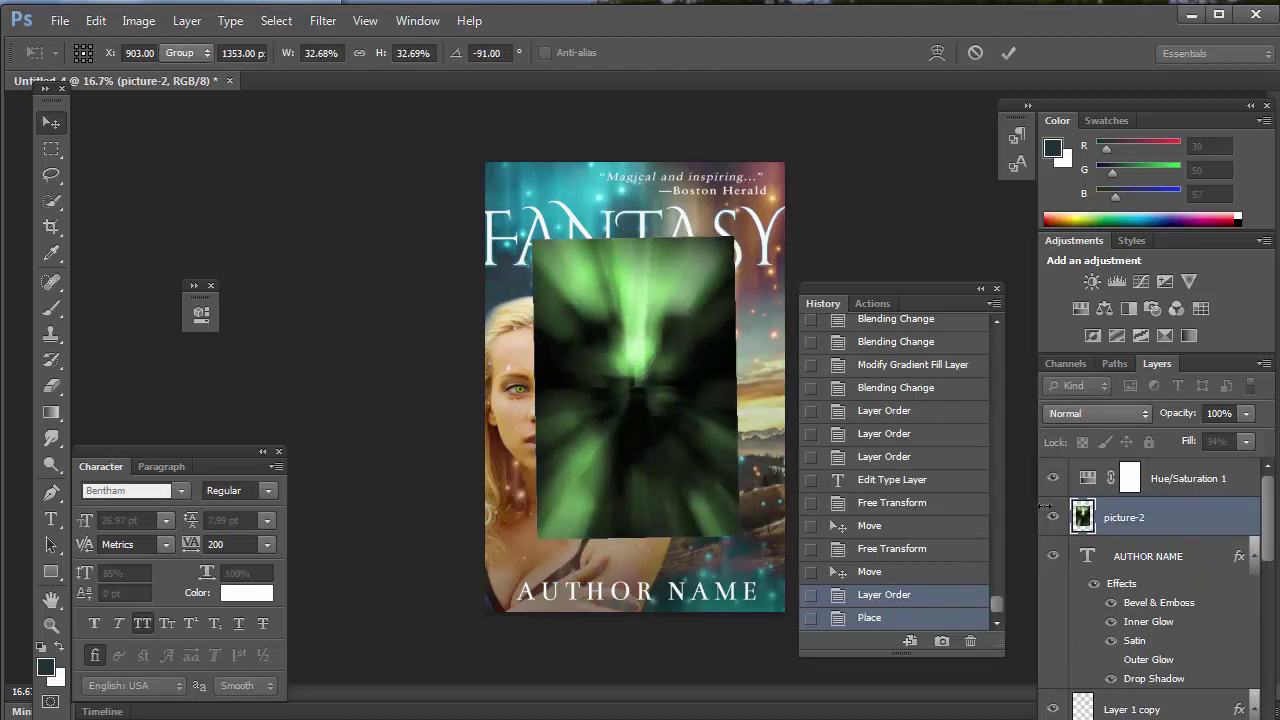
{"action": "left_click", "coordinate": [1053, 517]}
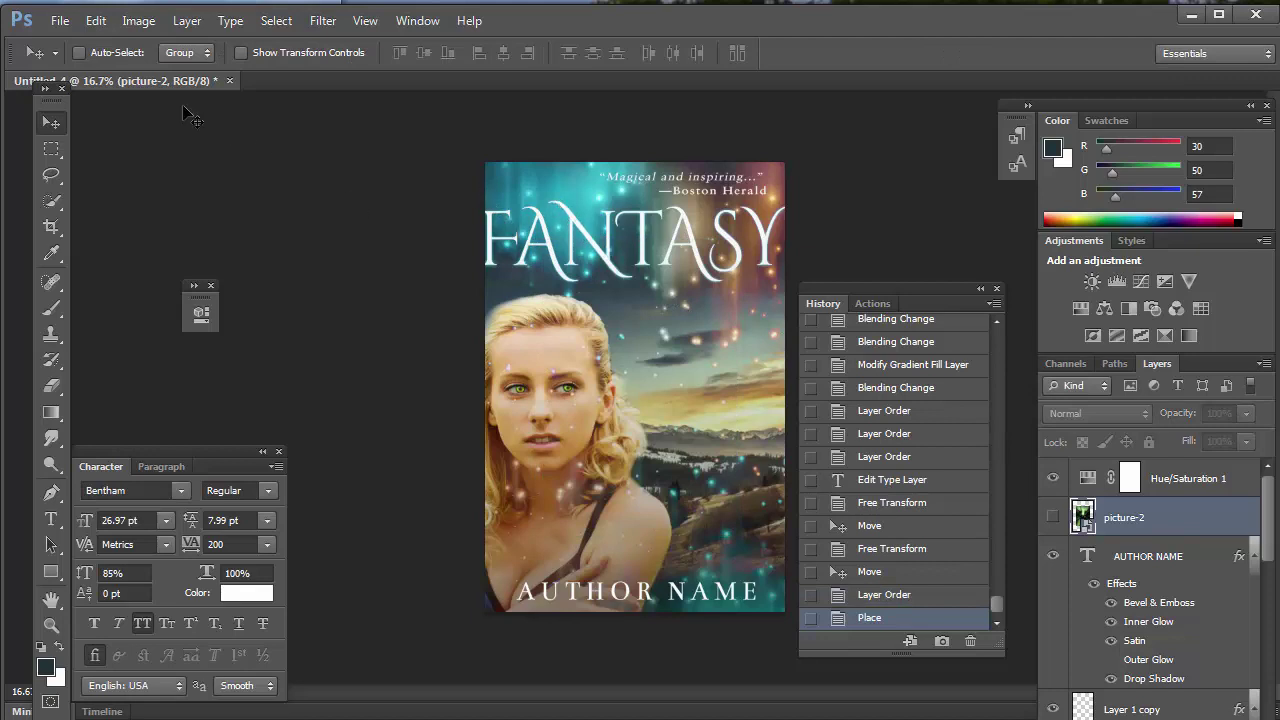
{"action": "left_click", "coordinate": [57, 21]}
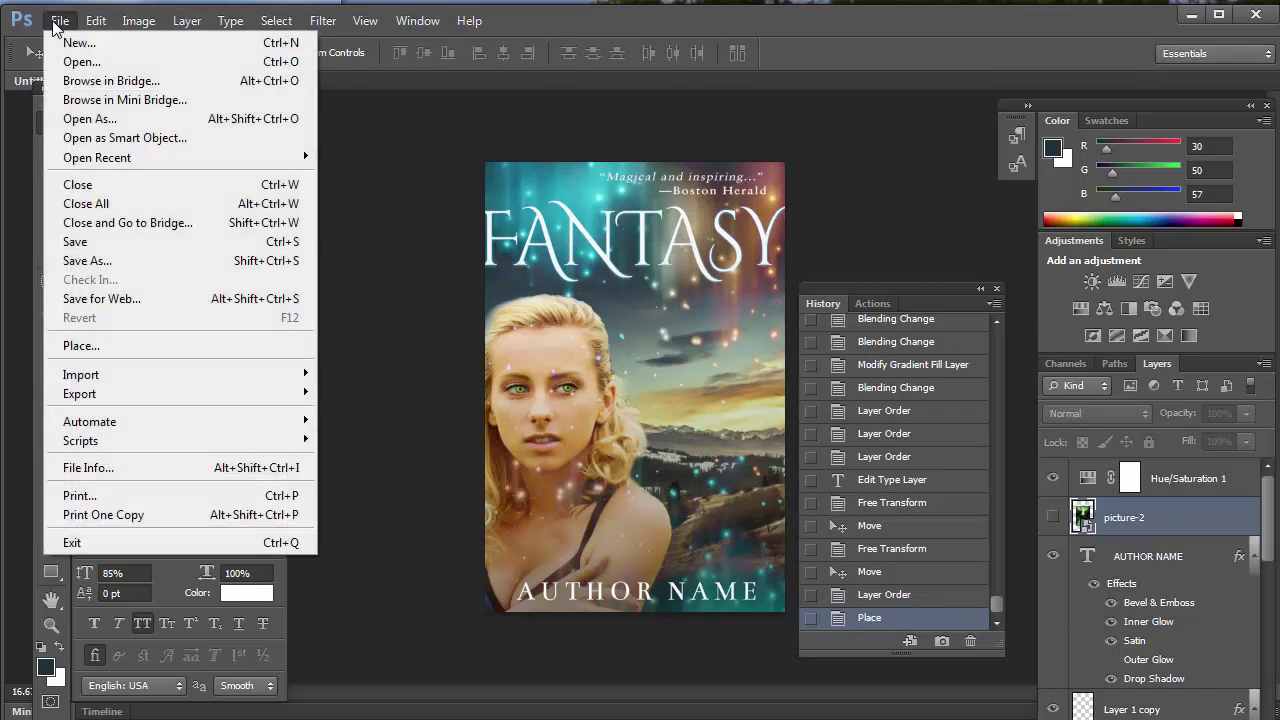
{"action": "left_click", "coordinate": [124, 297]}
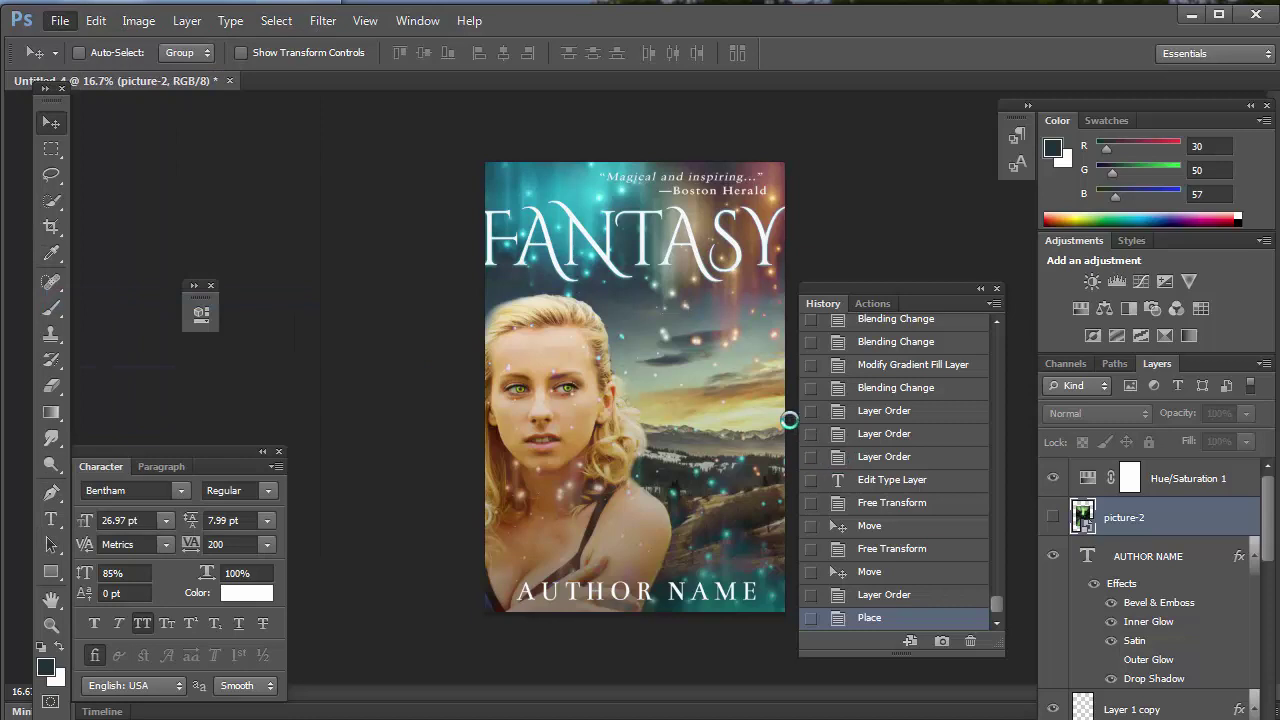